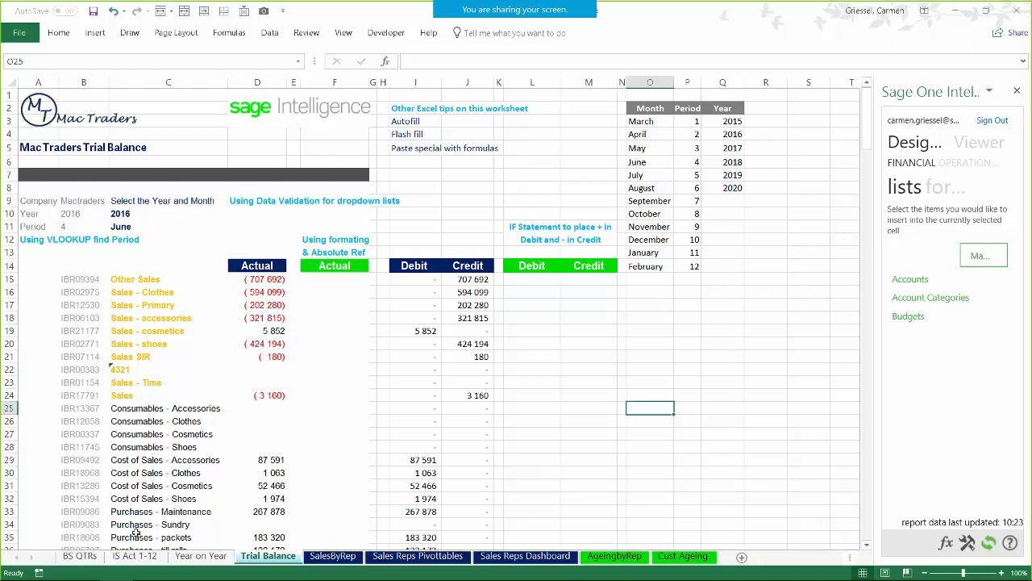
Step: Look through the BS QTRs, IS Act 1-12 and Year on Year sheets, and return to the Trial Balance sheet
{"action": "left_click", "coordinate": [90, 557]}
{"action": "left_click", "coordinate": [137, 559]}
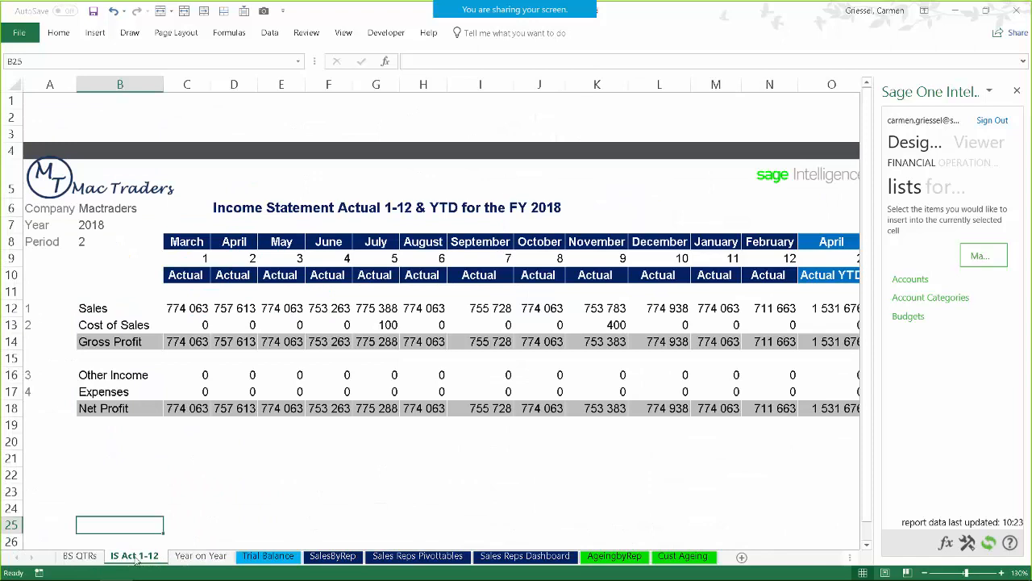
{"action": "left_click", "coordinate": [207, 560]}
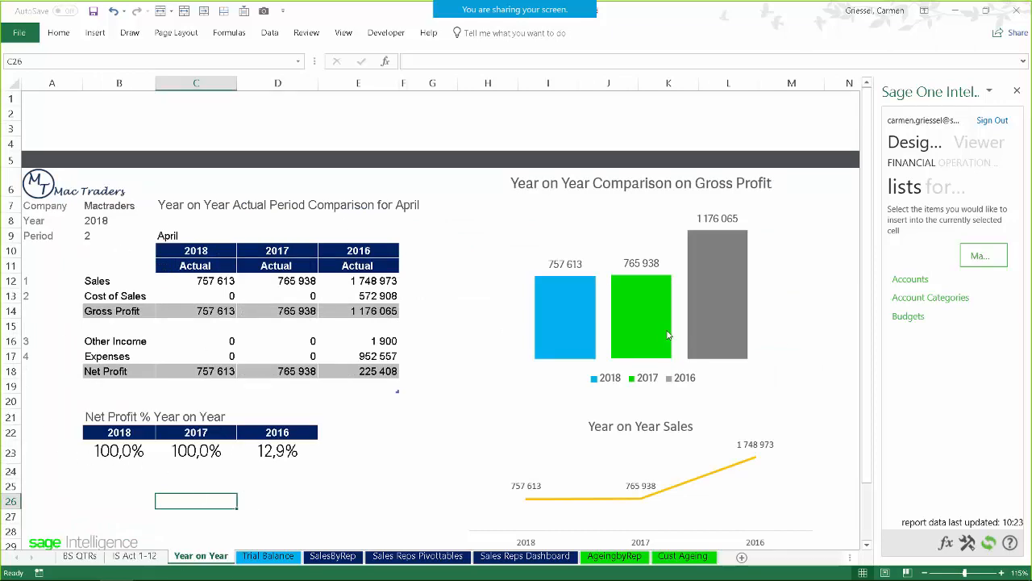
{"action": "mouse_move", "coordinate": [668, 335]}
{"action": "left_click", "coordinate": [278, 560]}
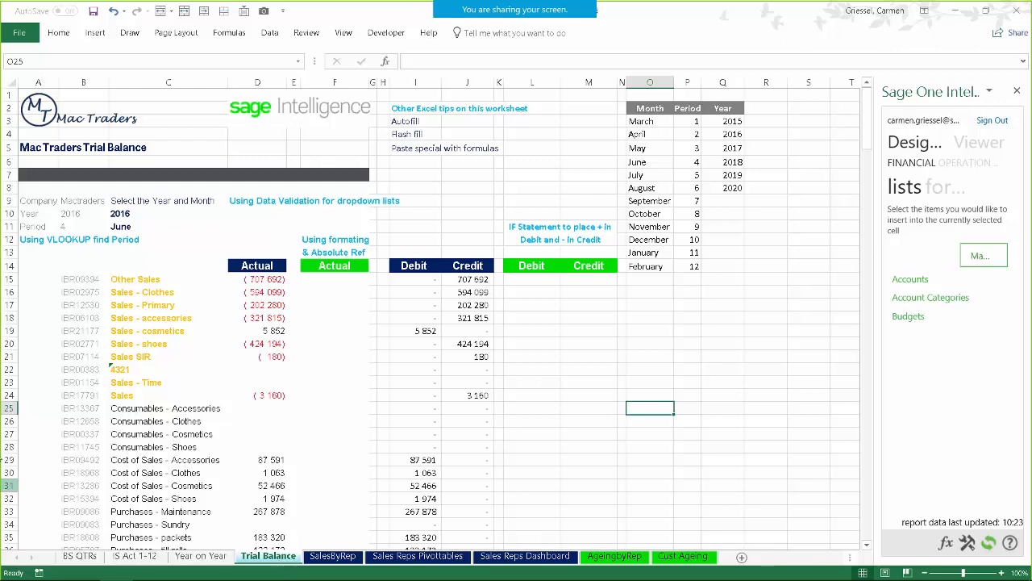
Step: Set the trial balance year in C10 to 2017 and dismiss the add-in's error notice
{"action": "left_click", "coordinate": [177, 213]}
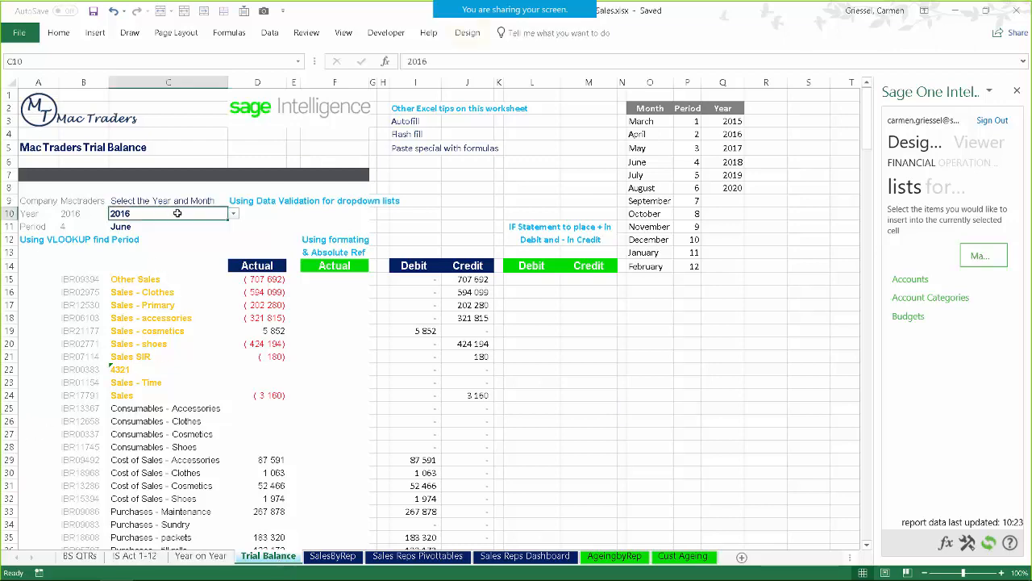
{"action": "left_click", "coordinate": [234, 214]}
{"action": "left_click", "coordinate": [263, 234]}
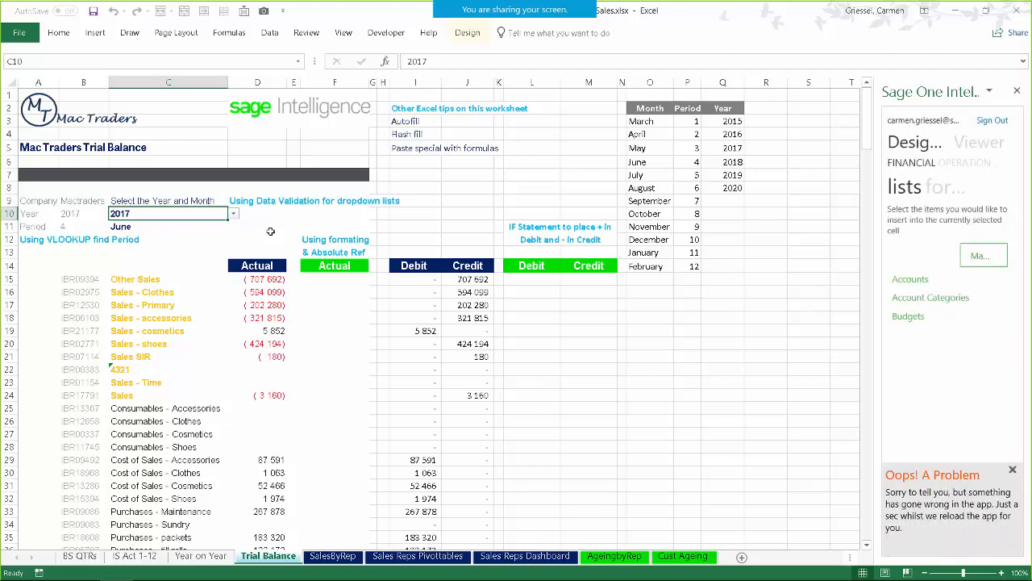
{"action": "left_click", "coordinate": [1012, 469]}
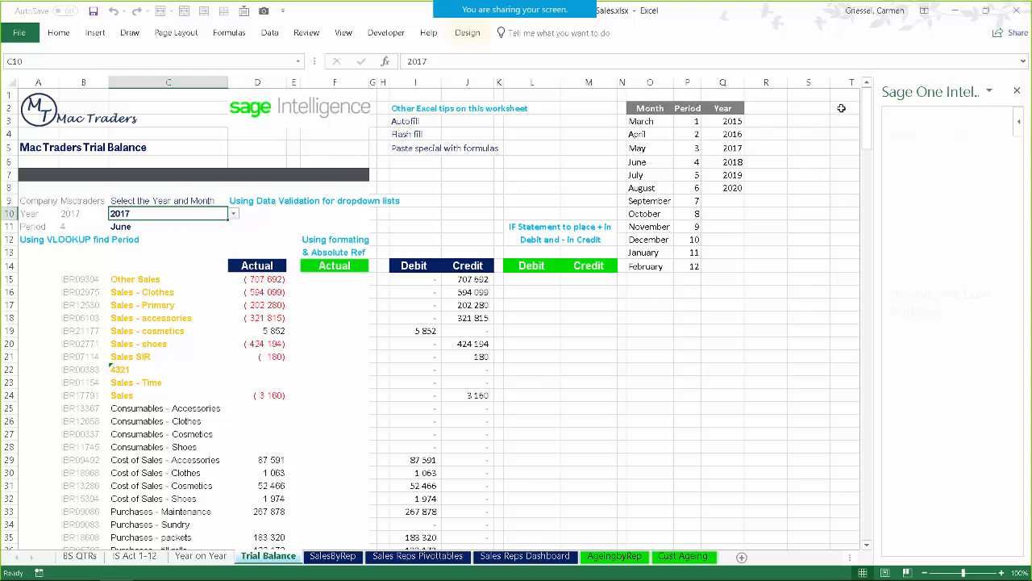
Step: Set the trial balance year in C10 to 2016 and the month in C11 to August
{"action": "left_click", "coordinate": [231, 216]}
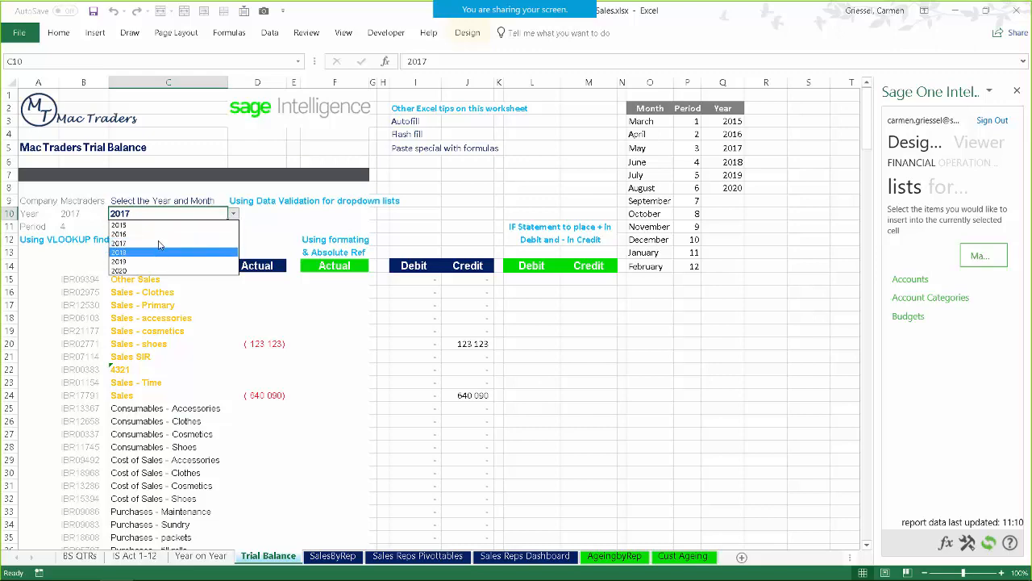
{"action": "left_click", "coordinate": [159, 234]}
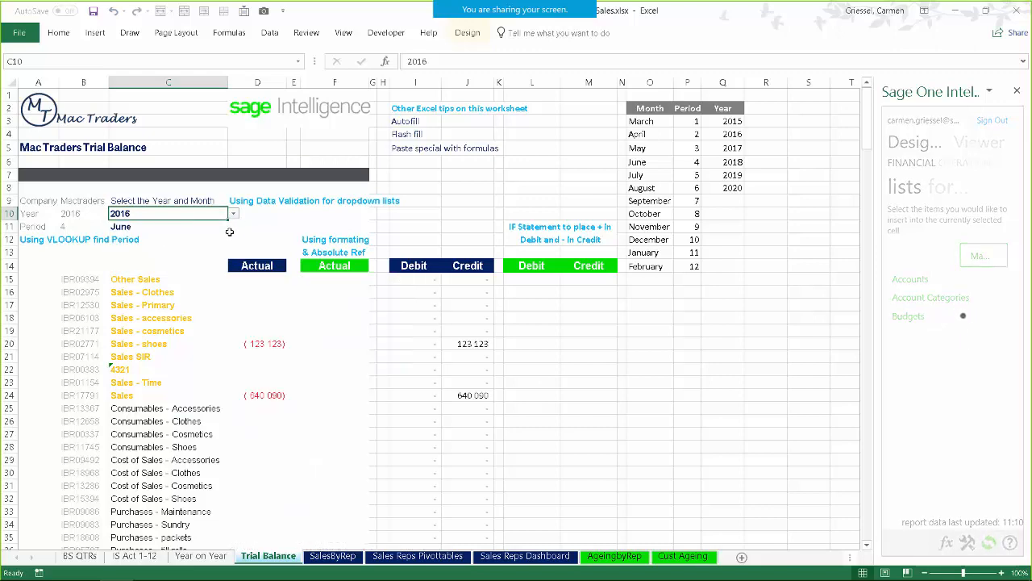
{"action": "left_click", "coordinate": [131, 226]}
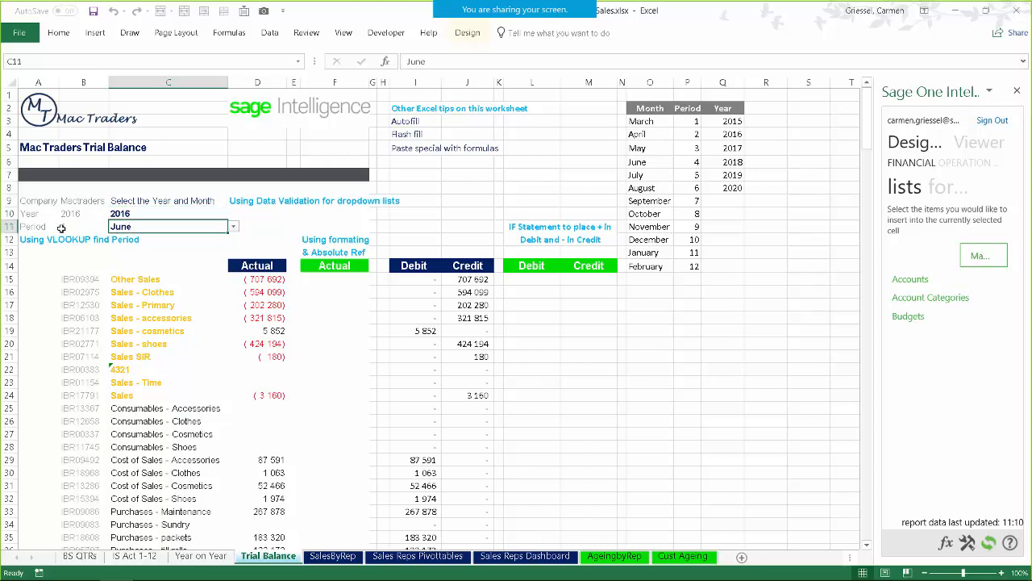
{"action": "left_click", "coordinate": [233, 226]}
{"action": "left_click", "coordinate": [200, 257]}
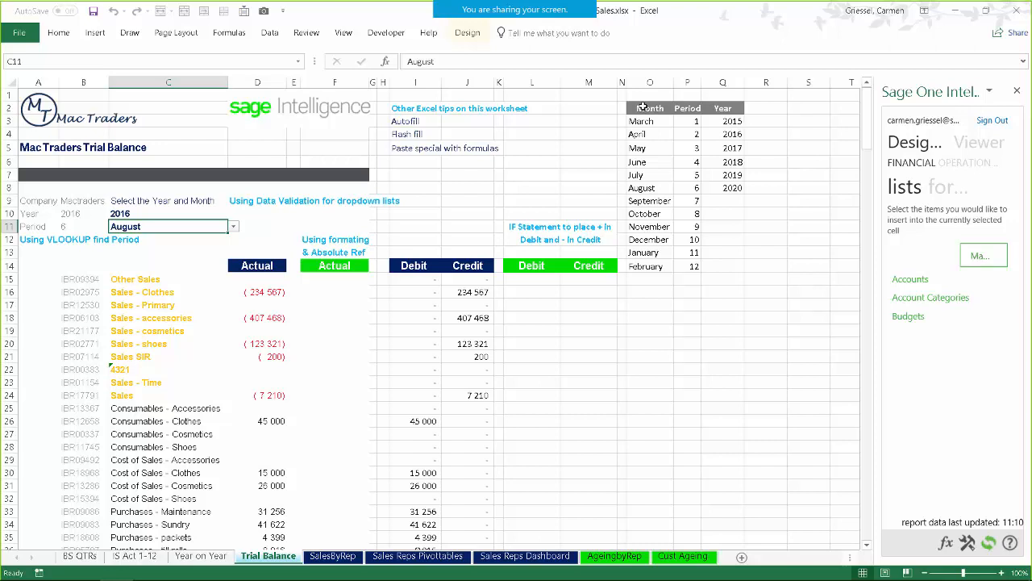
Step: Examine the Month, Period and Year lookup table, the month cell C11 and the VLOOKUP formula in period cell B11
{"action": "left_click_drag", "start_coordinate": [643, 107], "coordinate": [724, 109]}
{"action": "left_click", "coordinate": [778, 167]}
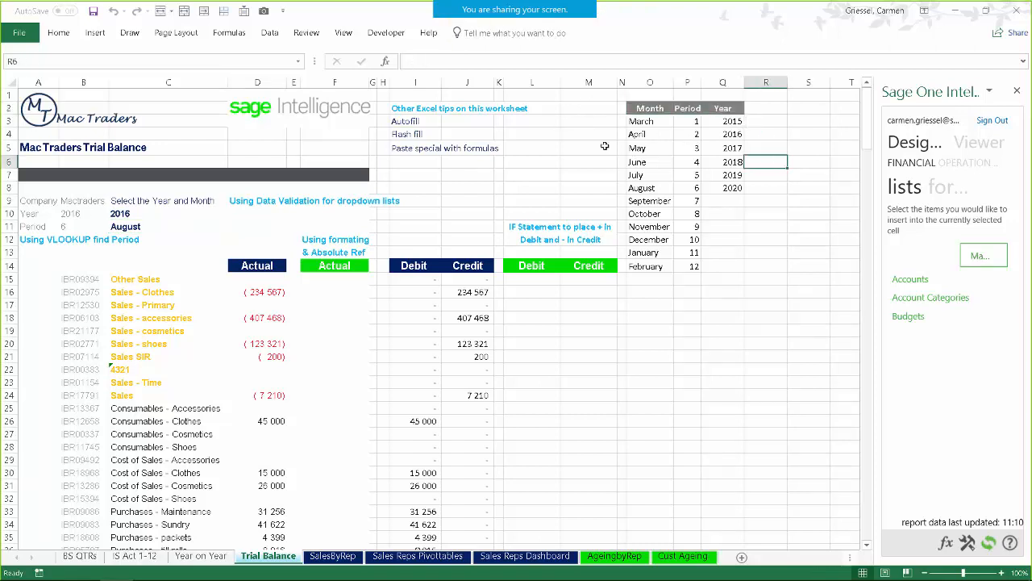
{"action": "left_click", "coordinate": [127, 227]}
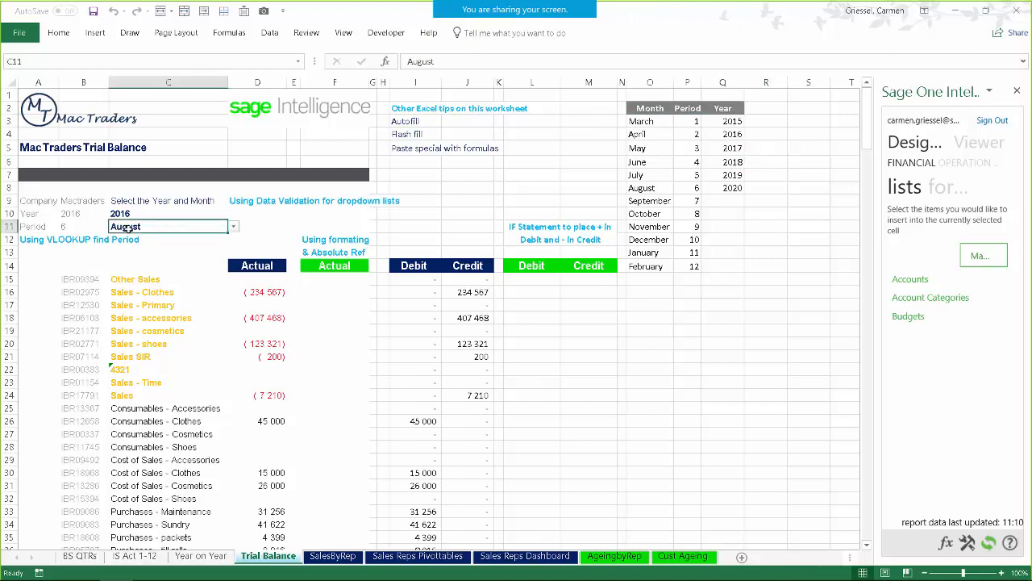
{"action": "left_click", "coordinate": [74, 227]}
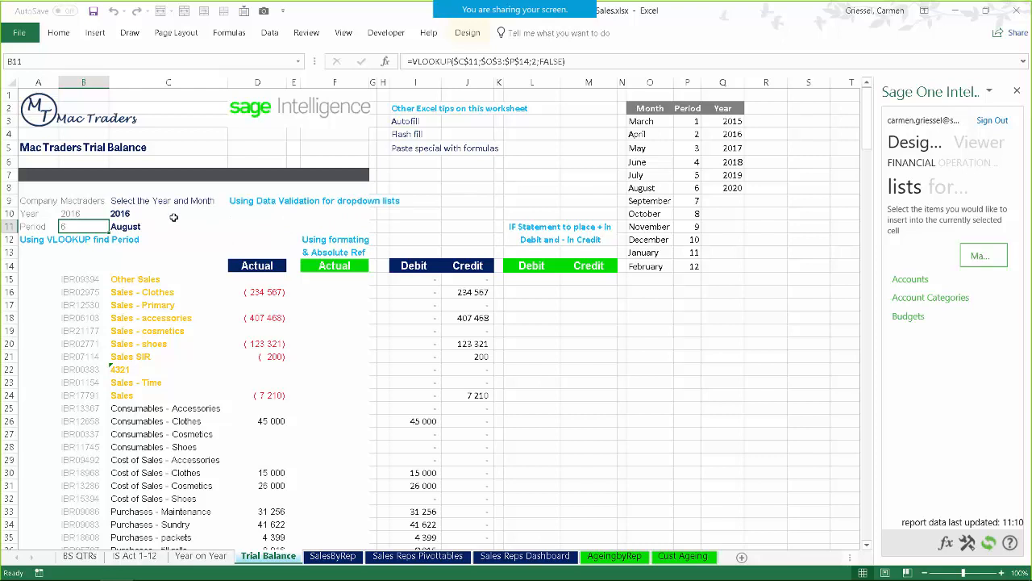
Step: Create a data validation dropdown list in D10 from the years in Q3:Q8 and select 2016 in it
{"action": "left_click", "coordinate": [241, 224]}
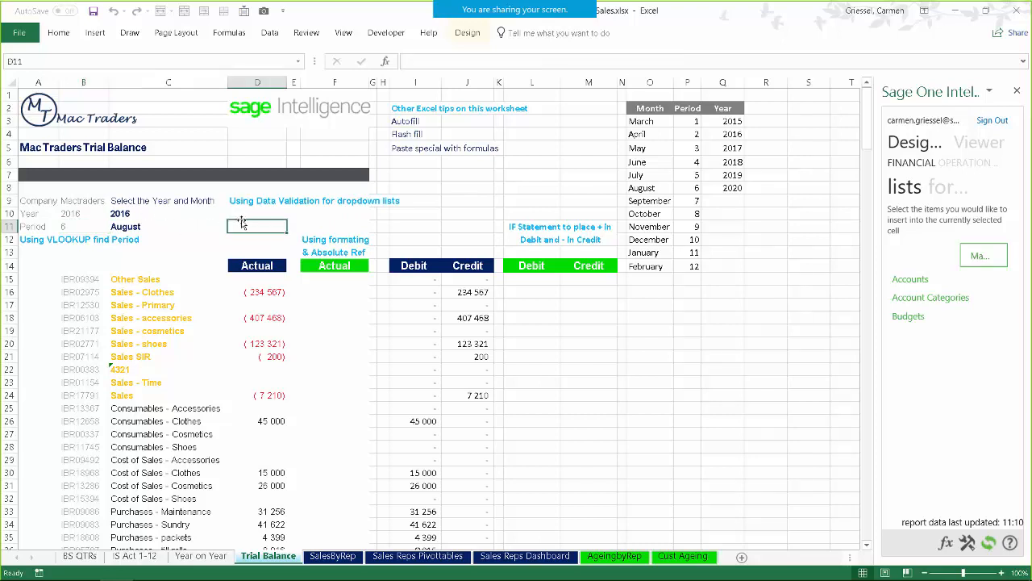
{"action": "left_click", "coordinate": [241, 214]}
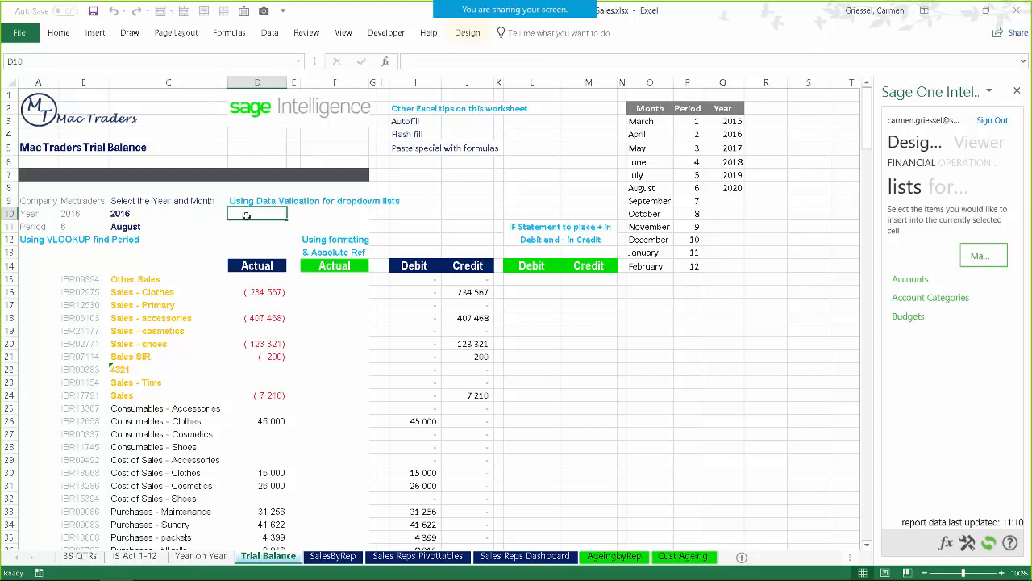
{"action": "left_click", "coordinate": [271, 34]}
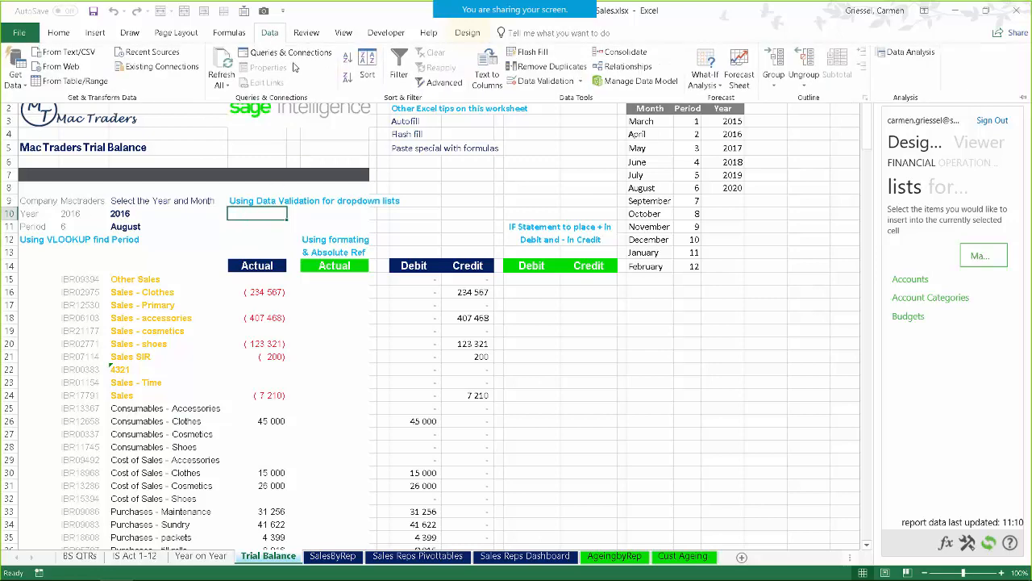
{"action": "left_click", "coordinate": [579, 84]}
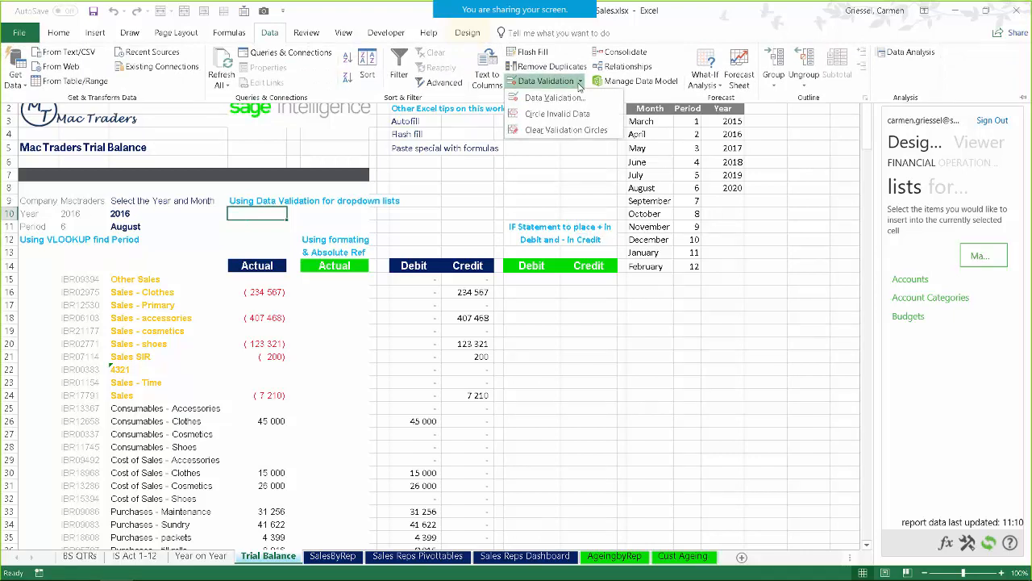
{"action": "left_click", "coordinate": [539, 100]}
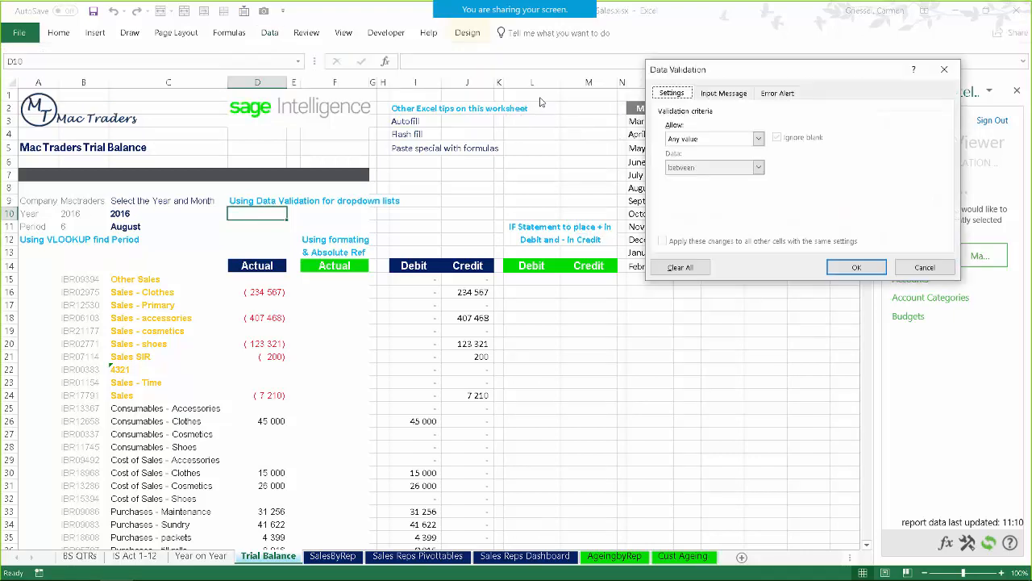
{"action": "left_click", "coordinate": [758, 139]}
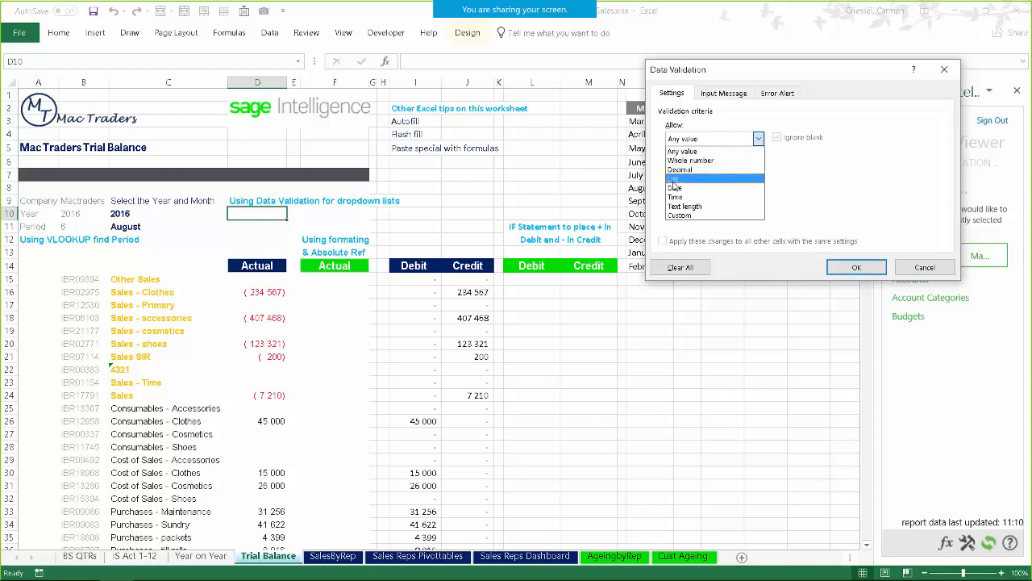
{"action": "left_click", "coordinate": [675, 178]}
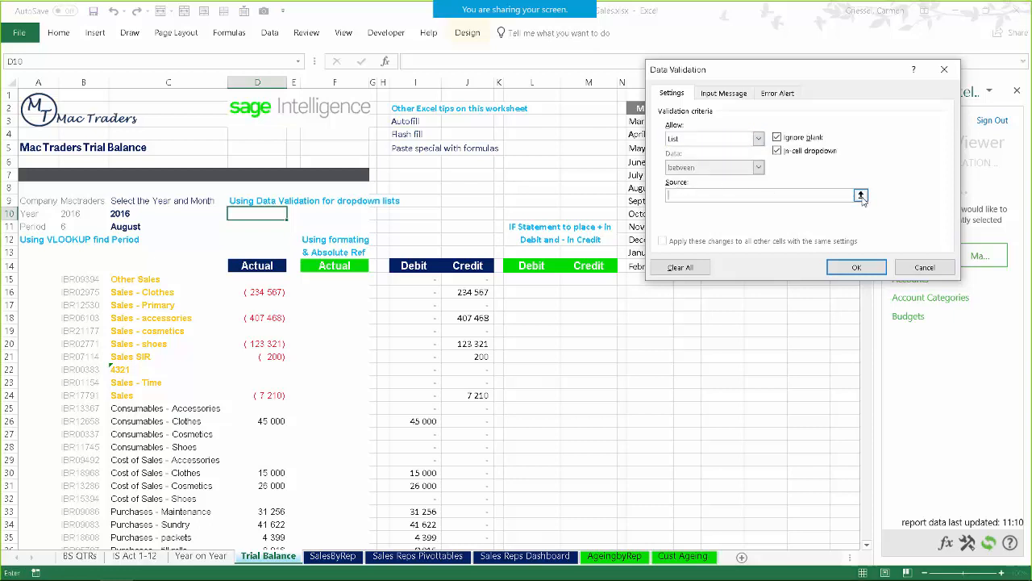
{"action": "left_click", "coordinate": [860, 195]}
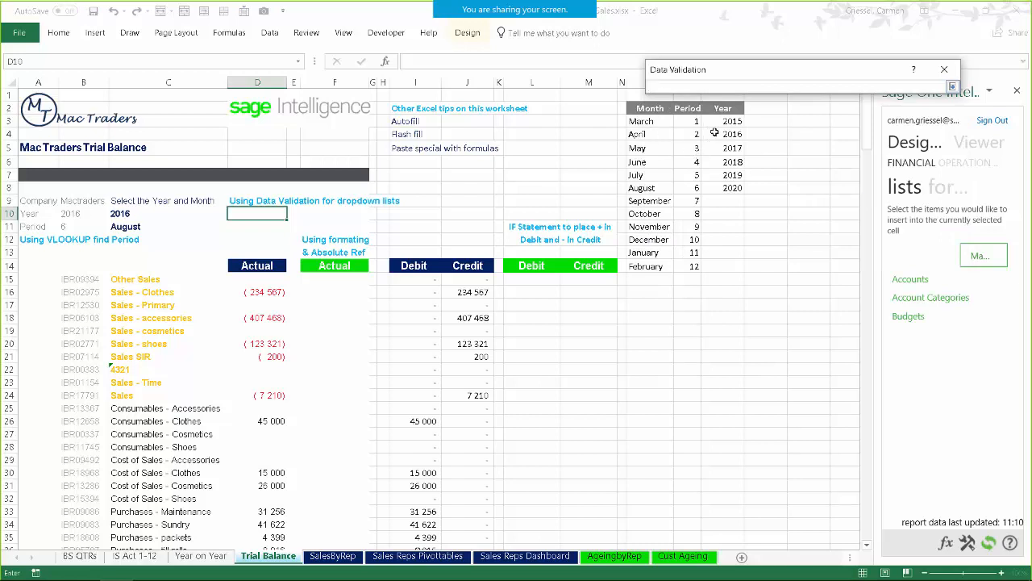
{"action": "left_click_drag", "start_coordinate": [729, 121], "coordinate": [733, 189]}
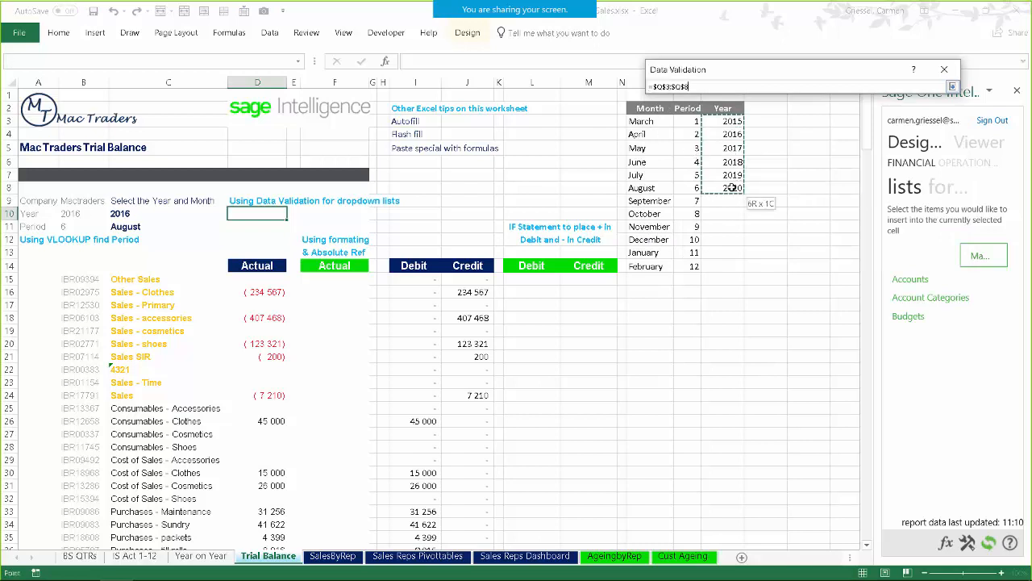
{"action": "left_click", "coordinate": [953, 89]}
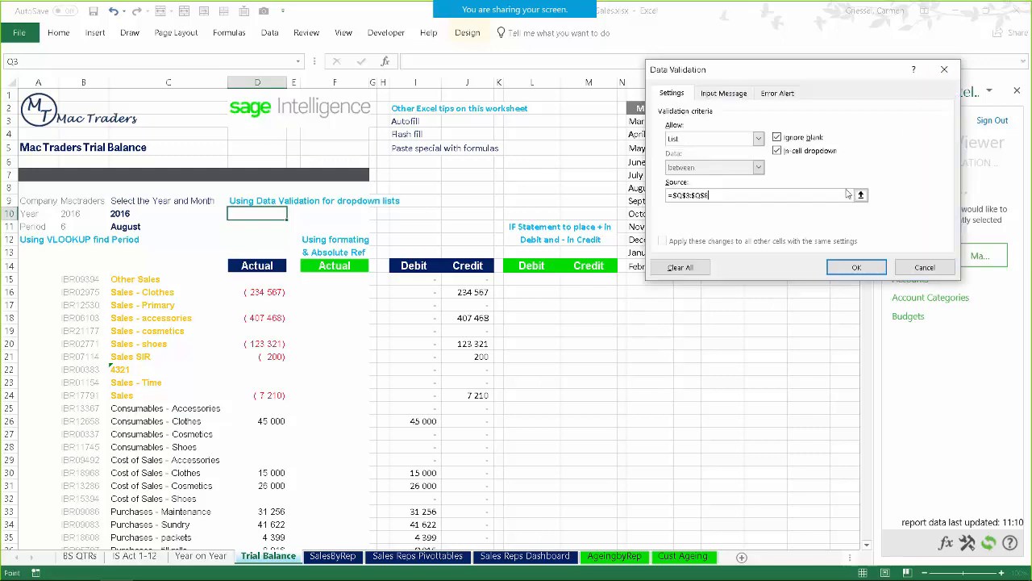
{"action": "left_click", "coordinate": [854, 267]}
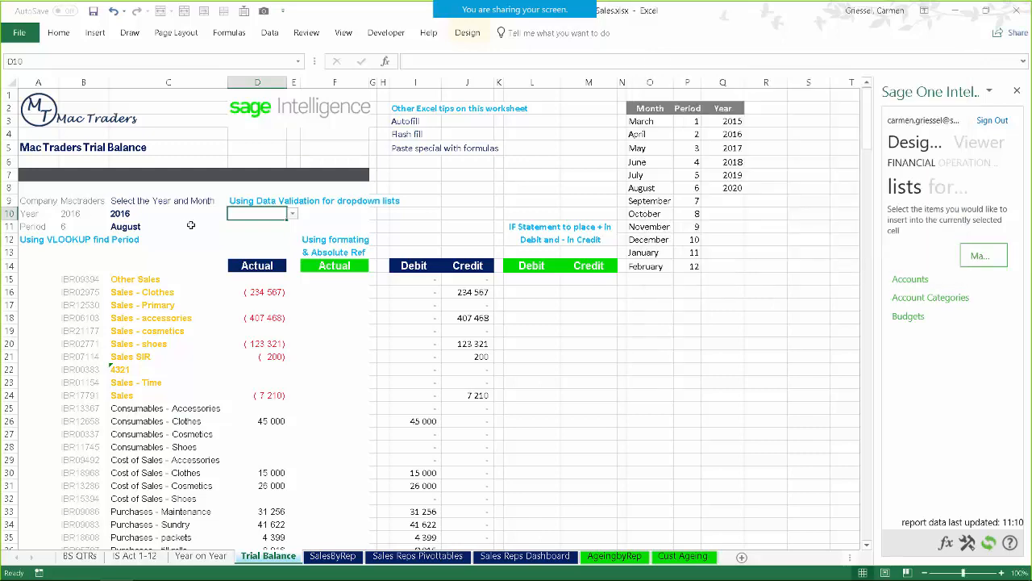
{"action": "left_click", "coordinate": [292, 215]}
{"action": "left_click", "coordinate": [226, 234]}
Step: Inspect the cell references in the Other Sales Actual formula in D15 without changing it
{"action": "left_click", "coordinate": [258, 284]}
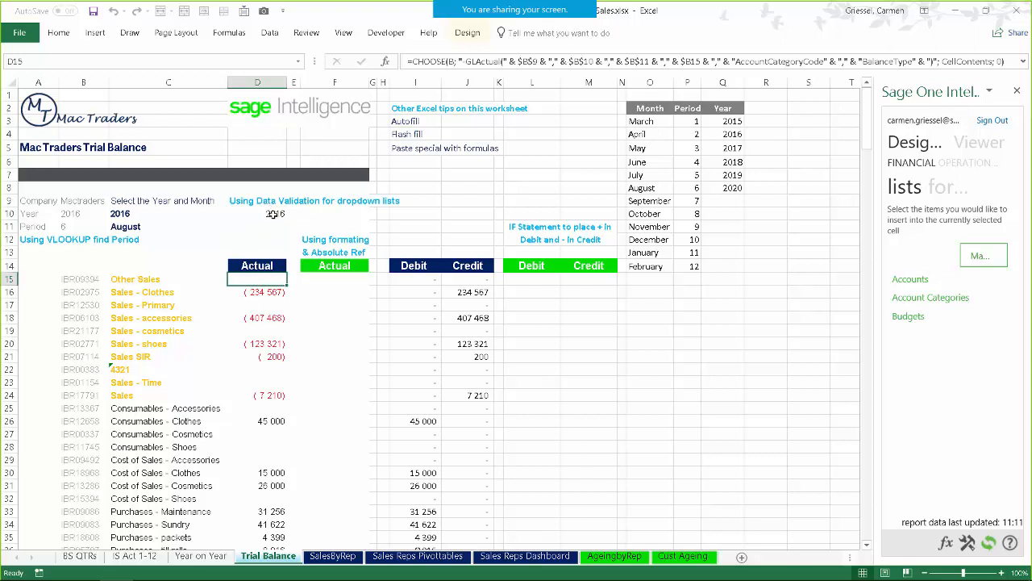
{"action": "double_click", "coordinate": [259, 280]}
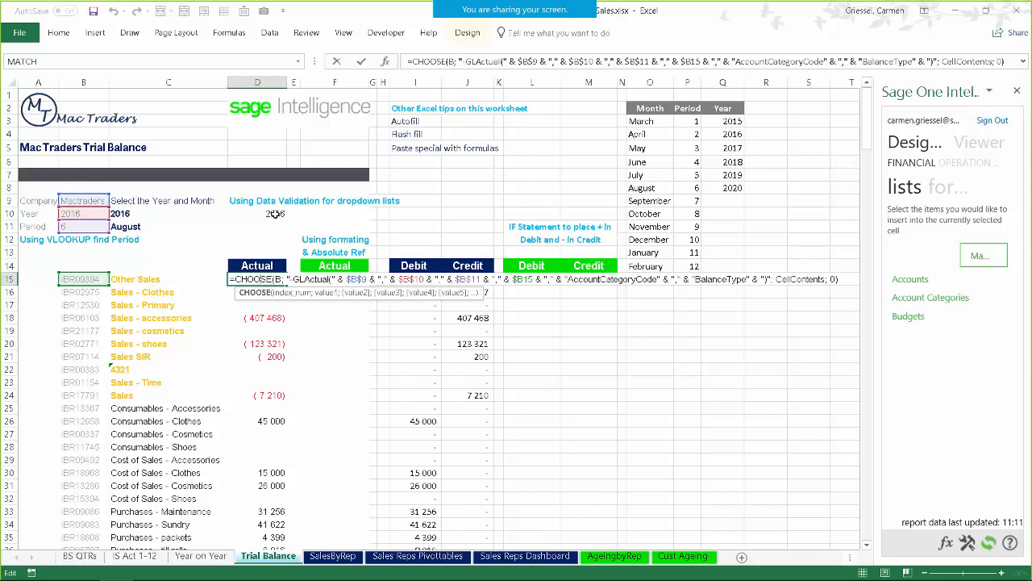
{"action": "key", "text": "Escape"}
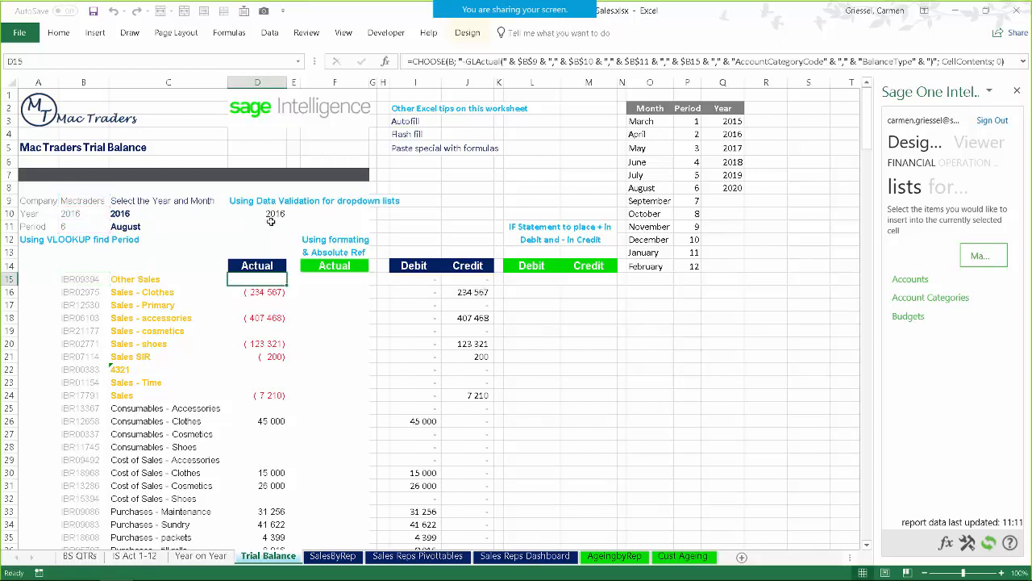
Step: Create a data validation dropdown list in D11 from the months in O3:O14 and open the list to check it
{"action": "left_click", "coordinate": [258, 229]}
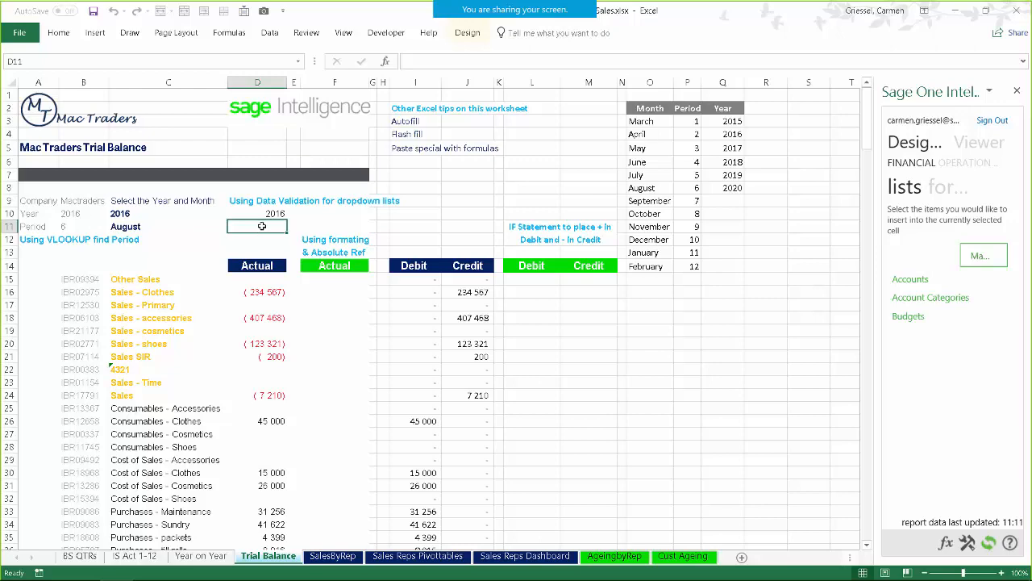
{"action": "left_click", "coordinate": [269, 32]}
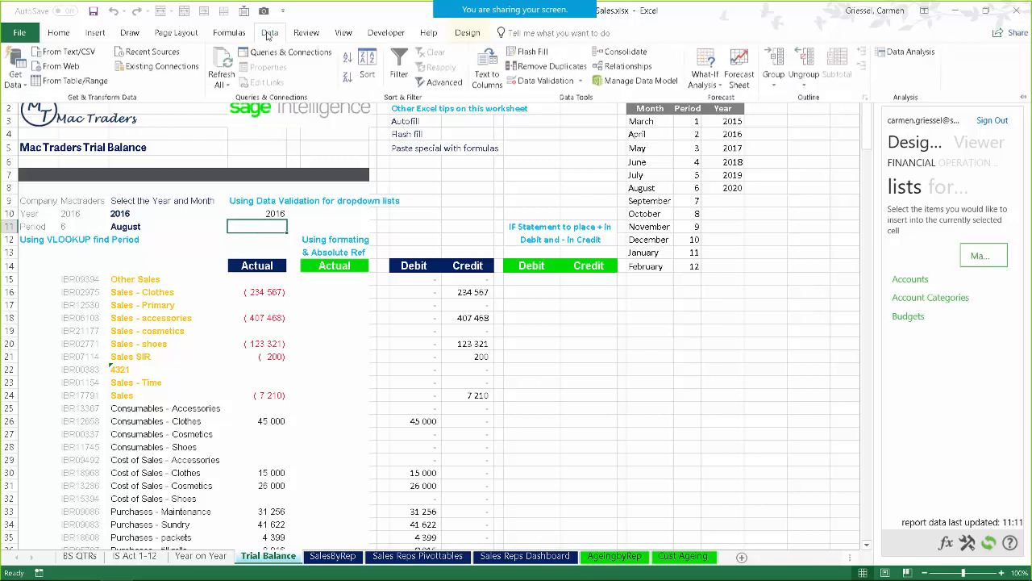
{"action": "left_click", "coordinate": [573, 82]}
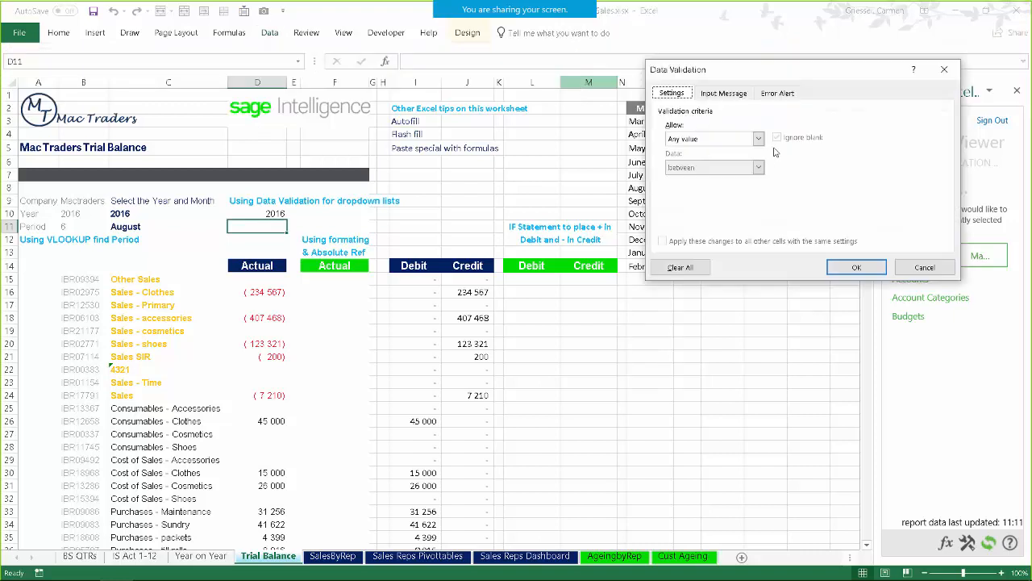
{"action": "left_click", "coordinate": [759, 139]}
{"action": "left_click", "coordinate": [692, 187]}
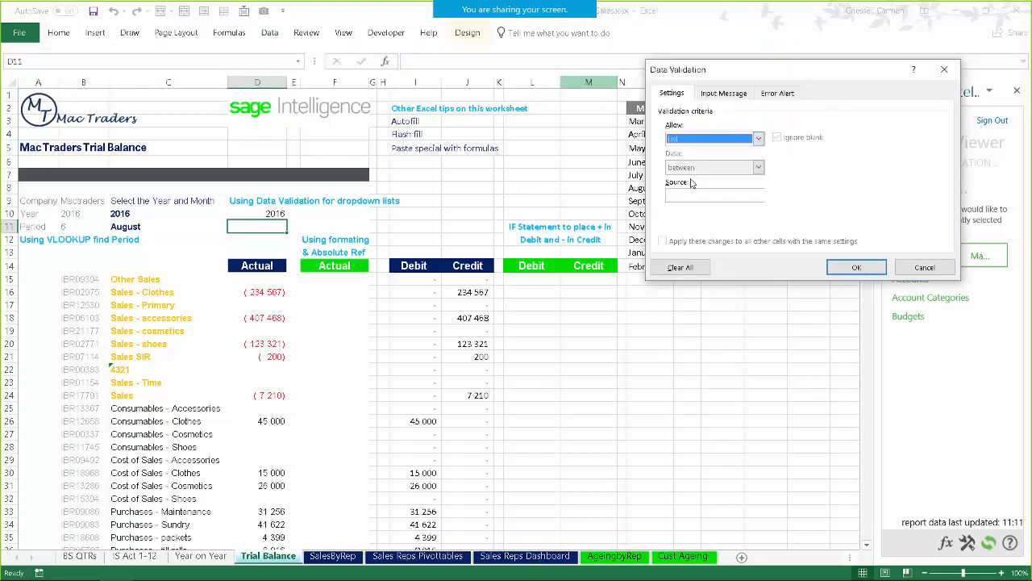
{"action": "left_click", "coordinate": [860, 195]}
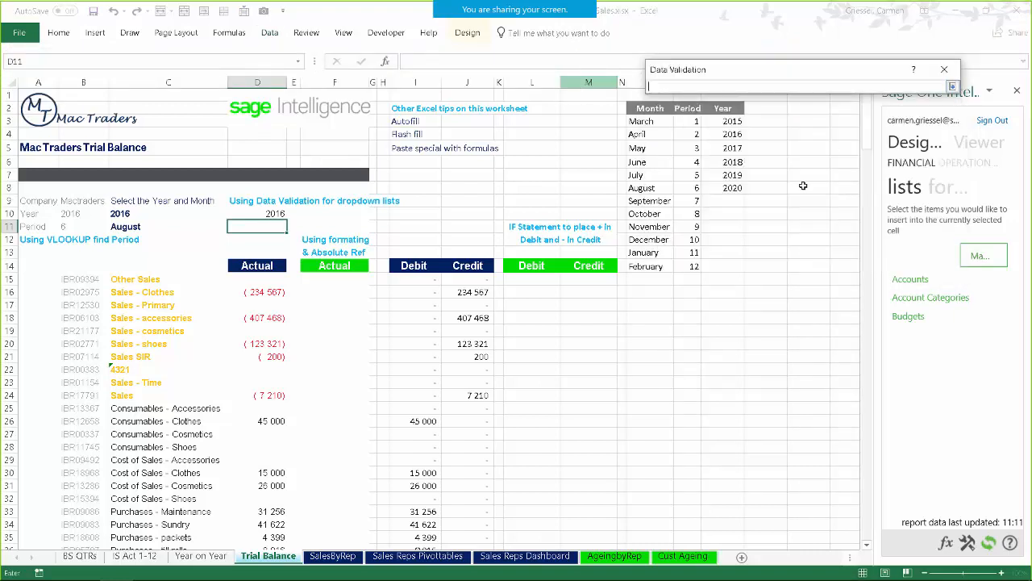
{"action": "left_click_drag", "start_coordinate": [651, 121], "coordinate": [657, 267]}
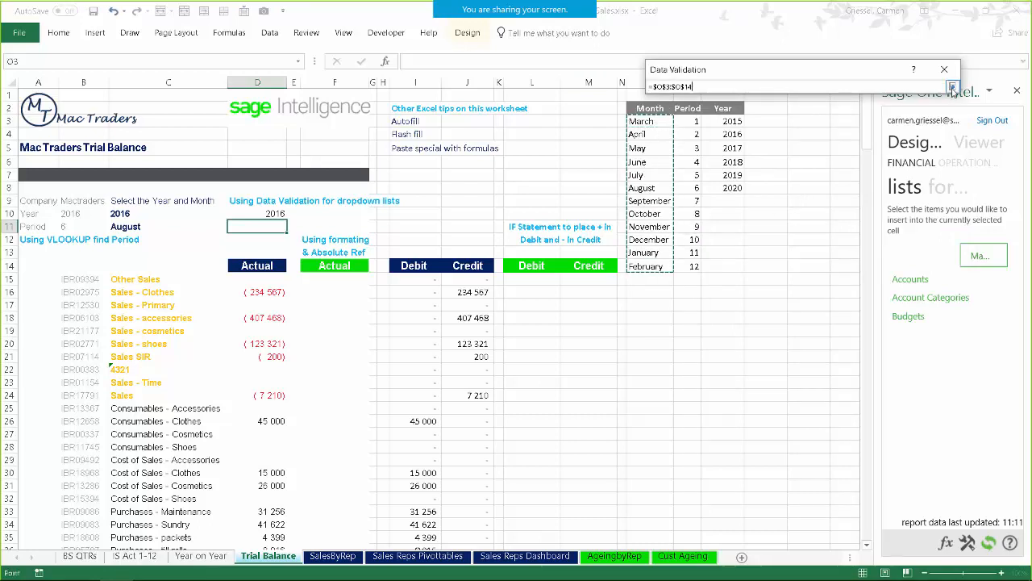
{"action": "left_click", "coordinate": [952, 87]}
{"action": "left_click", "coordinate": [855, 268]}
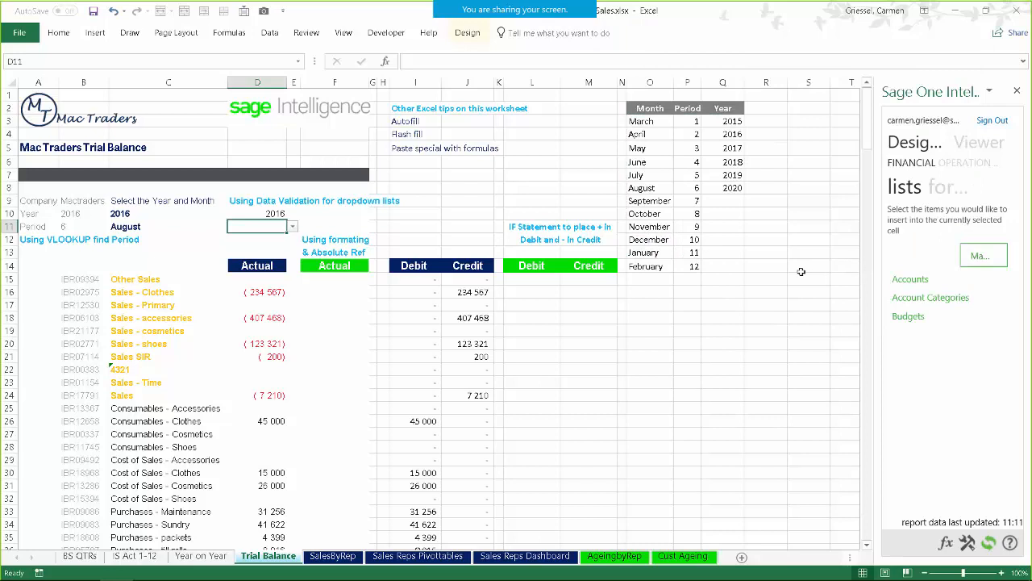
{"action": "left_click", "coordinate": [293, 228]}
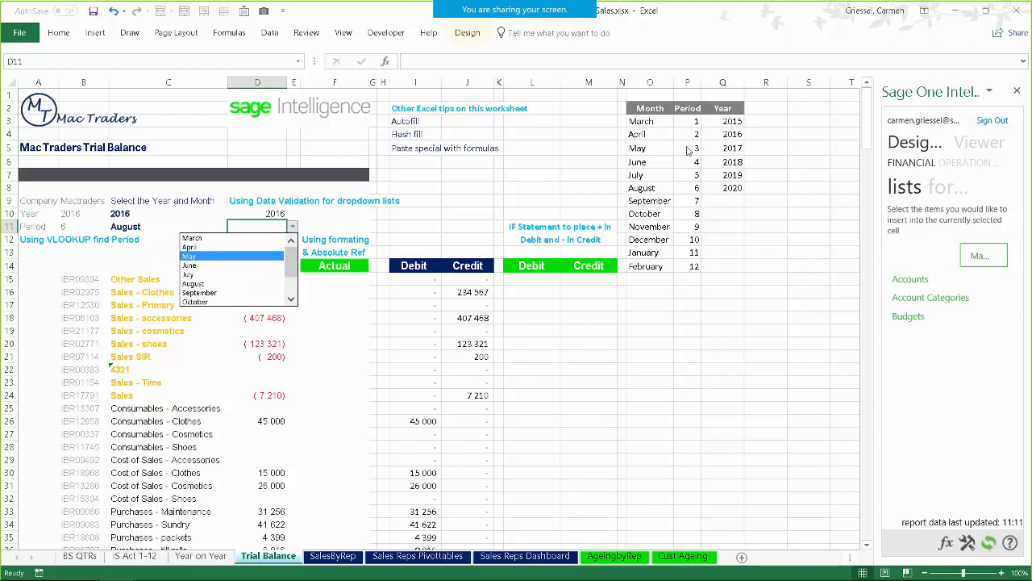
Step: Choose April from the month list in D11 and inspect the VLOOKUP formula in period cell B11
{"action": "left_click", "coordinate": [207, 248]}
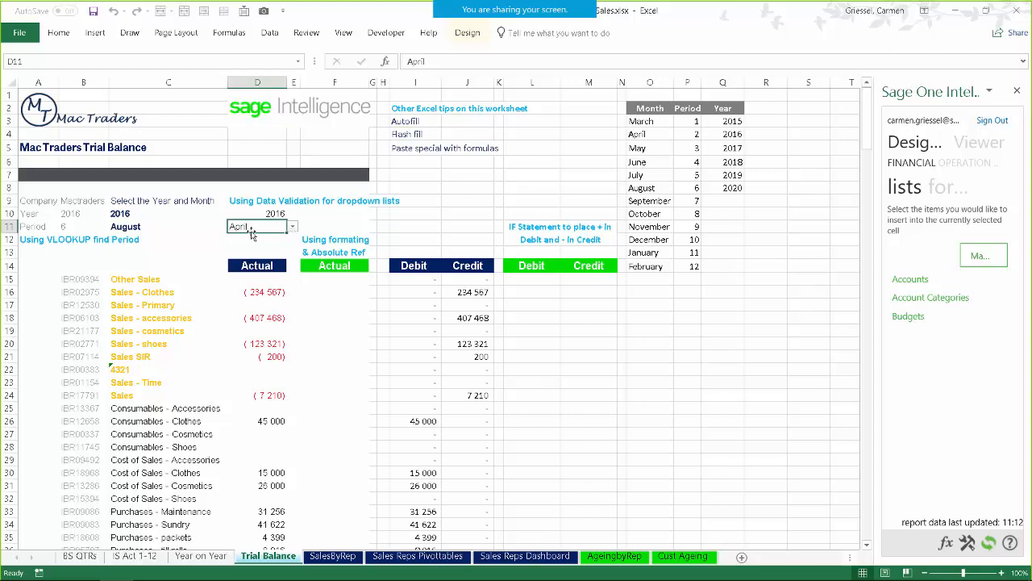
{"action": "left_click", "coordinate": [63, 227]}
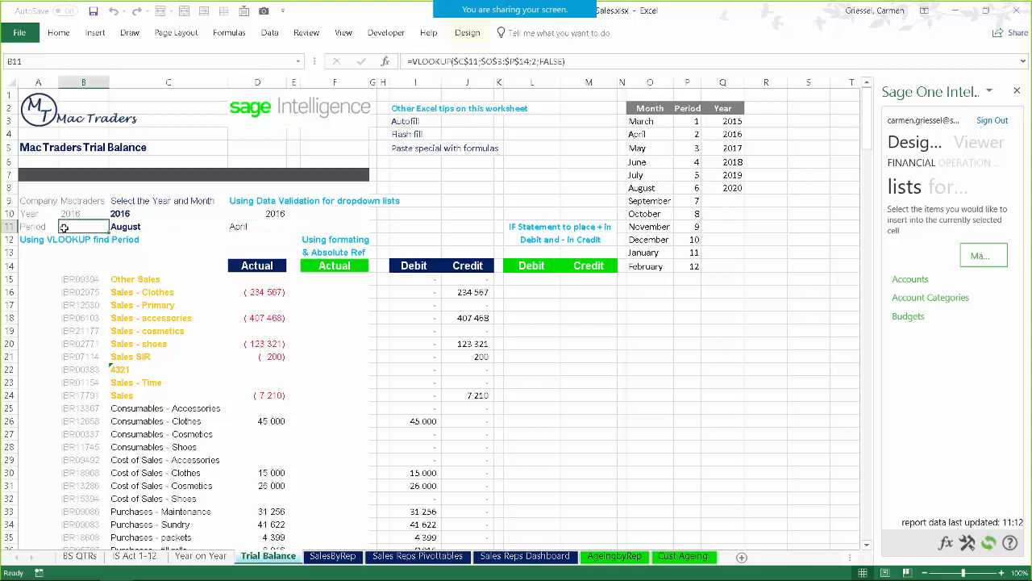
{"action": "double_click", "coordinate": [84, 226]}
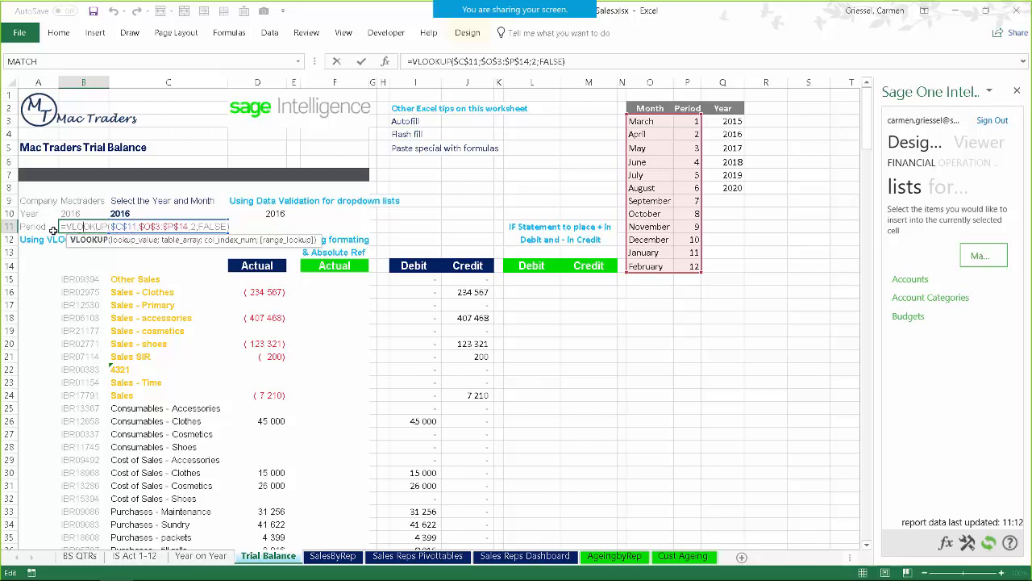
Step: Start a VLOOKUP formula in B13 with the absolute reference $D$11 as its lookup value
{"action": "left_click", "coordinate": [81, 257]}
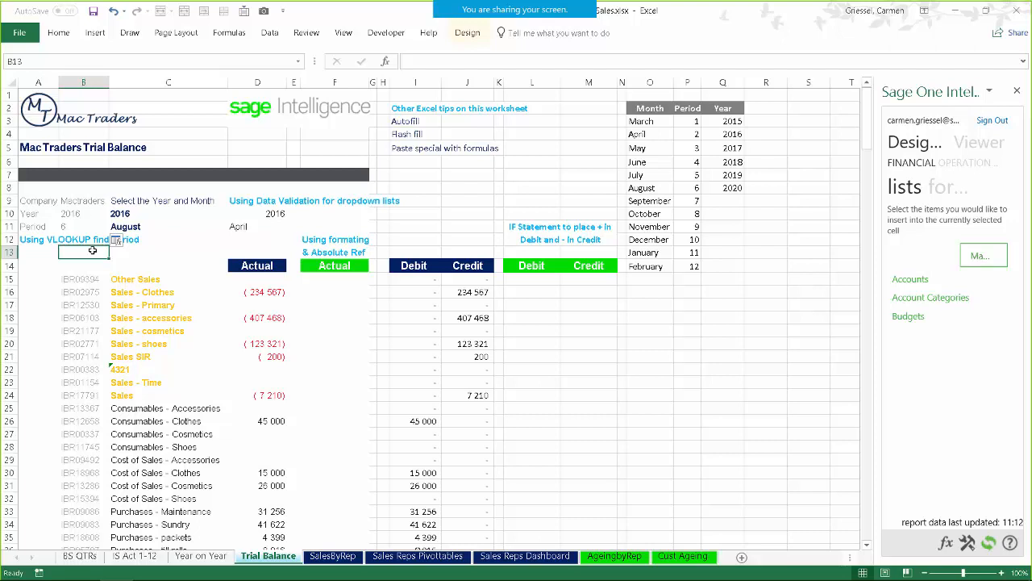
{"action": "type", "text": "="}
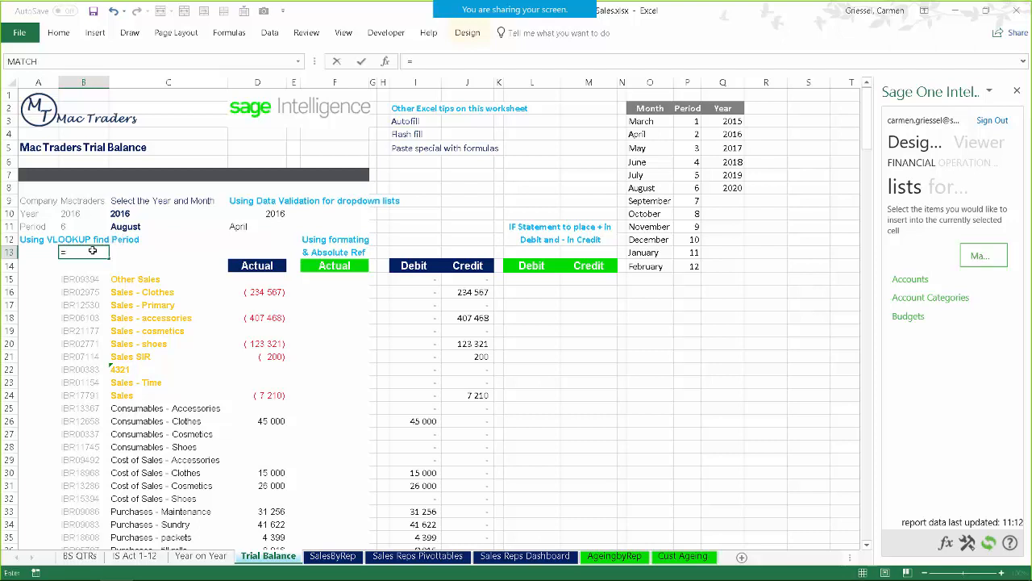
{"action": "type", "text": "V"}
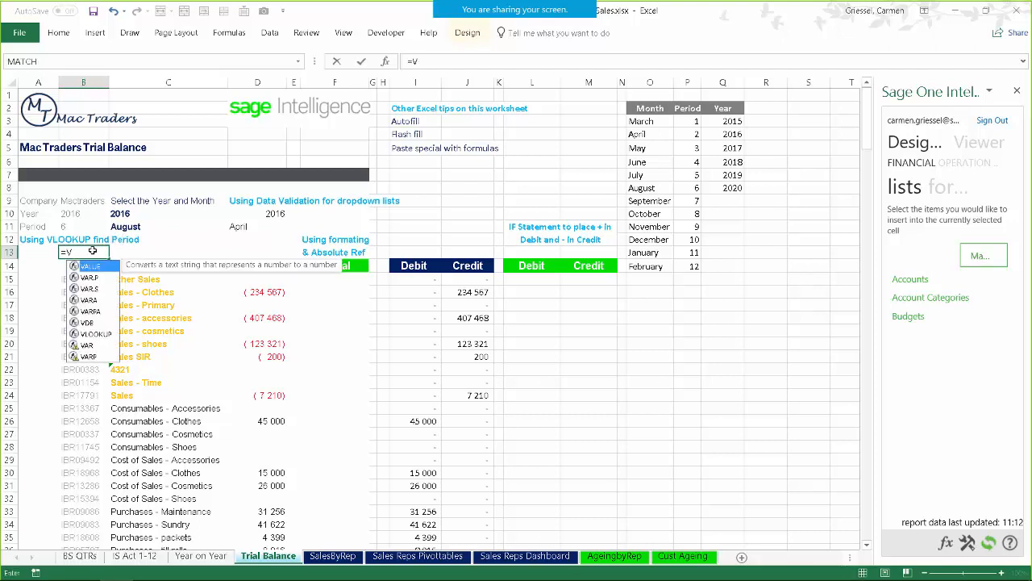
{"action": "type", "text": "LO"}
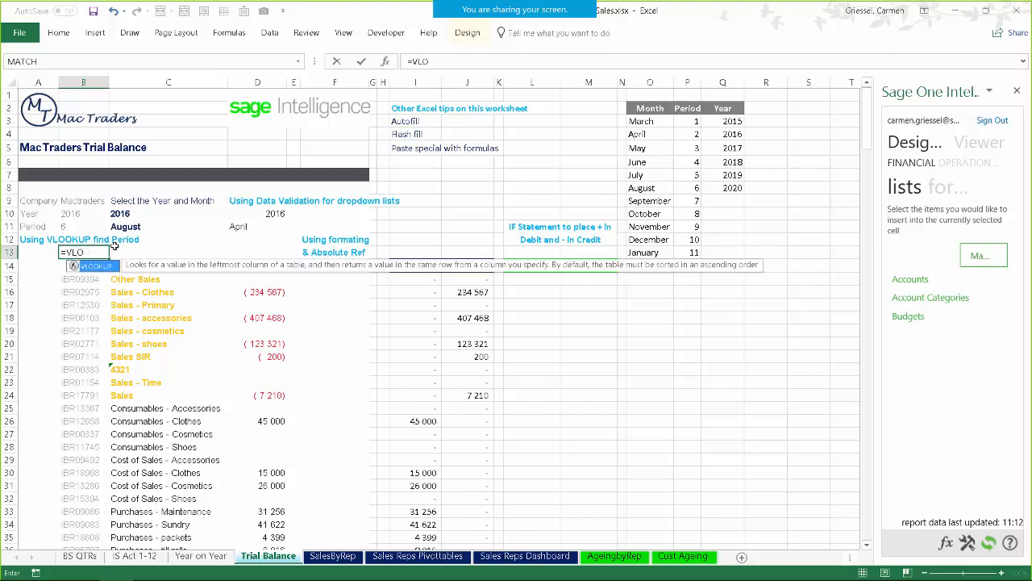
{"action": "double_click", "coordinate": [94, 266]}
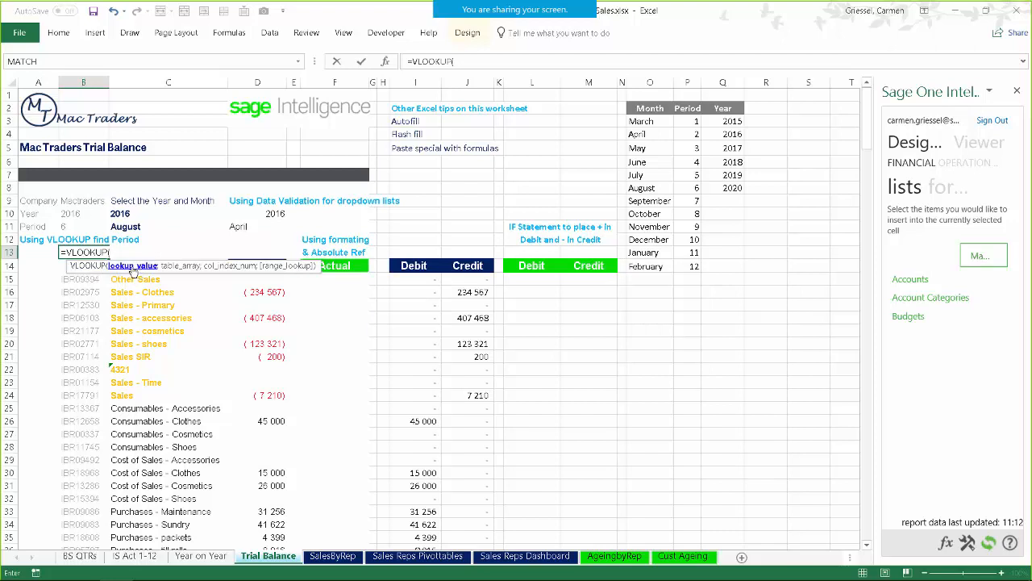
{"action": "left_click", "coordinate": [242, 228]}
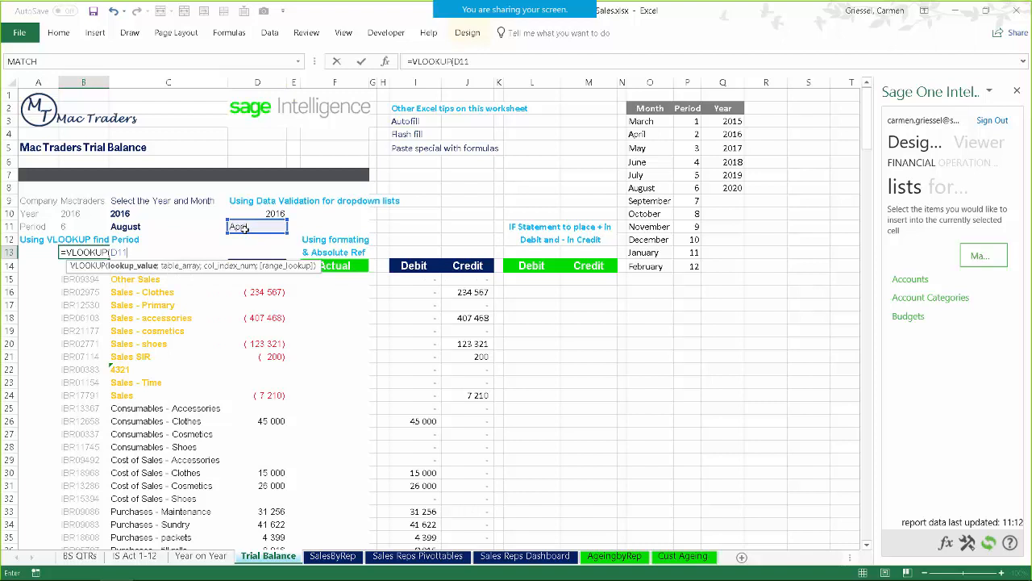
{"action": "key", "text": "F4"}
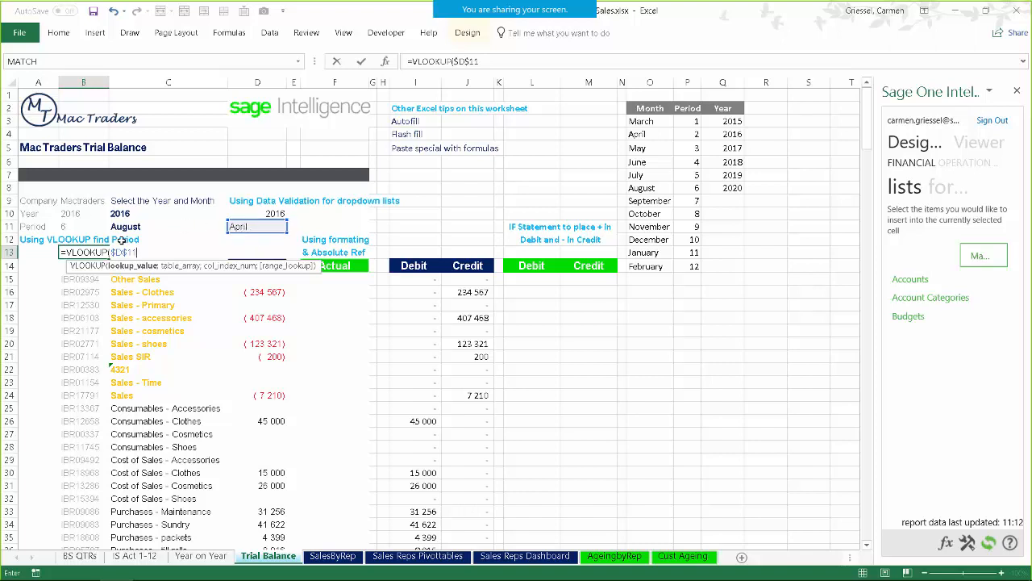
Step: Complete the VLOOKUP in B13 with table array $O$3:$P$14, column index 2 and FALSE for an exact match
{"action": "type", "text": ","}
{"action": "left_click_drag", "start_coordinate": [645, 120], "coordinate": [692, 267]}
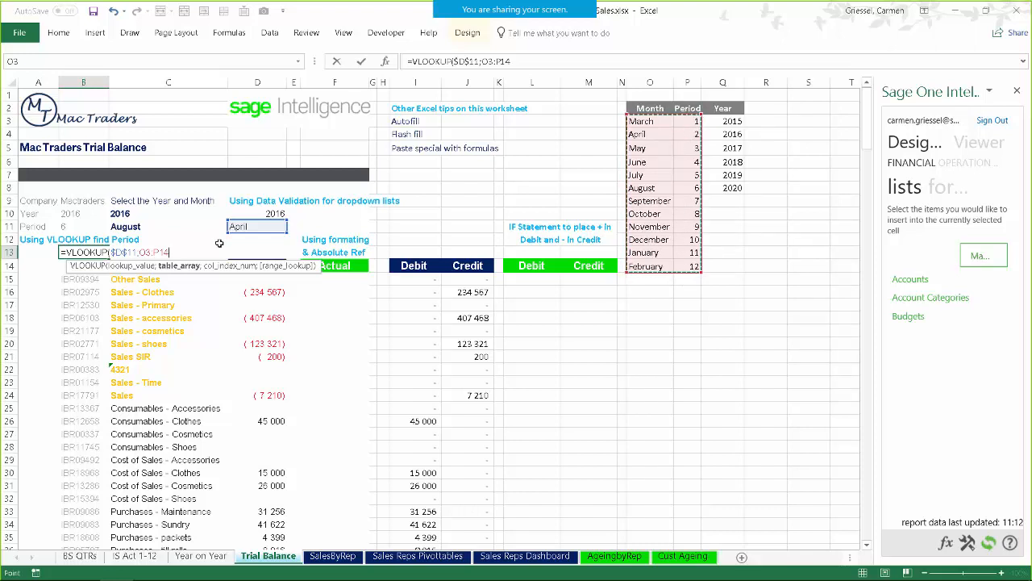
{"action": "key", "text": "F4"}
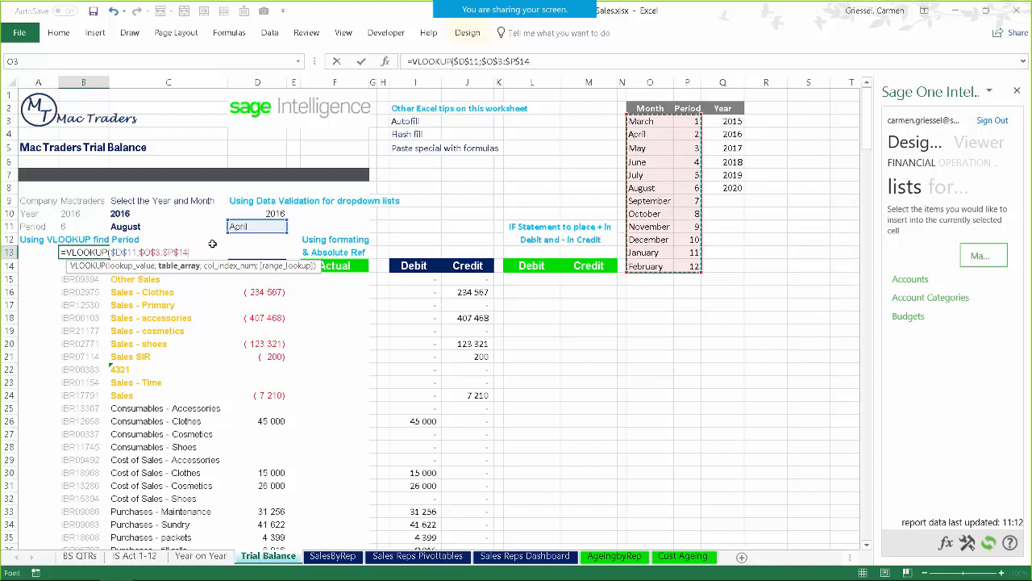
{"action": "type", "text": ","}
{"action": "type", "text": ";"}
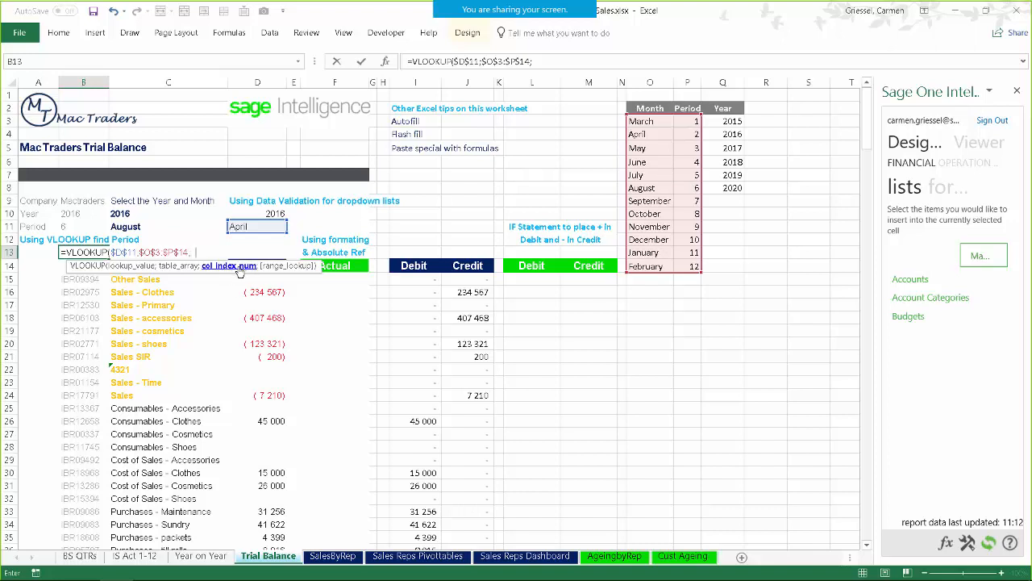
{"action": "type", "text": ";"}
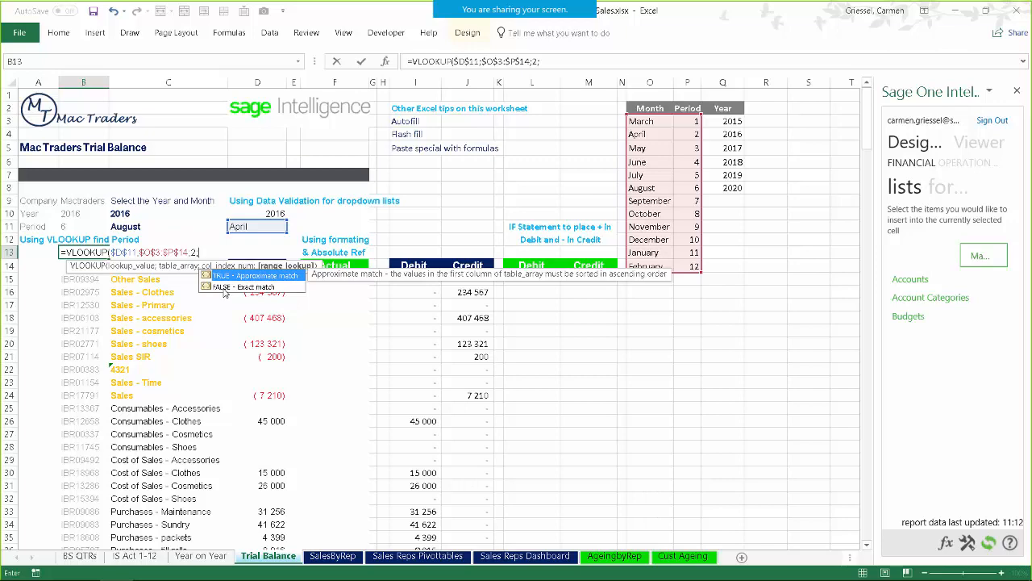
{"action": "double_click", "coordinate": [224, 287]}
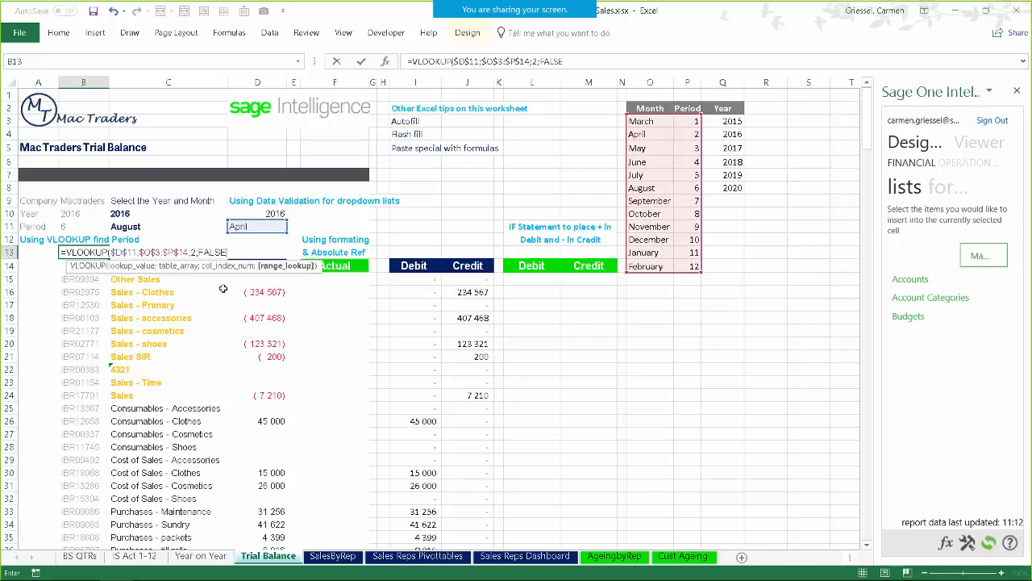
{"action": "key", "text": "Return"}
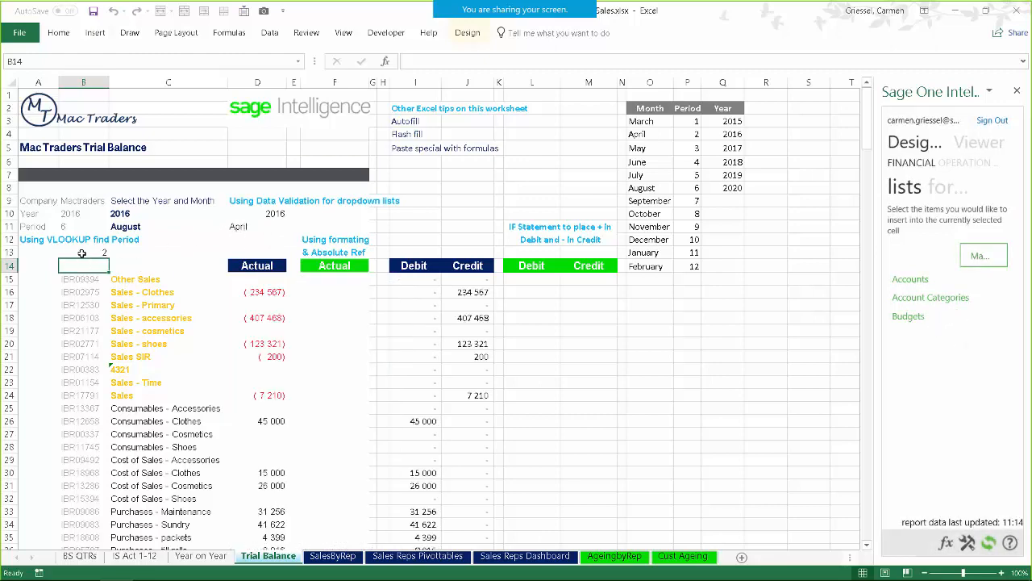
Step: Test the new VLOOKUP in B13 by choosing September from the month list in D11
{"action": "left_click", "coordinate": [81, 253]}
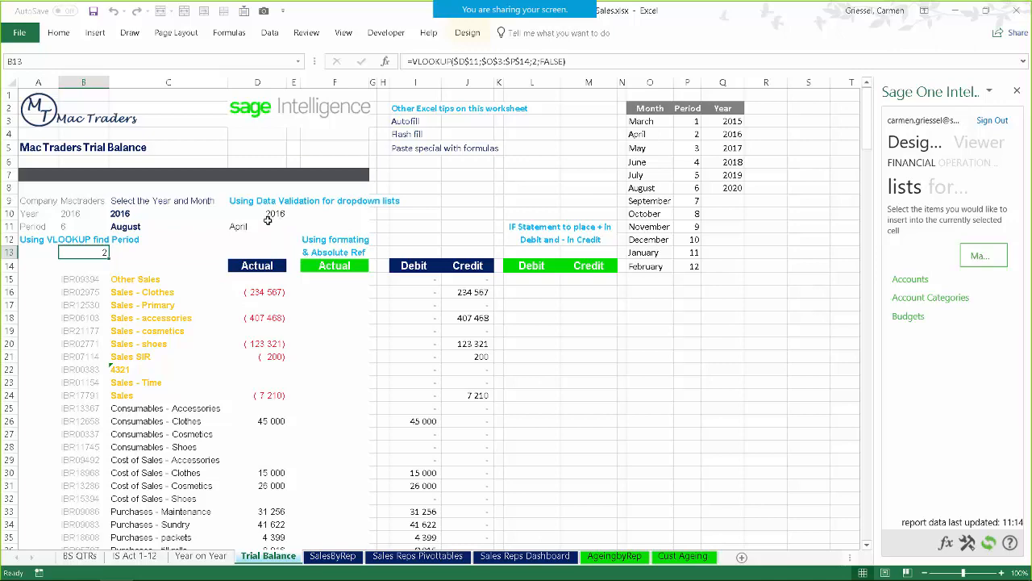
{"action": "left_click", "coordinate": [243, 226]}
{"action": "left_click", "coordinate": [293, 228]}
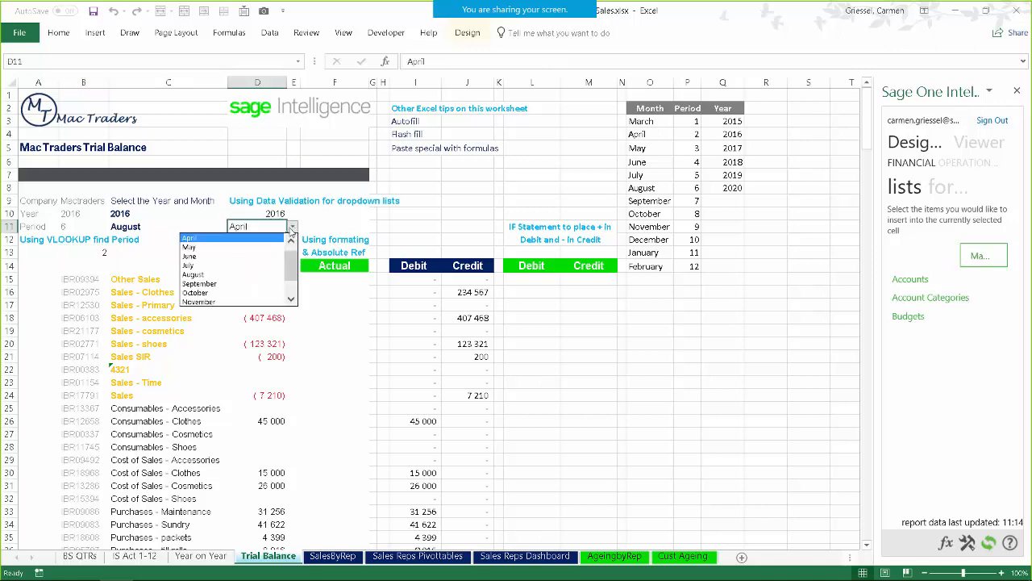
{"action": "left_click", "coordinate": [228, 284]}
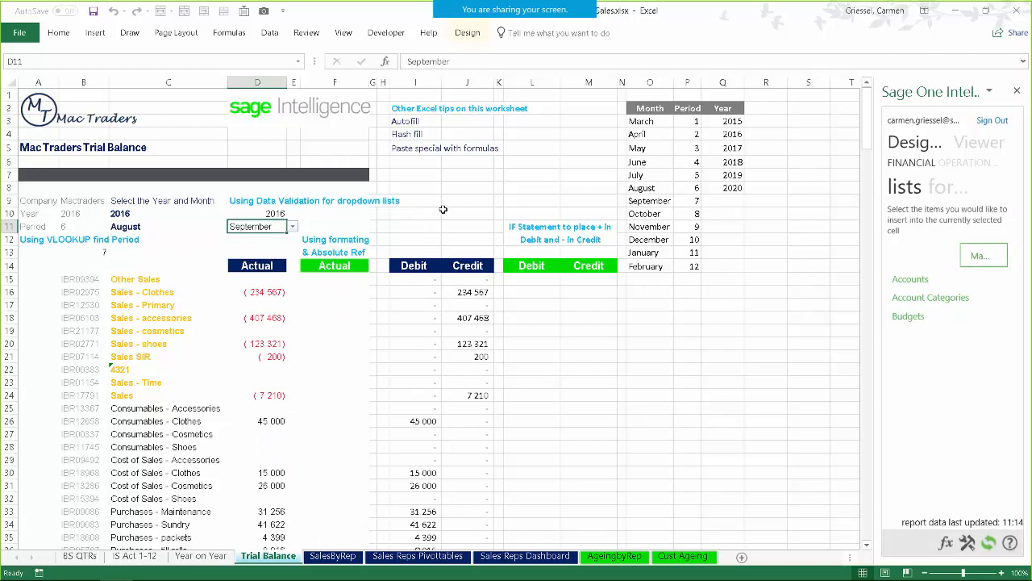
{"action": "left_click", "coordinate": [498, 187]}
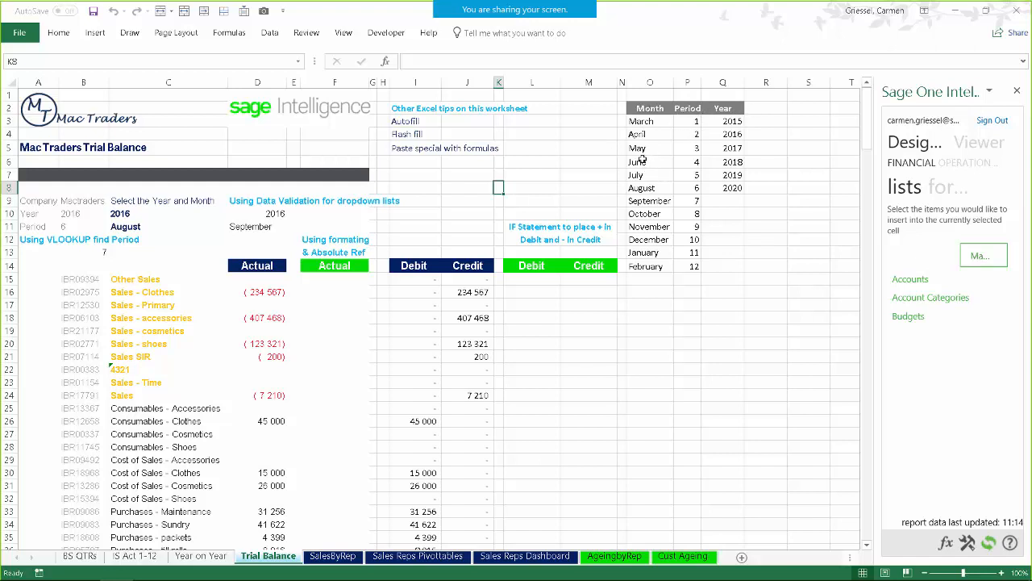
Step: Clear the months in O6:O14 and autofill them down to February from March, April and May in O3:O5
{"action": "left_click_drag", "start_coordinate": [637, 162], "coordinate": [650, 268]}
{"action": "key", "text": "Delete"}
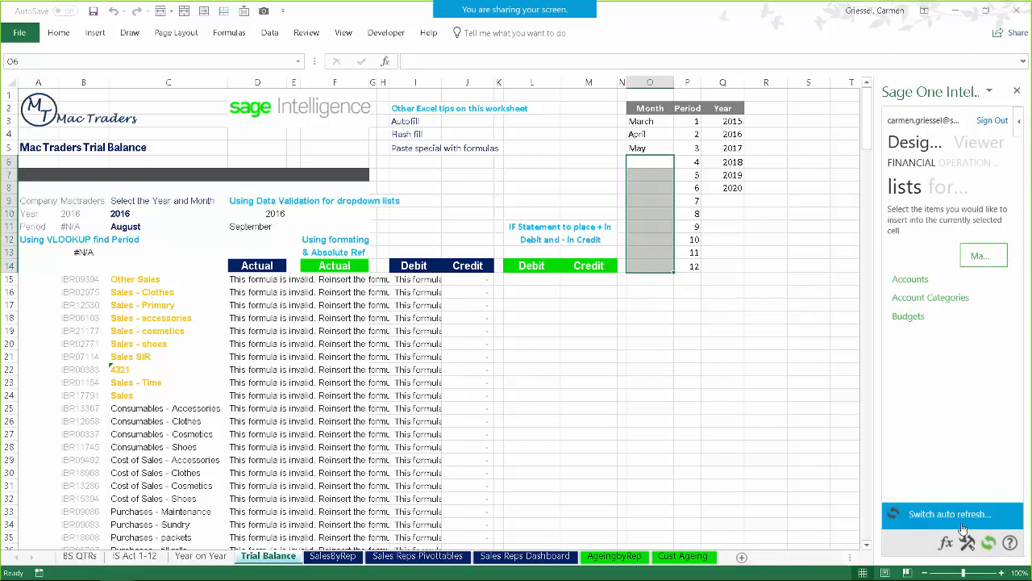
{"action": "left_click", "coordinate": [645, 120]}
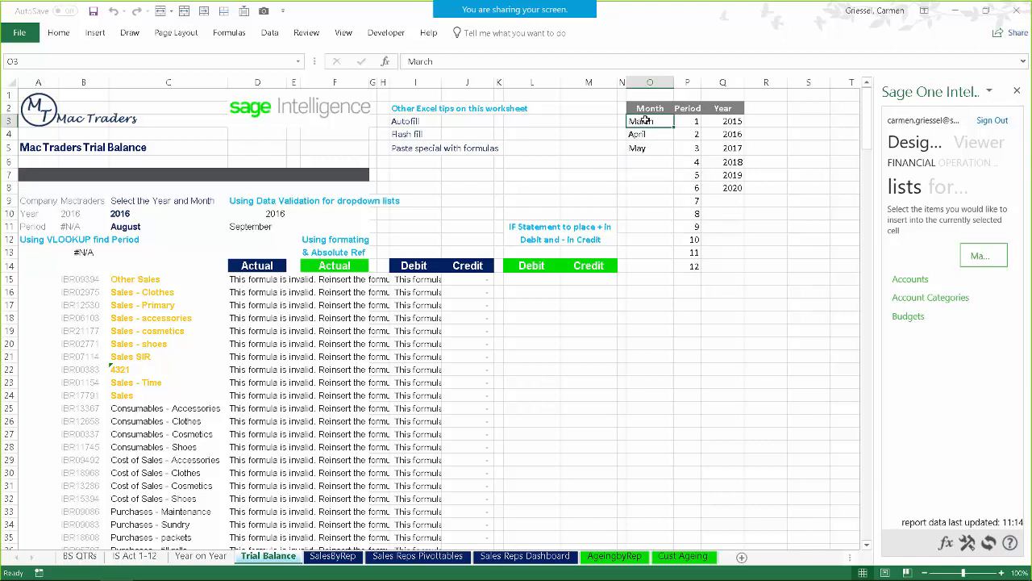
{"action": "left_click_drag", "start_coordinate": [645, 120], "coordinate": [645, 154]}
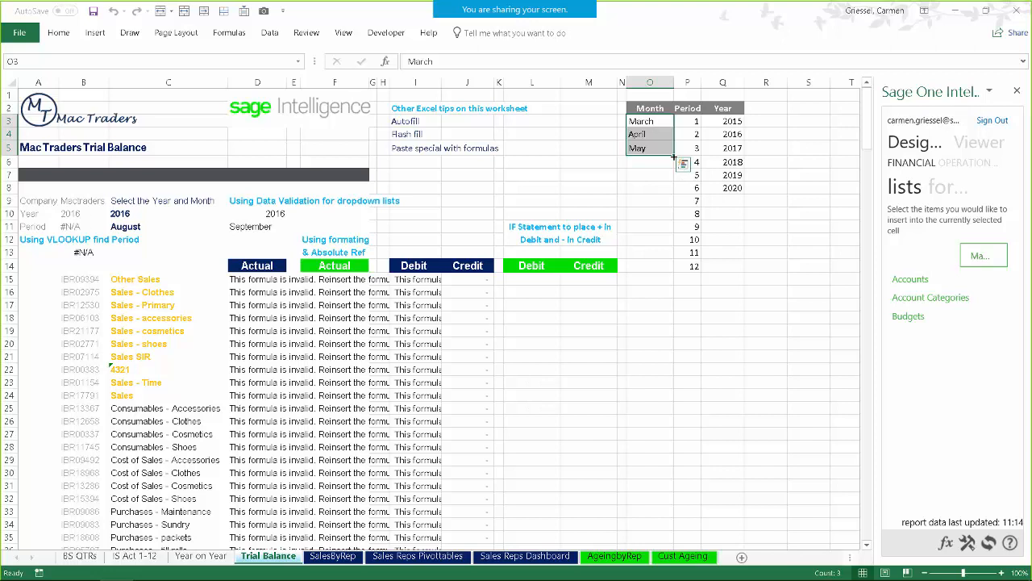
{"action": "left_click_drag", "start_coordinate": [674, 157], "coordinate": [674, 274]}
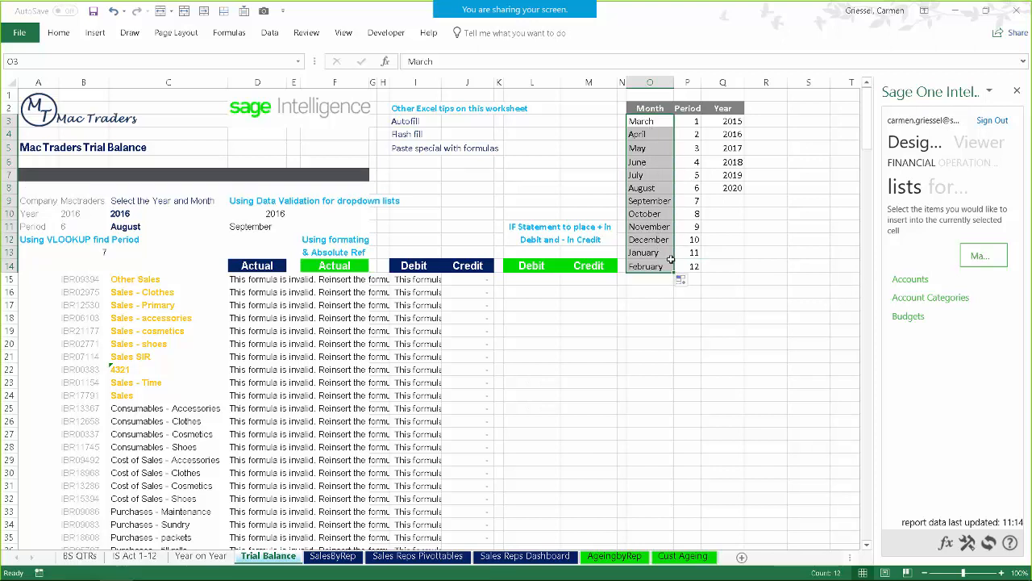
Step: Clear the period numbers in P6:P14 and autofill them down to row 14 from the series in P3:P5
{"action": "left_click", "coordinate": [693, 152]}
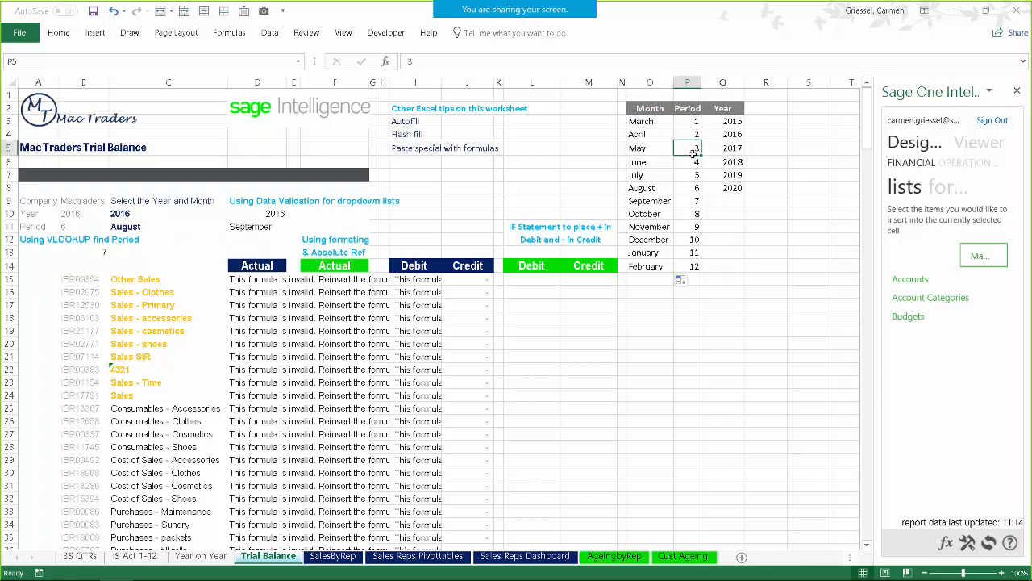
{"action": "left_click_drag", "start_coordinate": [693, 162], "coordinate": [694, 265]}
{"action": "key", "text": "Delete"}
{"action": "left_click", "coordinate": [697, 122]}
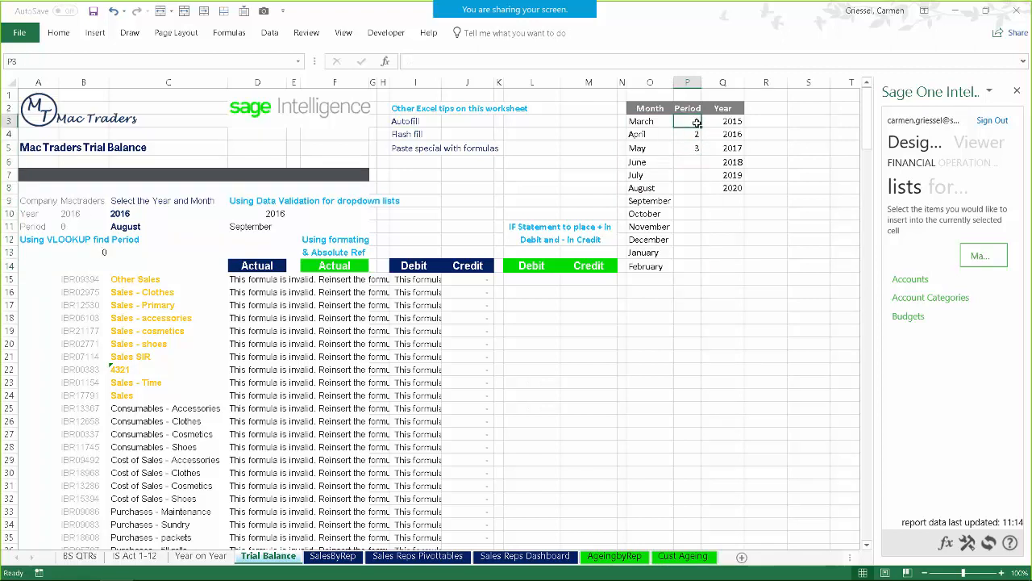
{"action": "left_click_drag", "start_coordinate": [696, 123], "coordinate": [695, 150]}
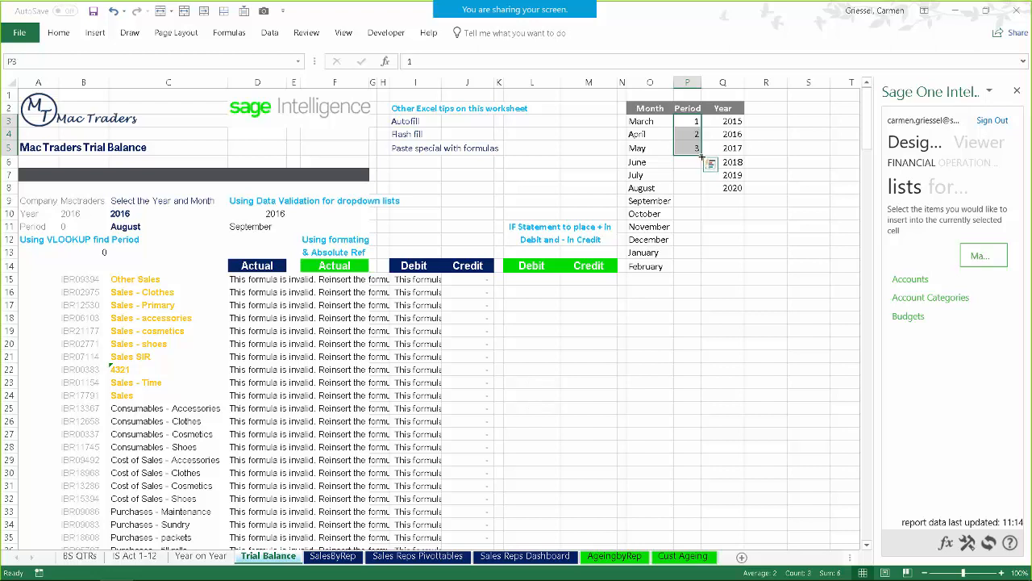
{"action": "double_click", "coordinate": [701, 154]}
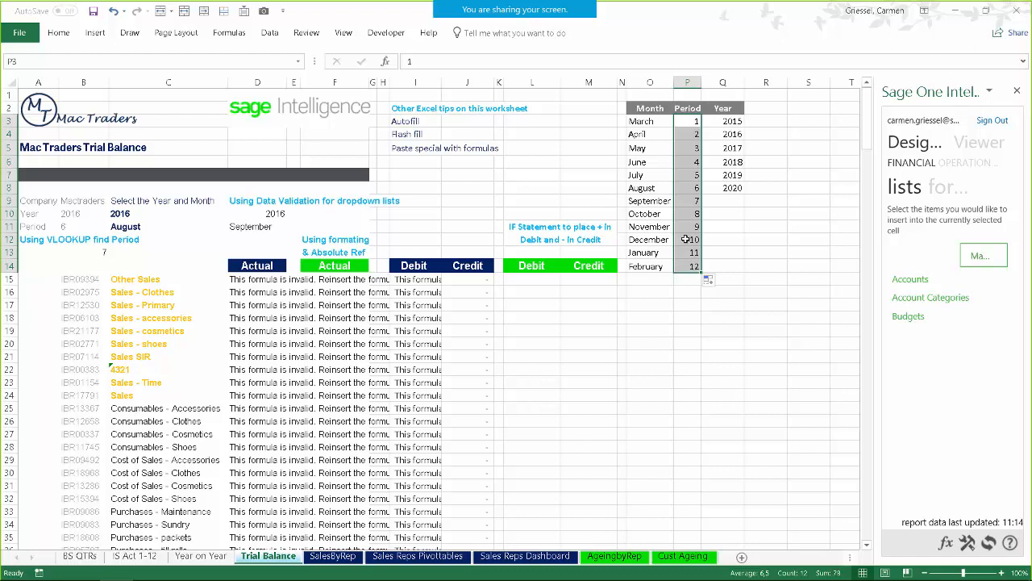
Step: Enter the formula =P3+Q3 in R3 and fill it down to R14
{"action": "left_click", "coordinate": [773, 118]}
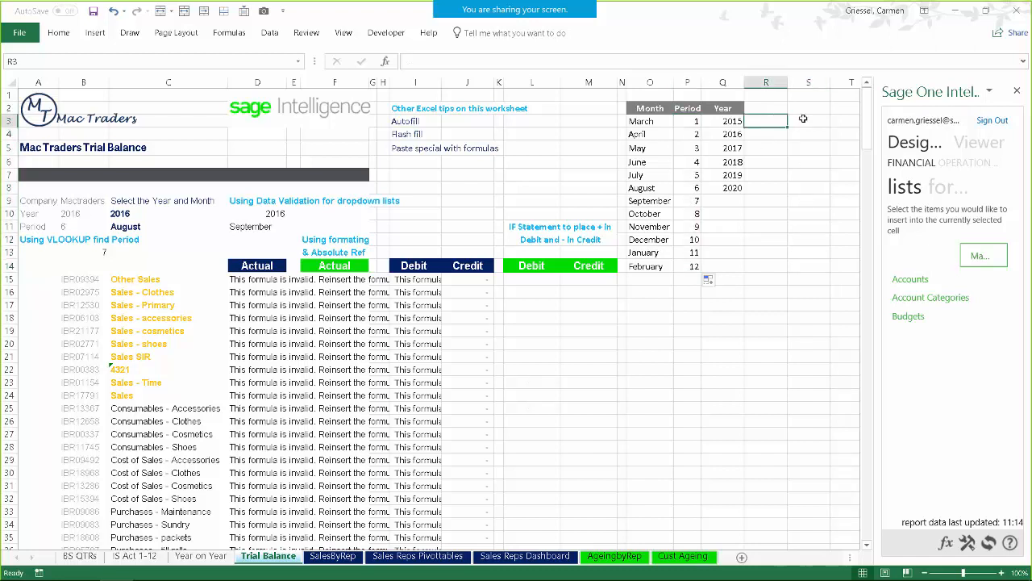
{"action": "type", "text": "="}
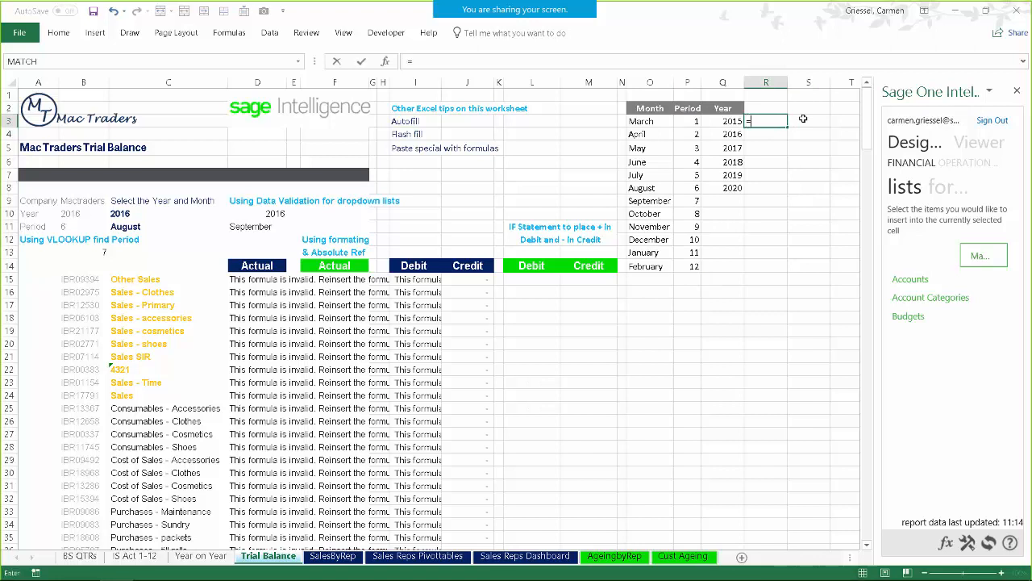
{"action": "key", "text": "Left"}
{"action": "key", "text": "Left"}
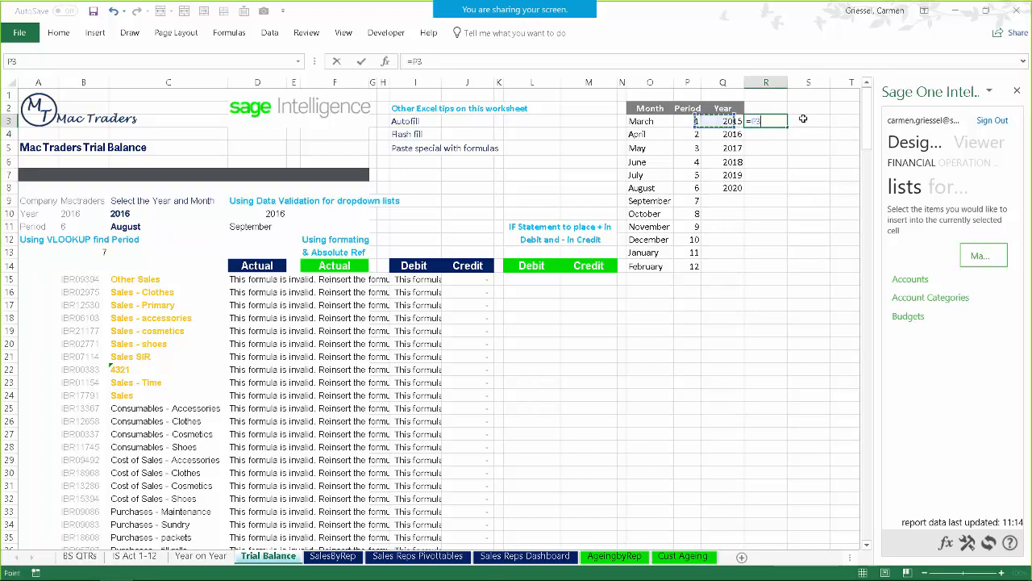
{"action": "type", "text": "+"}
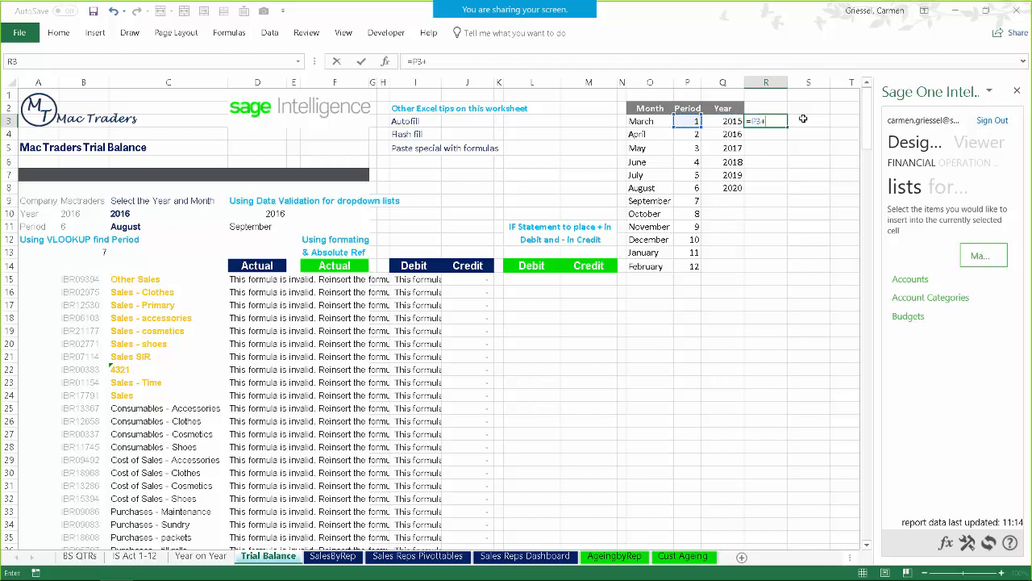
{"action": "key", "text": "Right"}
{"action": "key", "text": "Return"}
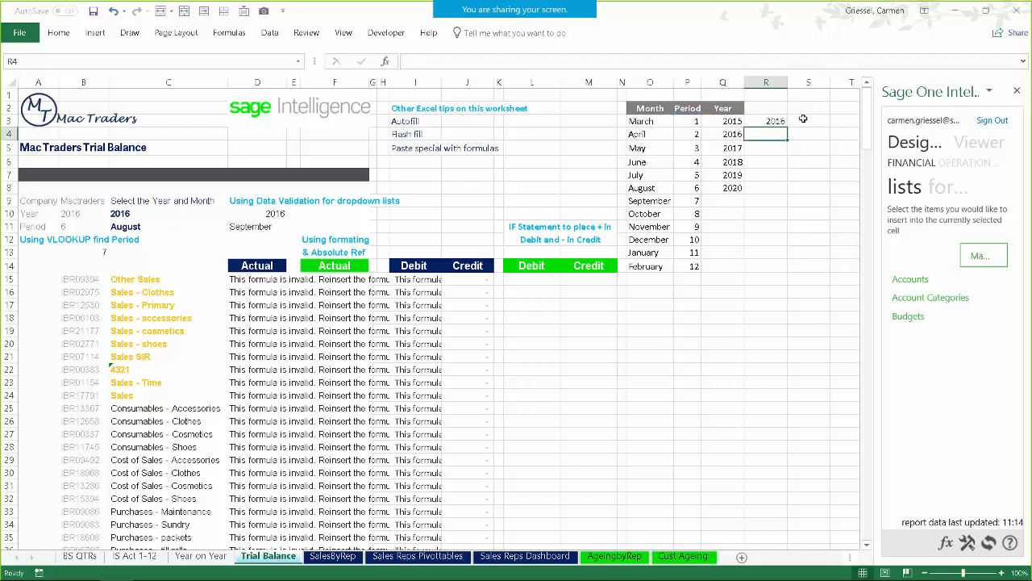
{"action": "left_click", "coordinate": [770, 121]}
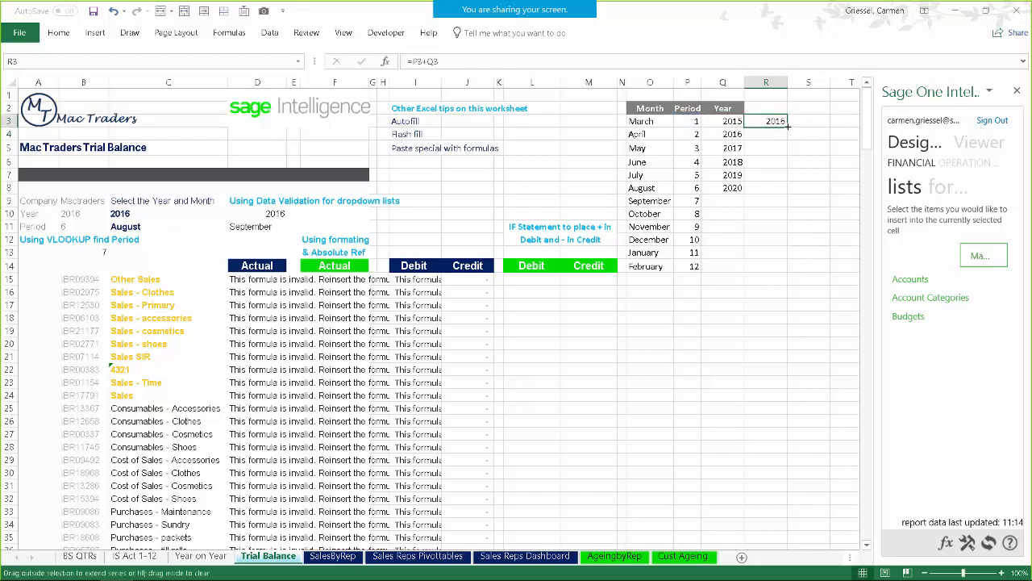
{"action": "left_click_drag", "start_coordinate": [788, 126], "coordinate": [787, 273]}
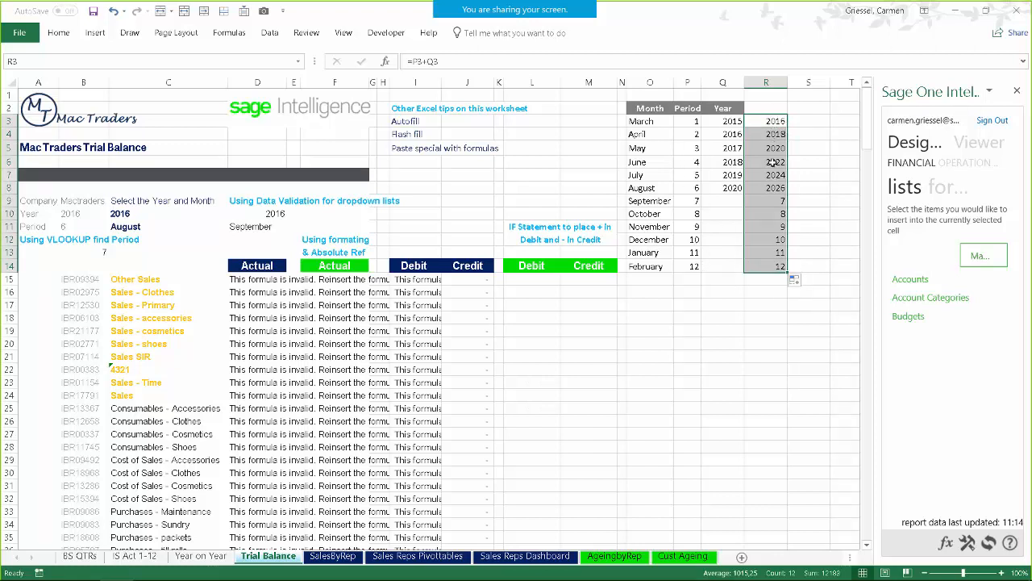
Step: Clear the addition formulas from R3:R14 beside the Month, Period and Year table
{"action": "key", "text": "Delete"}
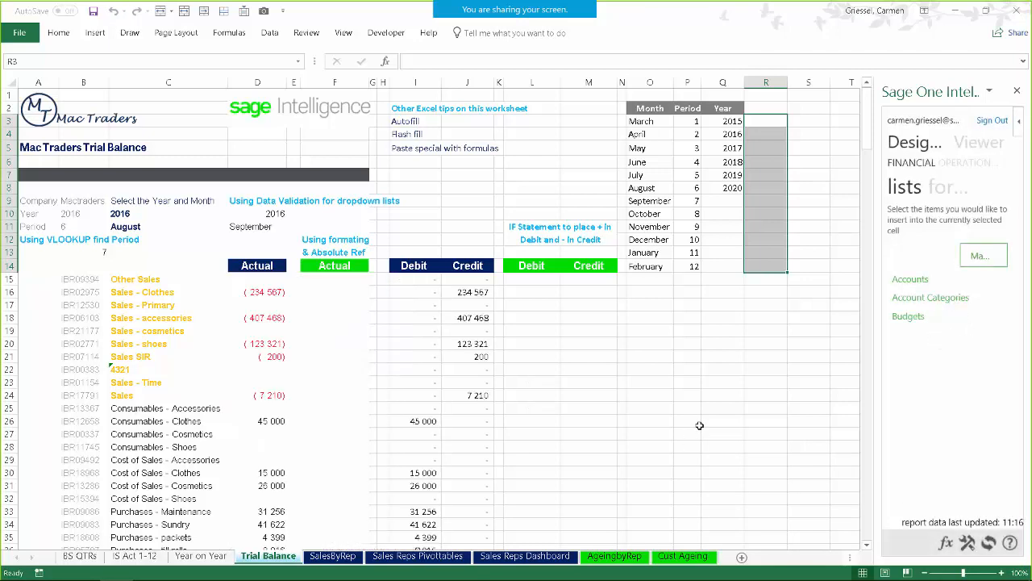
{"action": "left_click", "coordinate": [768, 338]}
{"action": "left_click", "coordinate": [790, 242]}
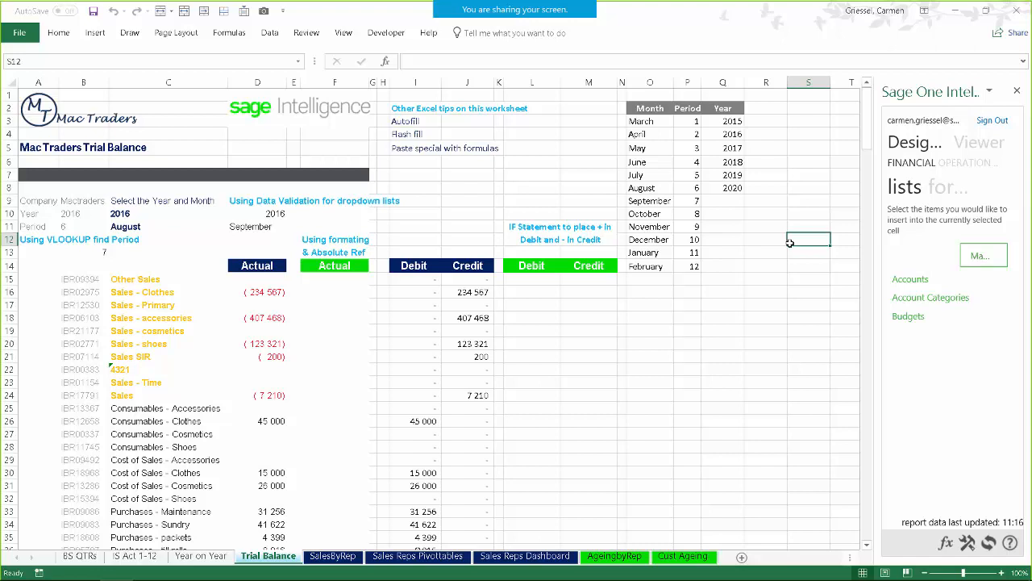
Step: Start a Sage Intelligence Actual formula in F15 with Company referencing $B$9 and Year referencing $B$10
{"action": "left_click", "coordinate": [332, 278]}
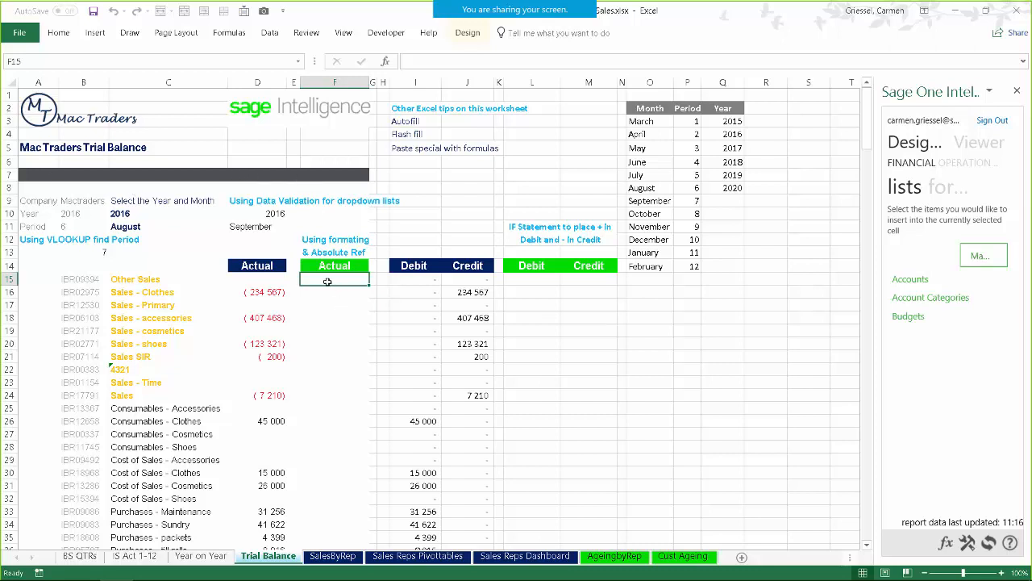
{"action": "left_click", "coordinate": [948, 191]}
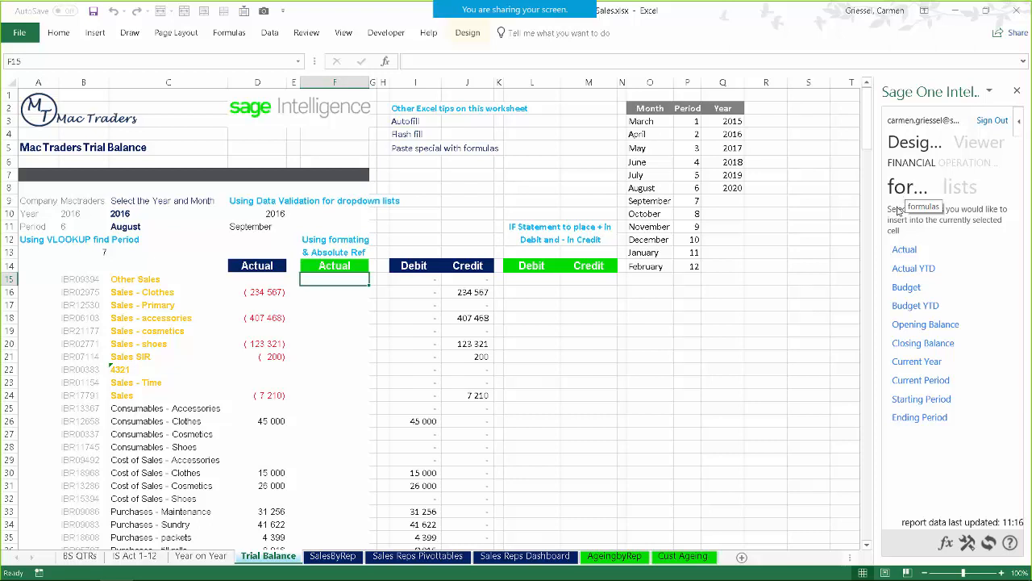
{"action": "left_click", "coordinate": [904, 253]}
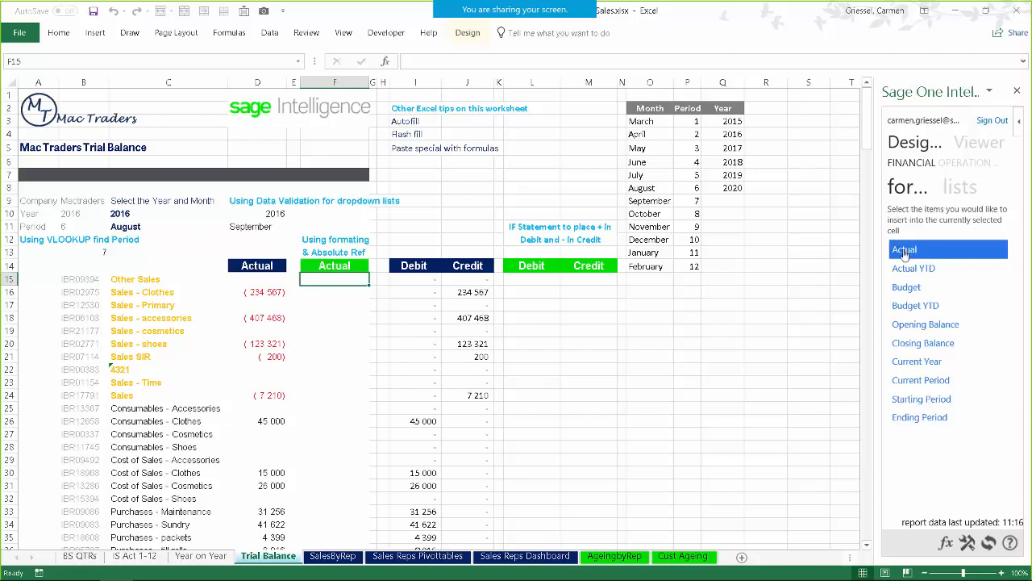
{"action": "double_click", "coordinate": [907, 254]}
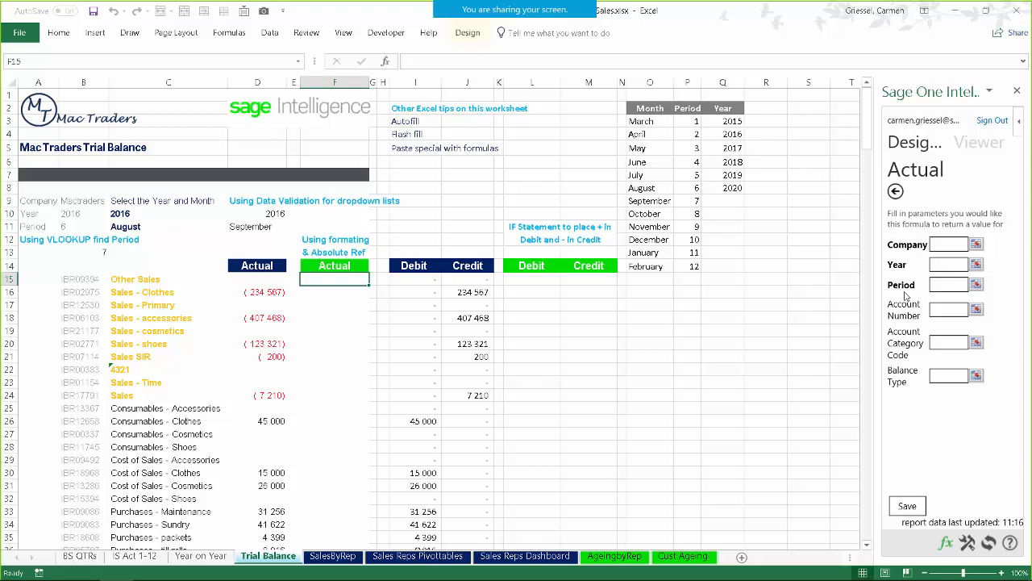
{"action": "left_click", "coordinate": [976, 245]}
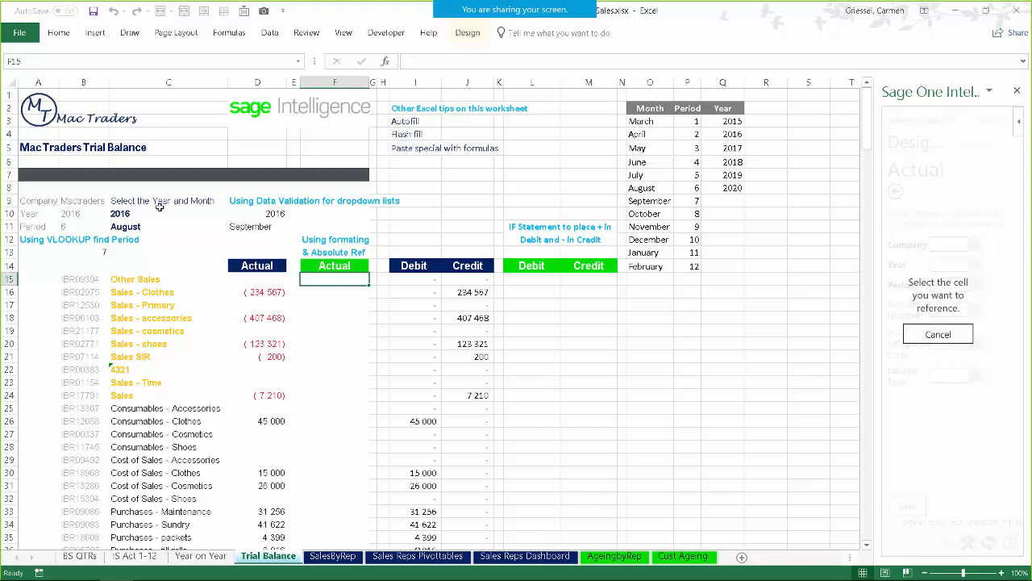
{"action": "left_click", "coordinate": [78, 202]}
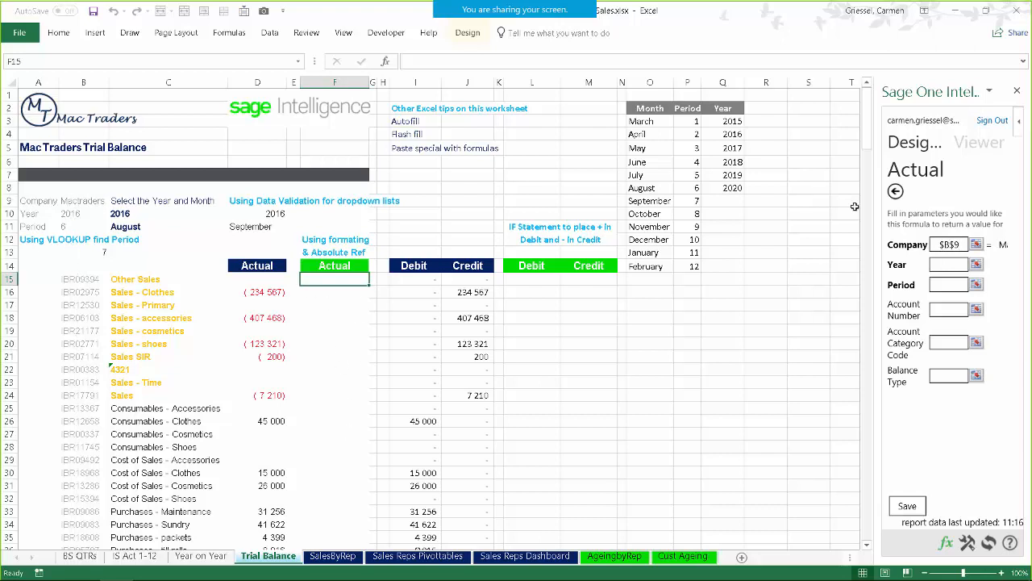
{"action": "left_click", "coordinate": [976, 266]}
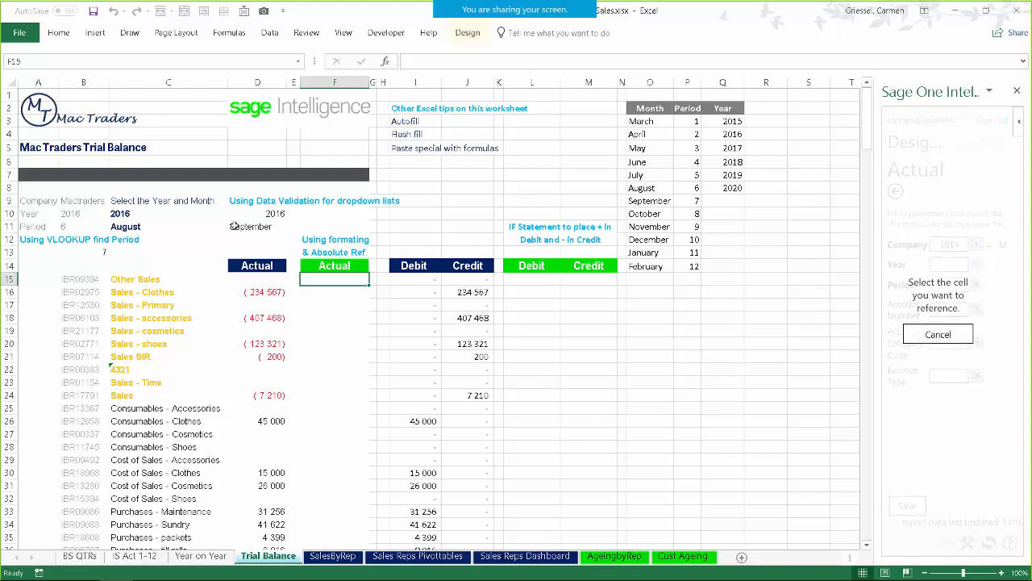
{"action": "left_click", "coordinate": [74, 214]}
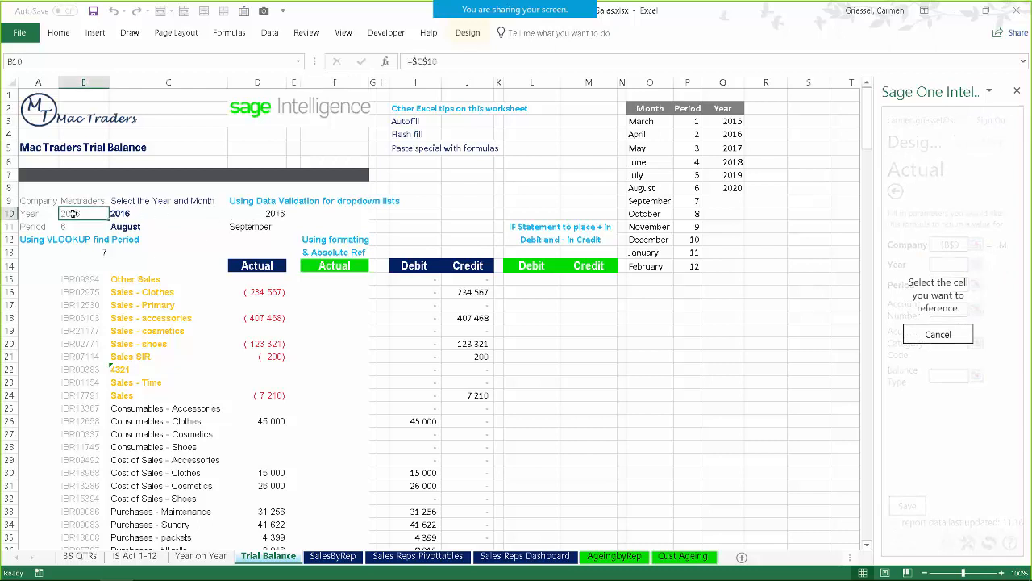
{"action": "key", "text": "F4"}
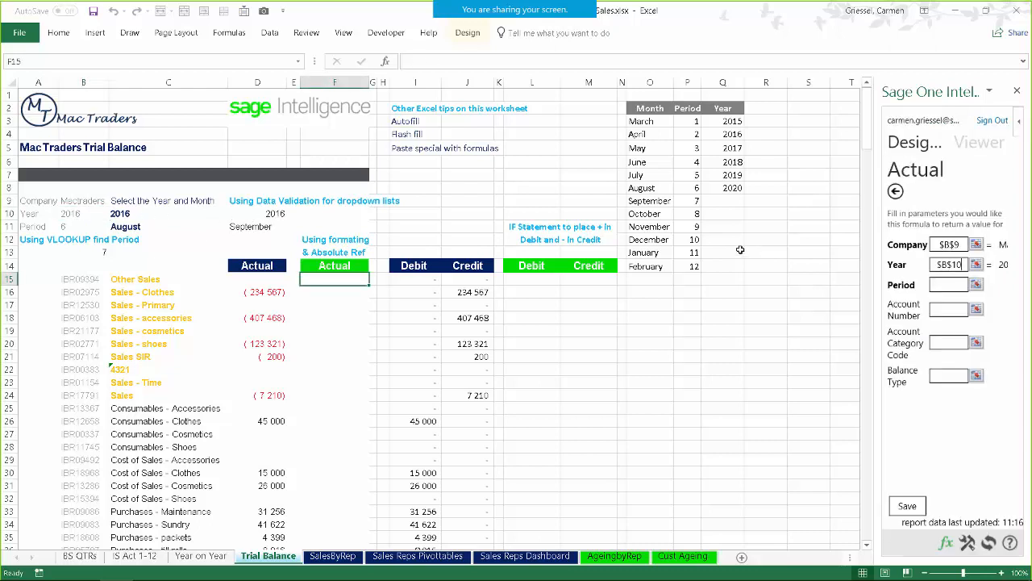
Step: Set the formula's Period to $B$11 and Account Number to $B15, and save it into F15
{"action": "left_click", "coordinate": [976, 285]}
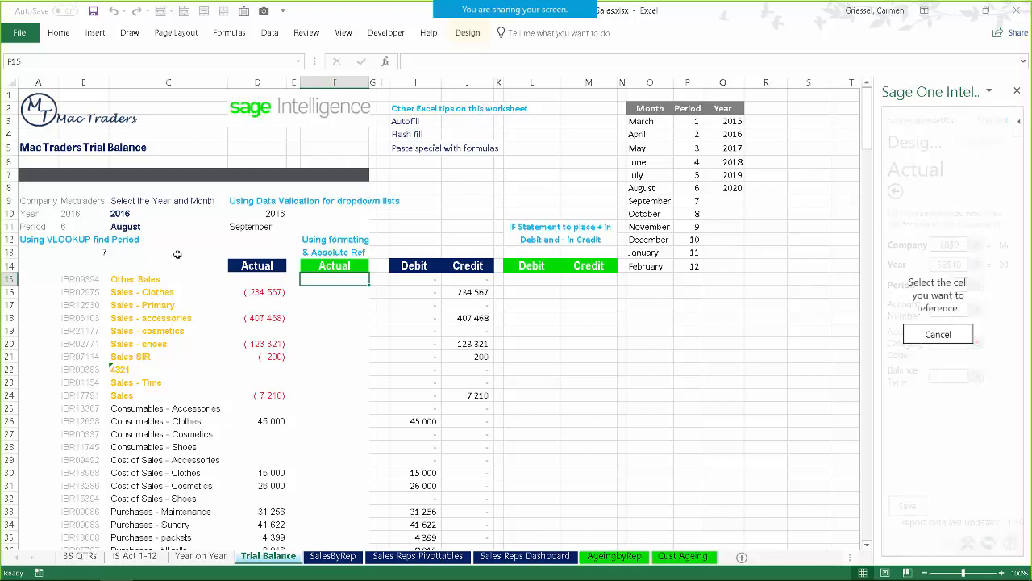
{"action": "left_click", "coordinate": [74, 227]}
{"action": "key", "text": "F4"}
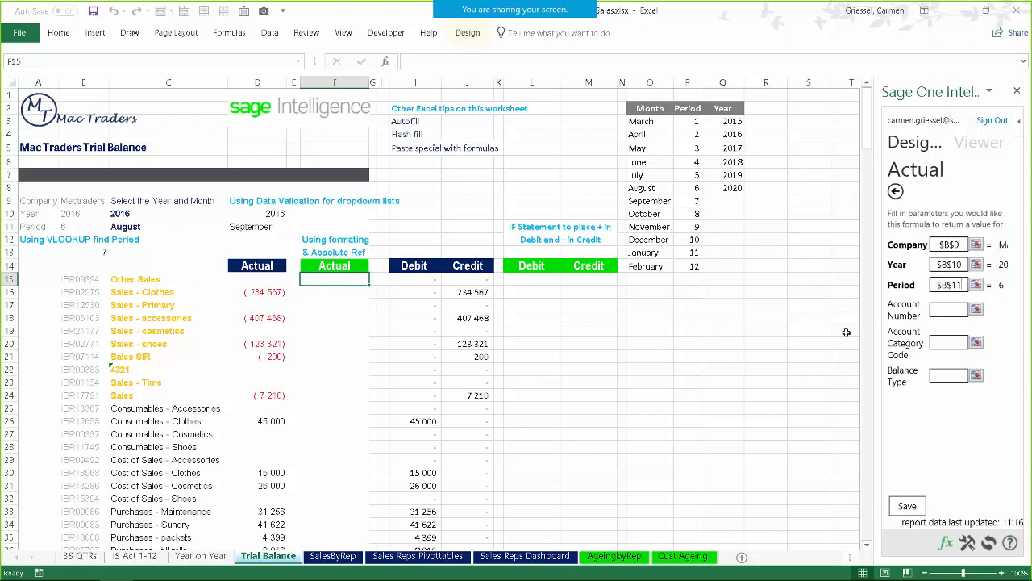
{"action": "left_click", "coordinate": [976, 309]}
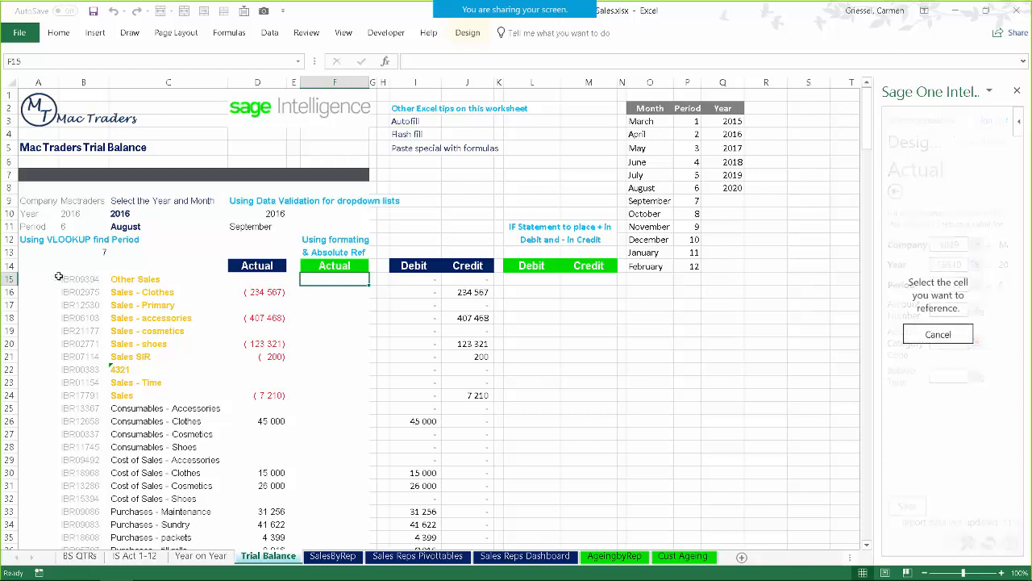
{"action": "left_click", "coordinate": [90, 279]}
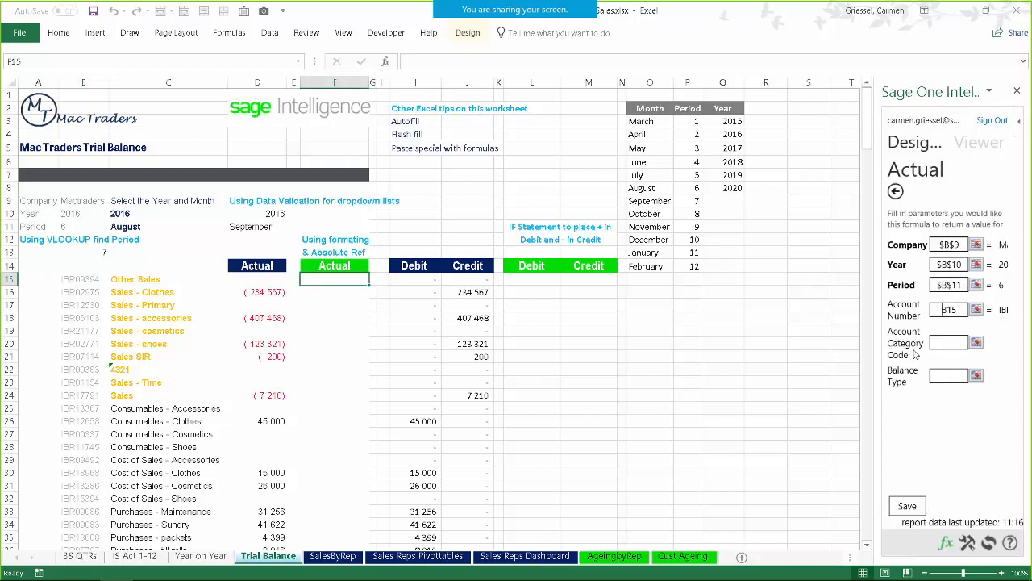
{"action": "key", "text": "F4"}
{"action": "key", "text": "F4"}
{"action": "left_click", "coordinate": [907, 506]}
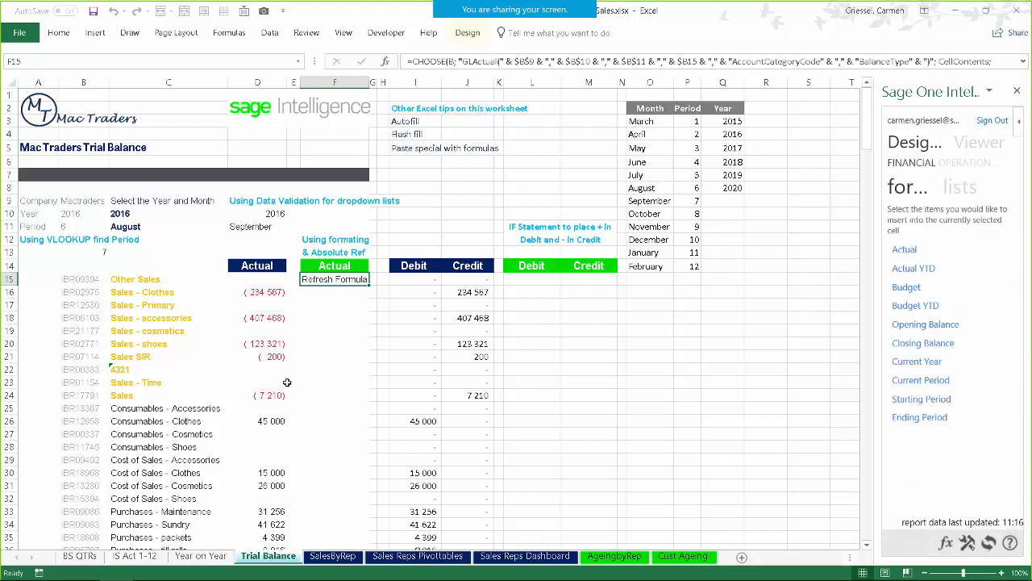
Step: Fill the Actual formula from F15 down to row 253 and refresh the report
{"action": "double_click", "coordinate": [369, 284]}
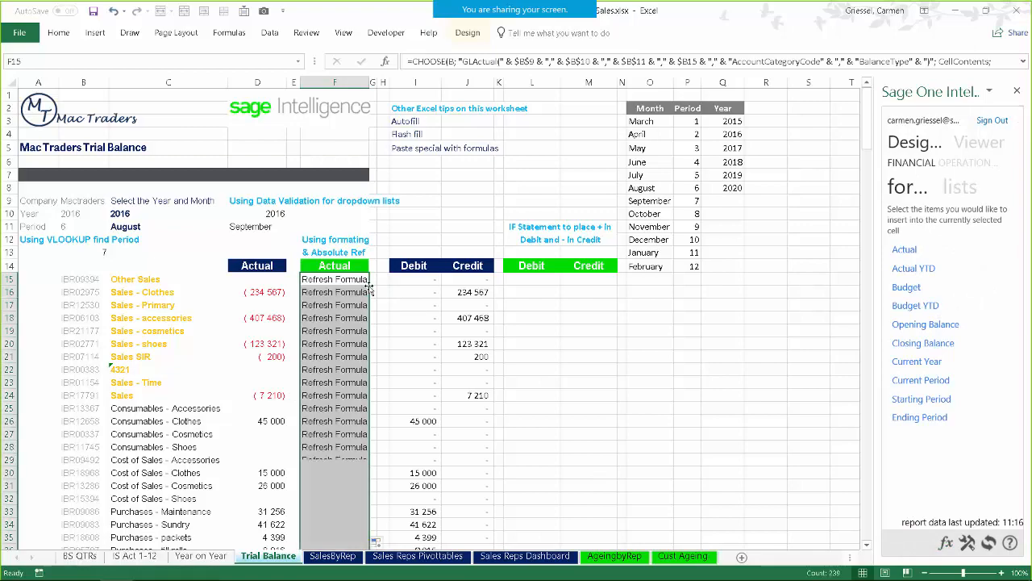
{"action": "scroll", "coordinate": [362, 390], "scroll_direction": "down", "scroll_amount": 11}
{"action": "scroll", "coordinate": [362, 390], "scroll_direction": "down", "scroll_amount": 20}
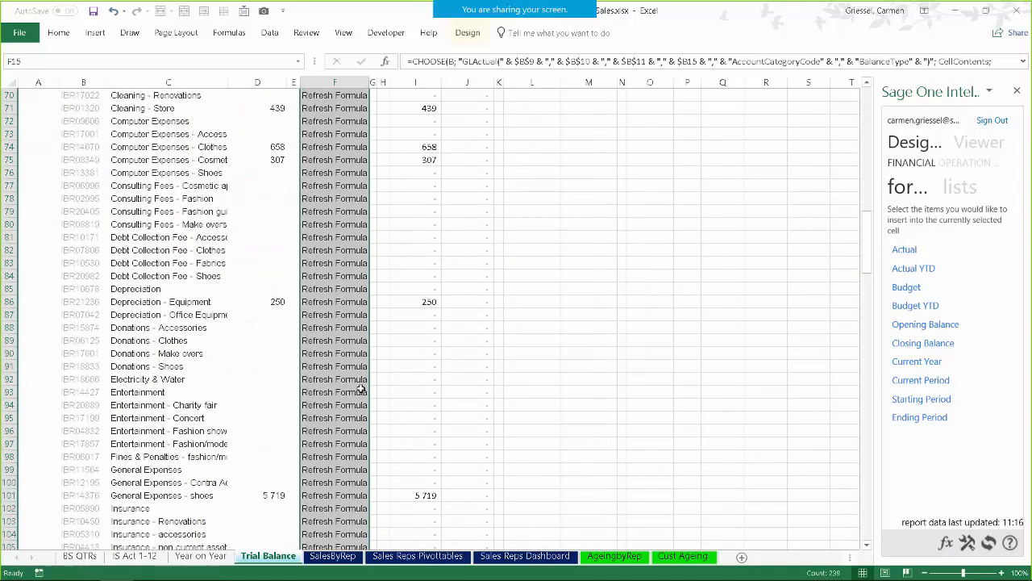
{"action": "scroll", "coordinate": [362, 390], "scroll_direction": "down", "scroll_amount": 20}
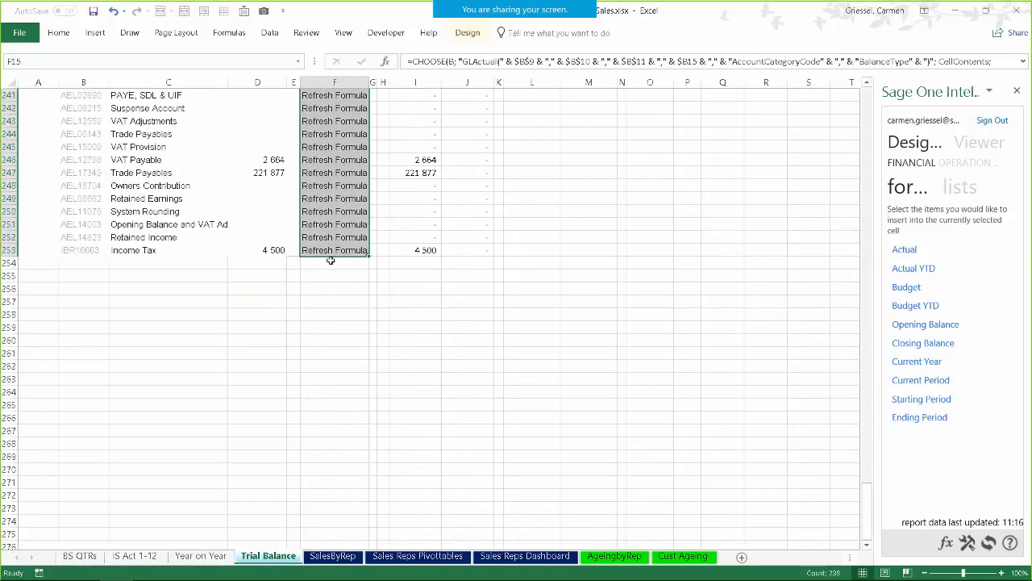
{"action": "left_click", "coordinate": [870, 530]}
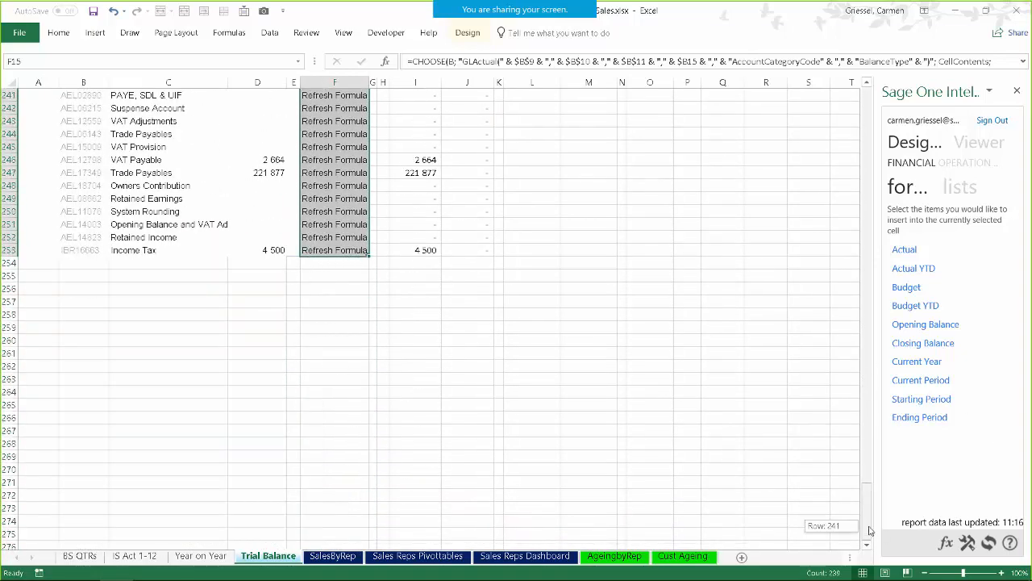
{"action": "left_click_drag", "start_coordinate": [870, 530], "coordinate": [869, 101]}
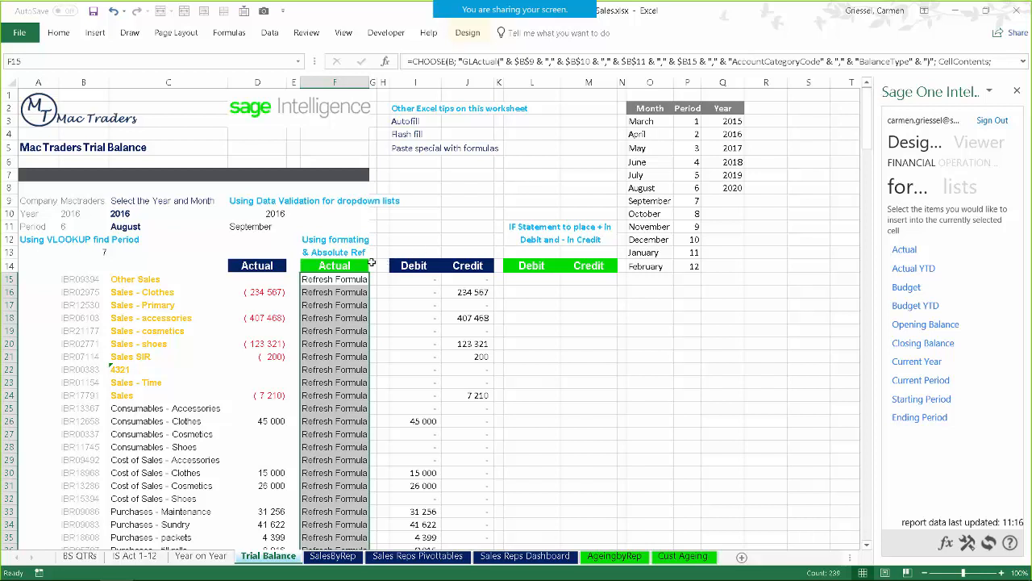
{"action": "left_click", "coordinate": [989, 548]}
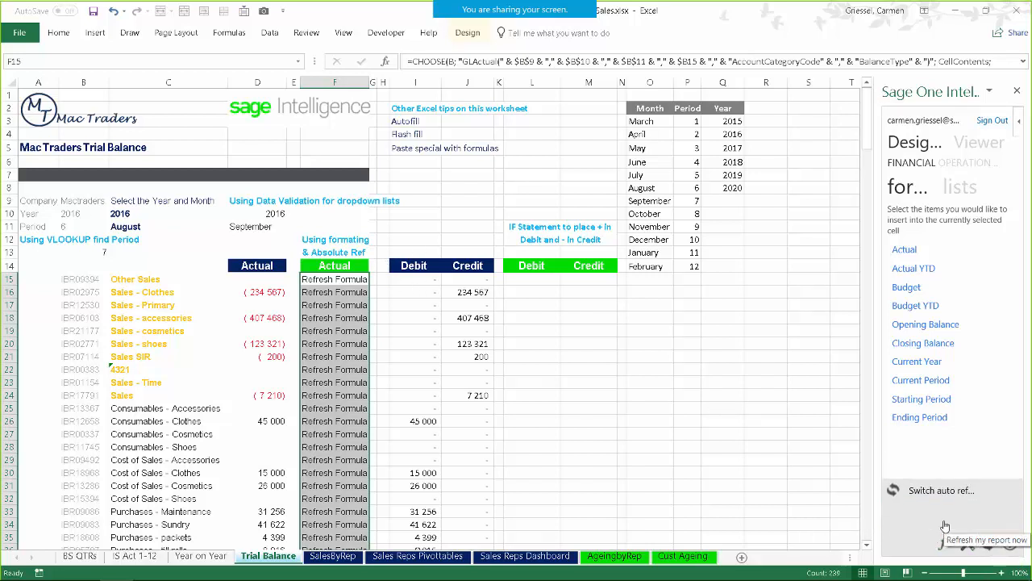
{"action": "left_click", "coordinate": [945, 526]}
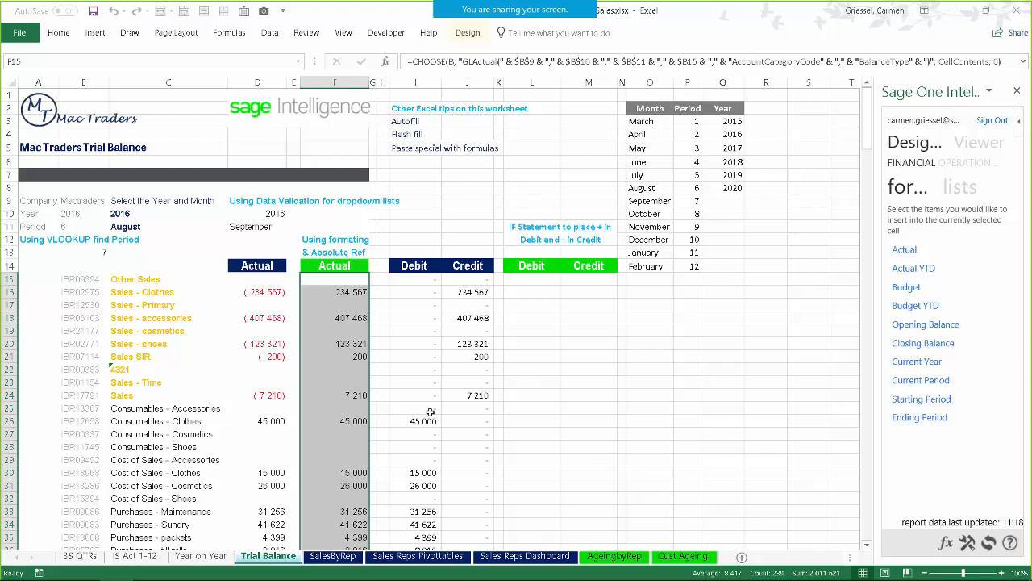
Step: Insert a minus sign before GLActual in the formula in F15 to reverse its sign
{"action": "left_click", "coordinate": [326, 294]}
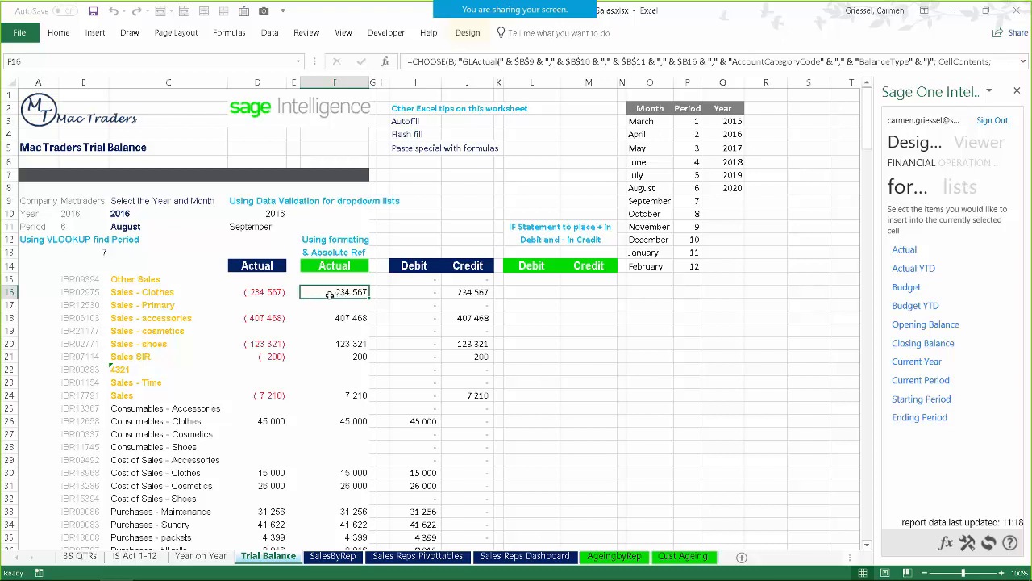
{"action": "left_click", "coordinate": [330, 280]}
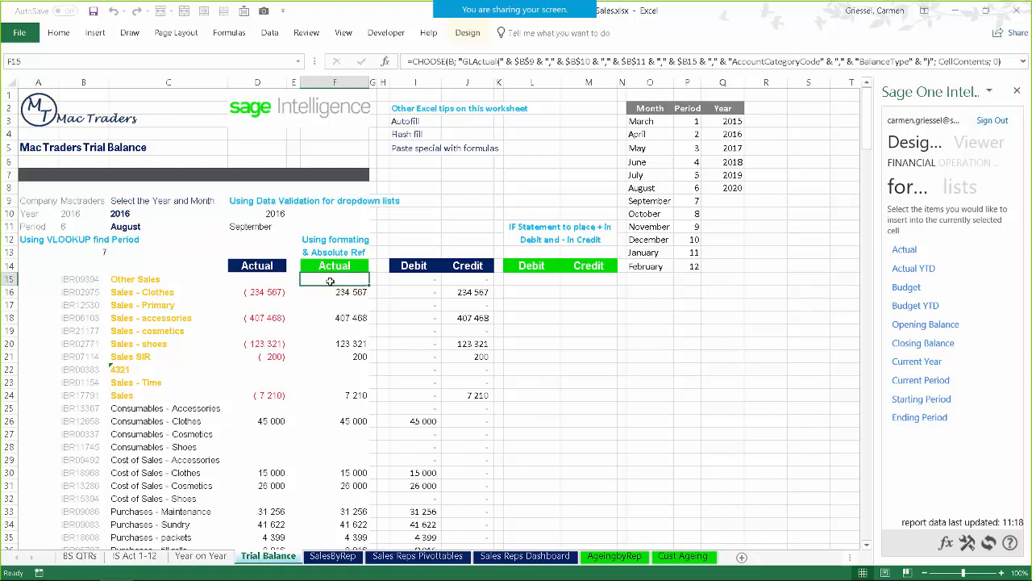
{"action": "left_click", "coordinate": [342, 293]}
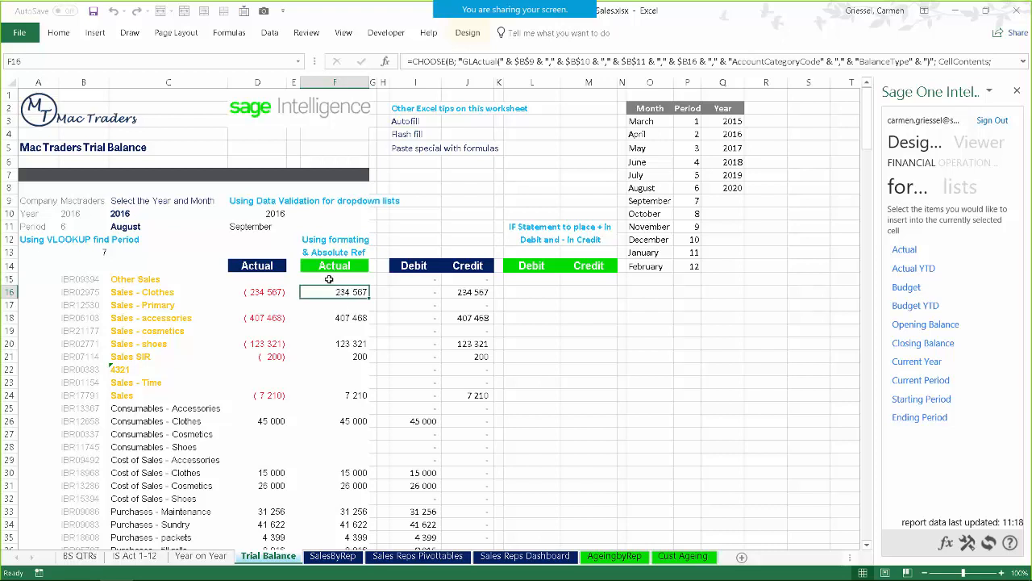
{"action": "left_click", "coordinate": [329, 277]}
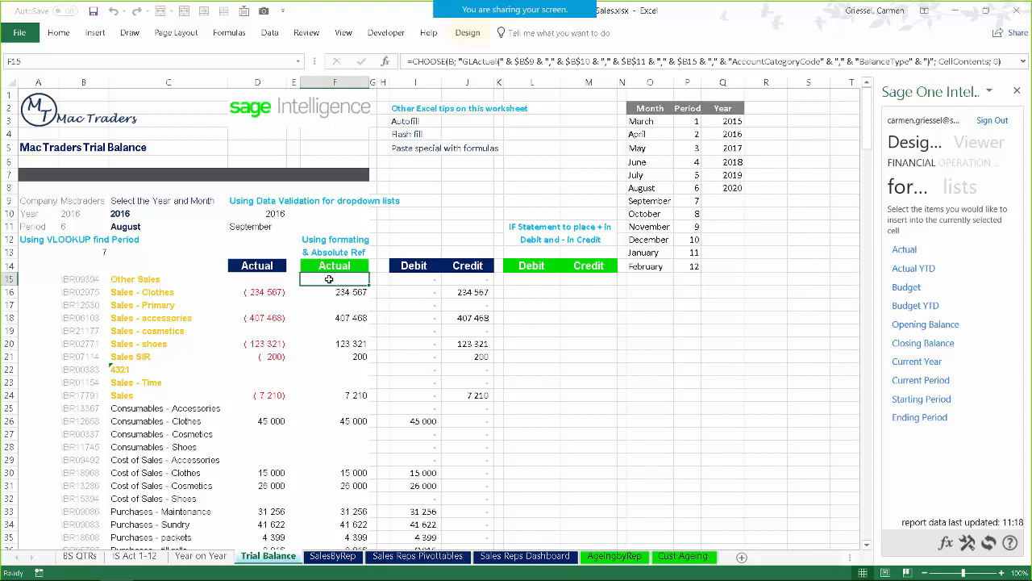
{"action": "left_click", "coordinate": [462, 61]}
{"action": "key", "text": "Return"}
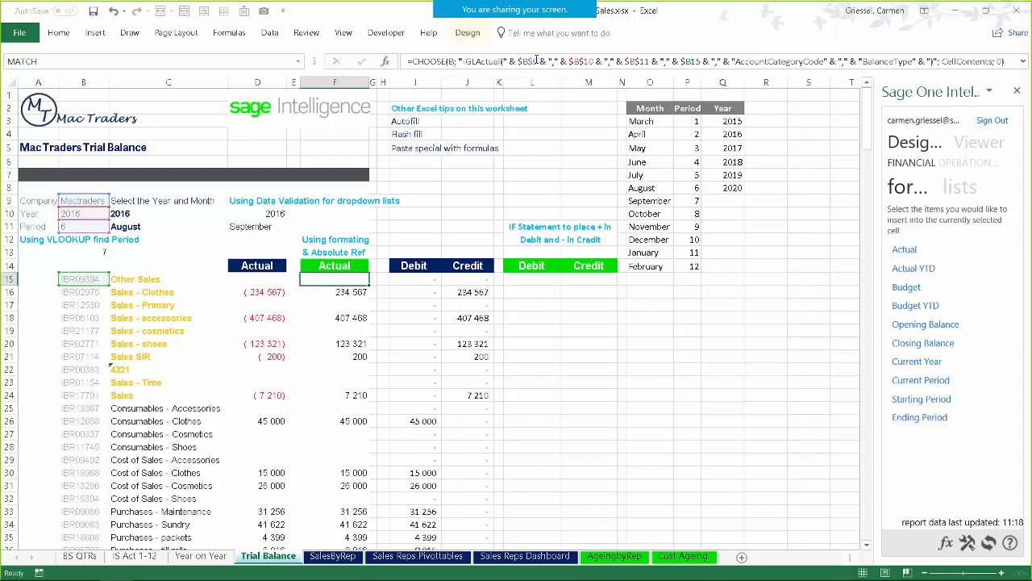
Step: Copy F15 and paste only its formula into F16:F24, the remaining sales accounts
{"action": "left_click", "coordinate": [349, 279]}
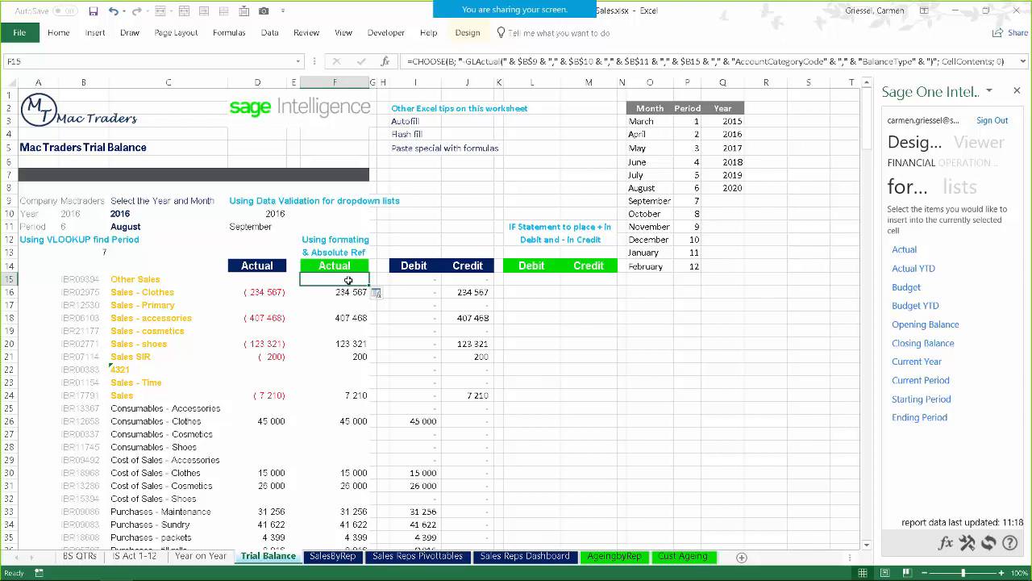
{"action": "right_click", "coordinate": [348, 279]}
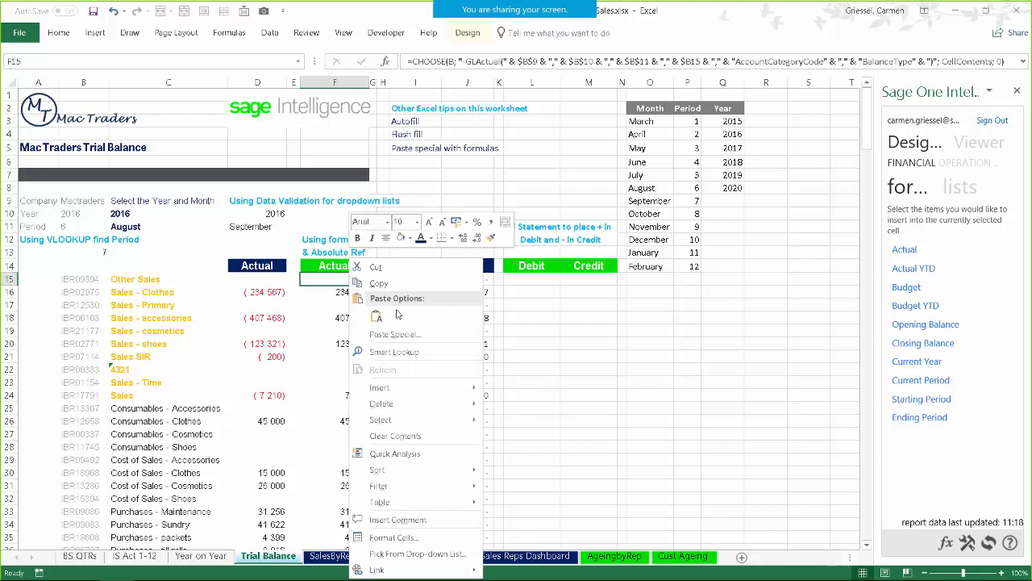
{"action": "left_click", "coordinate": [378, 283]}
{"action": "left_click_drag", "start_coordinate": [339, 292], "coordinate": [336, 397]}
{"action": "key", "text": "ctrl+v"}
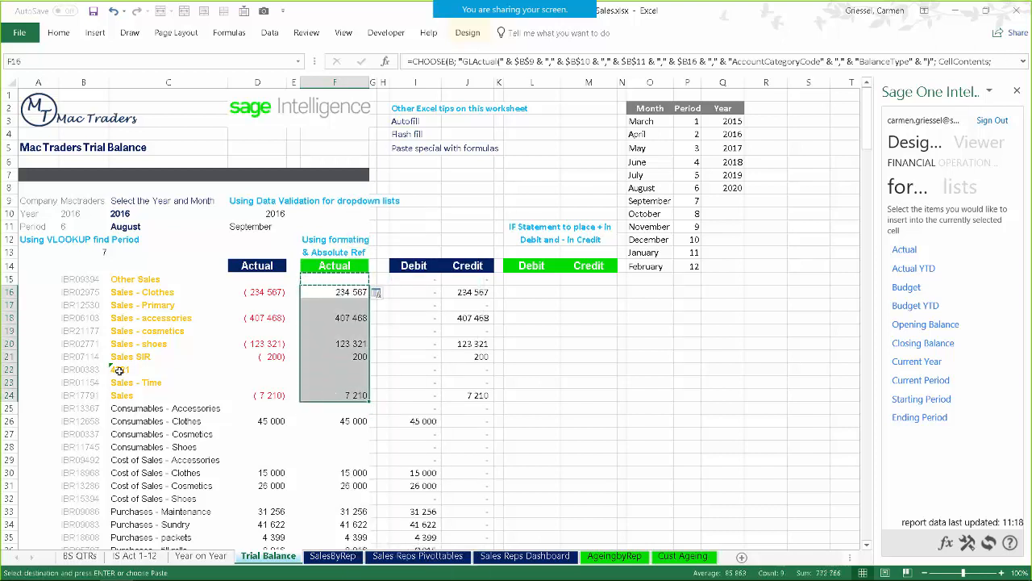
{"action": "right_click", "coordinate": [345, 332]}
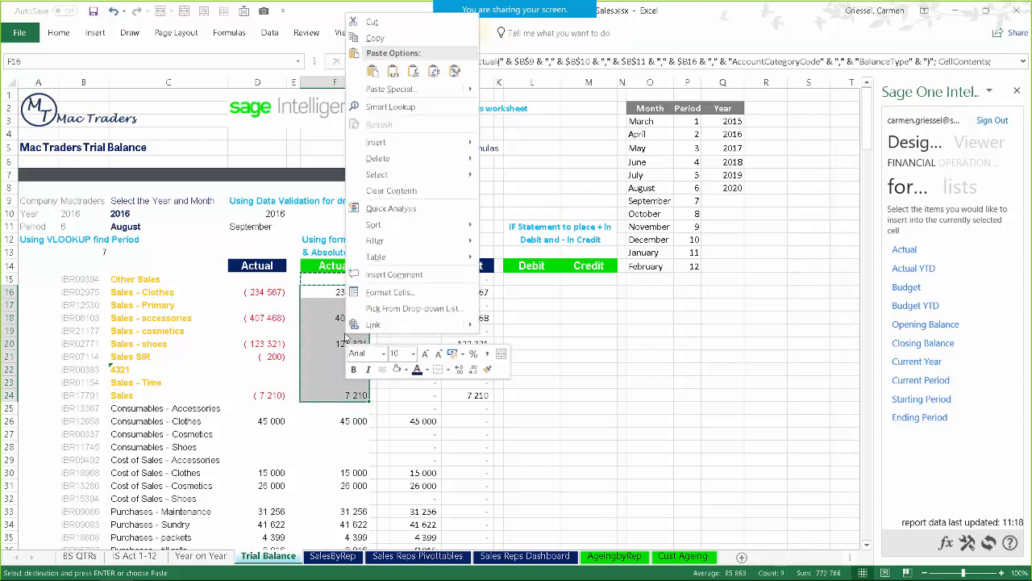
{"action": "left_click", "coordinate": [414, 72]}
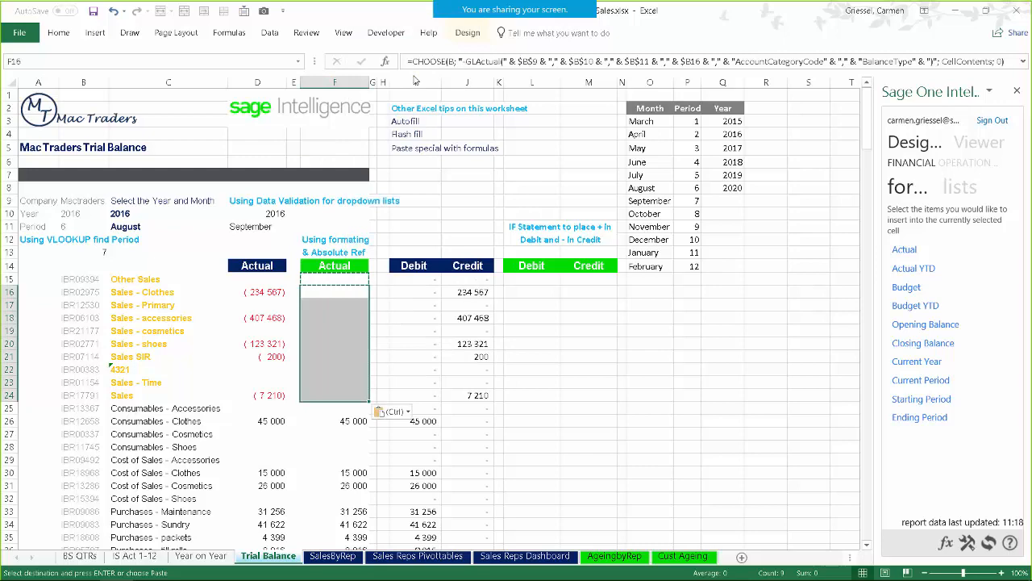
Step: Paste only F15's sign-reversed formula into F43:F51, the Bad Debts Recovered to Discount Received income accounts, and refresh the report
{"action": "right_click", "coordinate": [352, 395]}
{"action": "scroll", "coordinate": [352, 395], "scroll_direction": "down", "scroll_amount": 8}
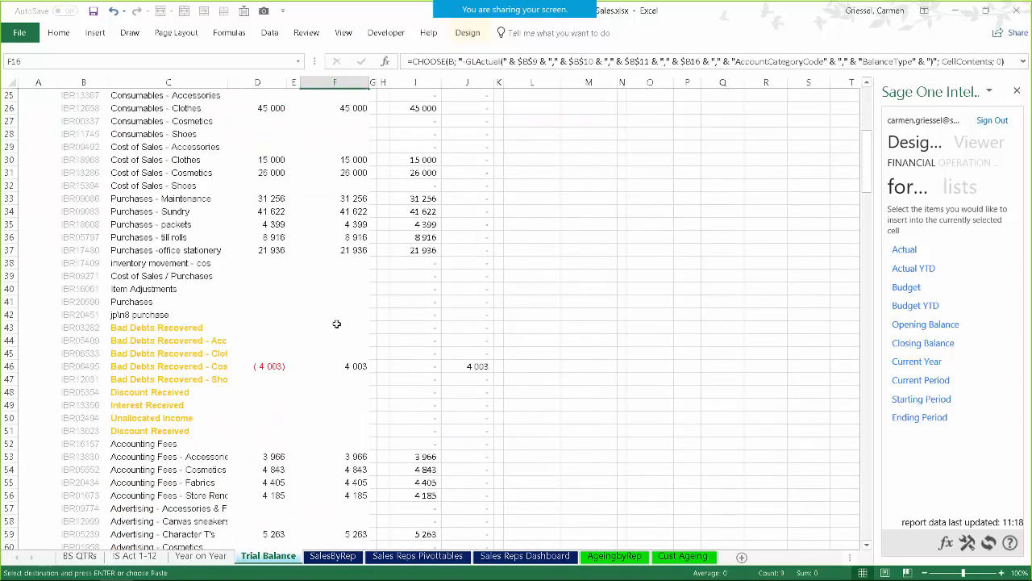
{"action": "left_click_drag", "start_coordinate": [336, 323], "coordinate": [326, 425]}
{"action": "right_click", "coordinate": [344, 361]}
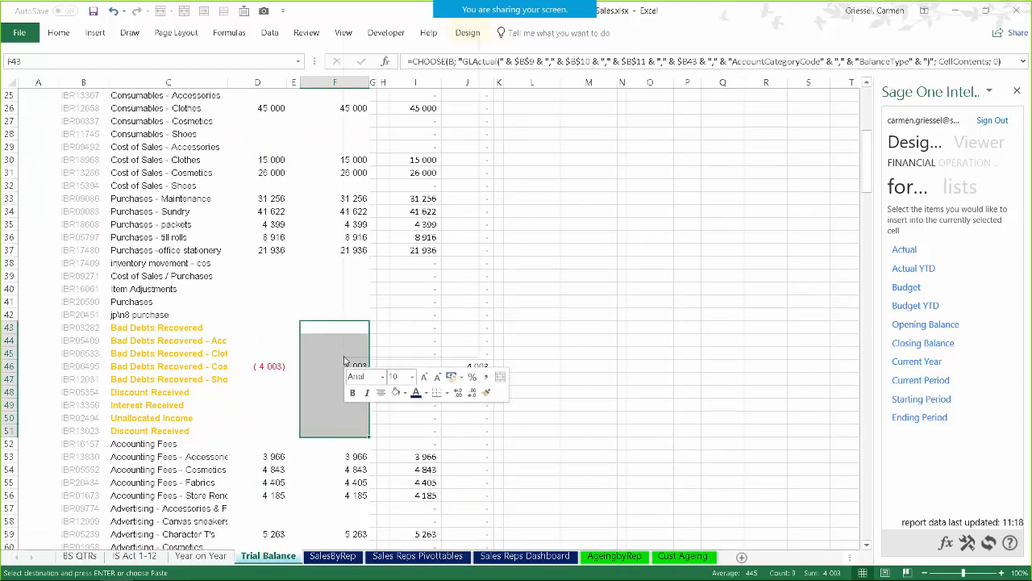
{"action": "left_click", "coordinate": [412, 96]}
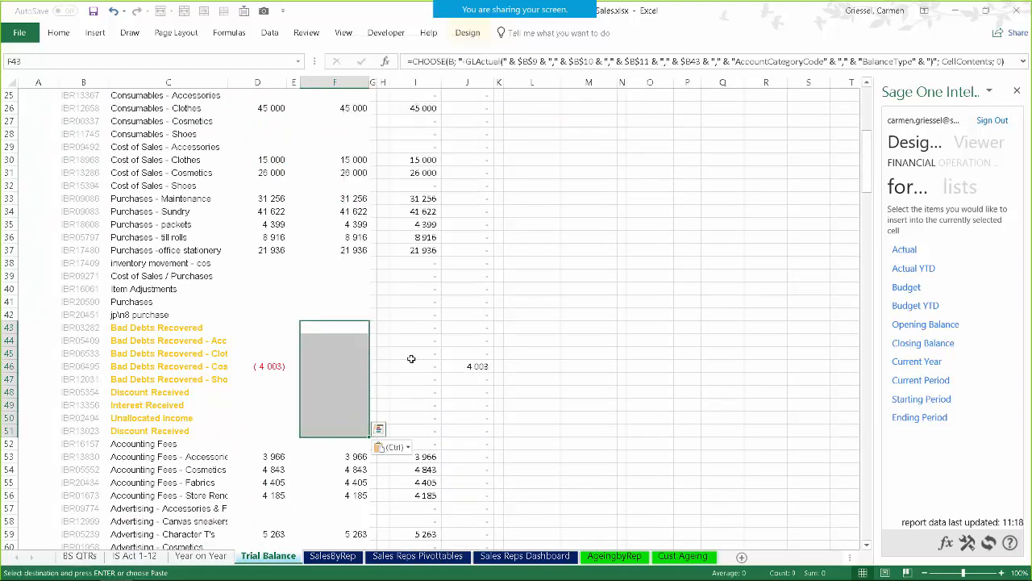
{"action": "scroll", "coordinate": [372, 330], "scroll_direction": "up", "scroll_amount": 8}
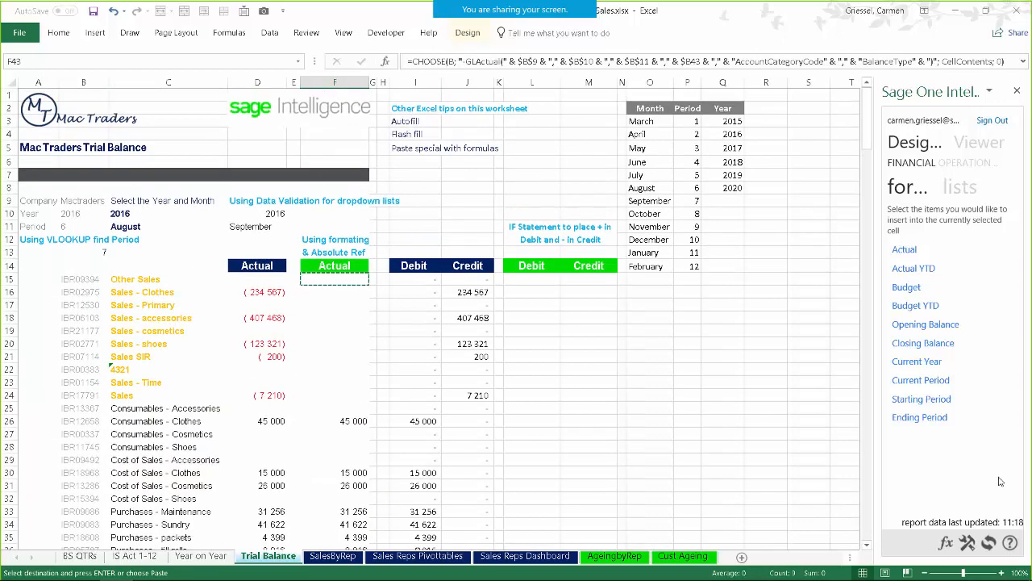
{"action": "scroll", "coordinate": [373, 238], "scroll_direction": "down", "scroll_amount": 3}
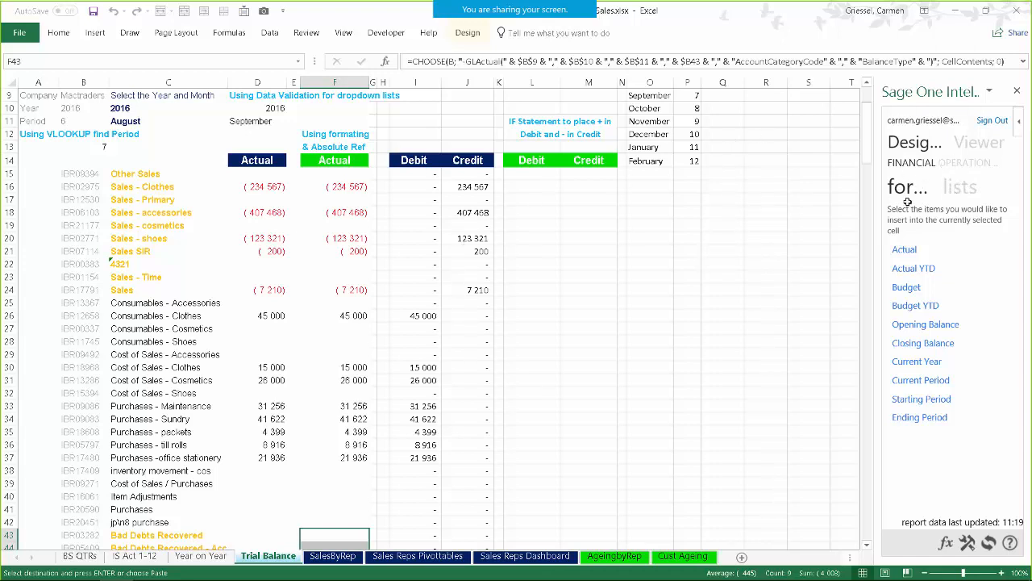
Step: Open the parameters of the Actual formula in F16, the Sales - Clothes row, and save the formula again
{"action": "left_click", "coordinate": [532, 251]}
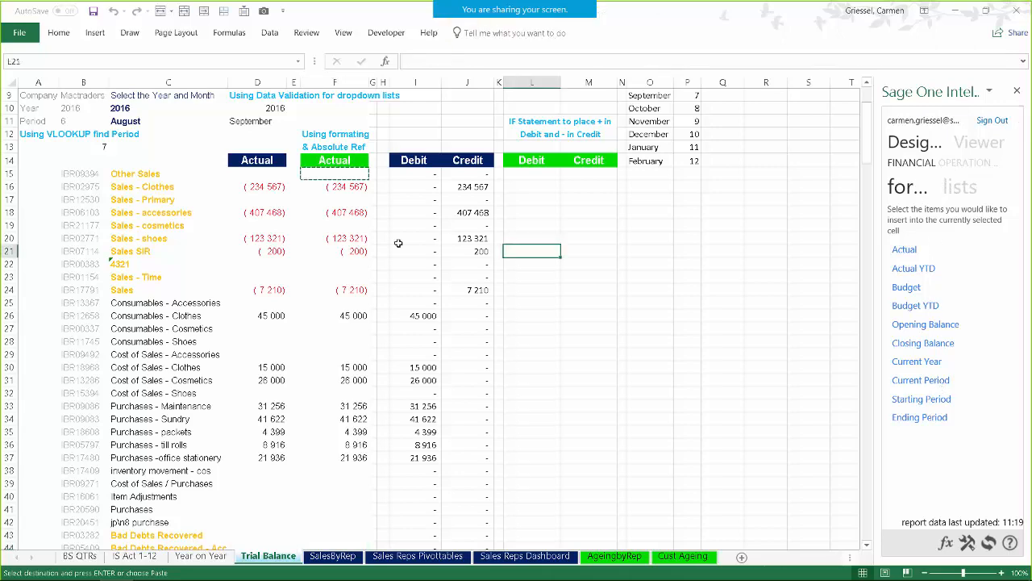
{"action": "left_click", "coordinate": [335, 186]}
{"action": "left_click", "coordinate": [946, 543]}
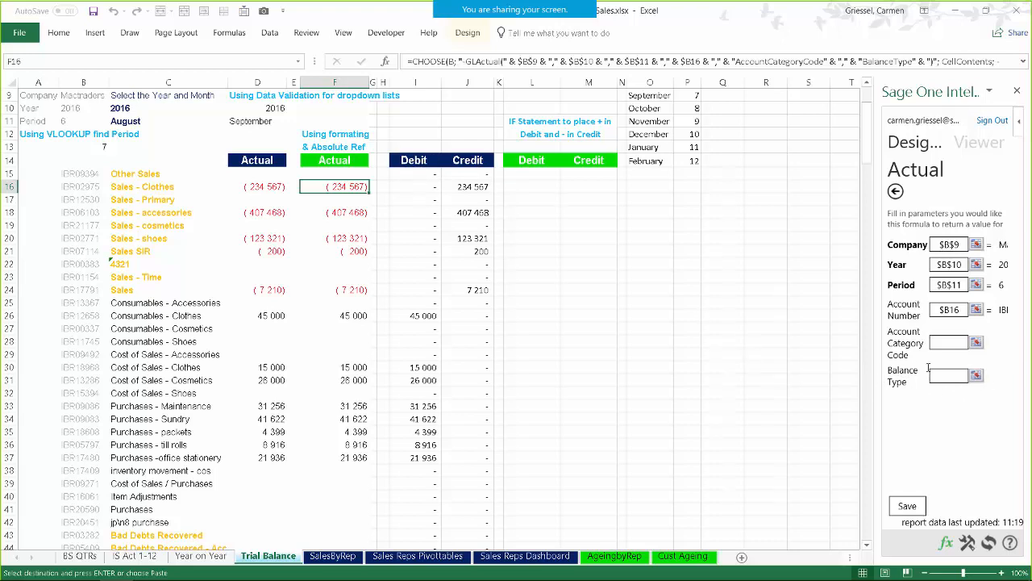
{"action": "left_click", "coordinate": [909, 508]}
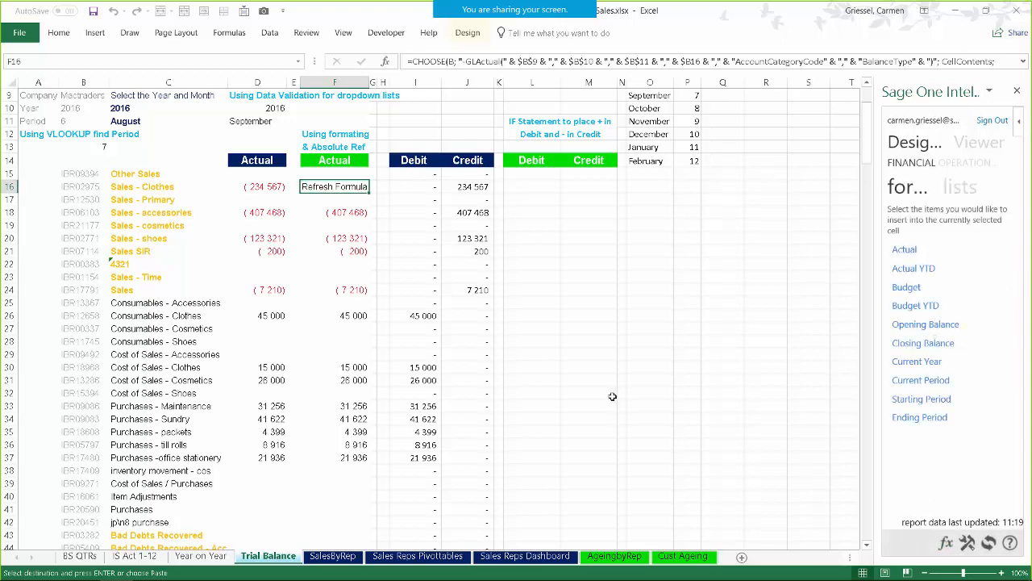
{"action": "left_click", "coordinate": [631, 354]}
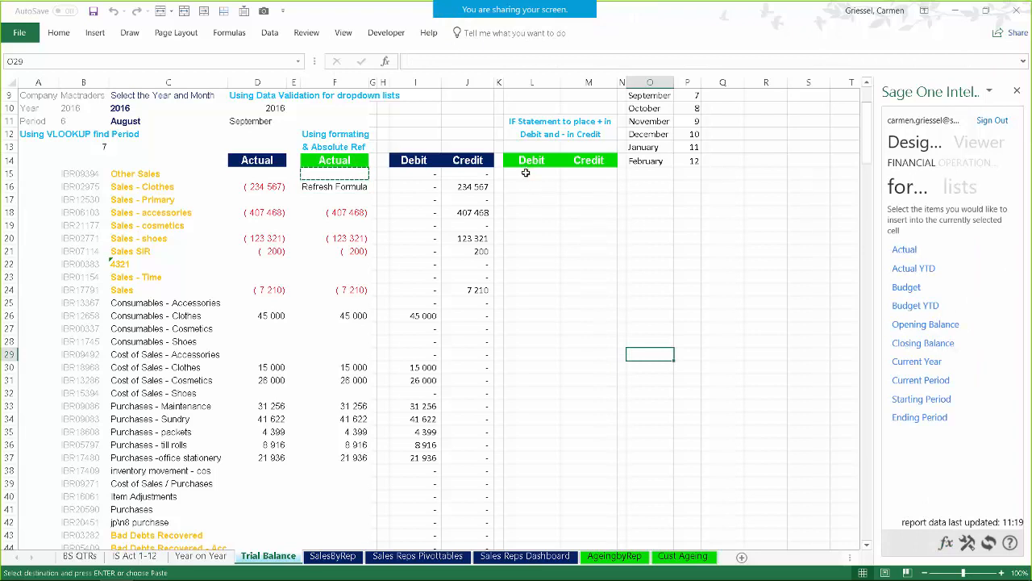
Step: Check the existing Debit formula in I15, and start an IF formula in L15 with the logical test $F15>0
{"action": "left_click", "coordinate": [403, 175]}
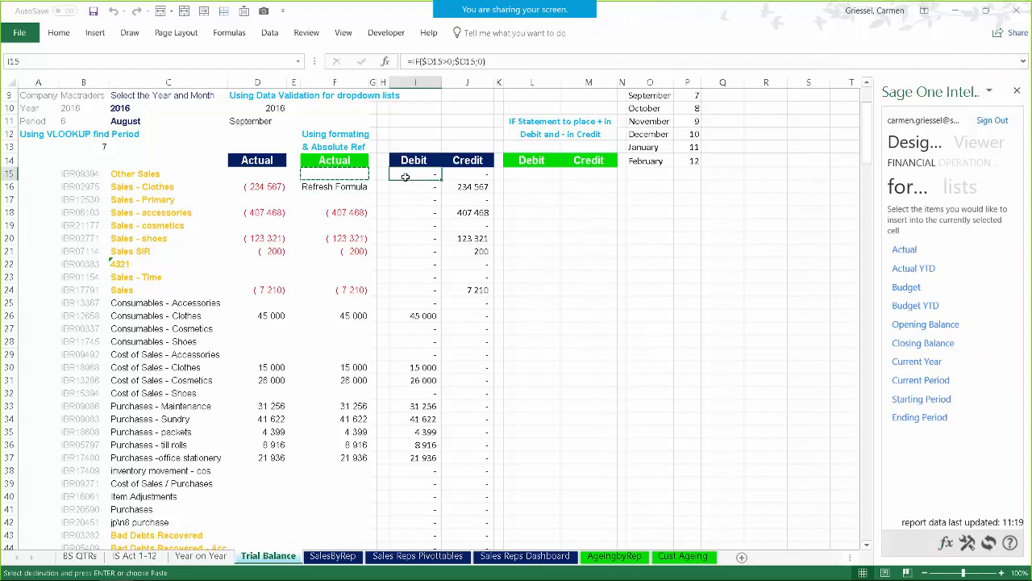
{"action": "left_click", "coordinate": [549, 188]}
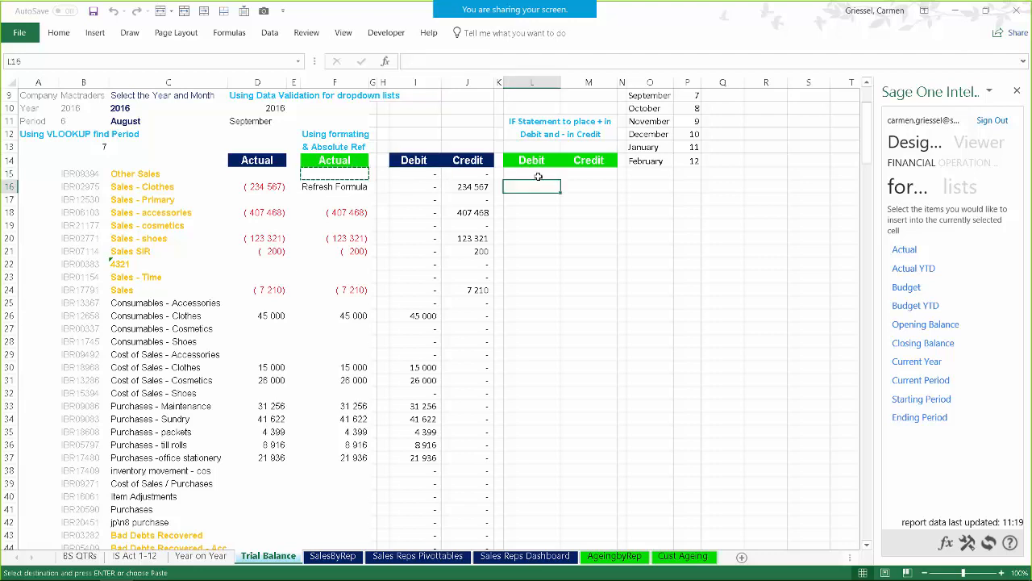
{"action": "left_click", "coordinate": [538, 177]}
{"action": "scroll", "coordinate": [733, 233], "scroll_direction": "up", "scroll_amount": 3}
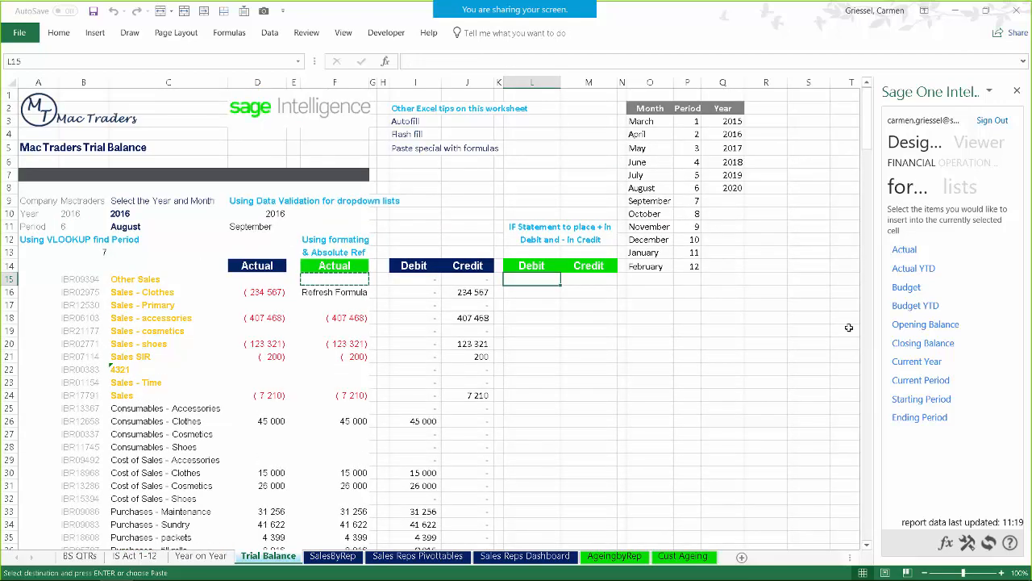
{"action": "type", "text": "+"}
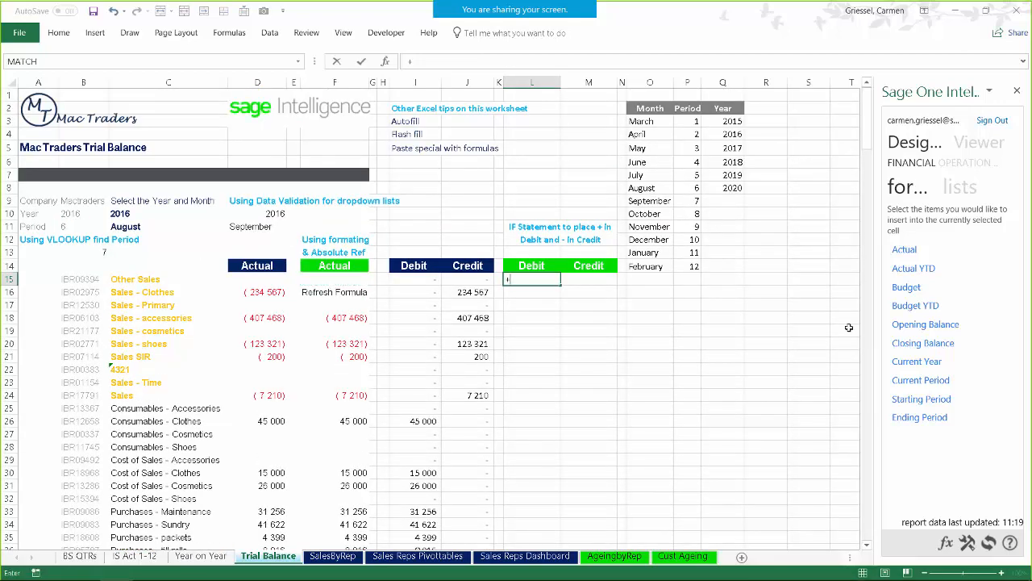
{"action": "key", "text": "BackSpace"}
{"action": "type", "text": "=I"}
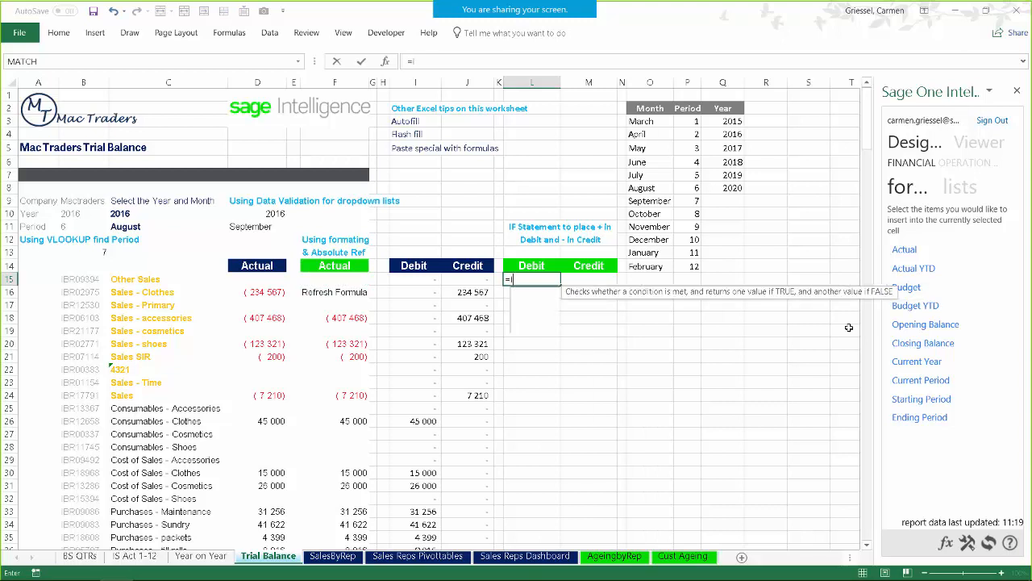
{"action": "type", "text": "F("}
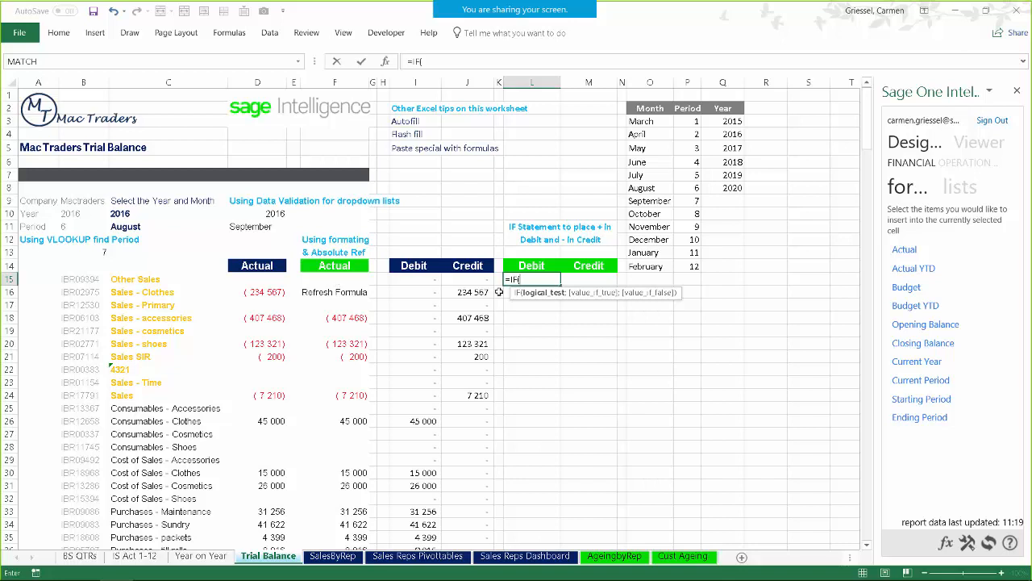
{"action": "type", "text": "F15"}
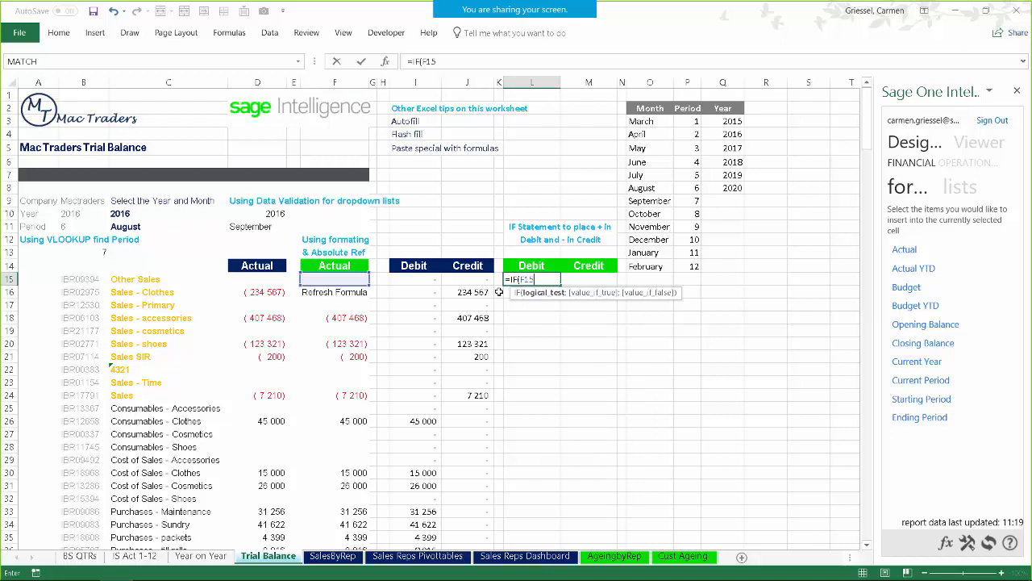
{"action": "key", "text": "F4"}
{"action": "key", "text": "F4"}
{"action": "key", "text": "F4"}
{"action": "type", "text": ">0;"}
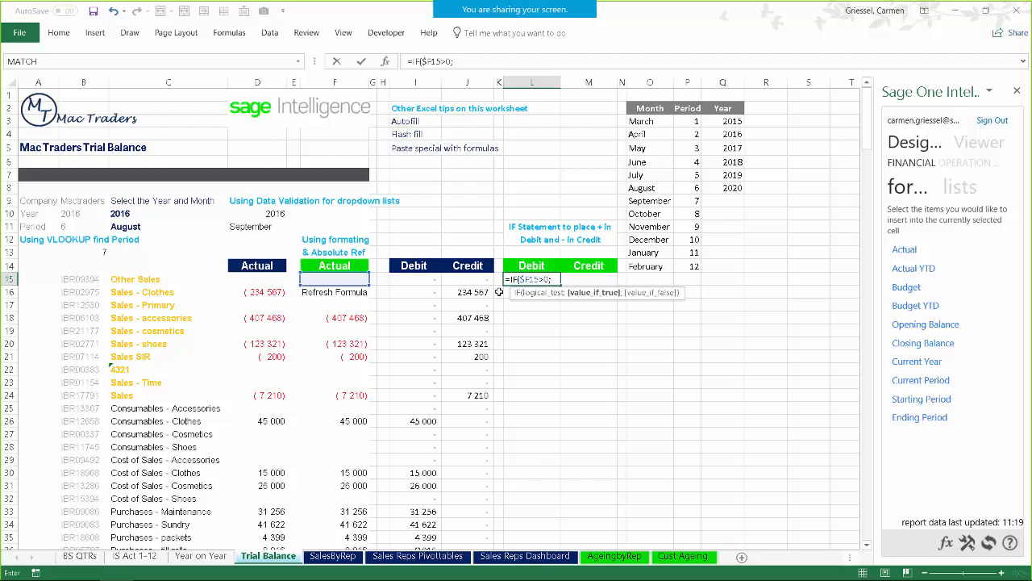
Step: Complete the IF formula in L15 so it returns $F15 when true and 0 when false
{"action": "type", "text": "F15"}
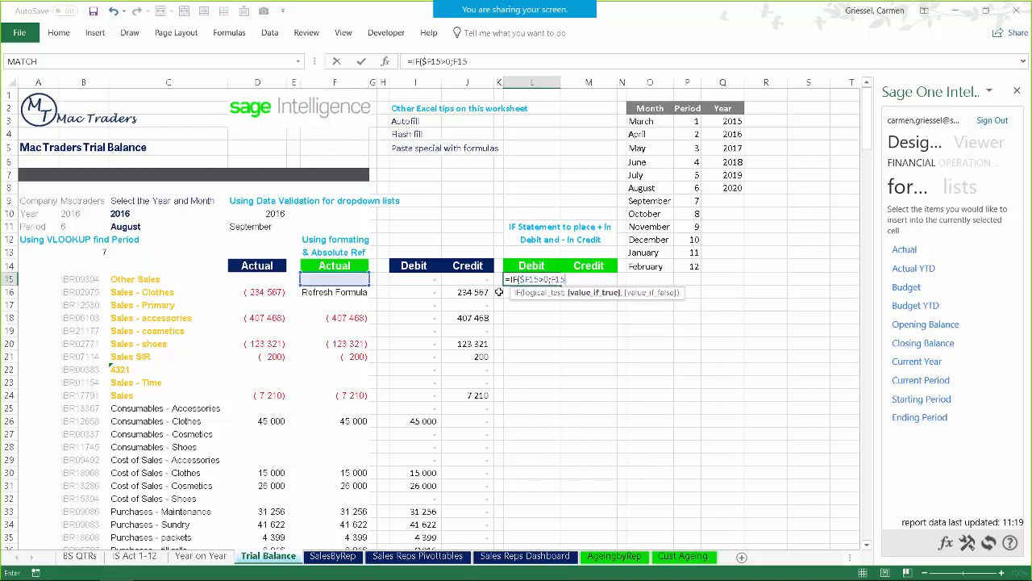
{"action": "key", "text": "F4"}
{"action": "key", "text": "F4"}
{"action": "key", "text": "F4"}
{"action": "type", "text": ";"}
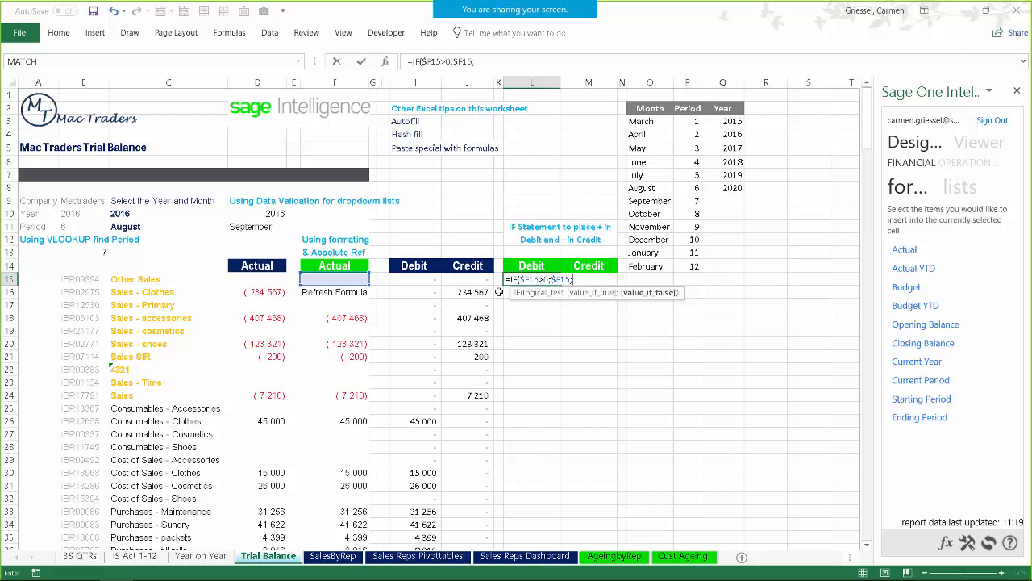
{"action": "type", "text": "0)"}
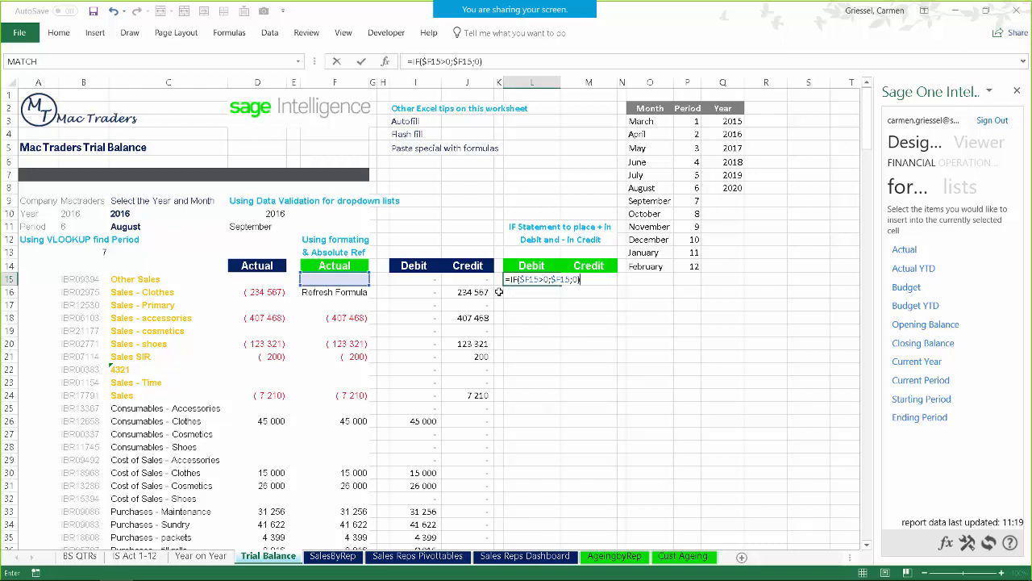
{"action": "key", "text": "Return"}
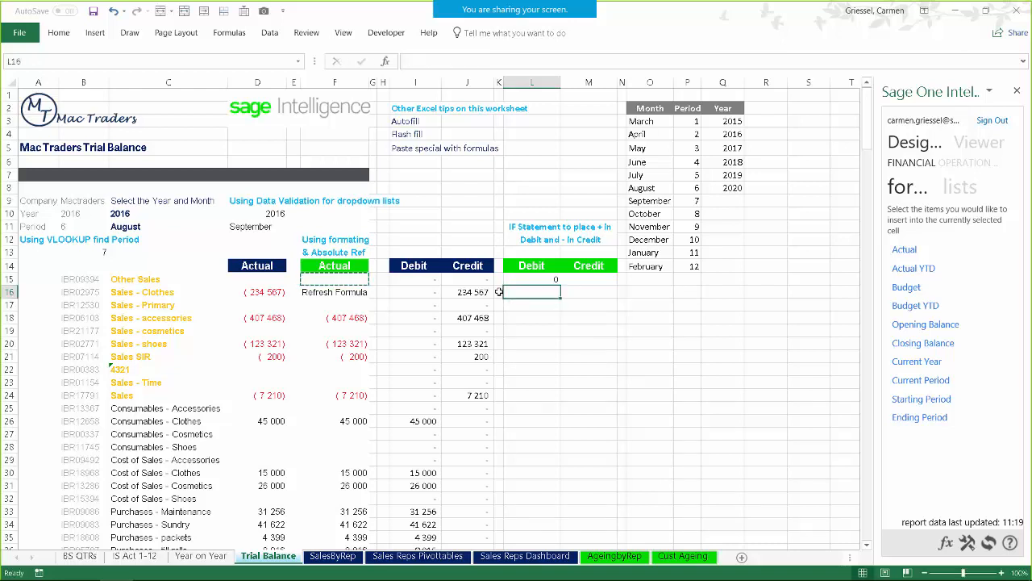
{"action": "left_click", "coordinate": [542, 279]}
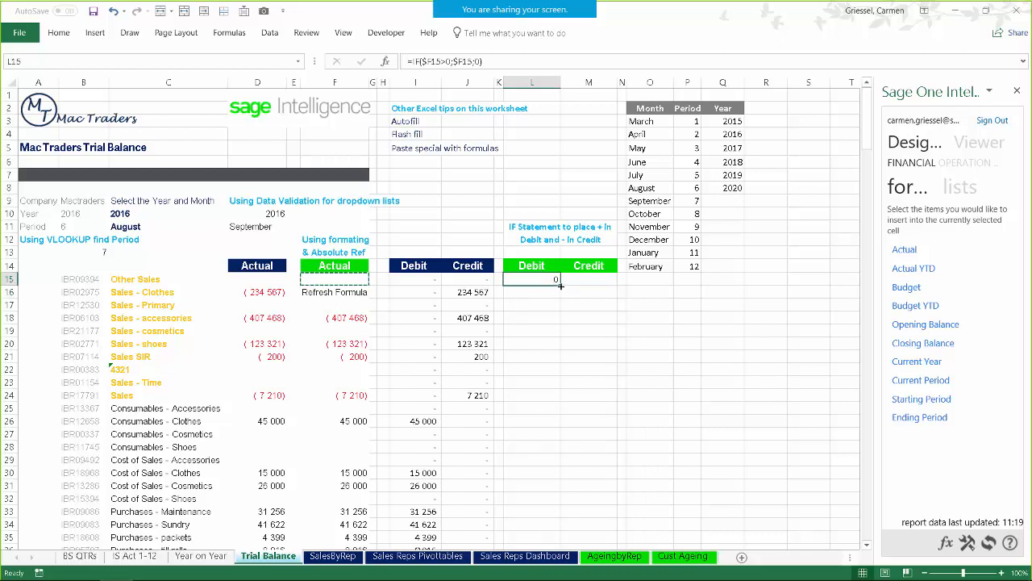
{"action": "left_click_drag", "start_coordinate": [560, 285], "coordinate": [613, 283]}
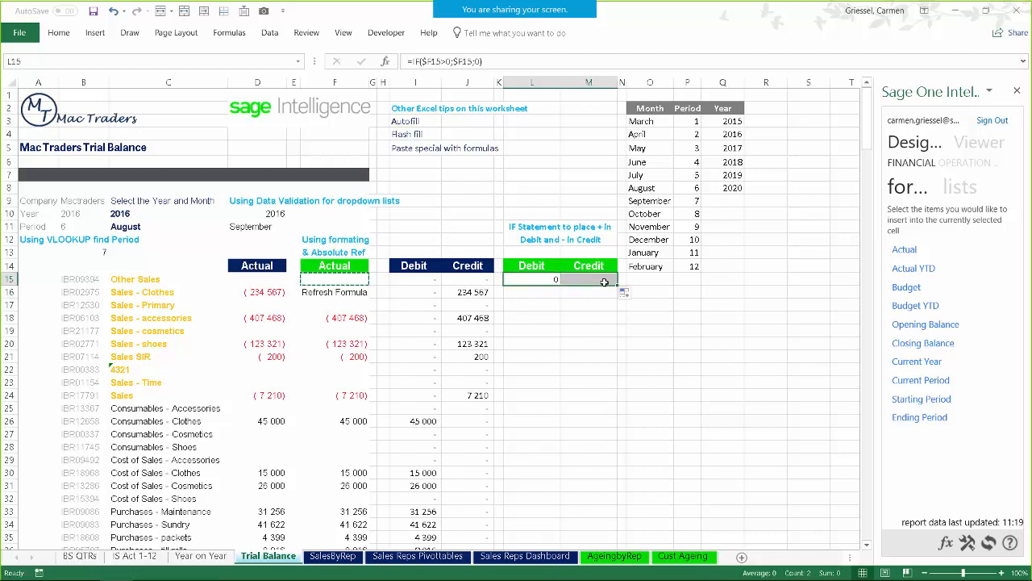
{"action": "double_click", "coordinate": [599, 279]}
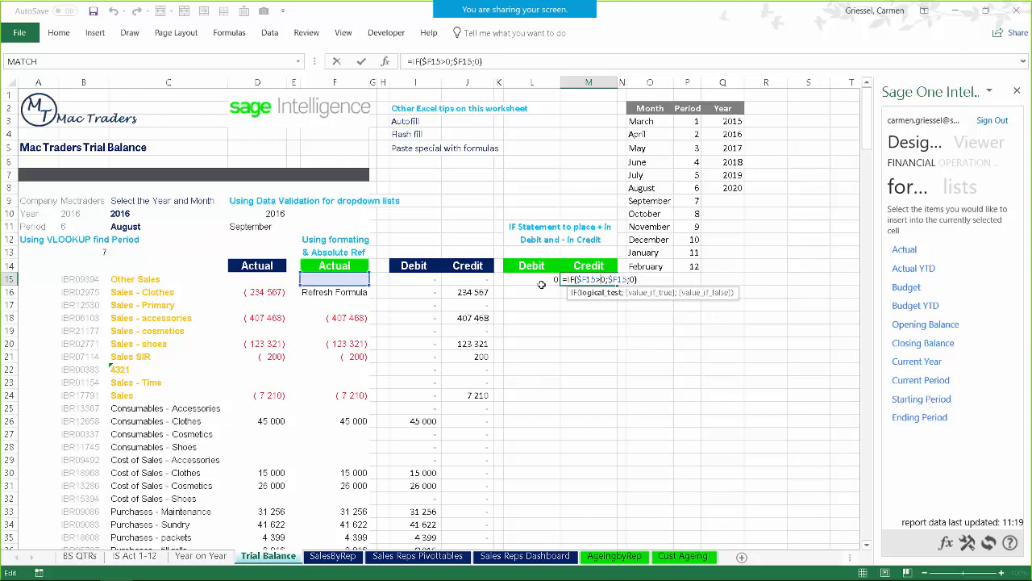
{"action": "key", "text": "Escape"}
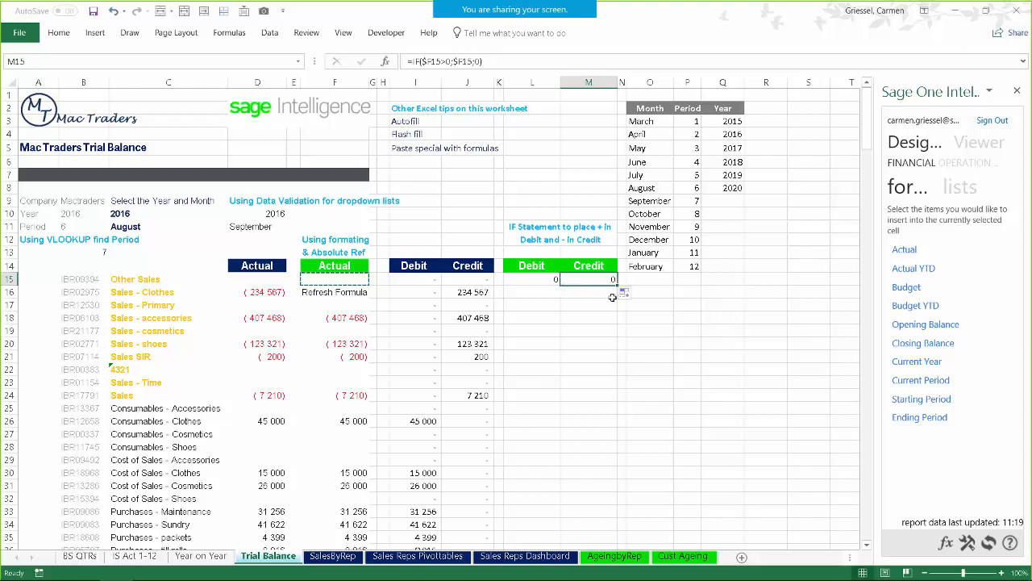
{"action": "key", "text": "Delete"}
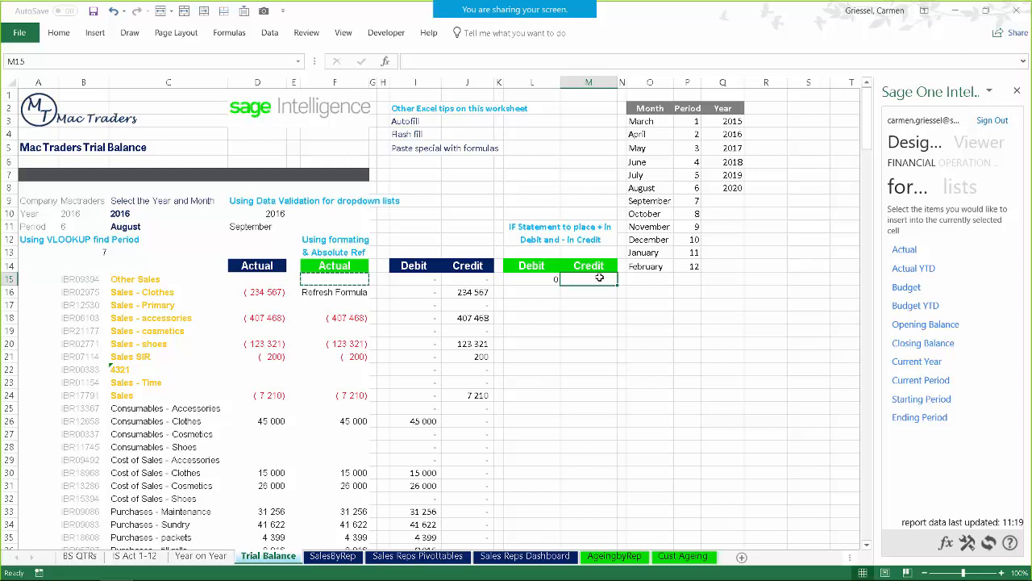
Step: Start an IF formula in M15, under the new Credit heading, with the logical test $F15<0
{"action": "type", "text": "="}
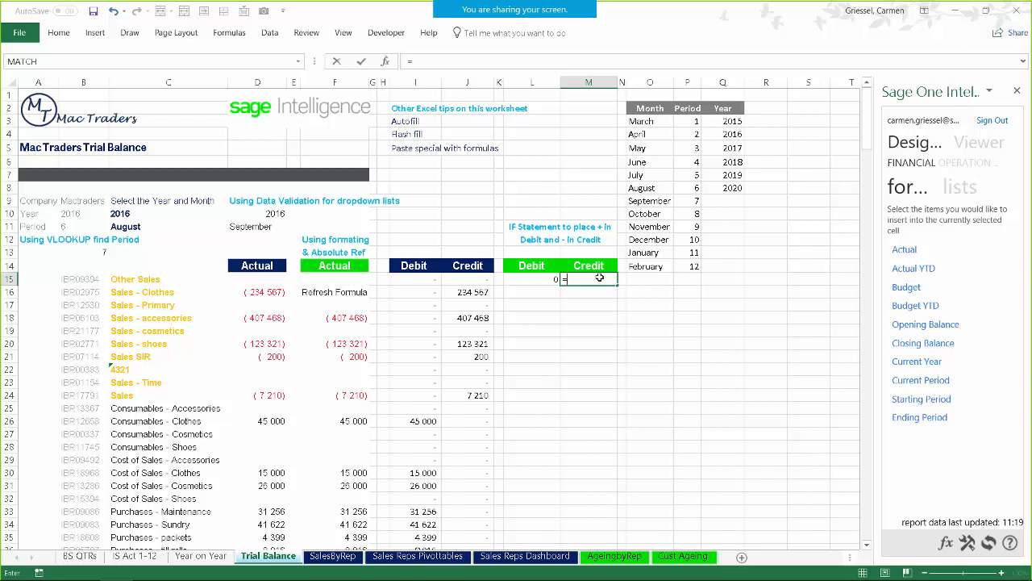
{"action": "type", "text": "IF"}
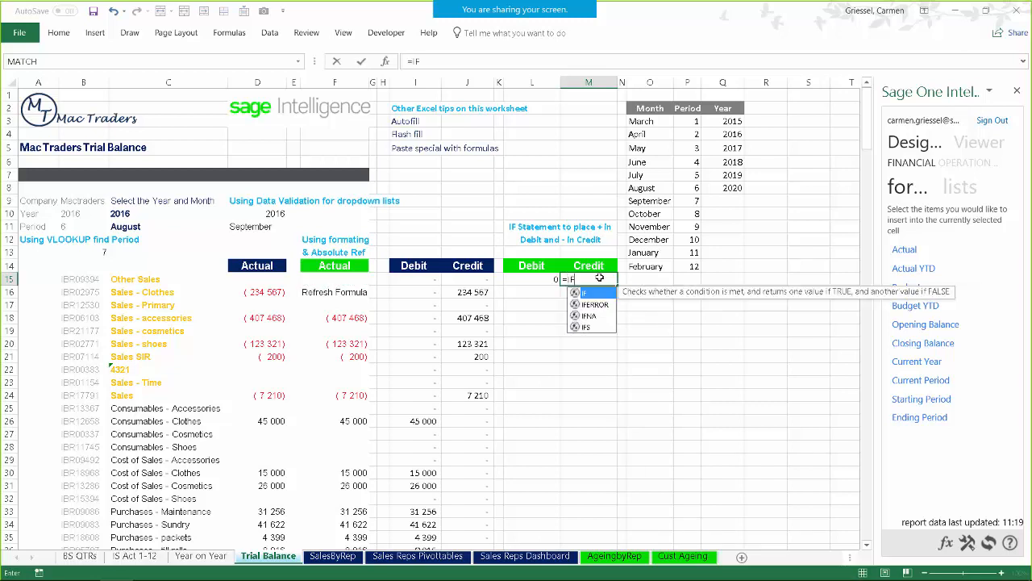
{"action": "type", "text": "("}
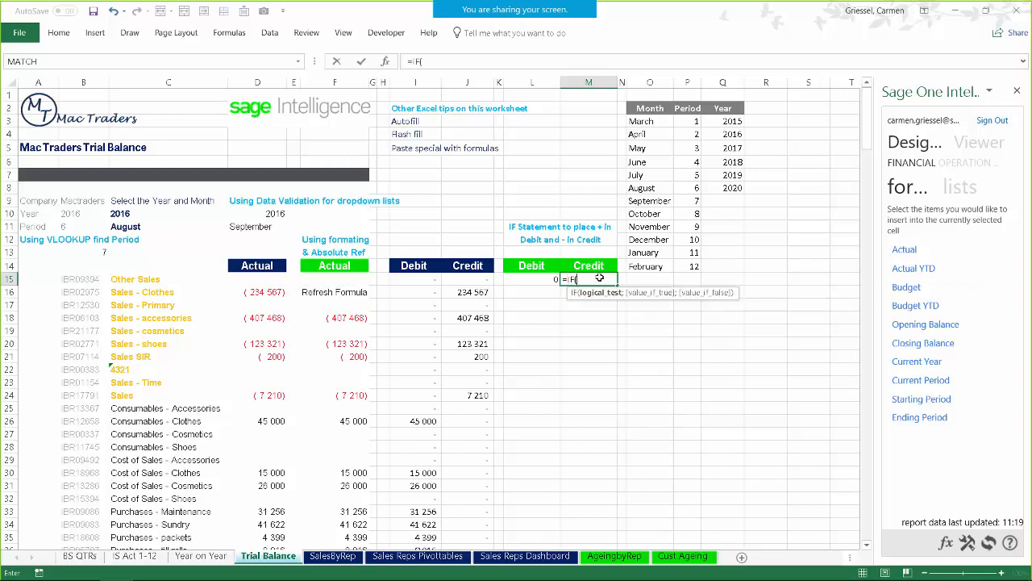
{"action": "type", "text": "F15"}
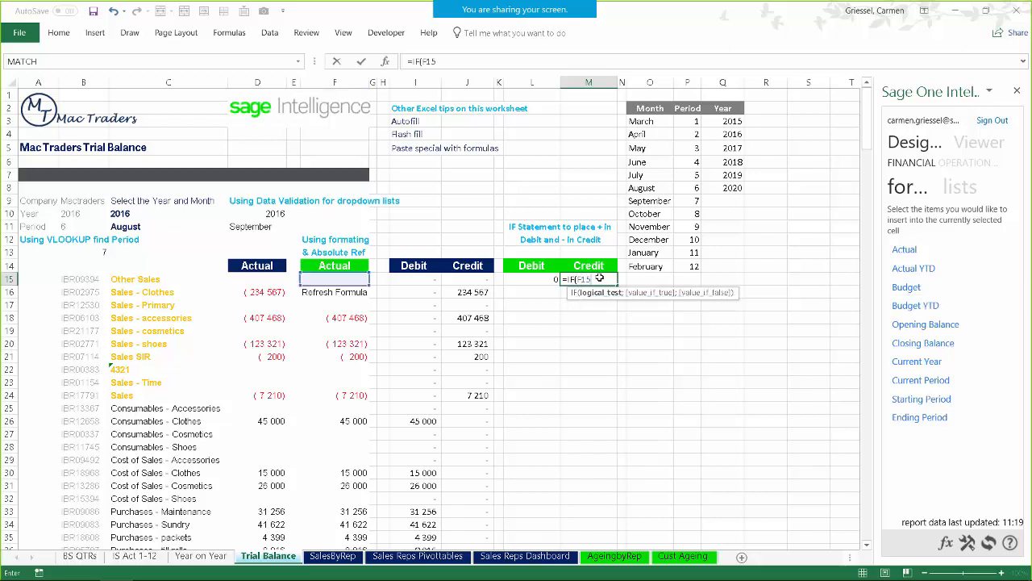
{"action": "key", "text": "F4"}
{"action": "type", "text": "$F$15"}
{"action": "type", "text": "<0;"}
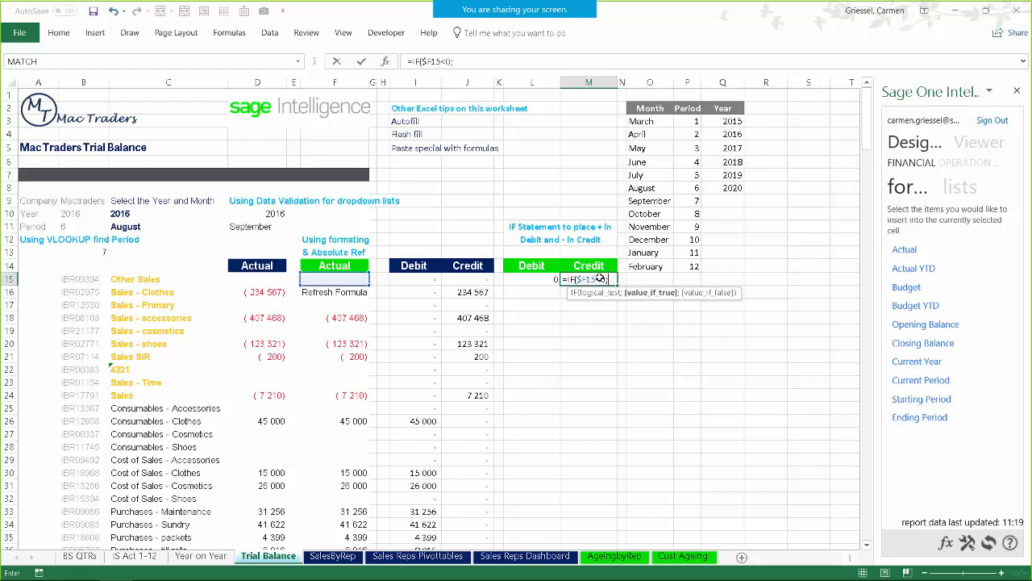
Step: Complete the IF formula in M15 so it returns $F15*-1 when true and 0 when false
{"action": "type", "text": "F"}
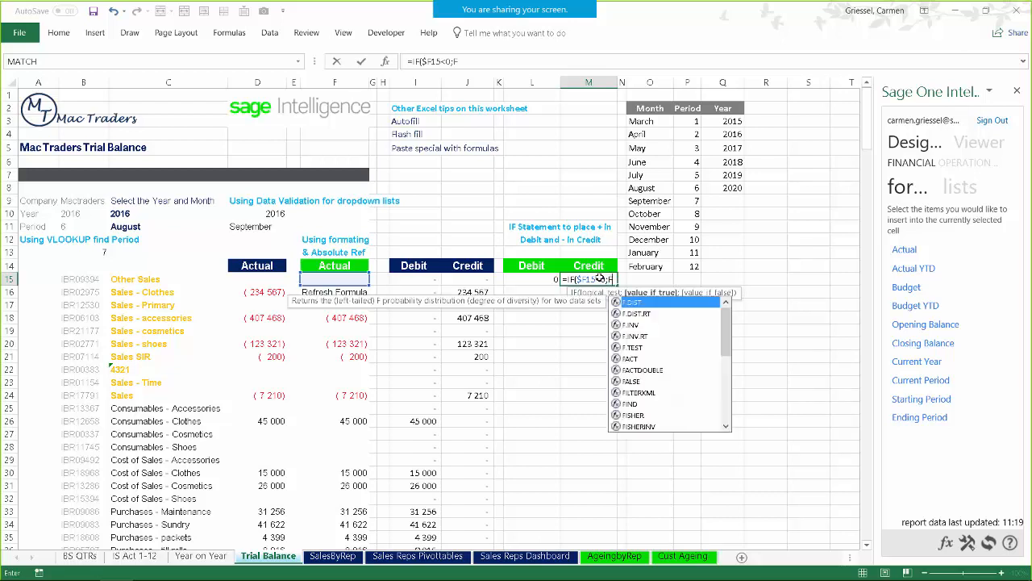
{"action": "type", "text": "15"}
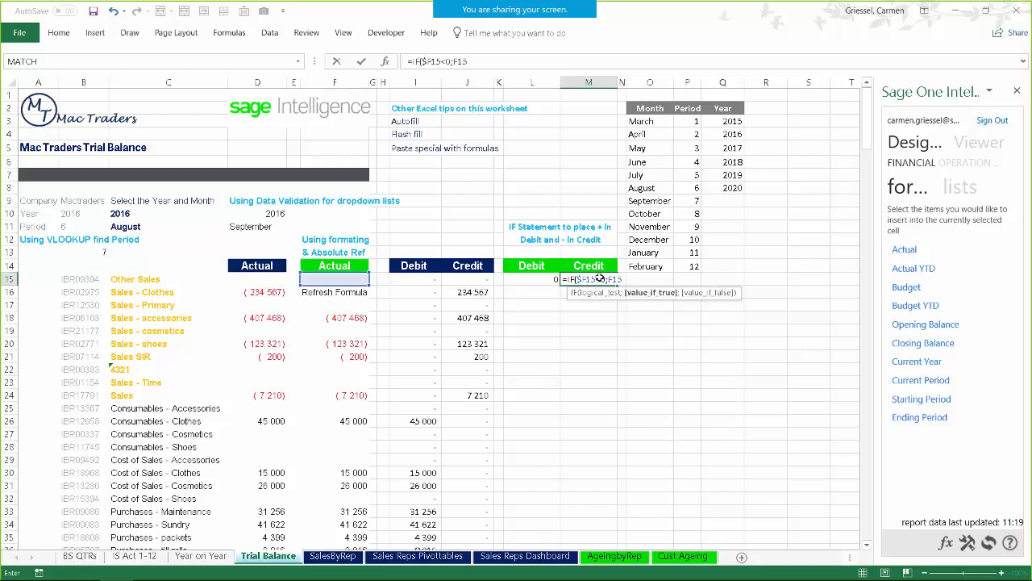
{"action": "key", "text": "F4"}
{"action": "key", "text": "F4"}
{"action": "key", "text": "F4"}
{"action": "type", "text": "*-1;"}
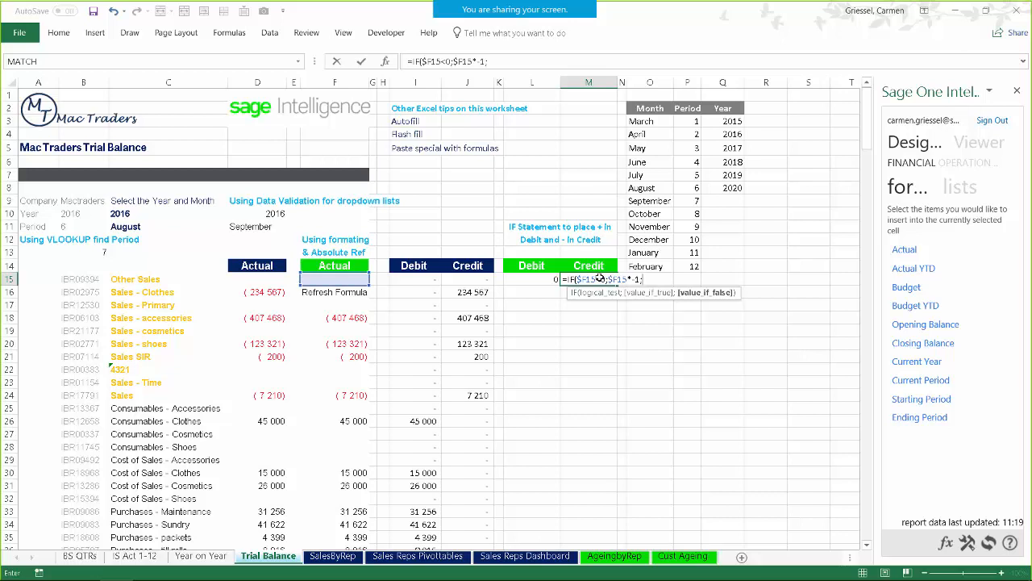
{"action": "type", "text": "0)"}
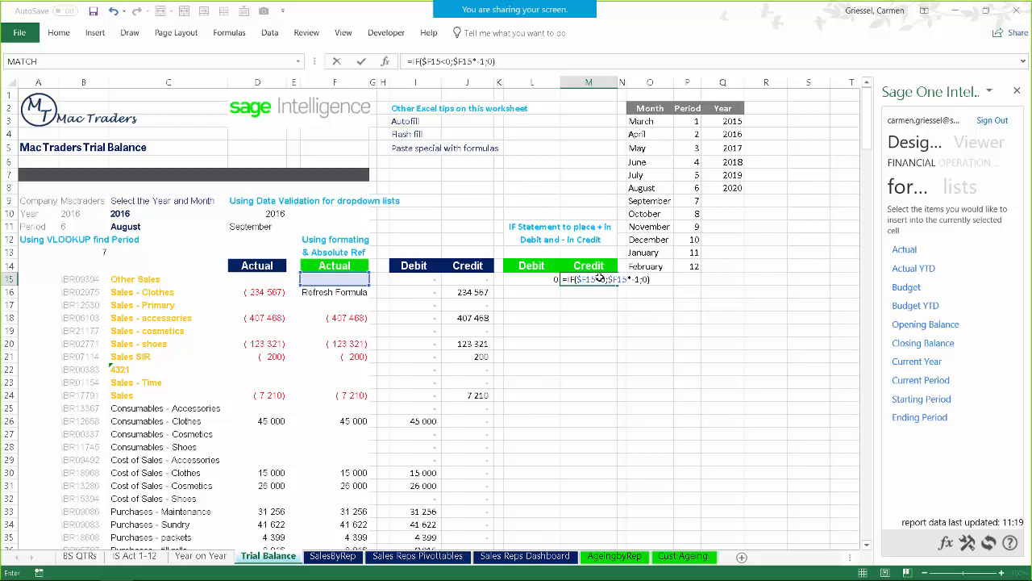
{"action": "key", "text": "Return"}
Step: Fill the Debit and Credit formulas in L15:M15 down to row 253 and refresh the report data
{"action": "left_click", "coordinate": [537, 278]}
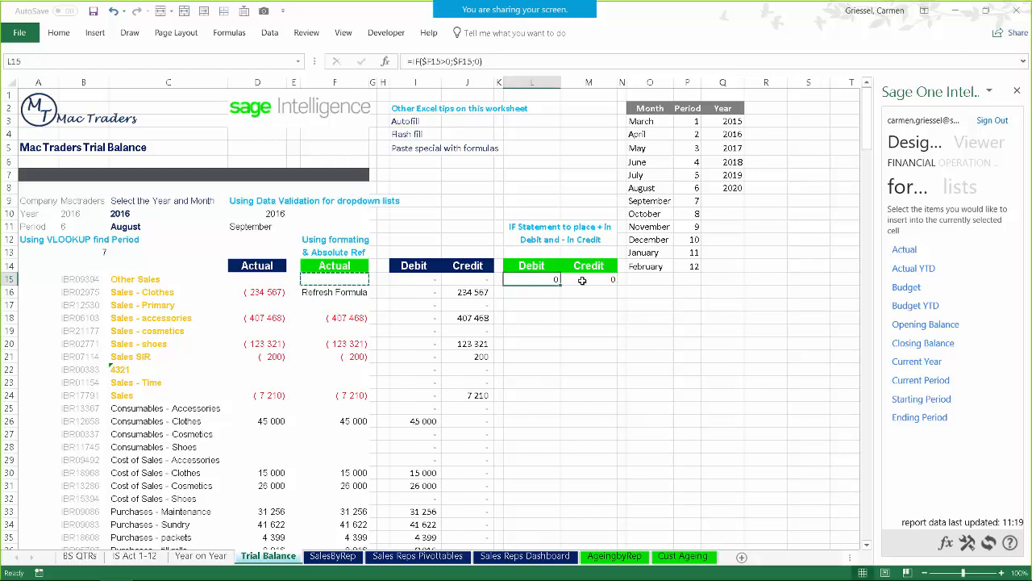
{"action": "left_click_drag", "start_coordinate": [581, 280], "coordinate": [616, 494]}
{"action": "left_click_drag", "start_coordinate": [633, 578], "coordinate": [613, 505]}
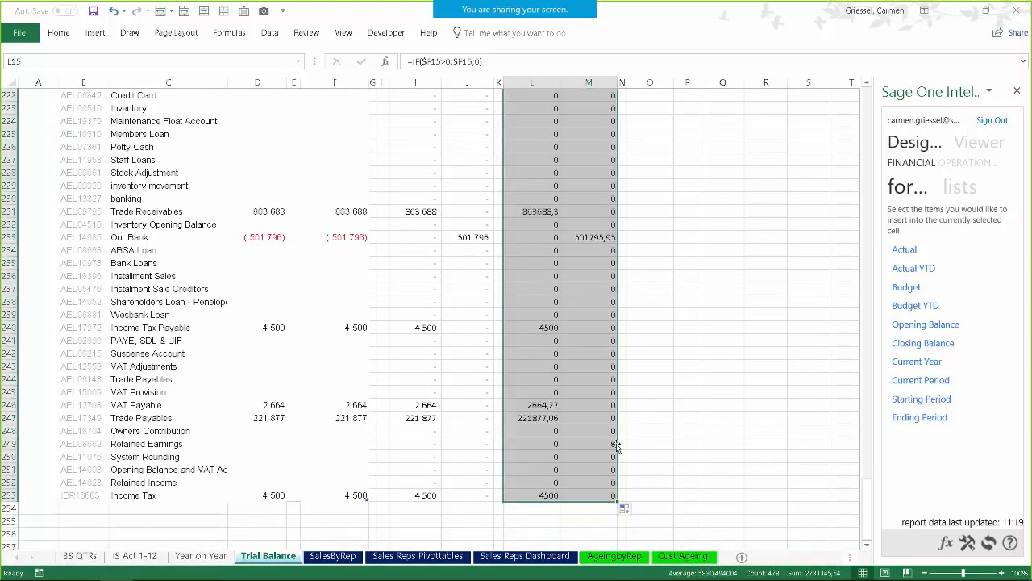
{"action": "scroll", "coordinate": [580, 287], "scroll_direction": "up", "scroll_amount": 17}
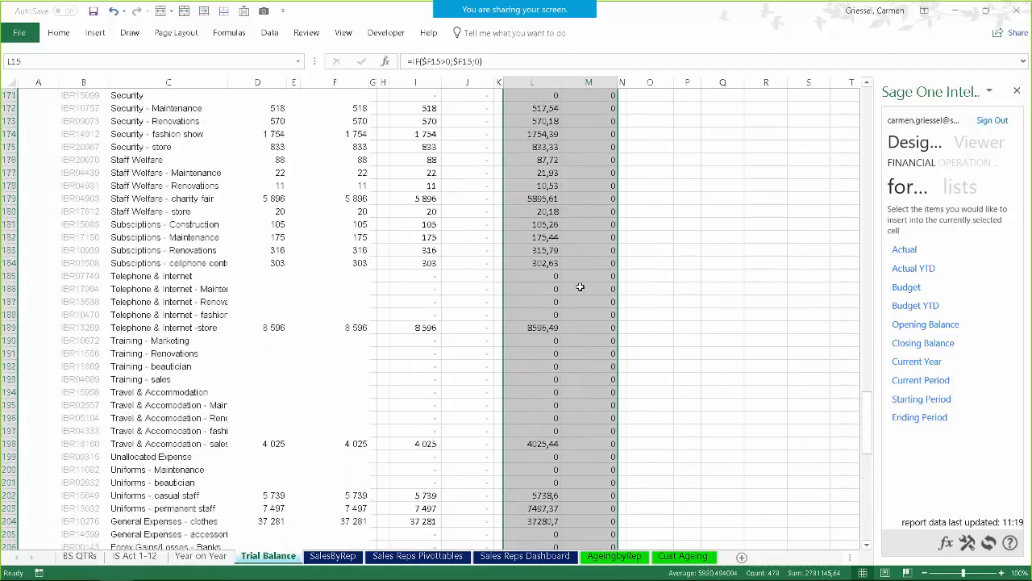
{"action": "scroll", "coordinate": [581, 287], "scroll_direction": "up", "scroll_amount": 20}
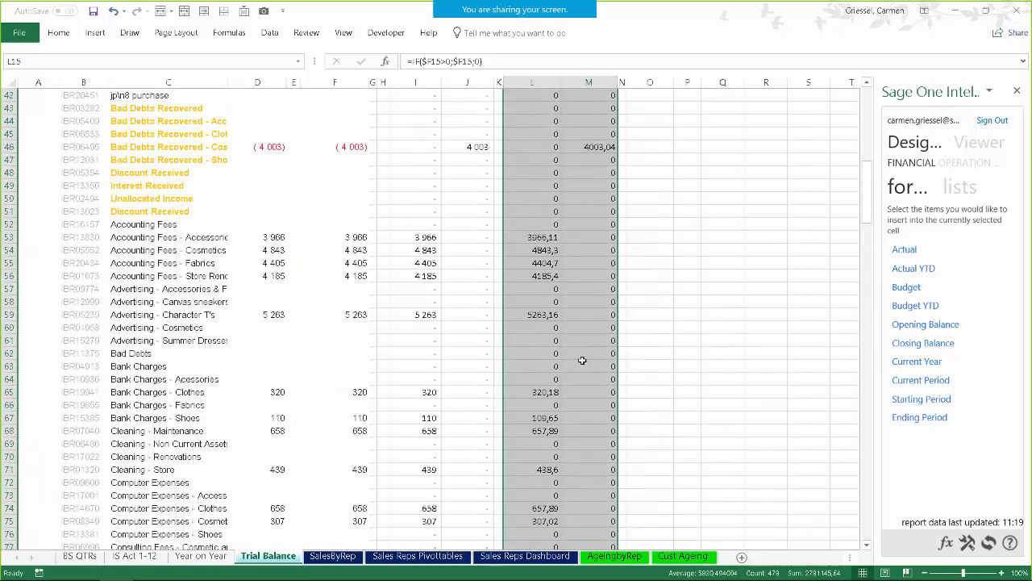
{"action": "scroll", "coordinate": [582, 360], "scroll_direction": "up", "scroll_amount": 14}
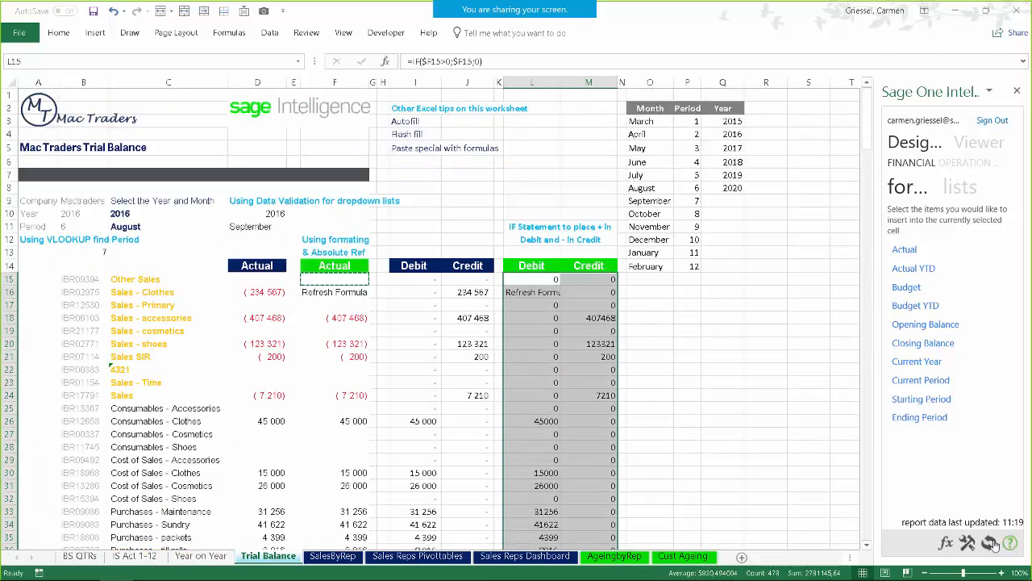
{"action": "left_click", "coordinate": [990, 543]}
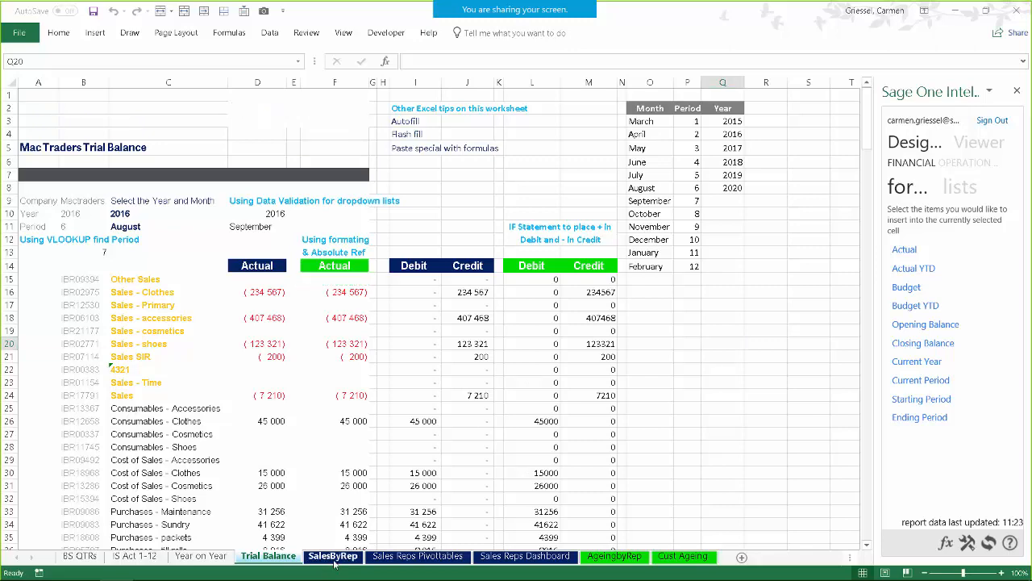
Step: View the SalesByRep source data, and on the Sales Reps Pivottables sheet copy the Item Type by Sales PivotTable to N10
{"action": "left_click", "coordinate": [333, 558]}
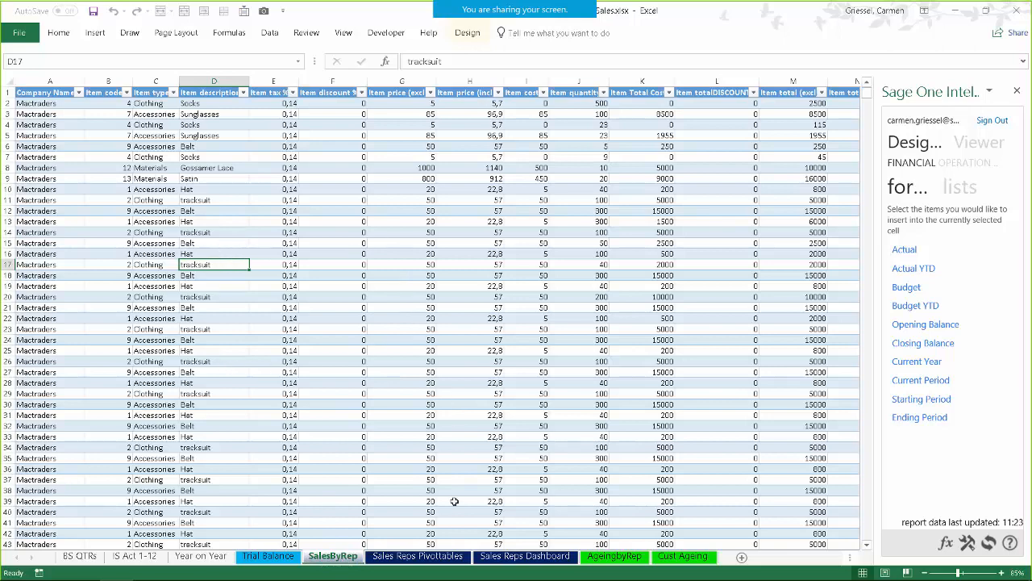
{"action": "left_click", "coordinate": [439, 556]}
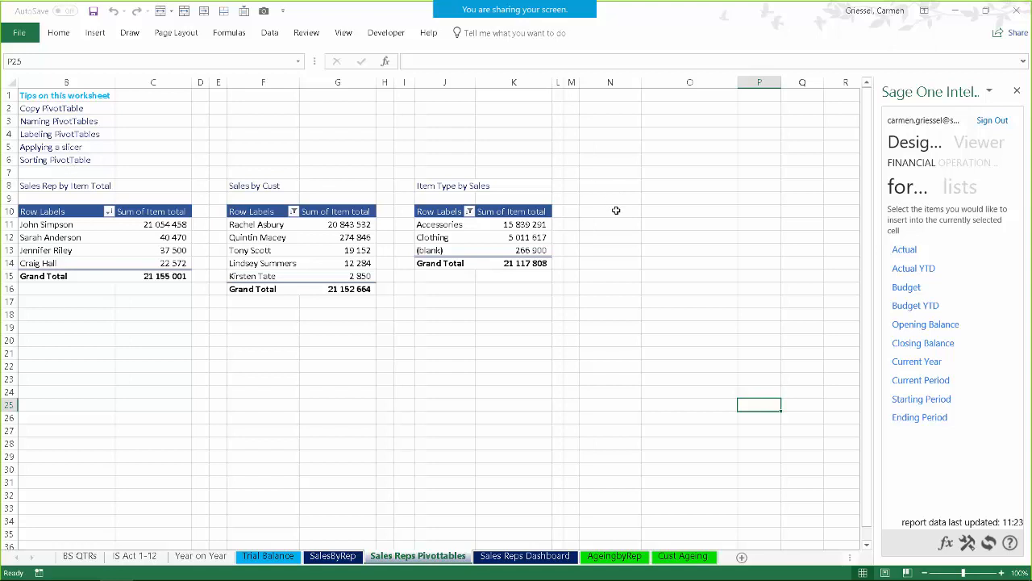
{"action": "left_click_drag", "start_coordinate": [426, 212], "coordinate": [538, 269]}
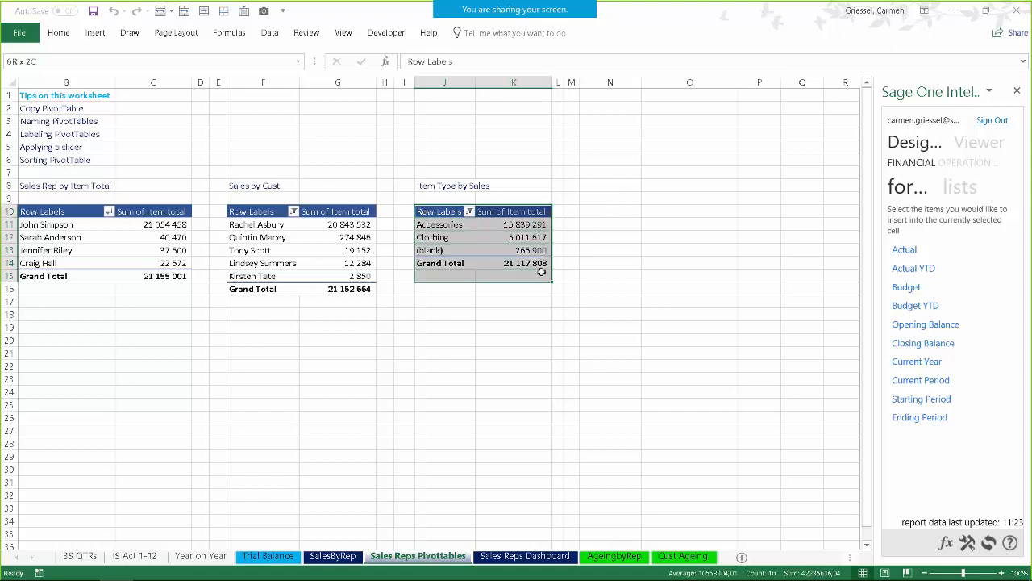
{"action": "right_click", "coordinate": [461, 243]}
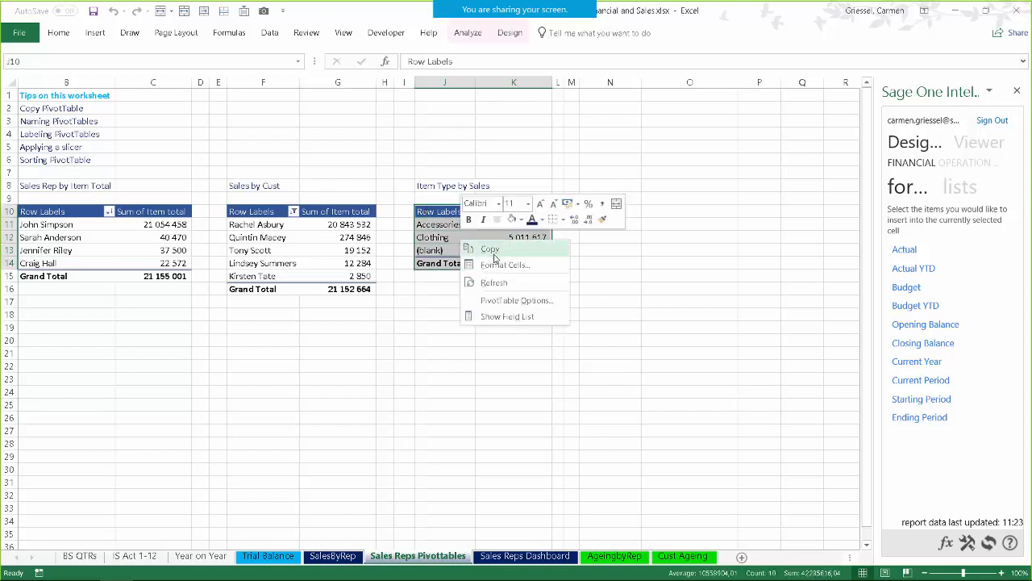
{"action": "left_click", "coordinate": [480, 255]}
{"action": "left_click", "coordinate": [608, 212]}
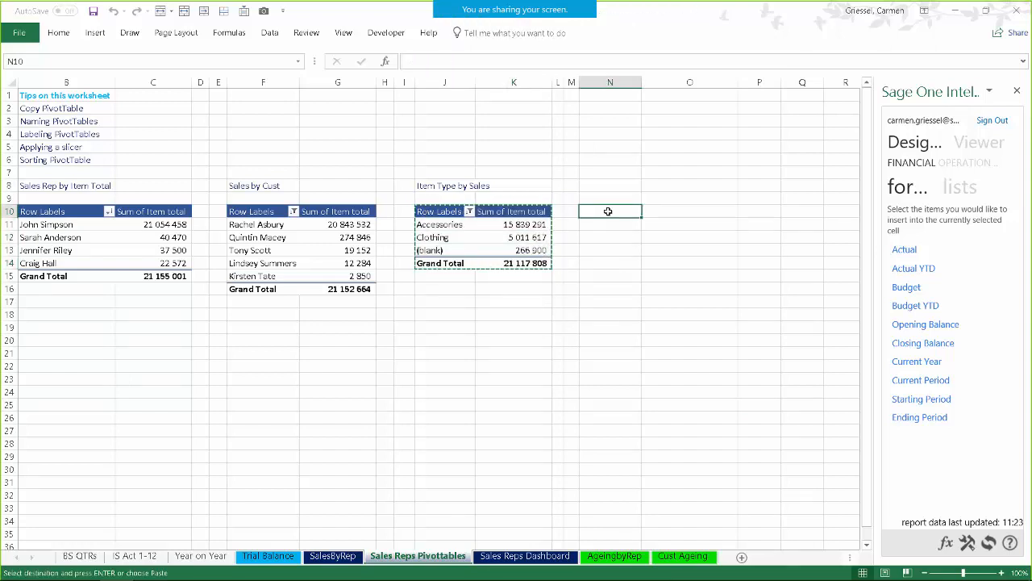
{"action": "right_click", "coordinate": [608, 212]}
{"action": "left_click", "coordinate": [636, 271]}
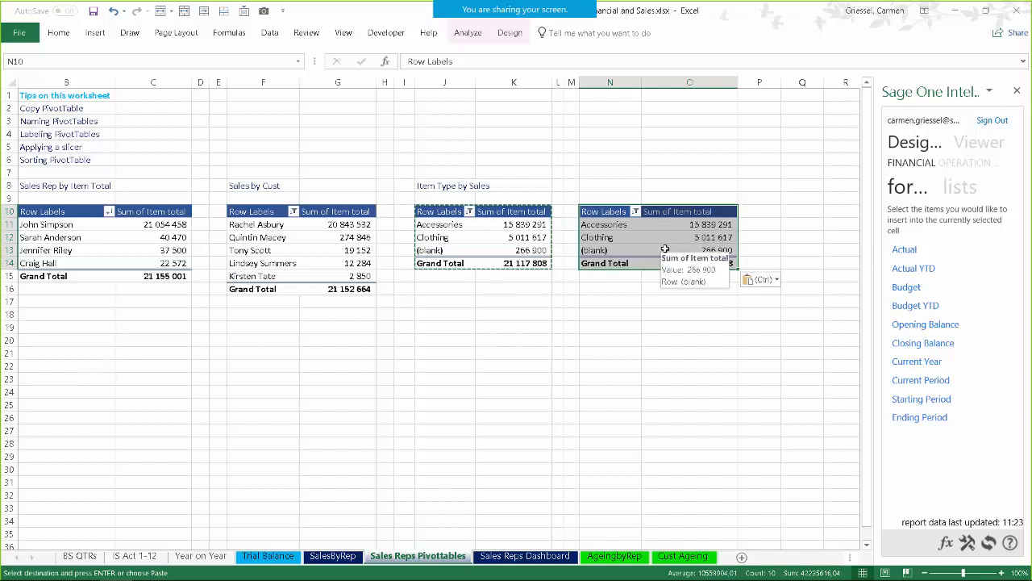
Step: Enter the label "Items sold" in N8 above the copied PivotTable
{"action": "left_click", "coordinate": [598, 184]}
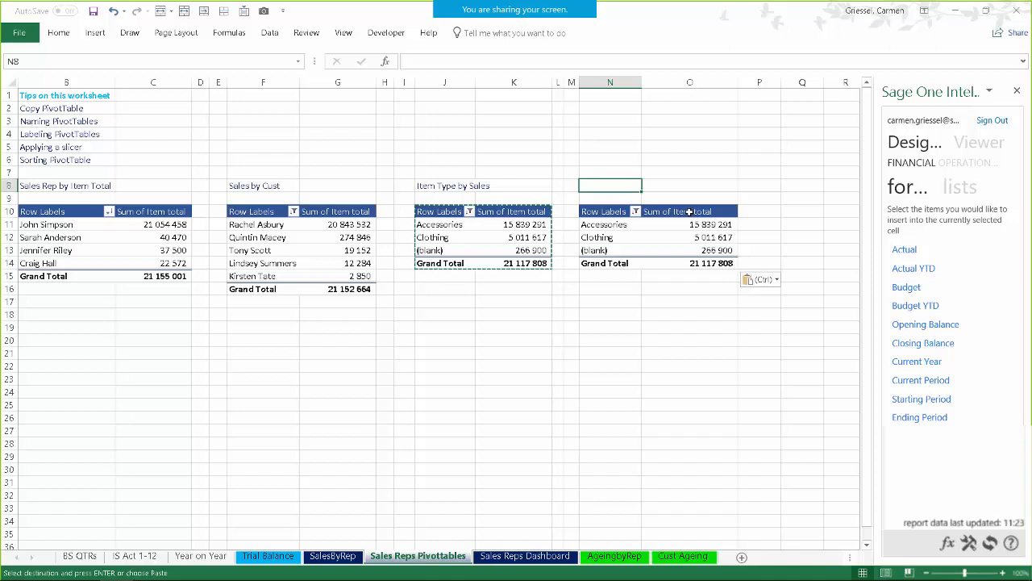
{"action": "type", "text": "It"}
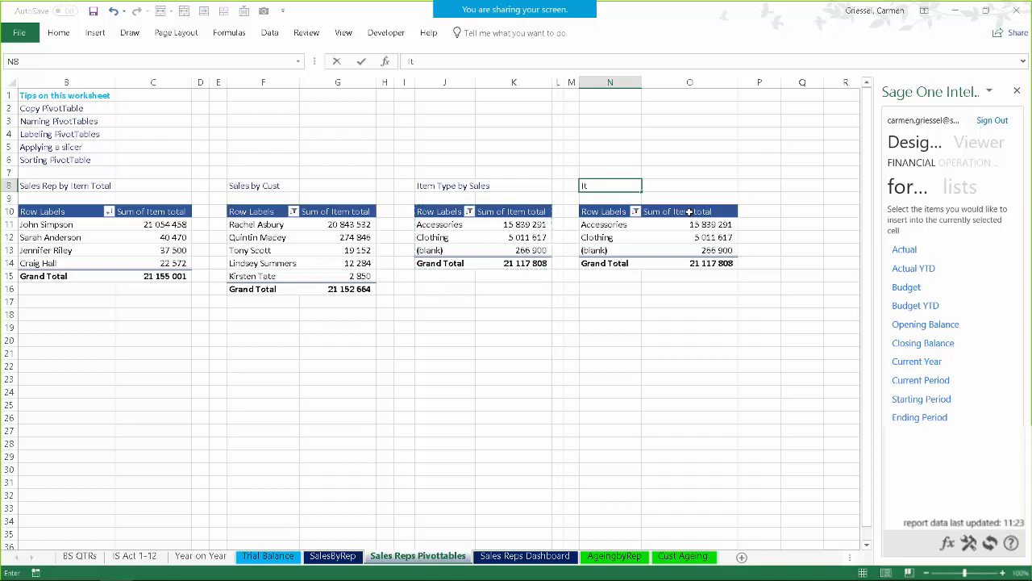
{"action": "type", "text": "ems sold"}
{"action": "left_click", "coordinate": [609, 160]}
Step: Copy the "Items sold" label from N8, use it as the new PivotTable's name, and check the PivotTable name
{"action": "right_click", "coordinate": [604, 187]}
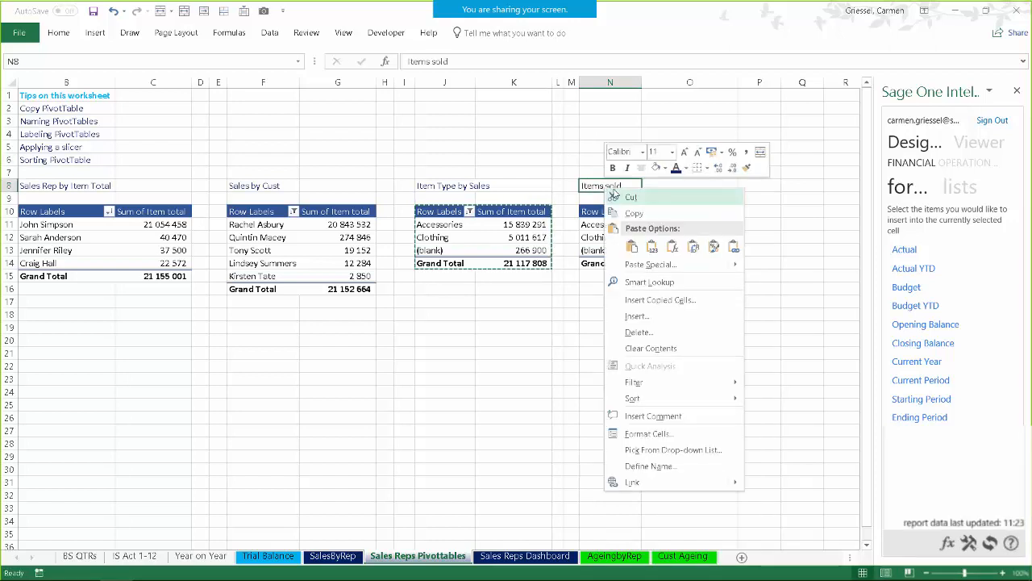
{"action": "left_click", "coordinate": [607, 213]}
{"action": "left_click", "coordinate": [604, 241]}
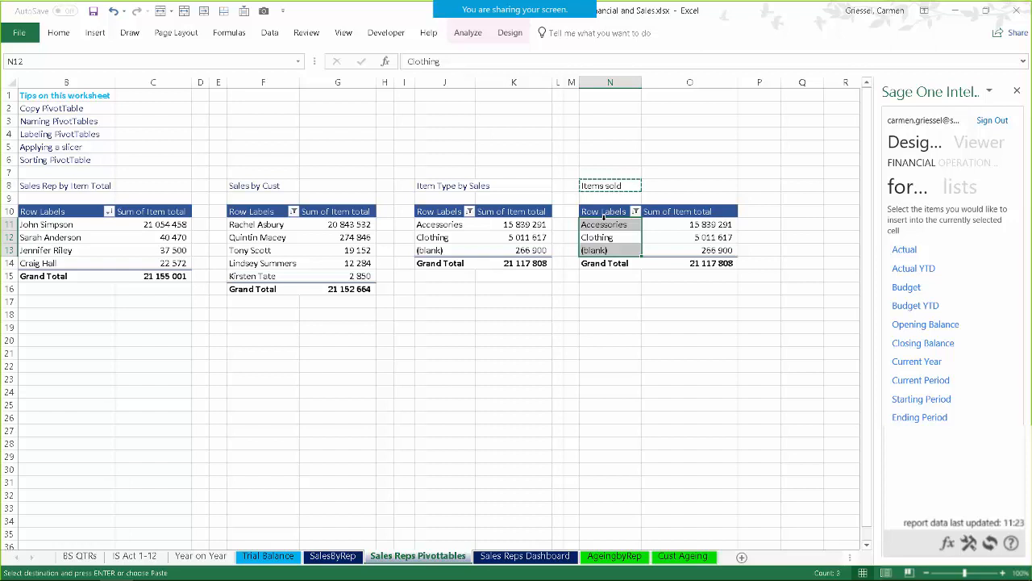
{"action": "left_click", "coordinate": [471, 36]}
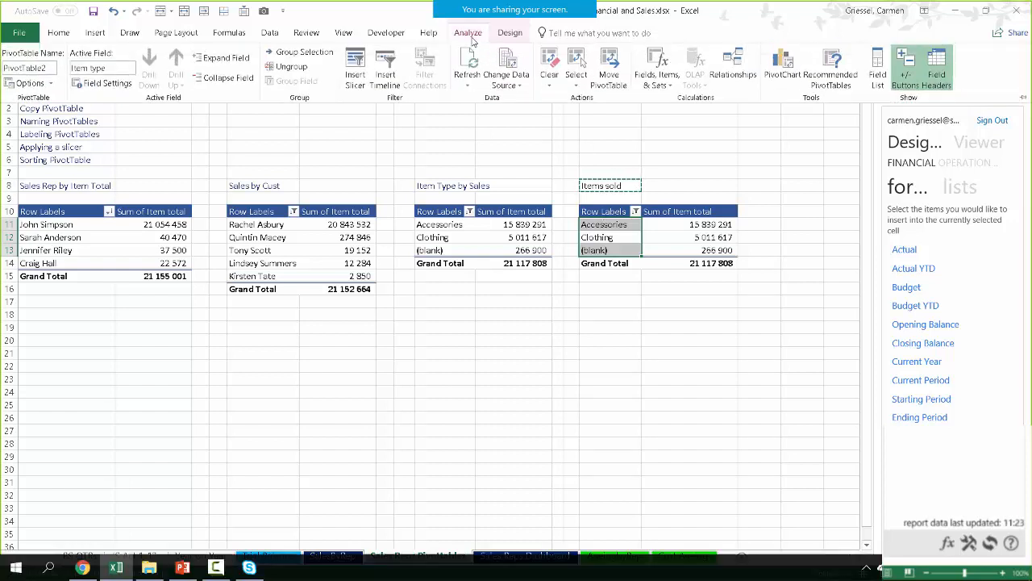
{"action": "left_click", "coordinate": [58, 68]}
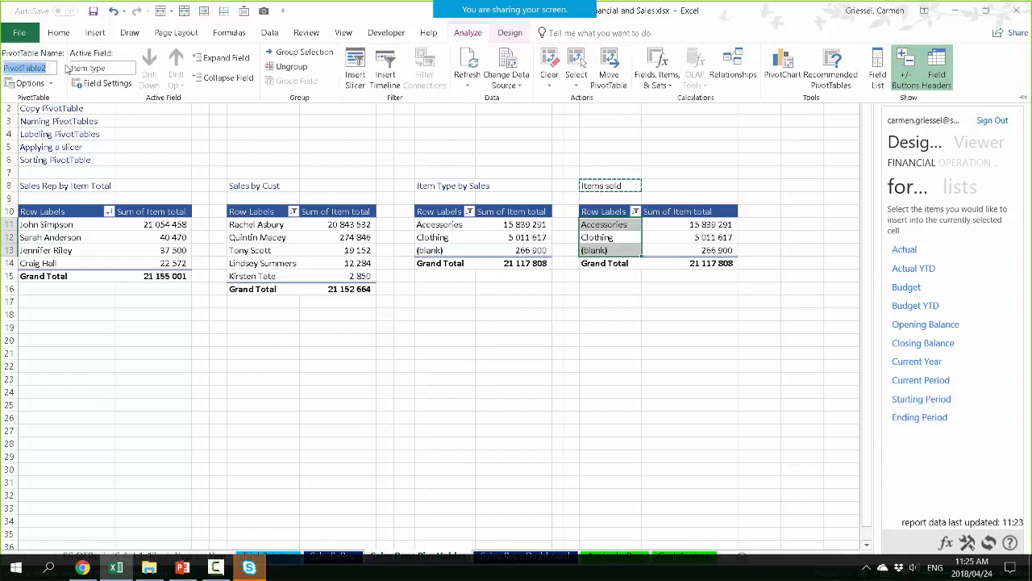
{"action": "key", "text": "ctrl+v"}
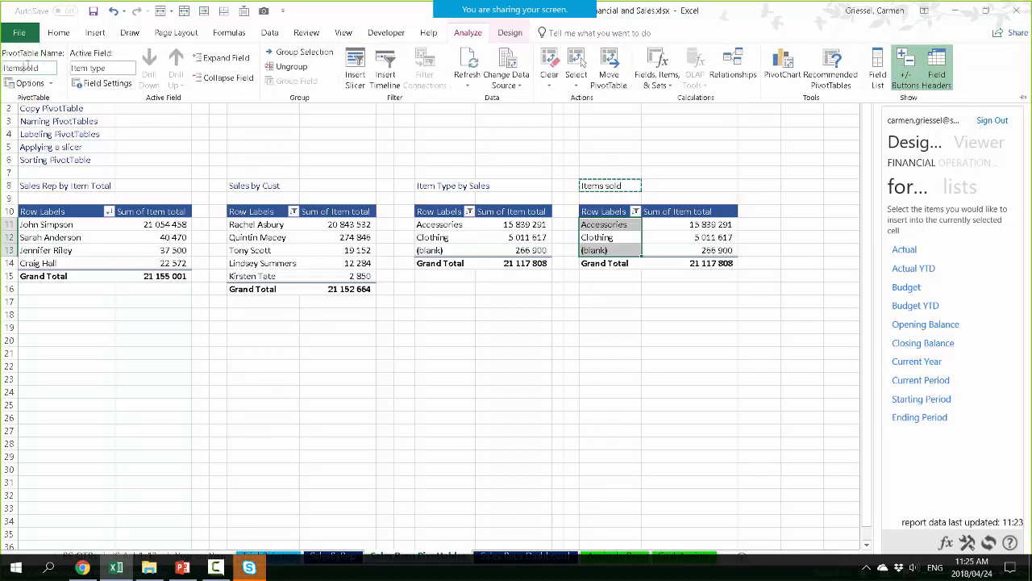
{"action": "key", "text": "Return"}
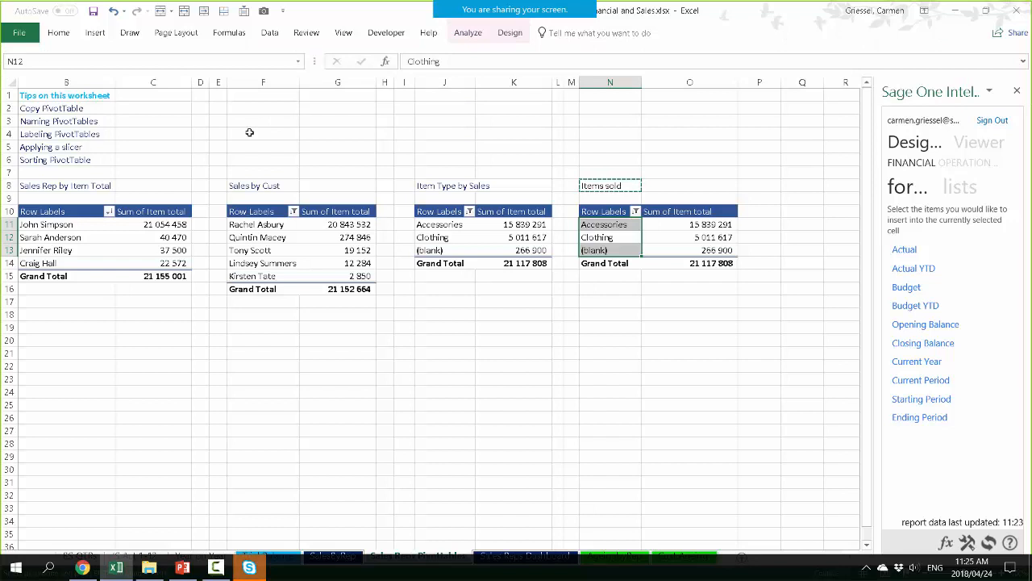
{"action": "left_click", "coordinate": [673, 335]}
{"action": "left_click", "coordinate": [644, 239]}
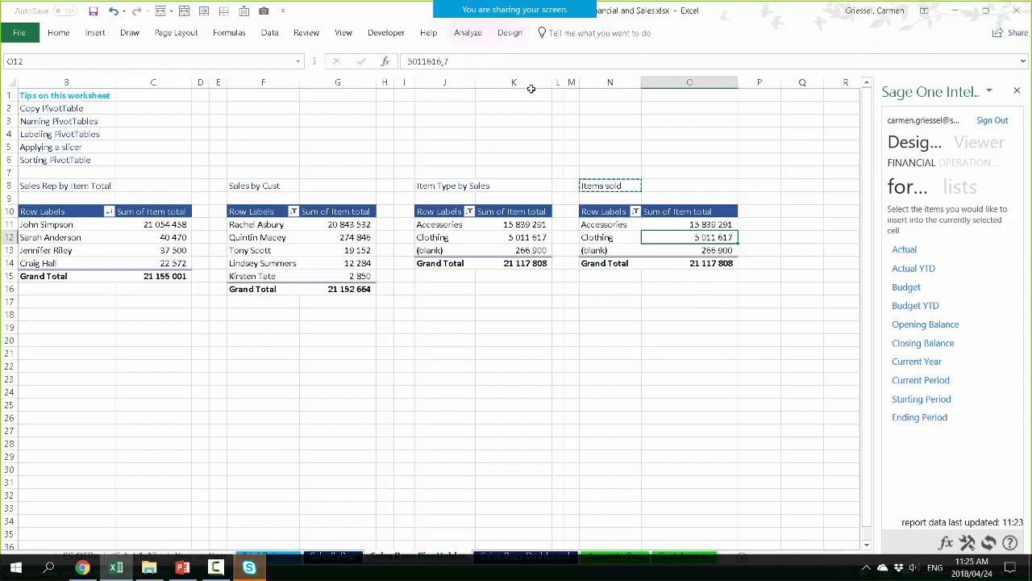
{"action": "left_click", "coordinate": [466, 33]}
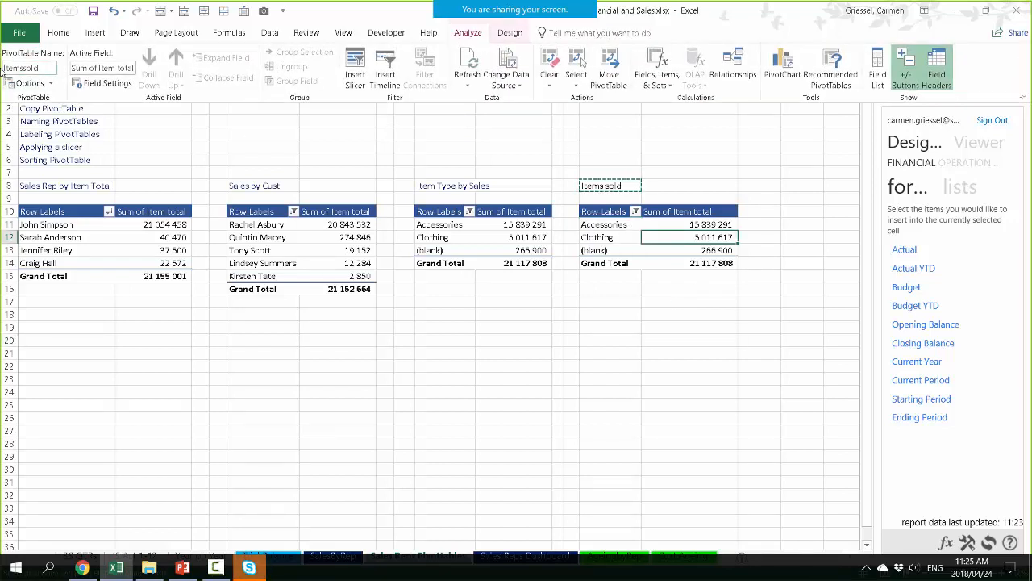
{"action": "left_click", "coordinate": [672, 360]}
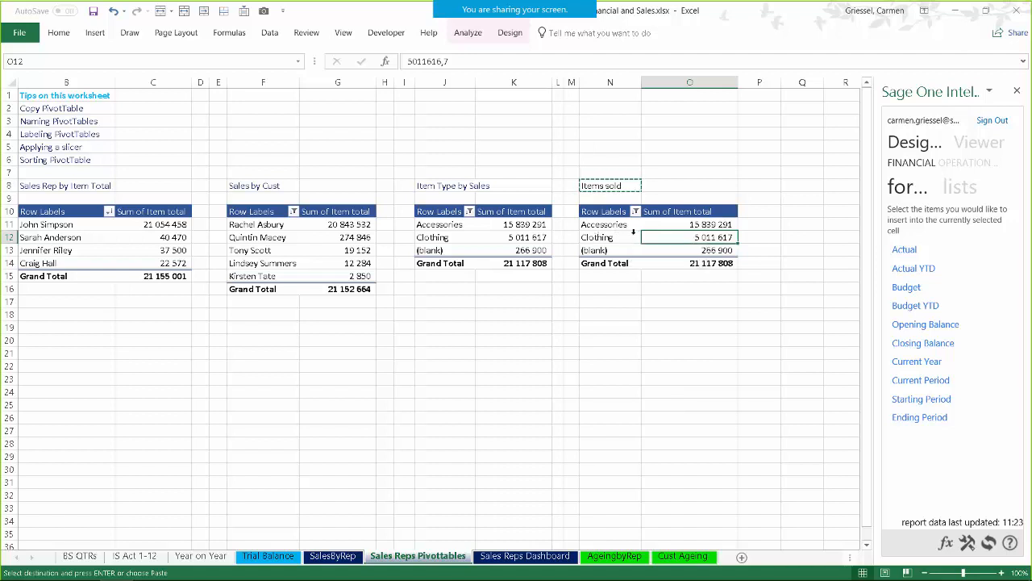
Step: Show the field list of the Items sold PivotTable and replace Item type with Item description as its row field
{"action": "right_click", "coordinate": [680, 236]}
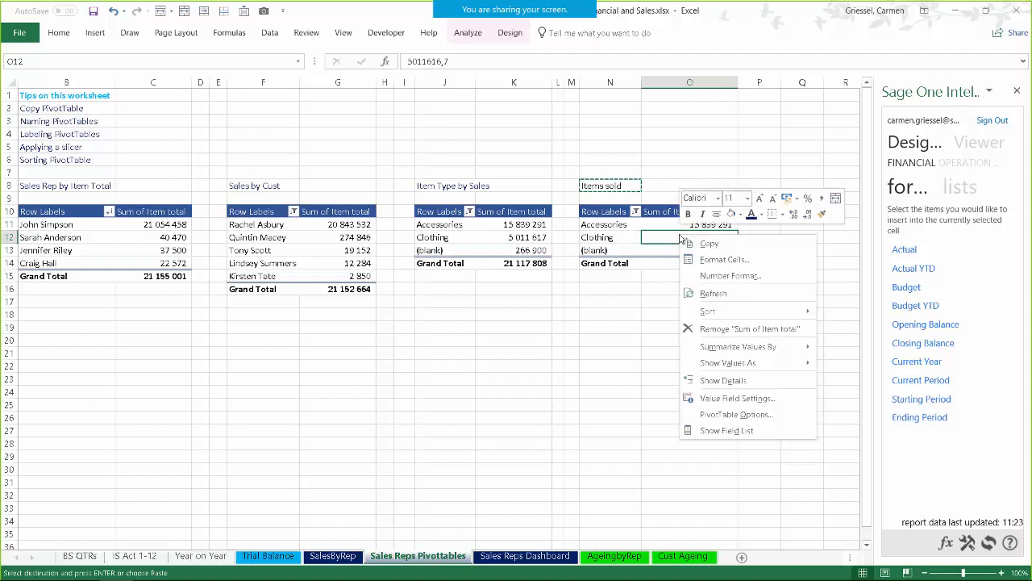
{"action": "left_click", "coordinate": [735, 432]}
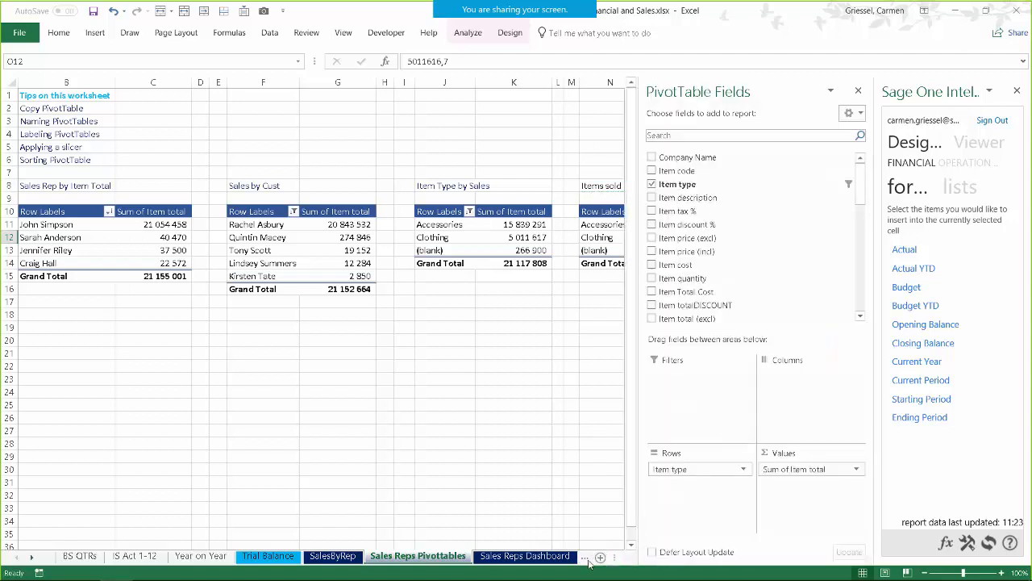
{"action": "left_click", "coordinate": [35, 556]}
{"action": "left_click", "coordinate": [35, 556]}
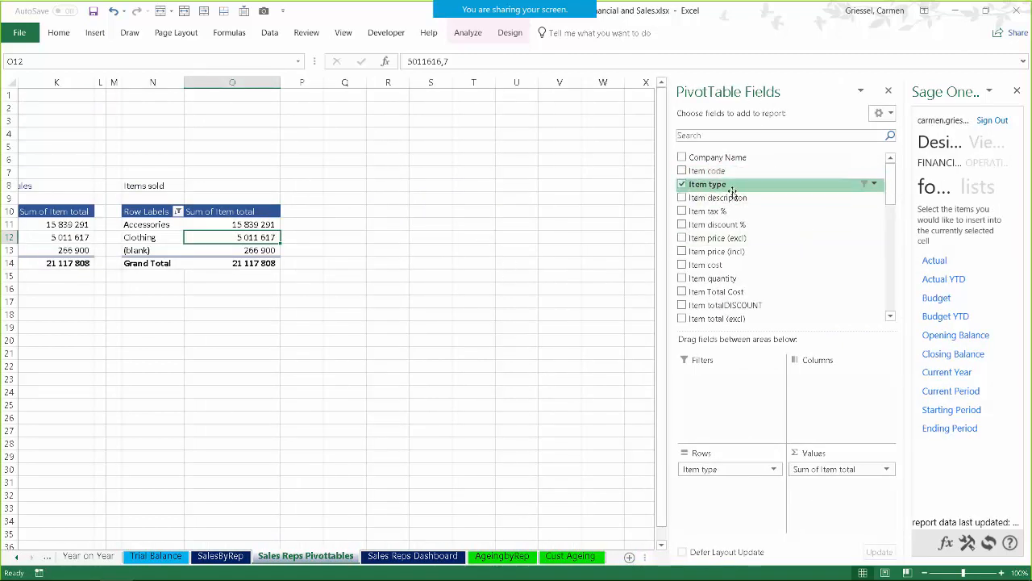
{"action": "left_click", "coordinate": [683, 185]}
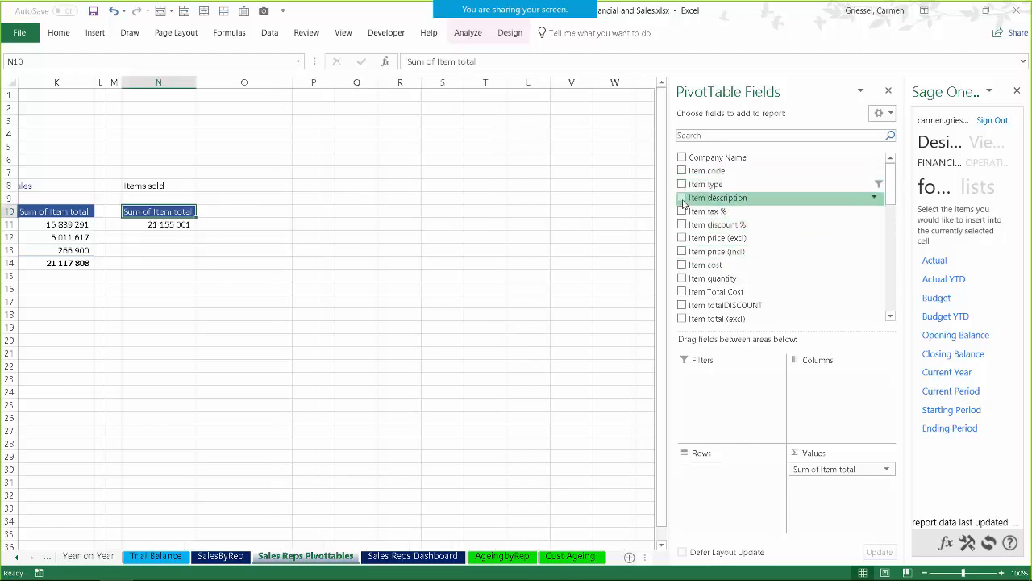
{"action": "left_click", "coordinate": [683, 199]}
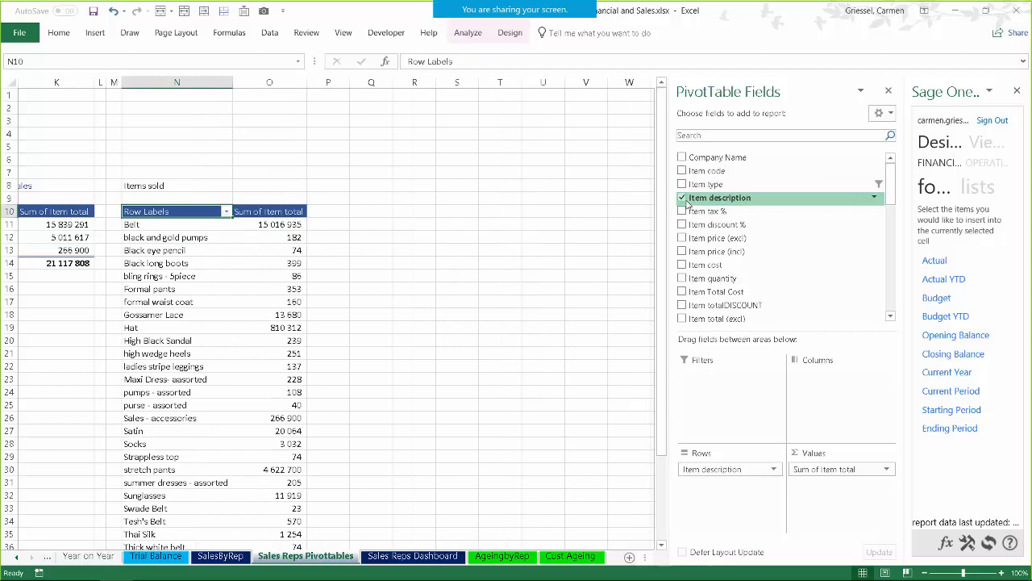
Step: Sort the item descriptions of the Items sold PivotTable in descending order by Sum of Item total
{"action": "scroll", "coordinate": [891, 178], "scroll_direction": "down", "scroll_amount": 1}
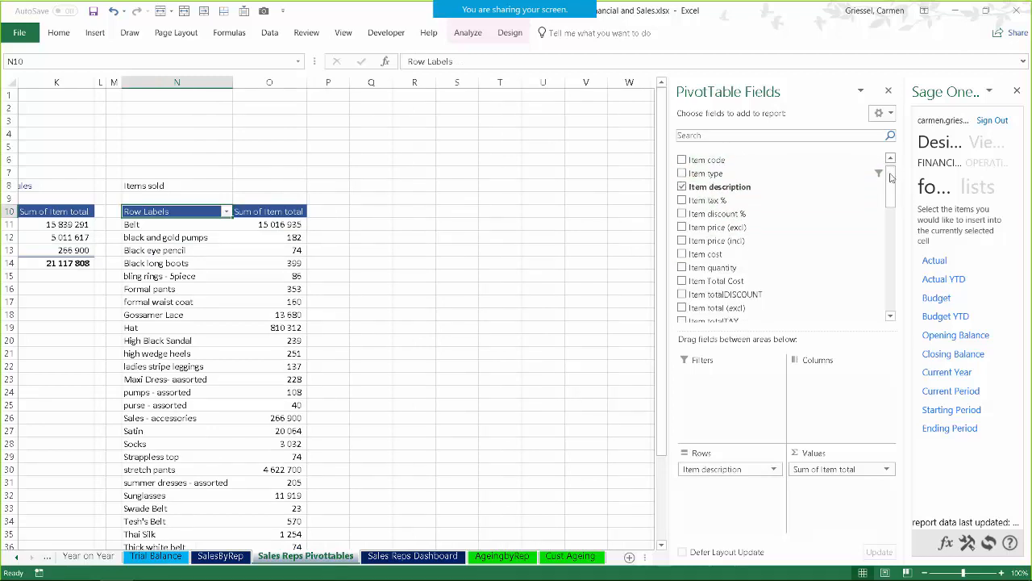
{"action": "left_click_drag", "start_coordinate": [891, 177], "coordinate": [884, 217]}
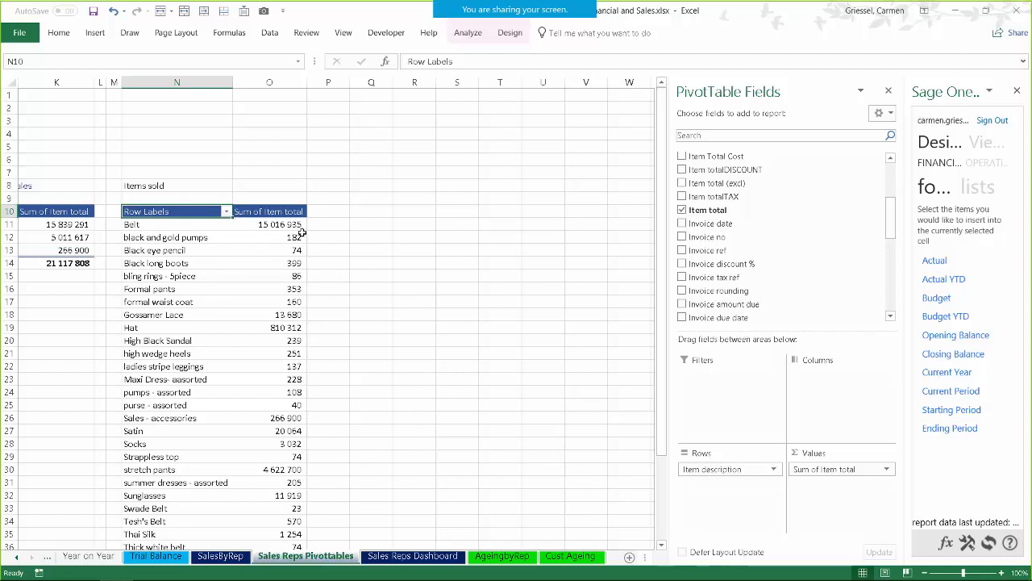
{"action": "mouse_move", "coordinate": [287, 223]}
{"action": "left_click", "coordinate": [227, 212]}
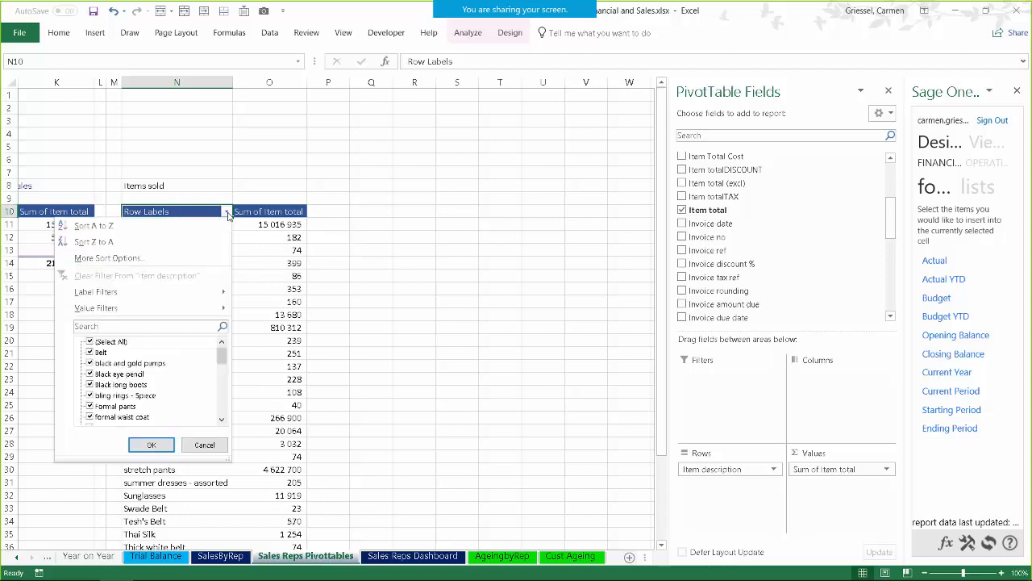
{"action": "left_click", "coordinate": [109, 258]}
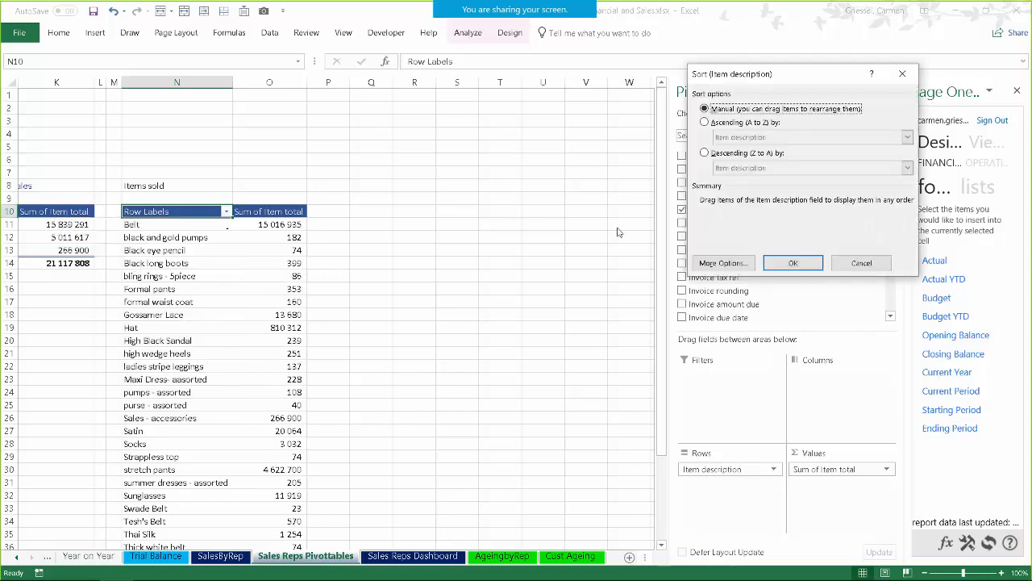
{"action": "left_click_drag", "start_coordinate": [704, 153], "coordinate": [764, 172]}
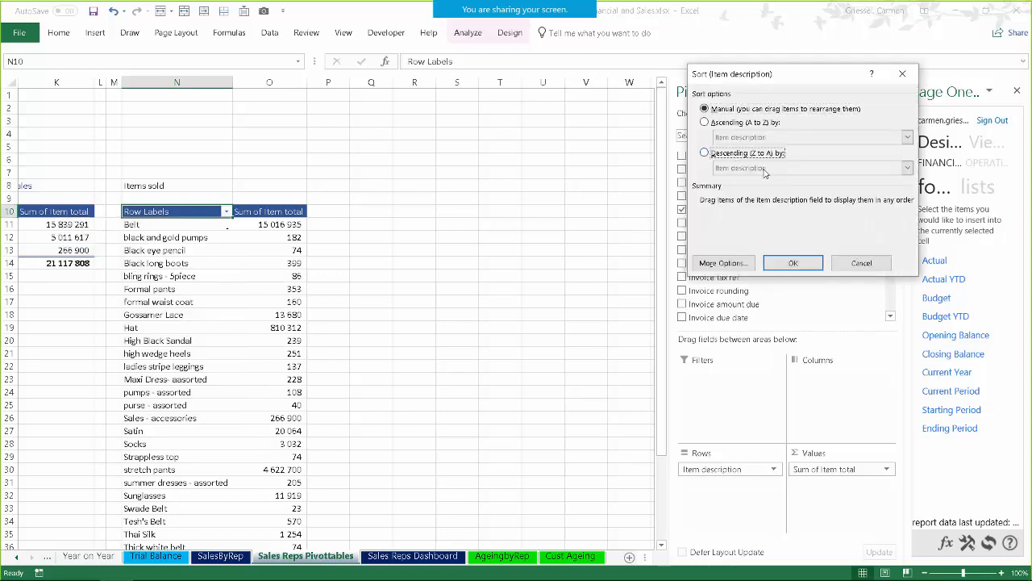
{"action": "left_click", "coordinate": [705, 153]}
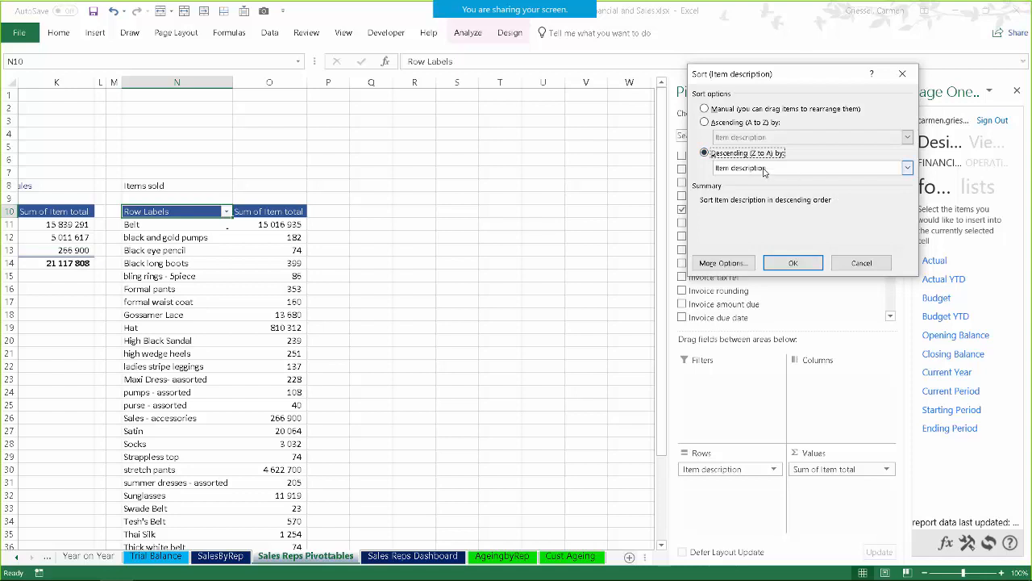
{"action": "left_click", "coordinate": [765, 169]}
{"action": "left_click", "coordinate": [758, 190]}
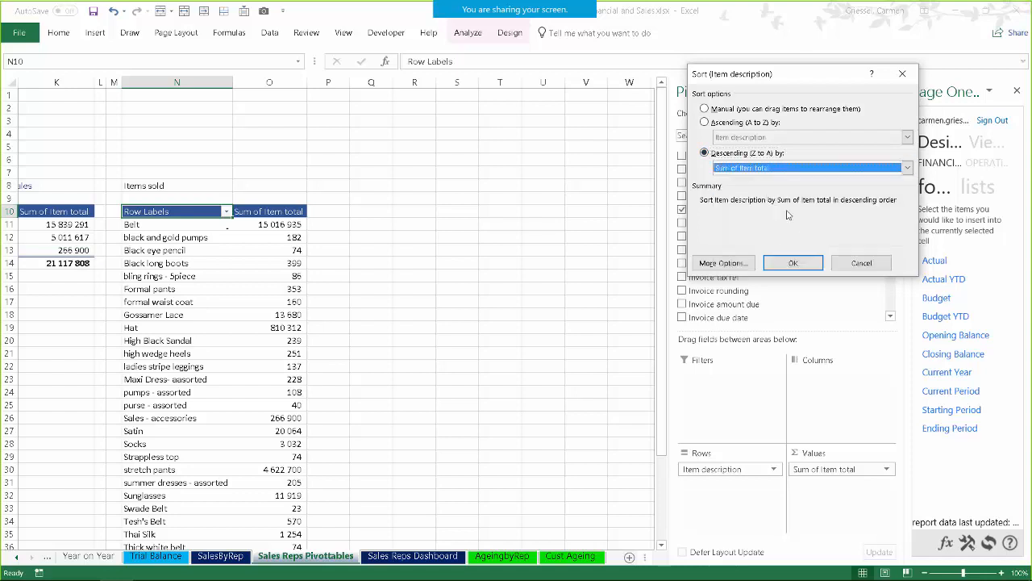
{"action": "left_click", "coordinate": [791, 264]}
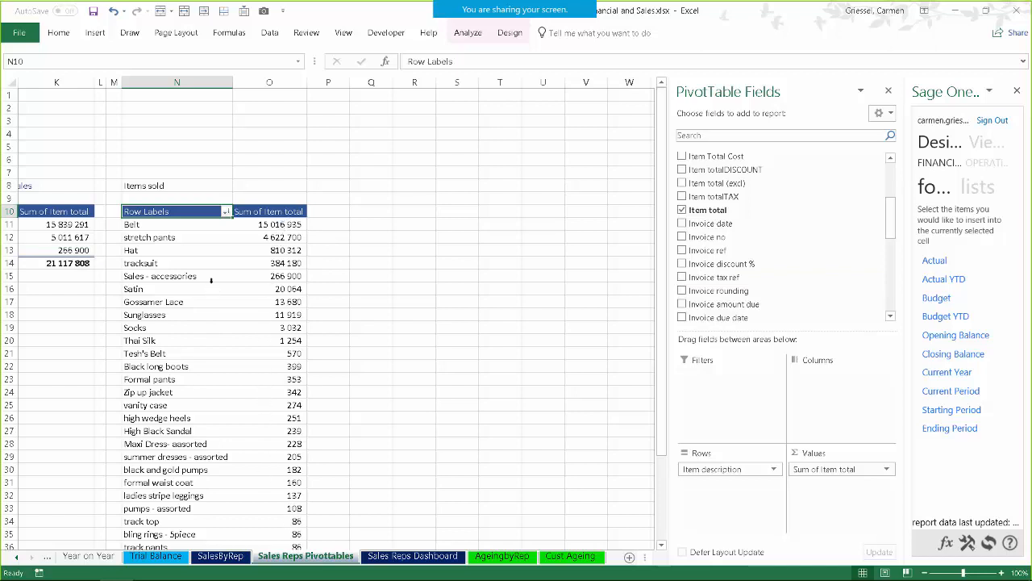
Step: Filter the Items sold PivotTable to show the top 10 items by Sum of Item total
{"action": "left_click", "coordinate": [227, 213]}
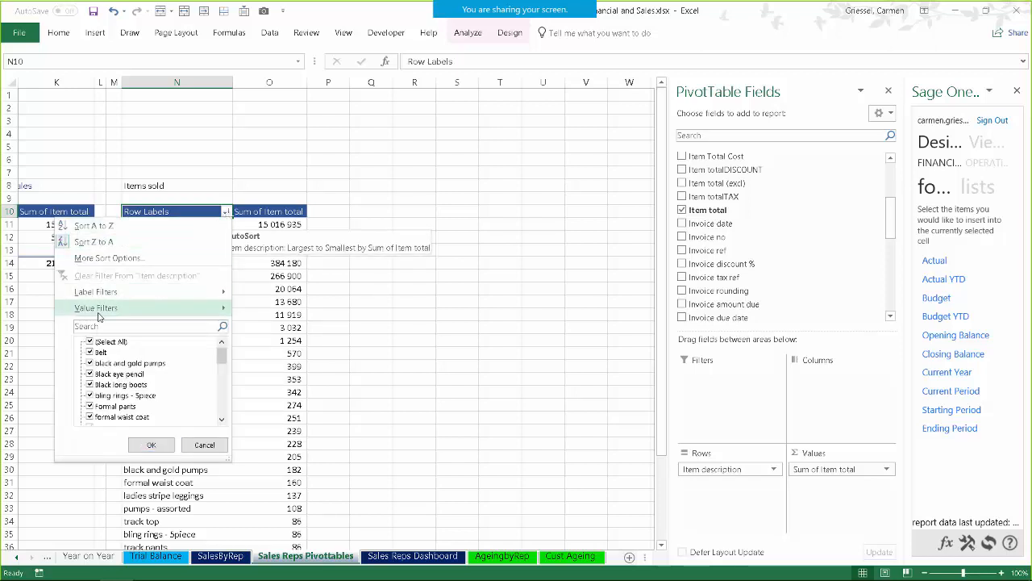
{"action": "mouse_move", "coordinate": [93, 310]}
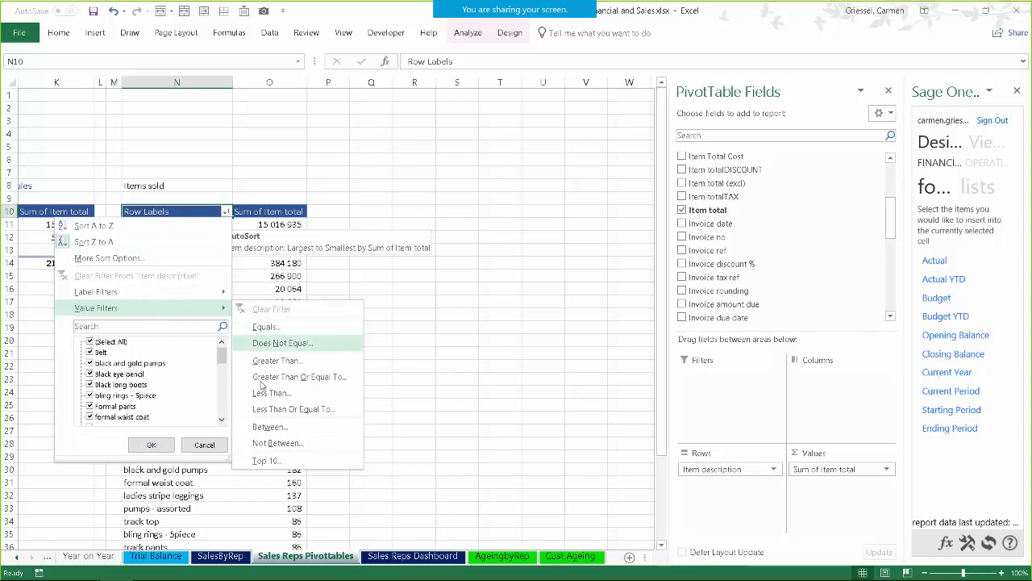
{"action": "left_click", "coordinate": [266, 461]}
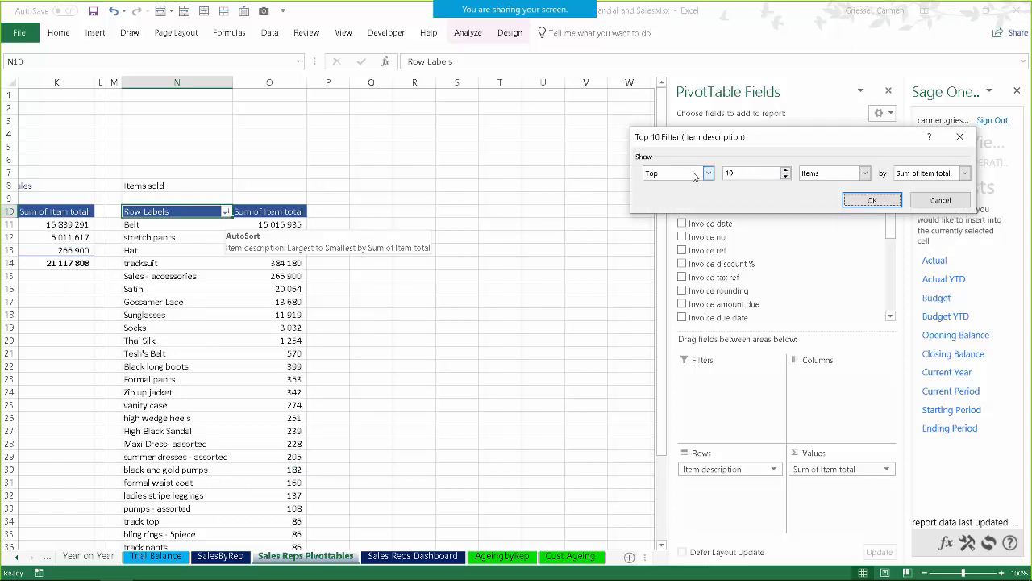
{"action": "left_click", "coordinate": [750, 173]}
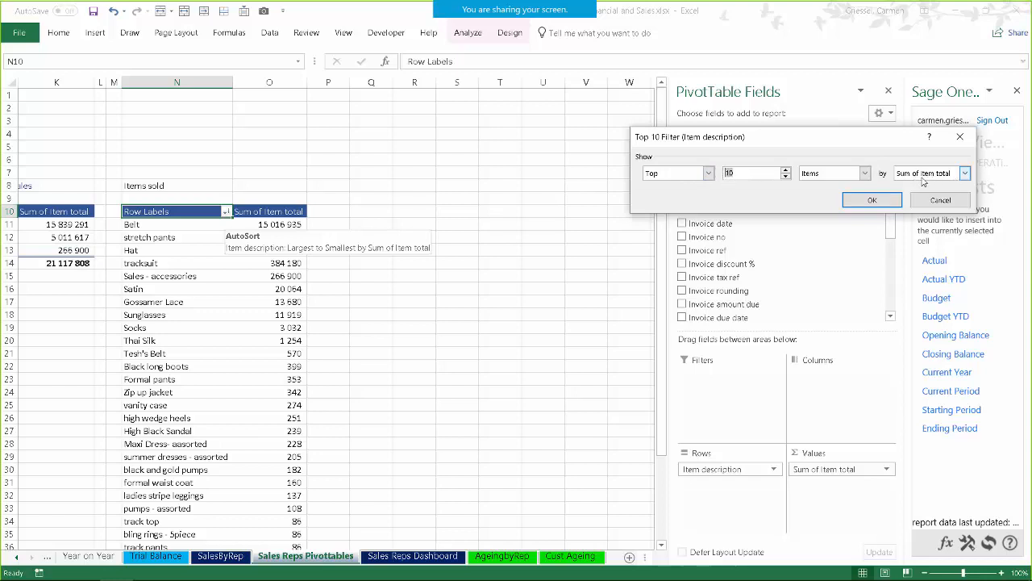
{"action": "left_click", "coordinate": [874, 201]}
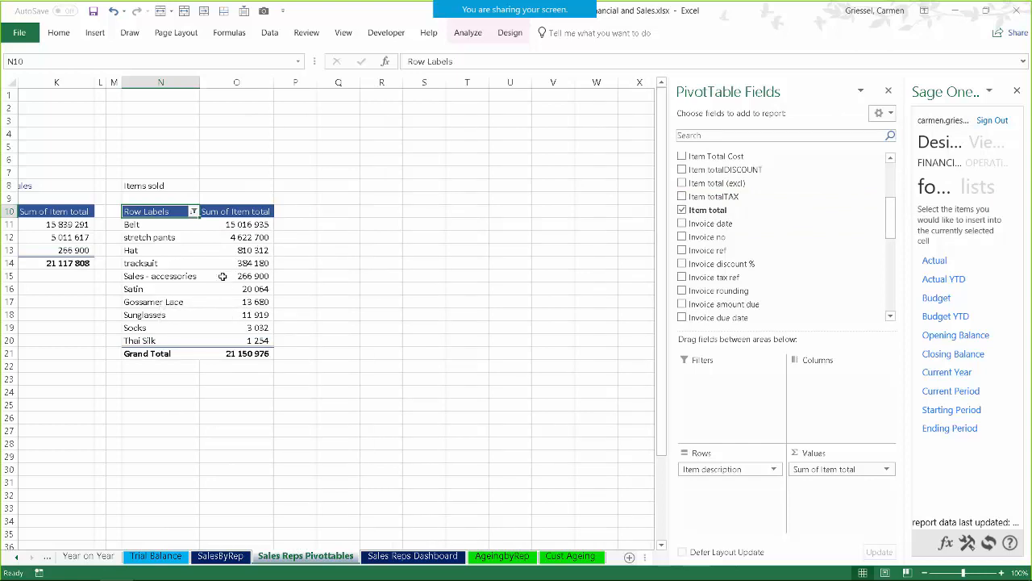
Step: Hide the PivotTable field list, and view the Sales Reps Dashboard sheet before returning to Sales Reps Pivottables
{"action": "mouse_move", "coordinate": [238, 288]}
{"action": "left_click", "coordinate": [888, 90]}
{"action": "left_click", "coordinate": [421, 340]}
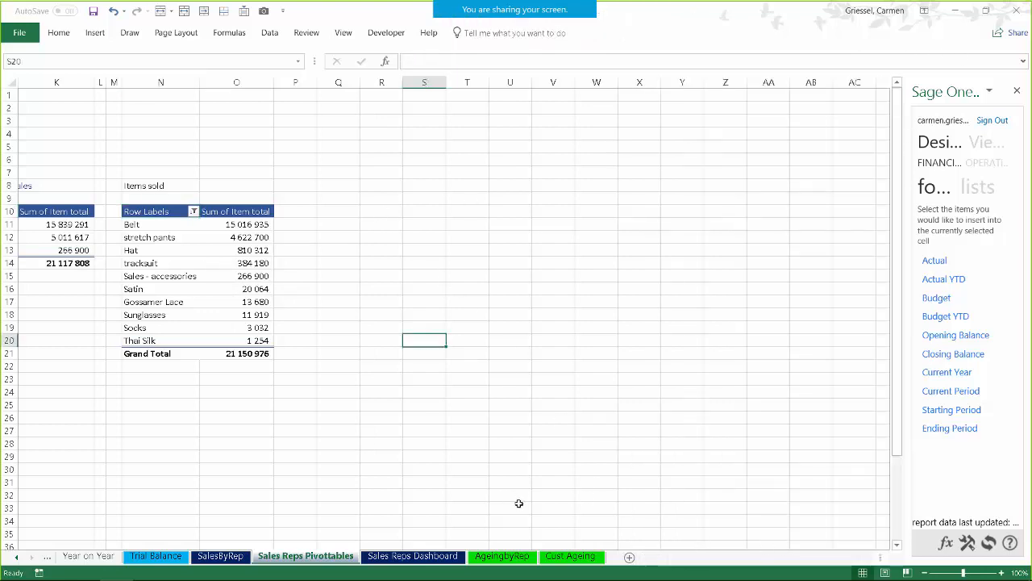
{"action": "scroll", "coordinate": [682, 401], "scroll_direction": "left", "scroll_amount": 5}
{"action": "left_click", "coordinate": [681, 401]}
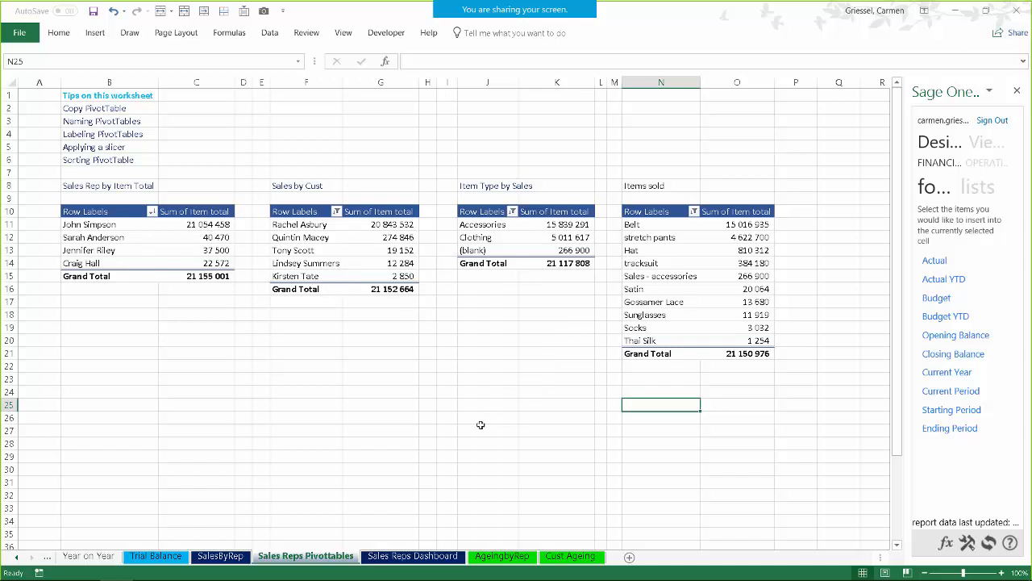
{"action": "left_click", "coordinate": [410, 556]}
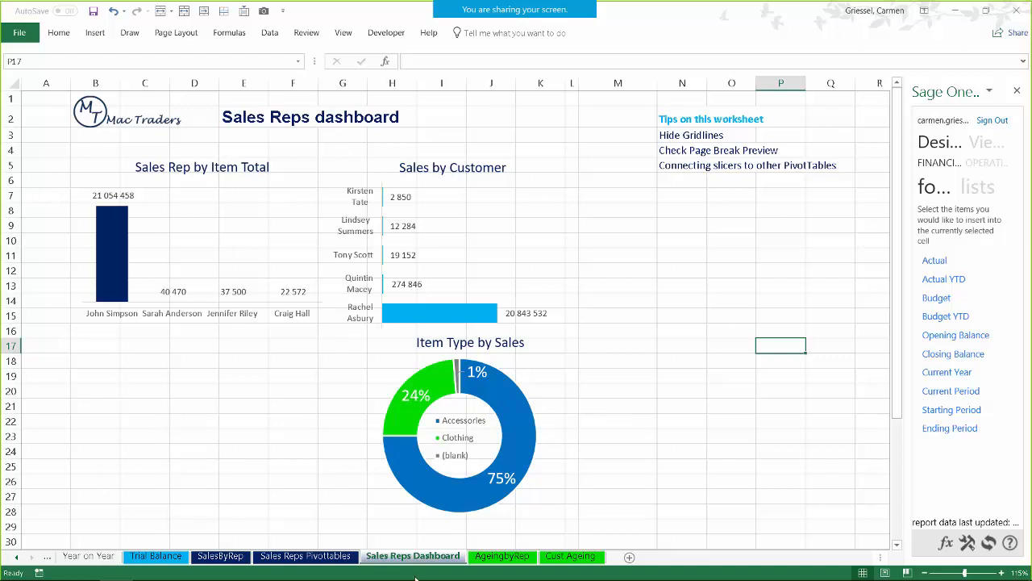
{"action": "left_click", "coordinate": [297, 557]}
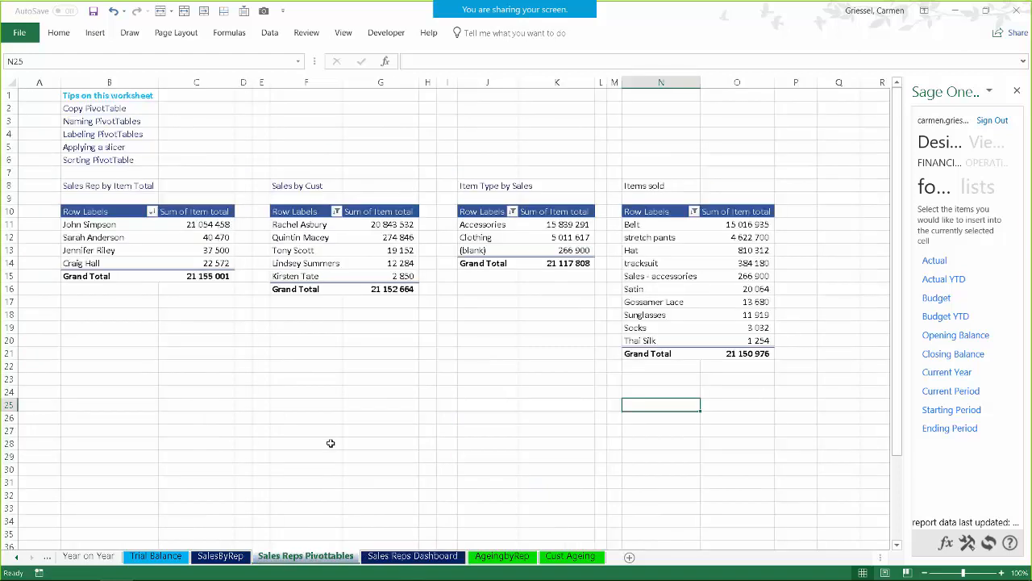
Step: Insert a Clustered Column PivotChart from the Items sold PivotTable and hide all field buttons on the chart
{"action": "left_click", "coordinate": [676, 262]}
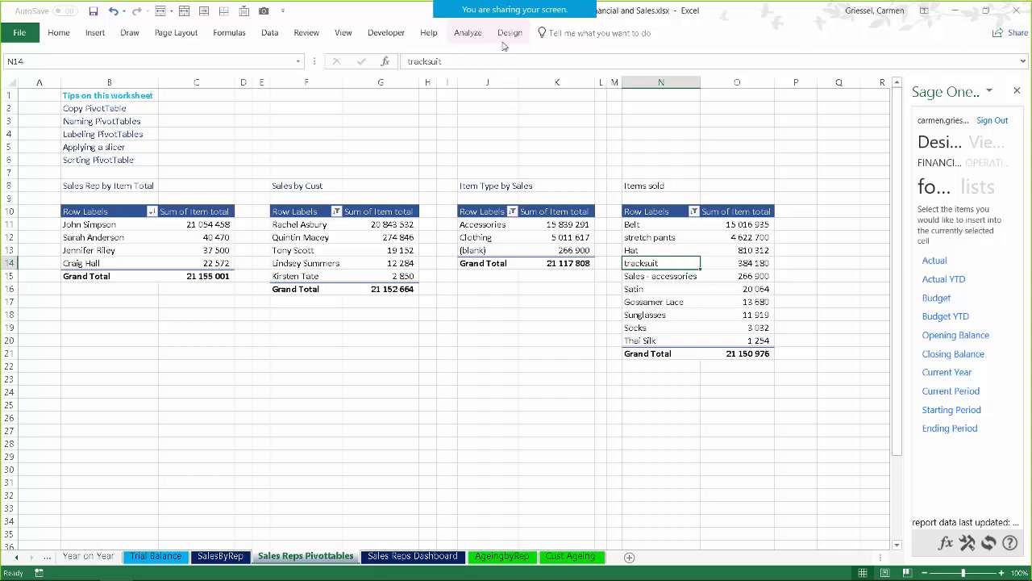
{"action": "left_click", "coordinate": [468, 34]}
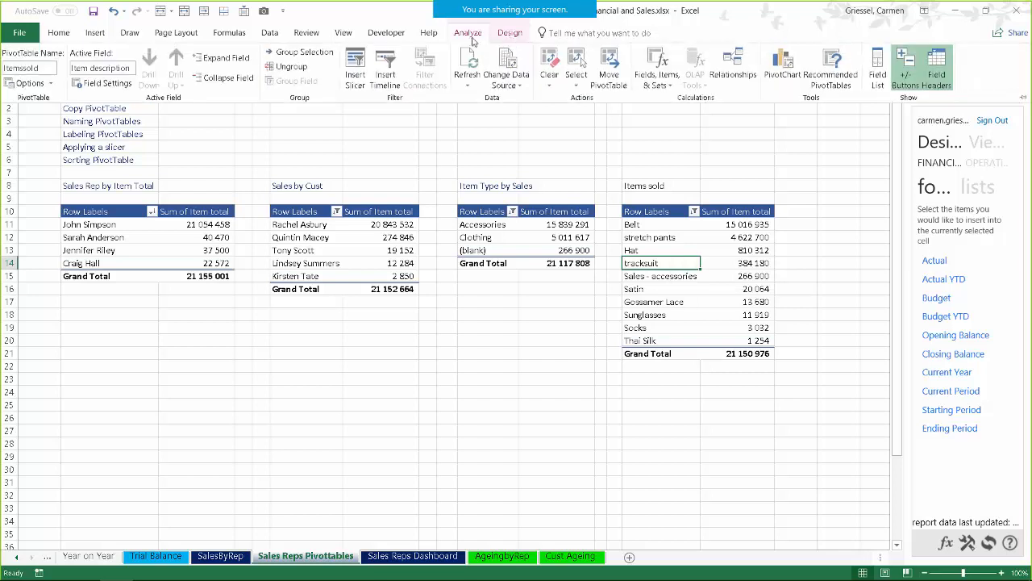
{"action": "left_click", "coordinate": [783, 71]}
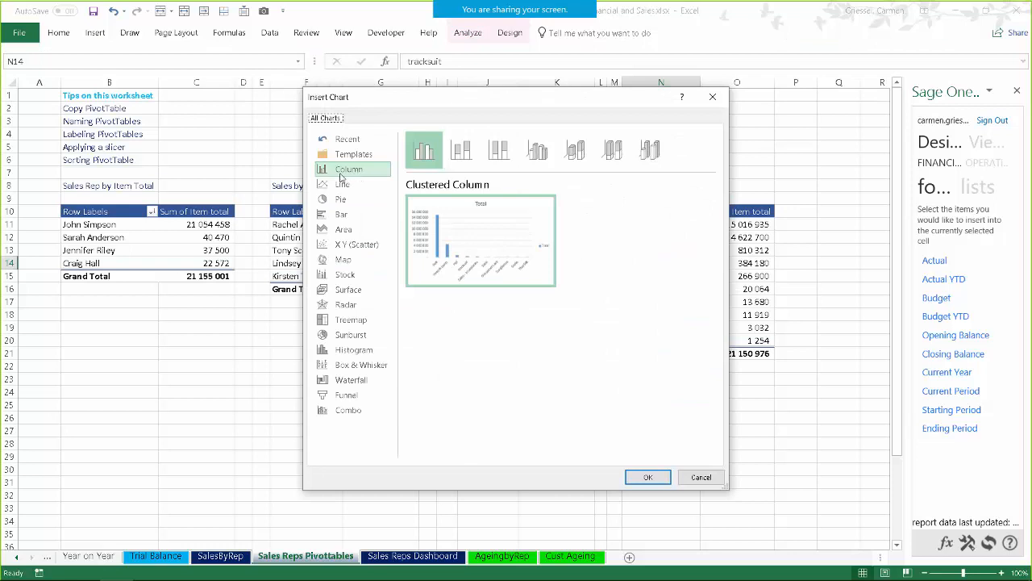
{"action": "left_click", "coordinate": [648, 477]}
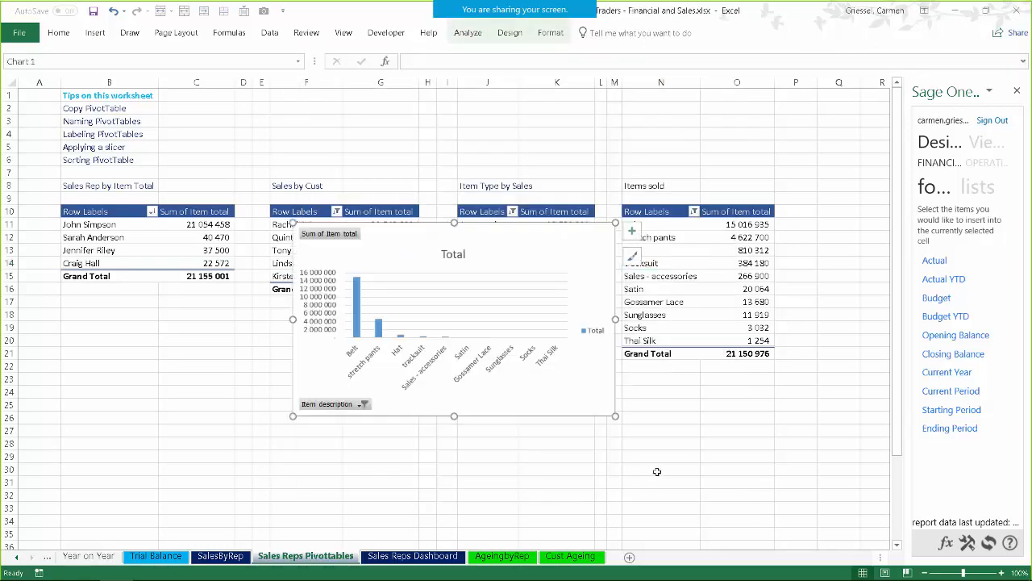
{"action": "right_click", "coordinate": [343, 235]}
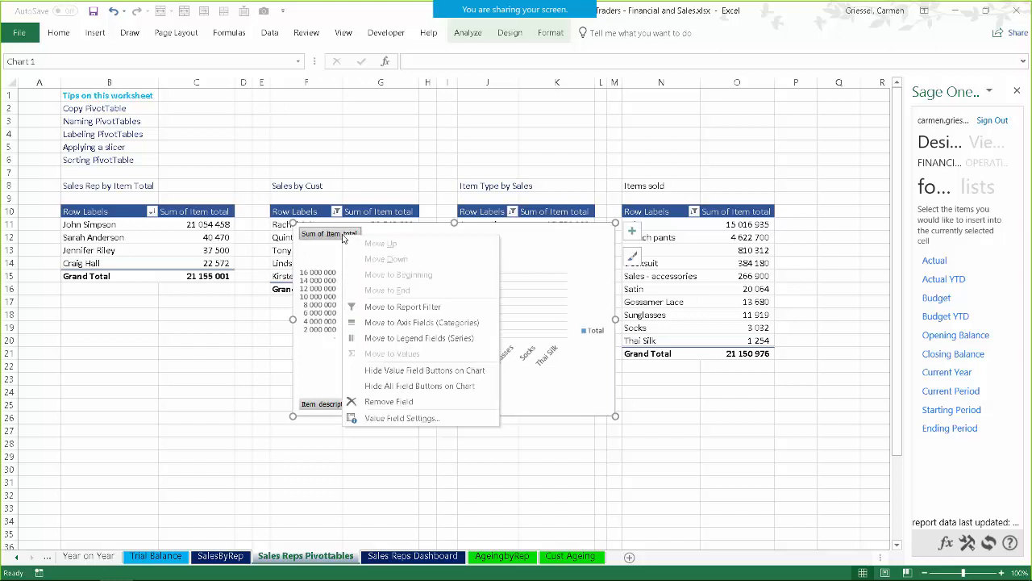
{"action": "left_click", "coordinate": [403, 385]}
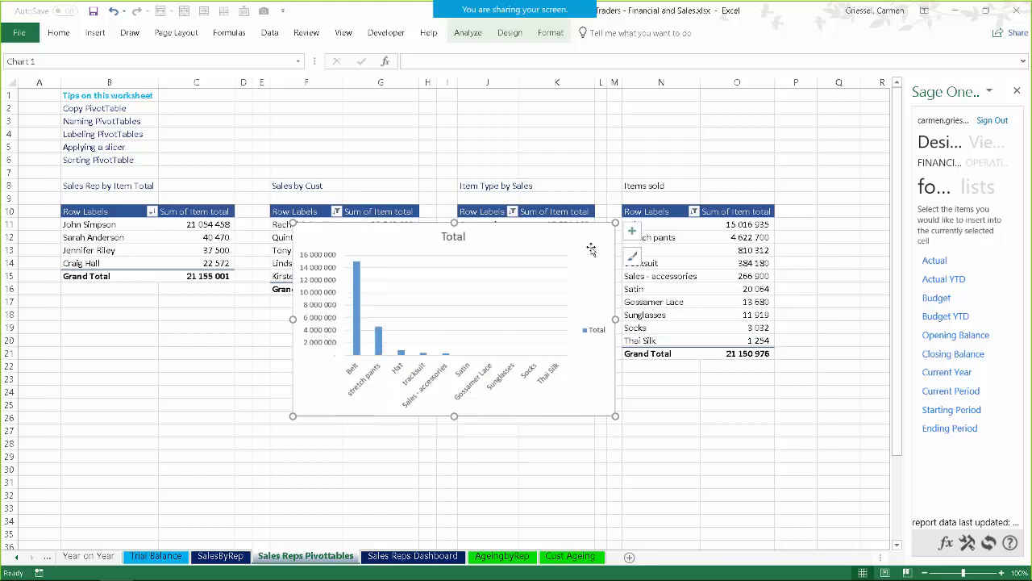
Step: Remove the gridlines, legend and primary vertical axis from the Items sold chart and add data labels
{"action": "left_click", "coordinate": [631, 232]}
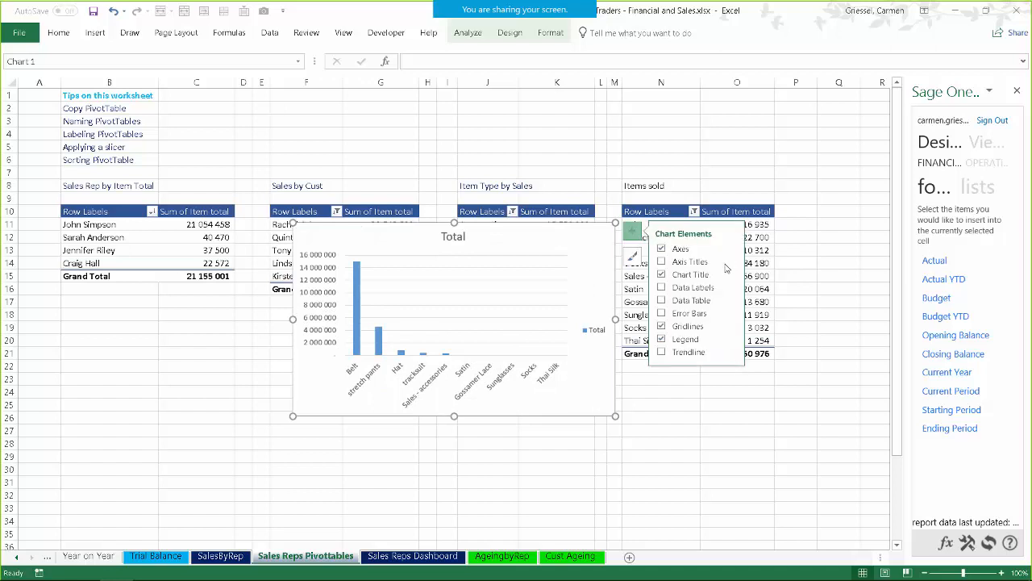
{"action": "left_click", "coordinate": [662, 326]}
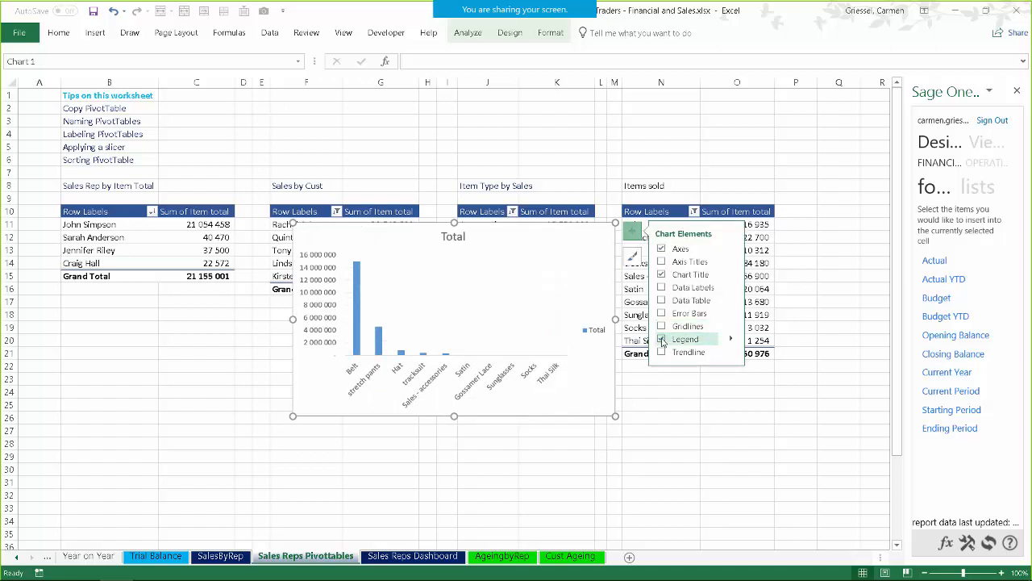
{"action": "left_click", "coordinate": [662, 339]}
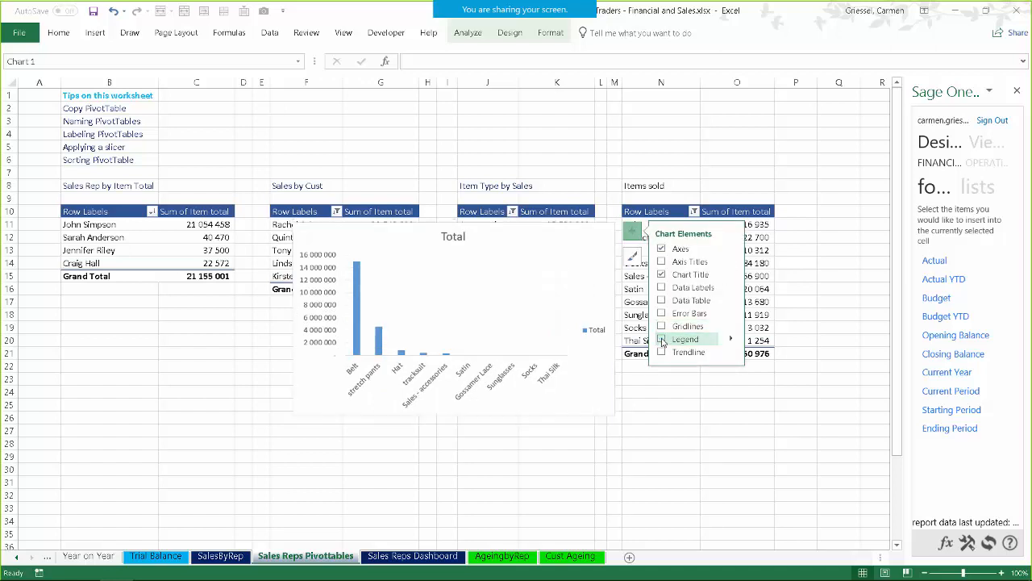
{"action": "left_click", "coordinate": [662, 288]}
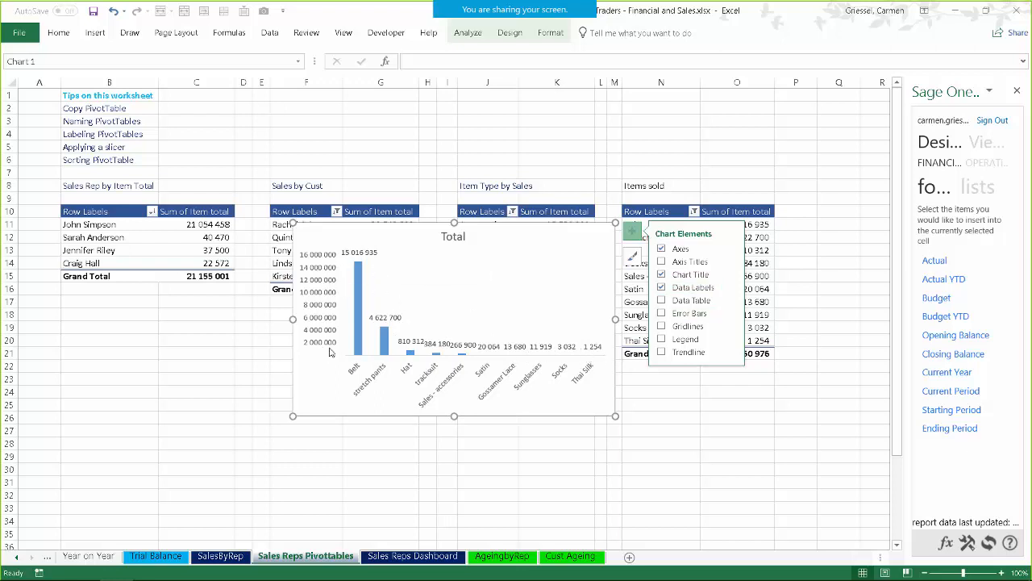
{"action": "left_click", "coordinate": [732, 248]}
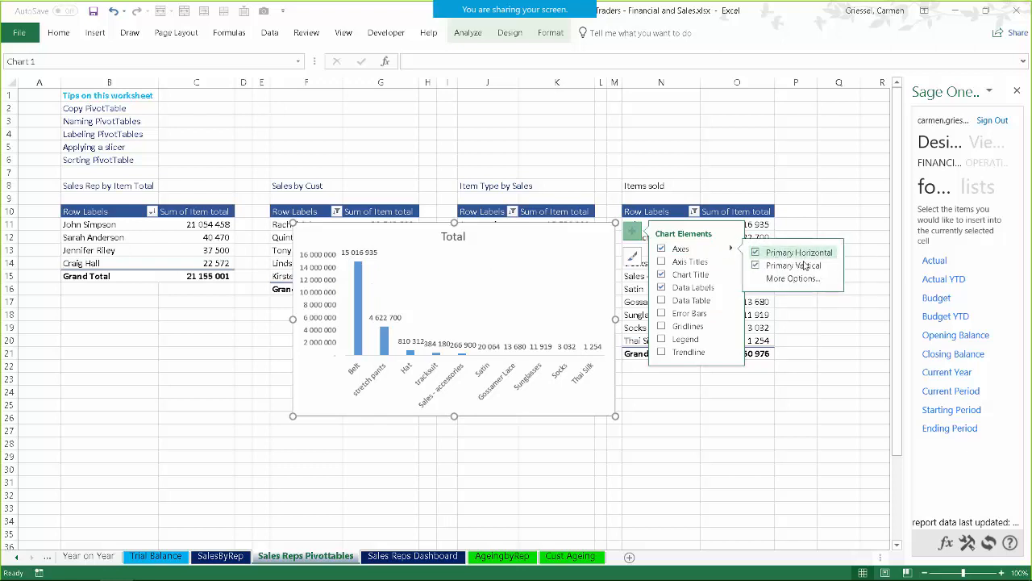
{"action": "left_click", "coordinate": [756, 267]}
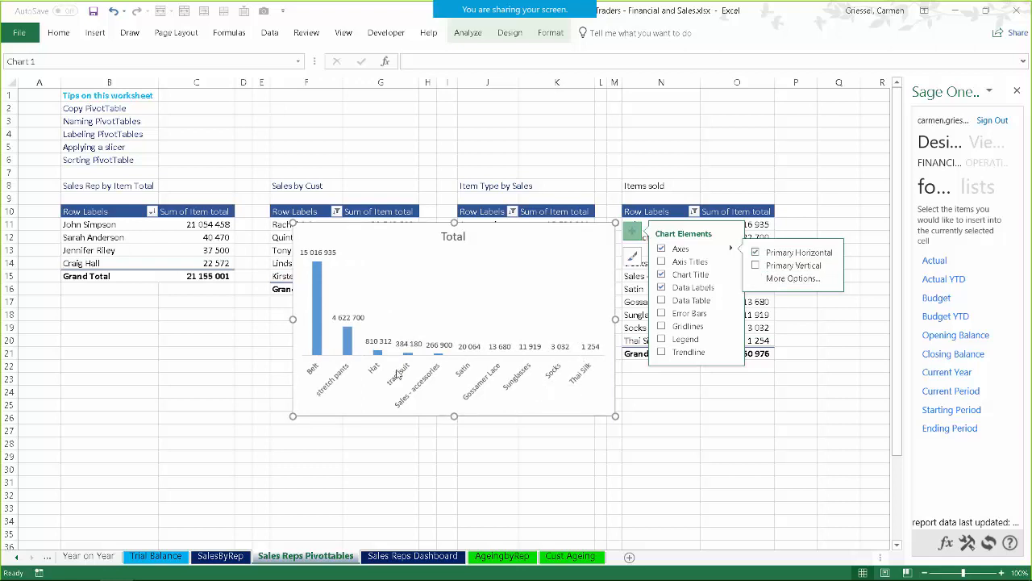
Step: Change the chart title to "Top 10 Items sold"
{"action": "left_click", "coordinate": [443, 236]}
{"action": "double_click", "coordinate": [442, 237]}
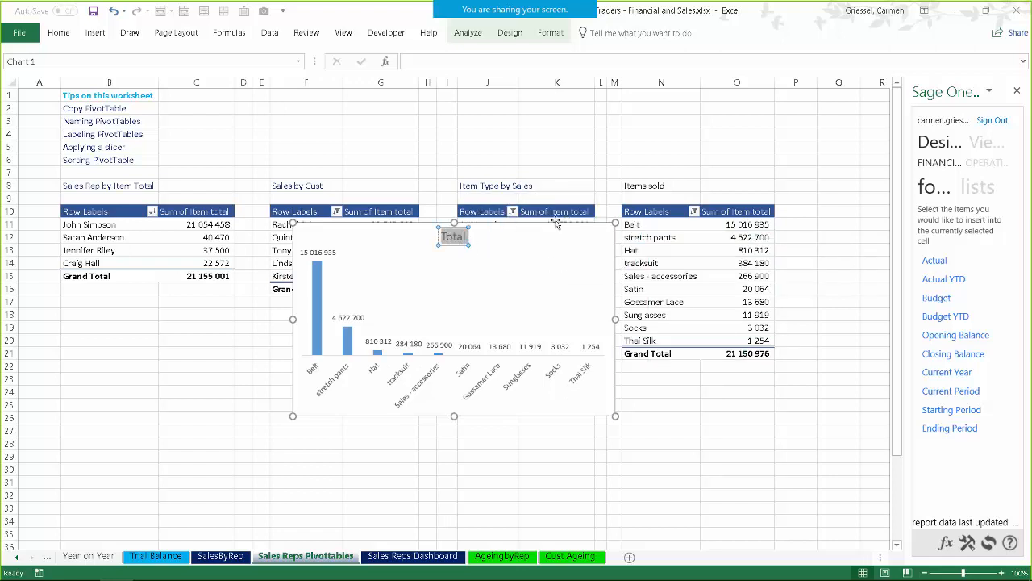
{"action": "key", "text": "BackSpace"}
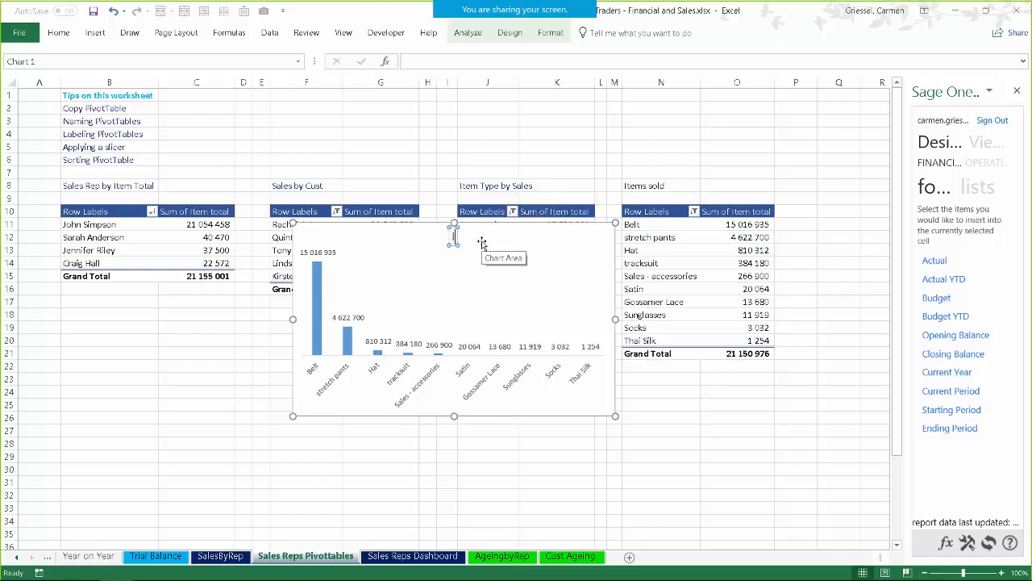
{"action": "type", "text": "Items"}
{"action": "key", "text": "BackSpace"}
{"action": "key", "text": "BackSpace"}
{"action": "key", "text": "BackSpace"}
{"action": "key", "text": "BackSpace"}
{"action": "key", "text": "BackSpace"}
{"action": "type", "text": "Top 10 it"}
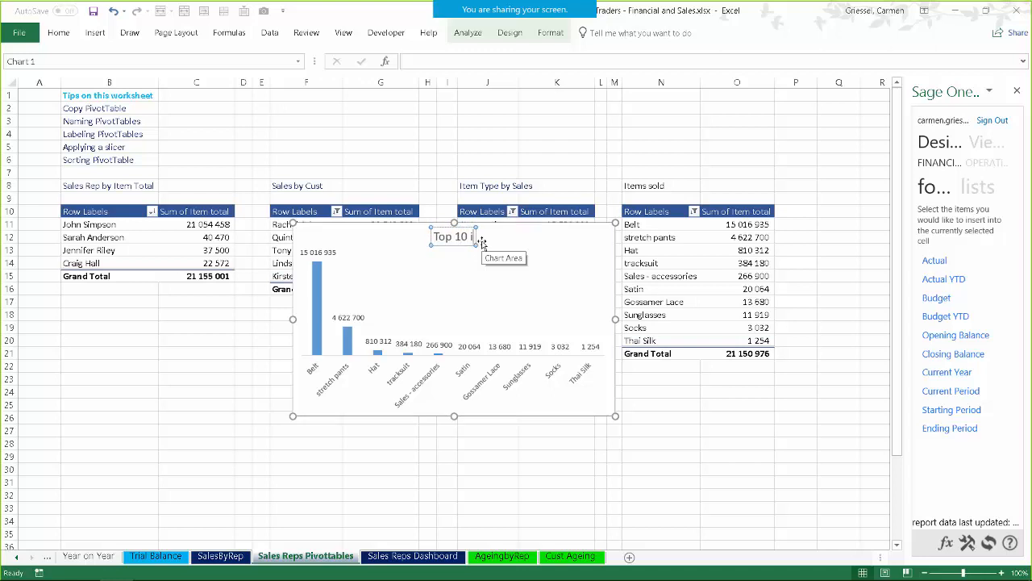
{"action": "key", "text": "BackSpace"}
{"action": "key", "text": "BackSpace"}
{"action": "type", "text": "Items sold"}
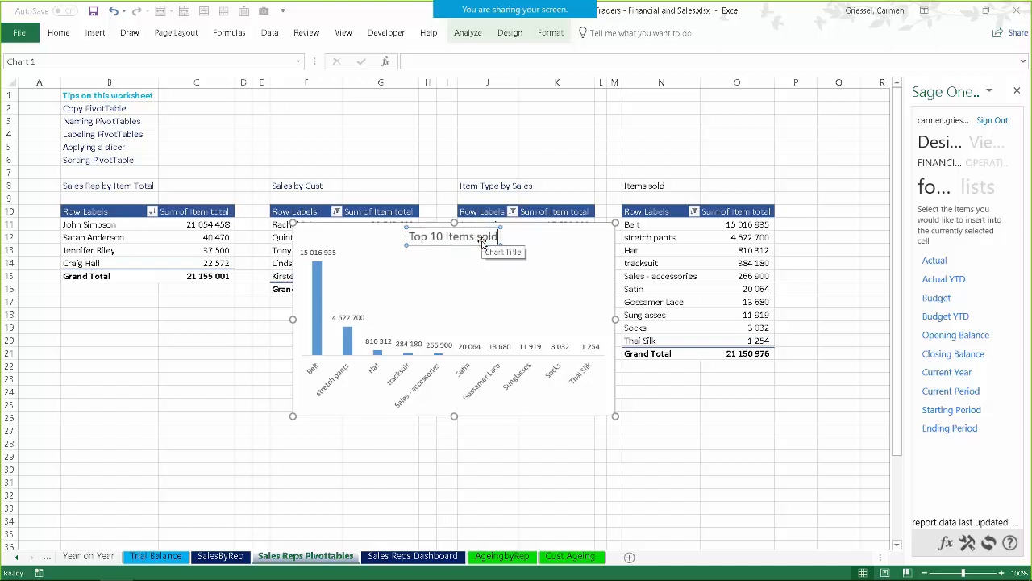
Step: Format the Top 10 Items sold chart area with no fill and no outline, and collapse the ribbon
{"action": "left_click", "coordinate": [570, 235]}
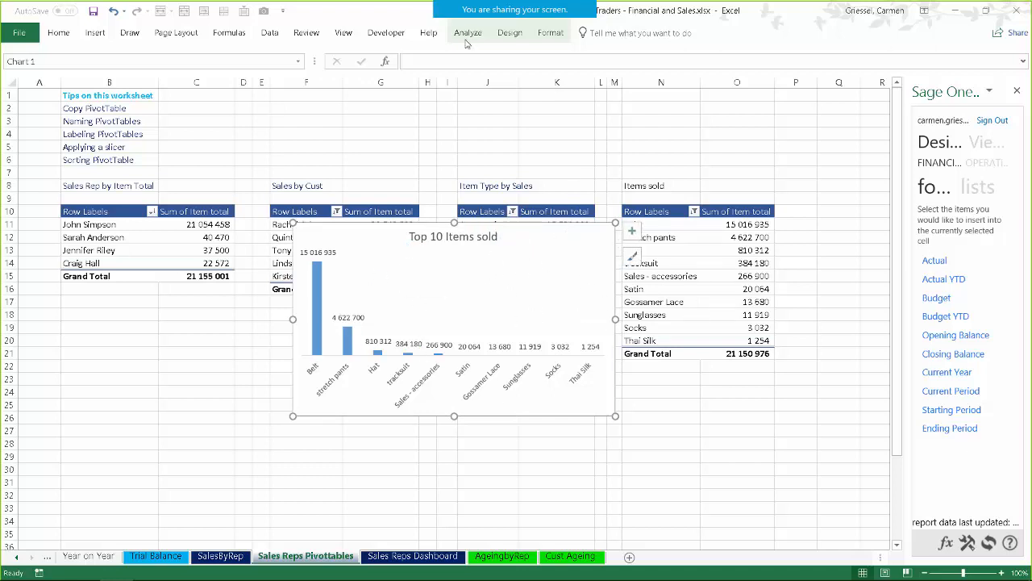
{"action": "left_click", "coordinate": [551, 33]}
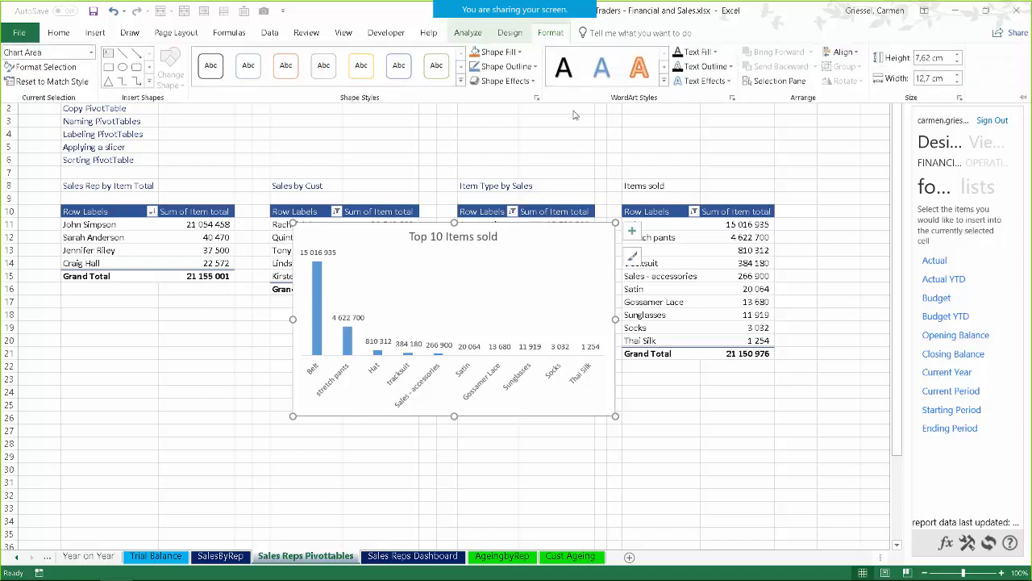
{"action": "left_click", "coordinate": [522, 52]}
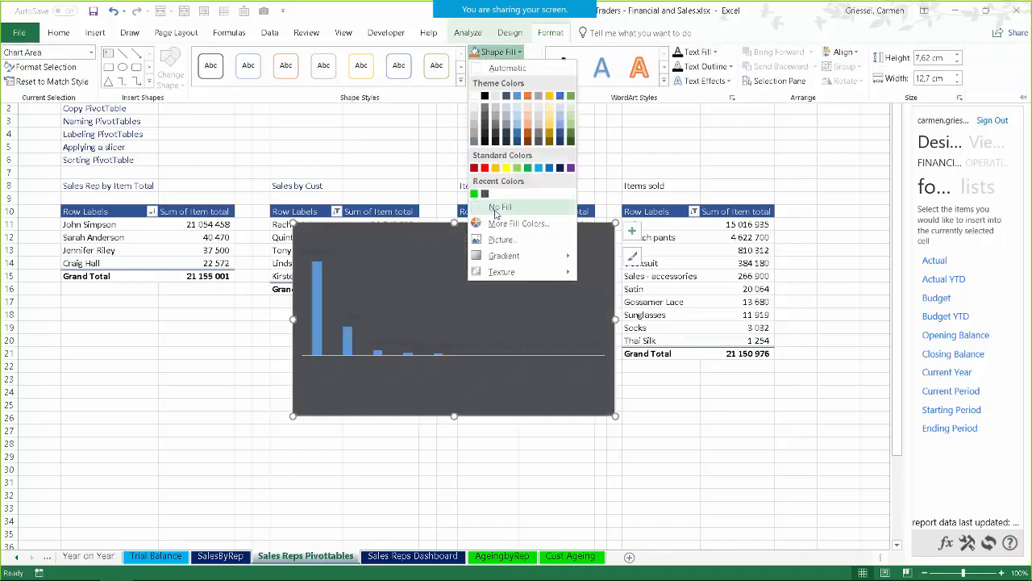
{"action": "left_click", "coordinate": [490, 205]}
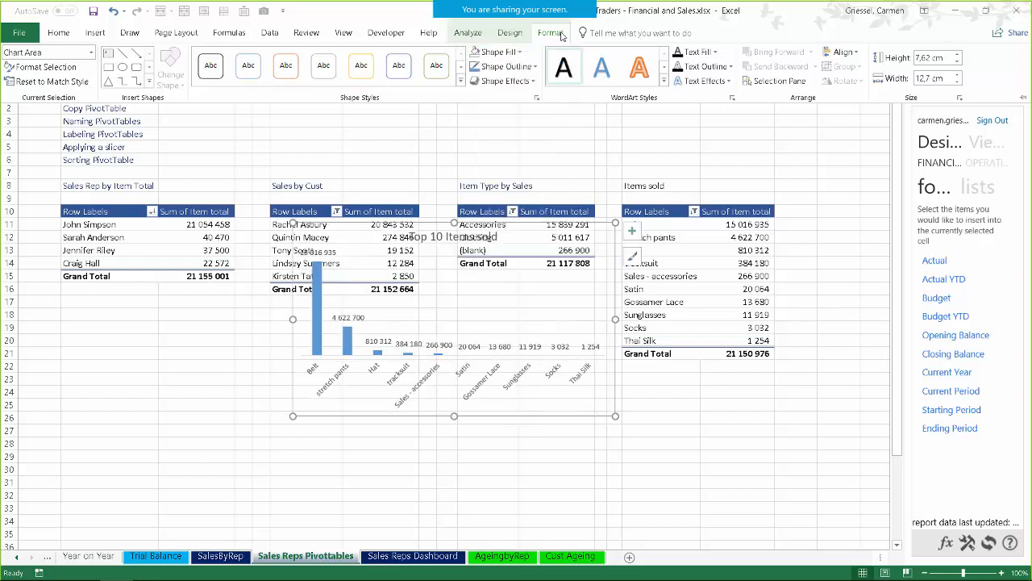
{"action": "left_click", "coordinate": [508, 66]}
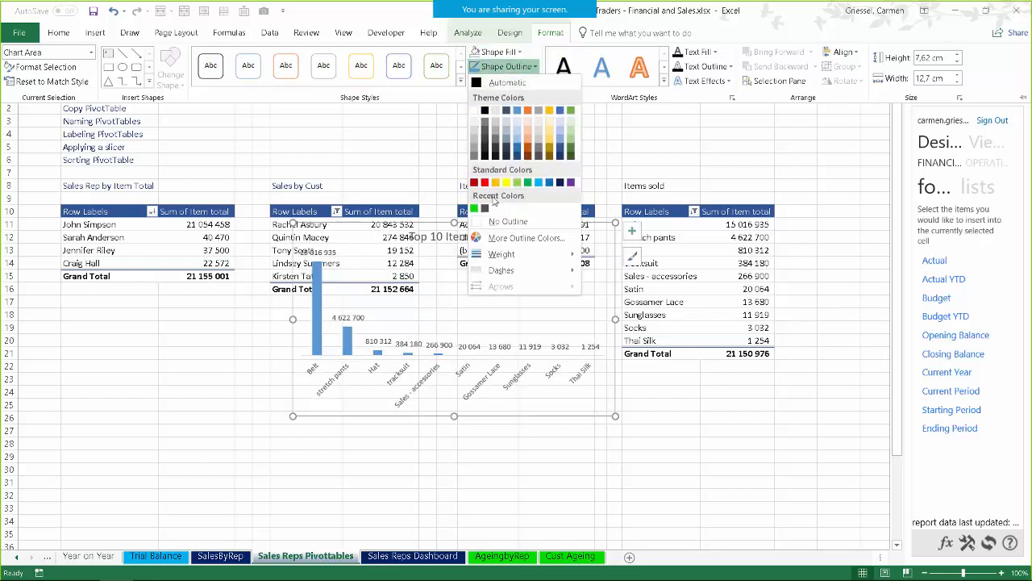
{"action": "left_click", "coordinate": [508, 221]}
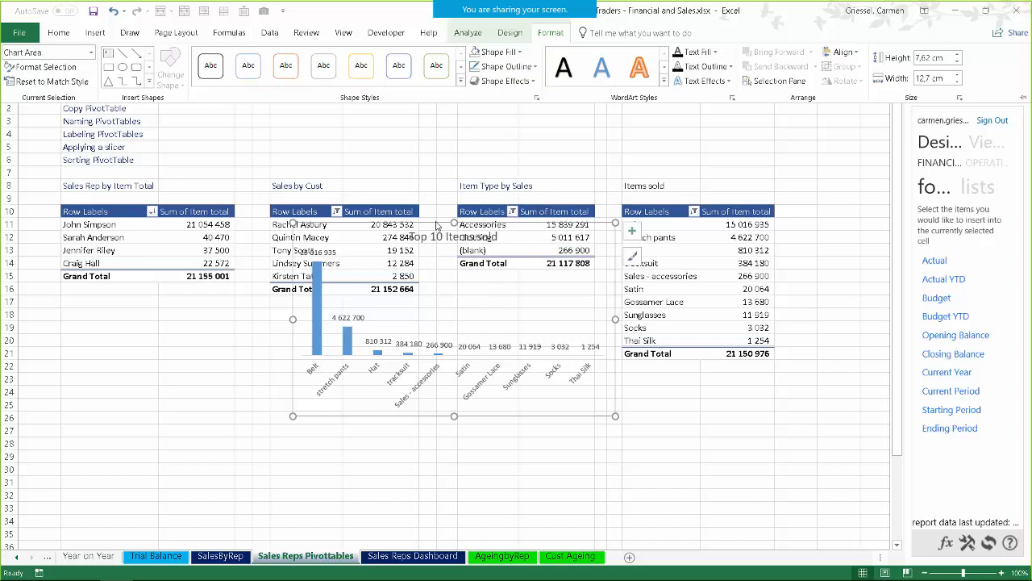
{"action": "key", "text": "ctrl+F1"}
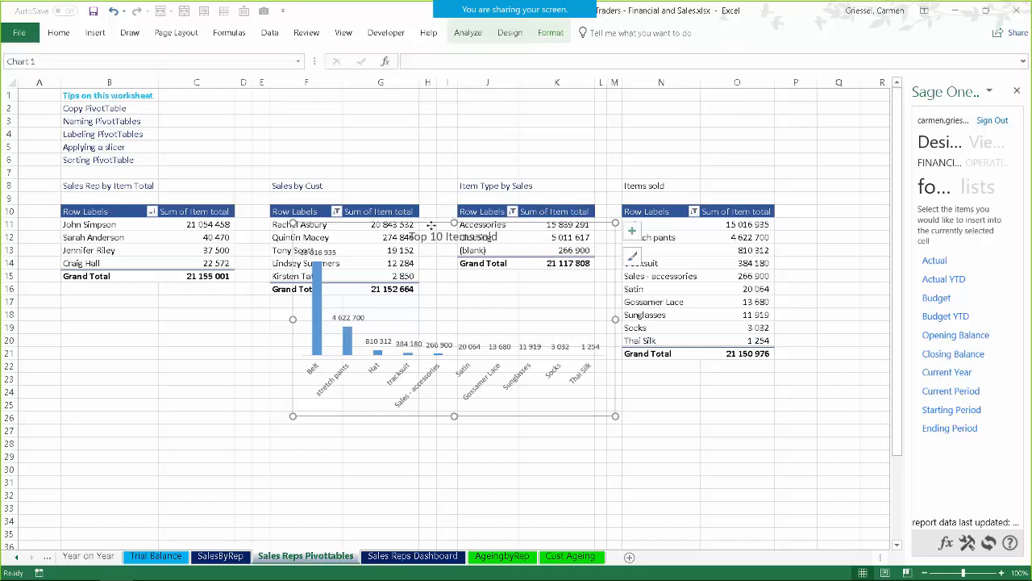
Step: Move the Top 10 Items sold chart below the PivotTables, then cut and paste it at cell B18 of the Sales Reps Dashboard sheet
{"action": "left_click_drag", "start_coordinate": [432, 226], "coordinate": [358, 333]}
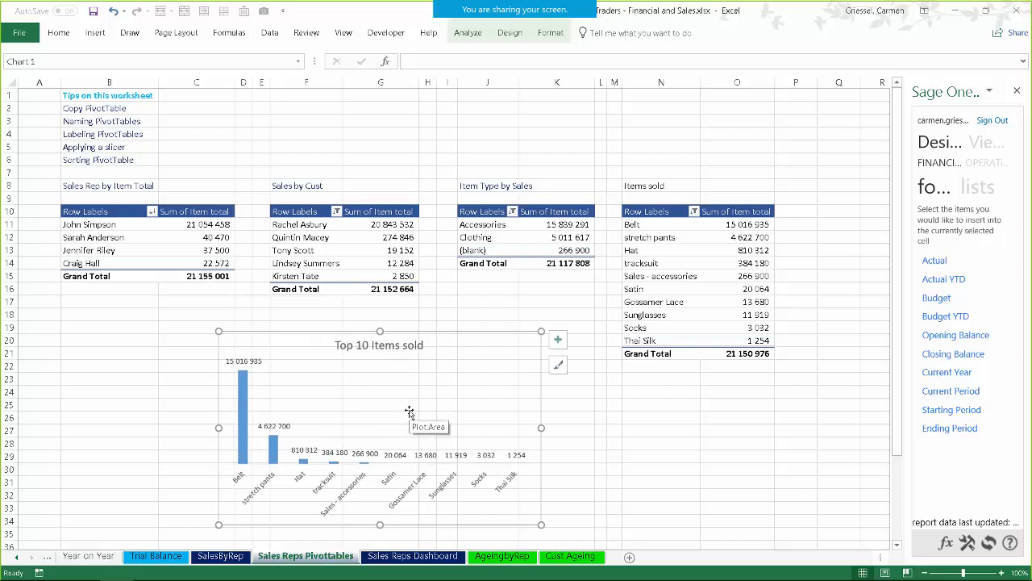
{"action": "right_click", "coordinate": [435, 333]}
{"action": "left_click", "coordinate": [457, 268]}
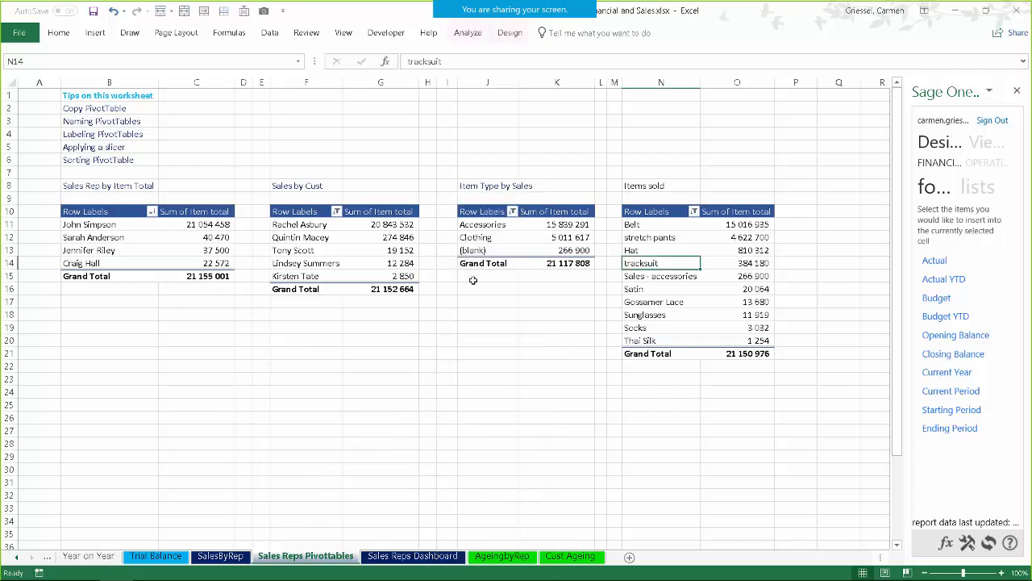
{"action": "left_click", "coordinate": [399, 557]}
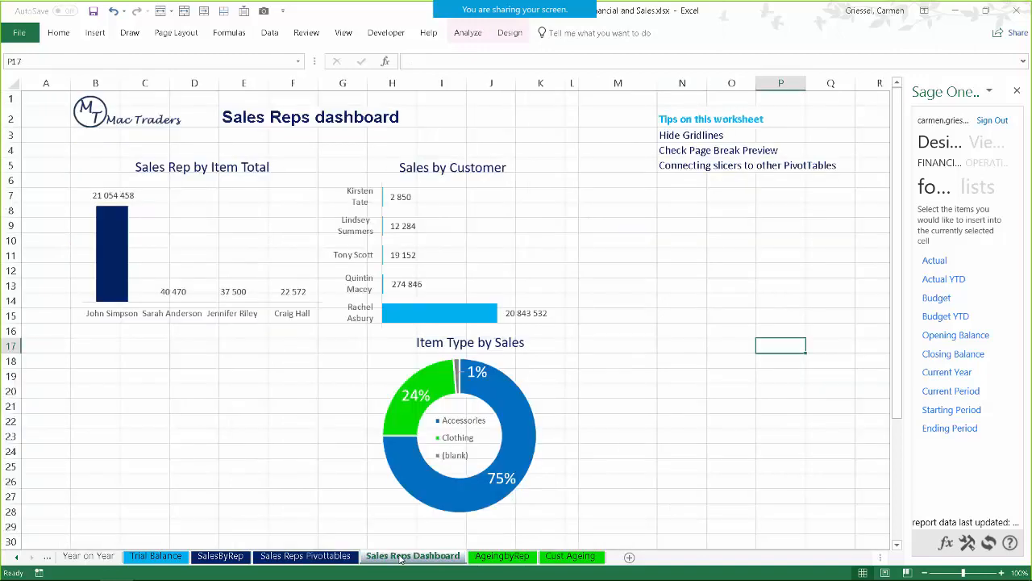
{"action": "left_click", "coordinate": [77, 365]}
{"action": "right_click", "coordinate": [80, 364]}
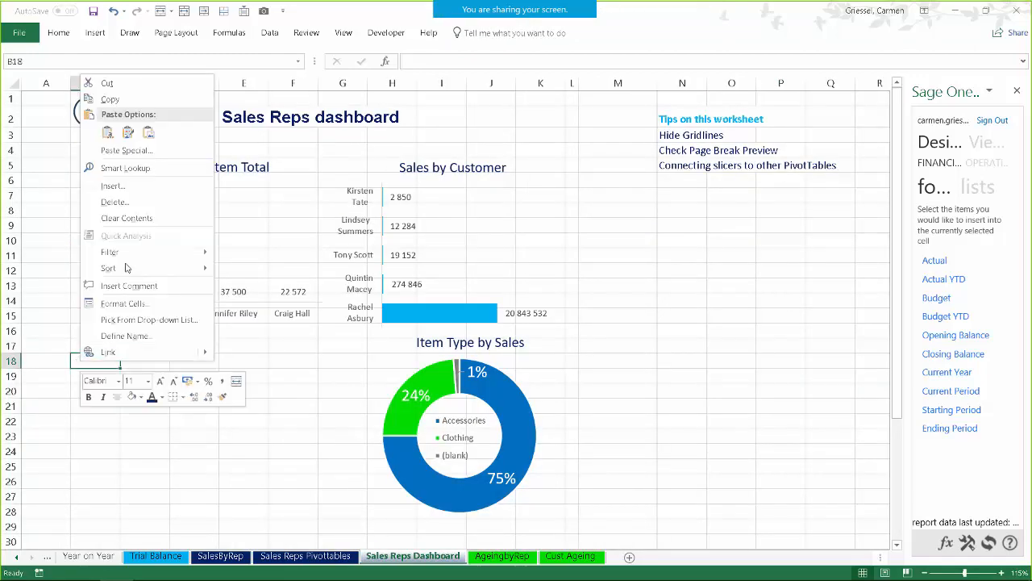
{"action": "left_click", "coordinate": [108, 132]}
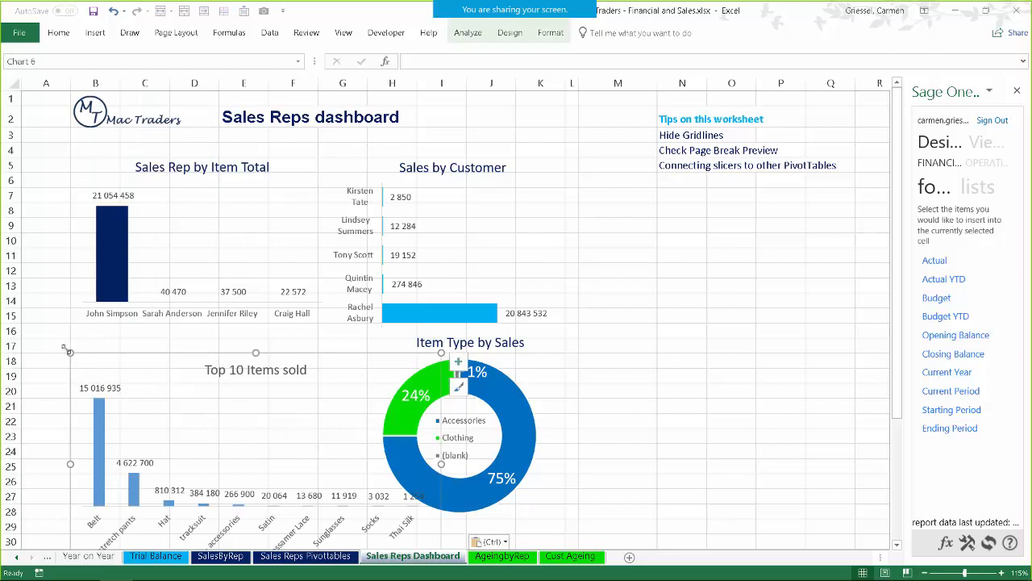
Step: Position the Top 10 Items sold chart under Sales Rep by Item Total and shrink it to fit beside the doughnut chart, about rows 17 to 29
{"action": "left_click_drag", "start_coordinate": [70, 353], "coordinate": [113, 342]}
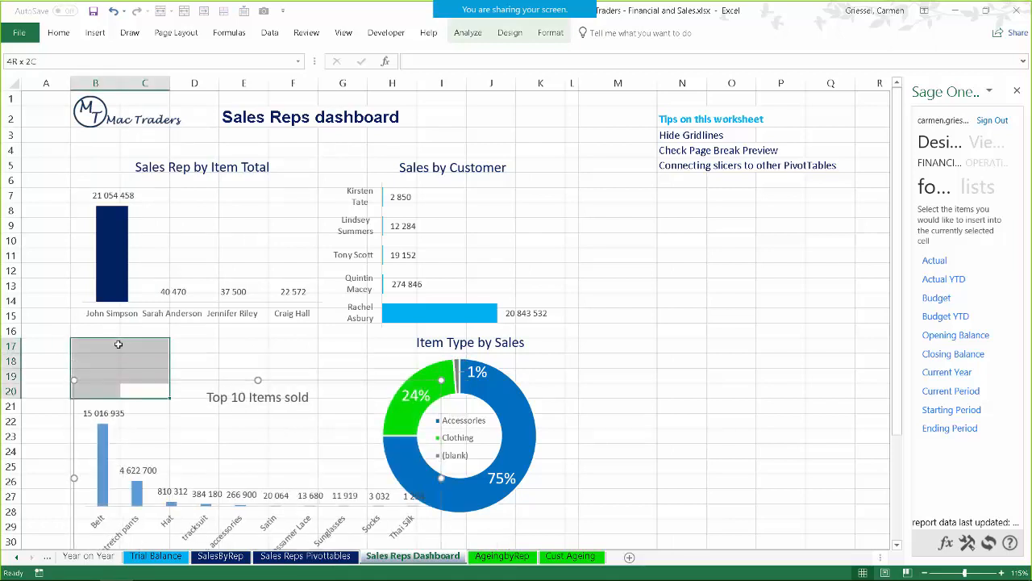
{"action": "left_click", "coordinate": [188, 384]}
{"action": "left_click", "coordinate": [121, 401]}
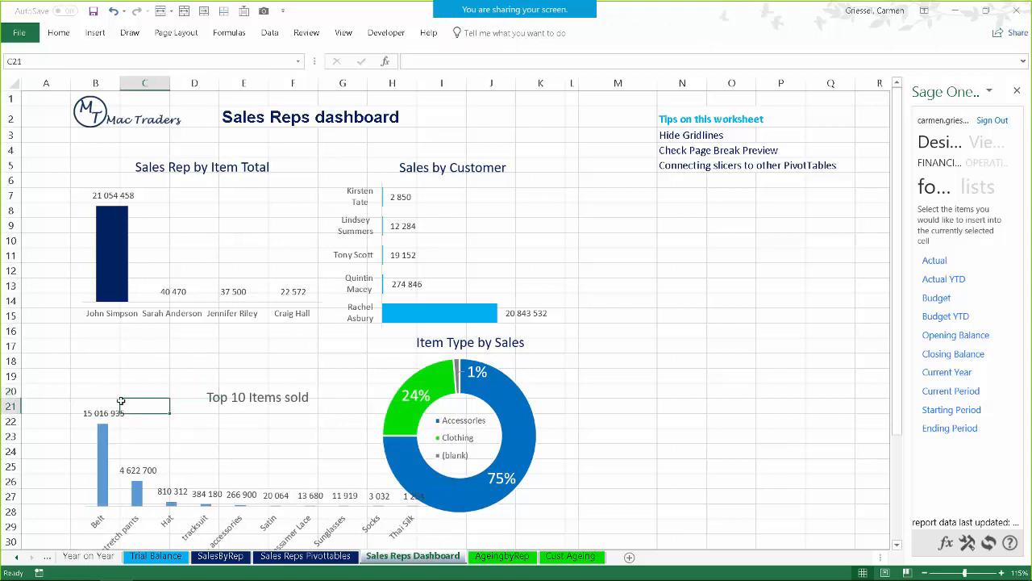
{"action": "left_click", "coordinate": [277, 395]}
{"action": "left_click_drag", "start_coordinate": [244, 380], "coordinate": [221, 342]}
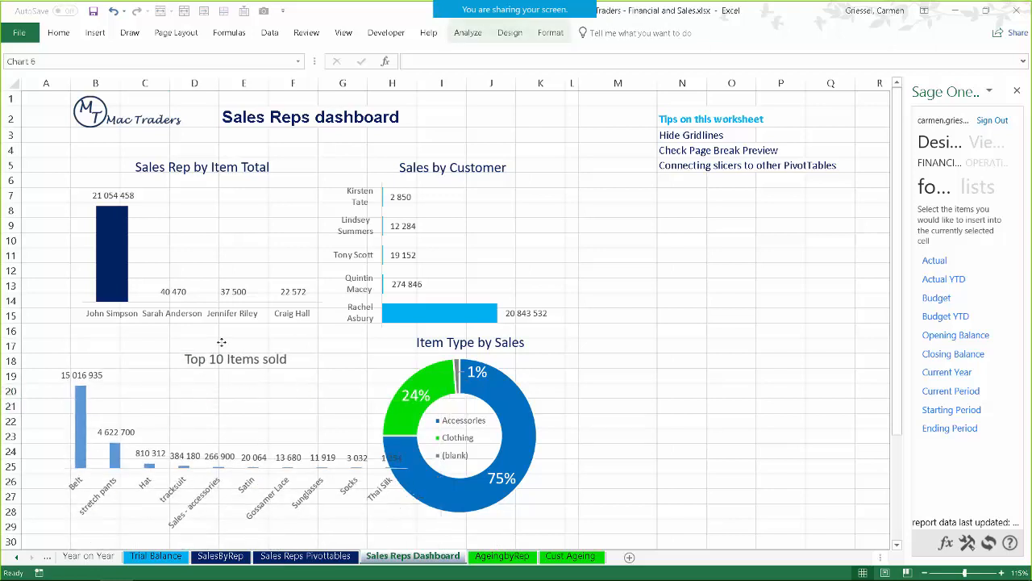
{"action": "left_click_drag", "start_coordinate": [423, 440], "coordinate": [370, 440]}
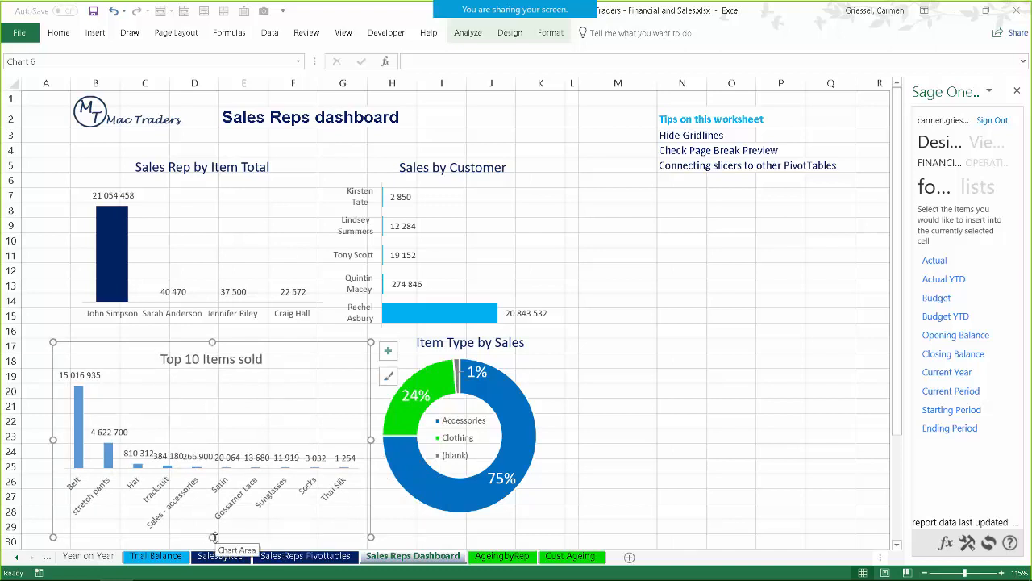
{"action": "left_click_drag", "start_coordinate": [213, 537], "coordinate": [214, 529]}
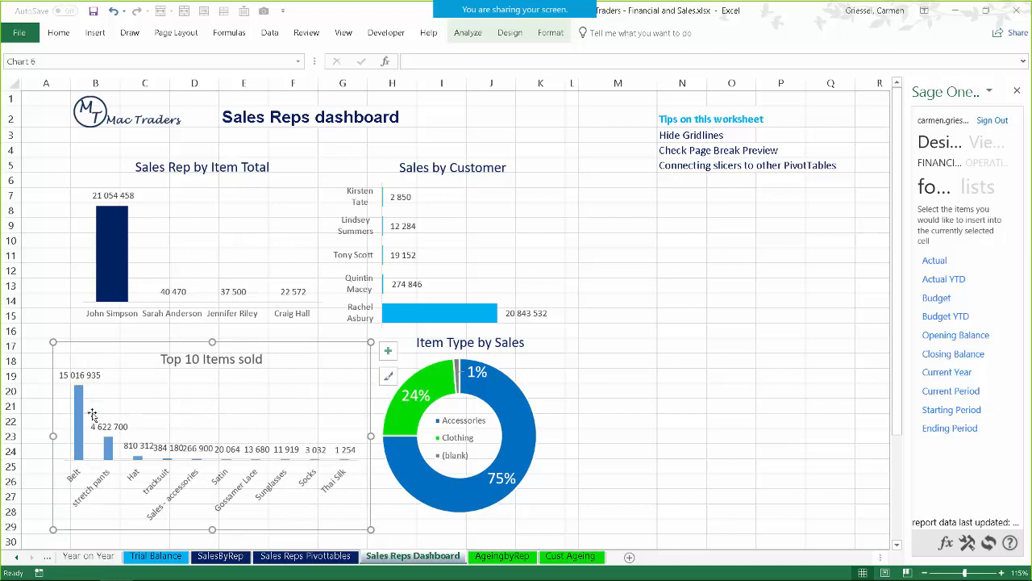
Step: Select the data labels of the Top 10 Items sold chart
{"action": "left_click", "coordinate": [153, 450]}
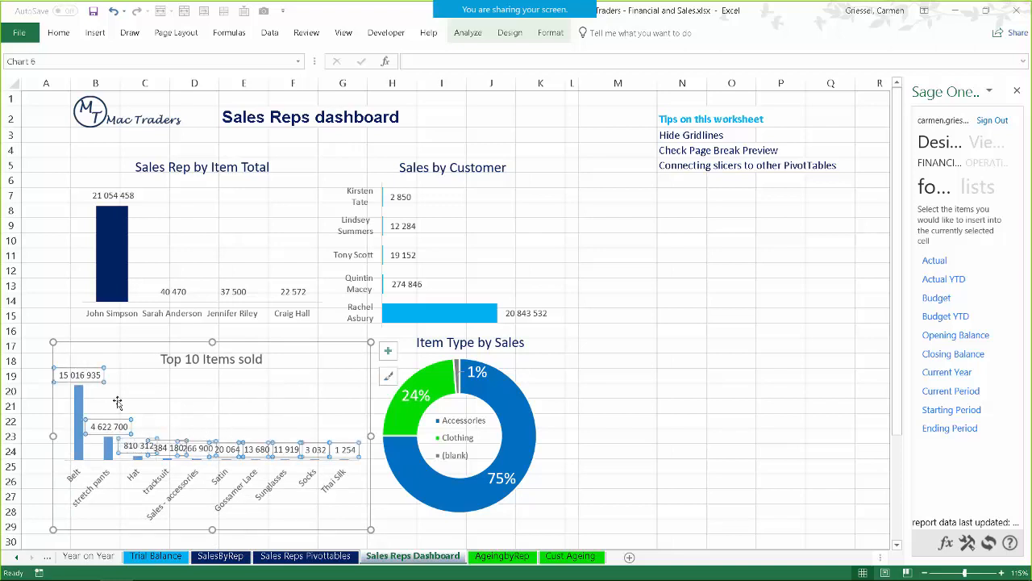
Step: Look through the effects, fill and series options for the columns of the Top 10 Items sold chart
{"action": "right_click", "coordinate": [69, 377]}
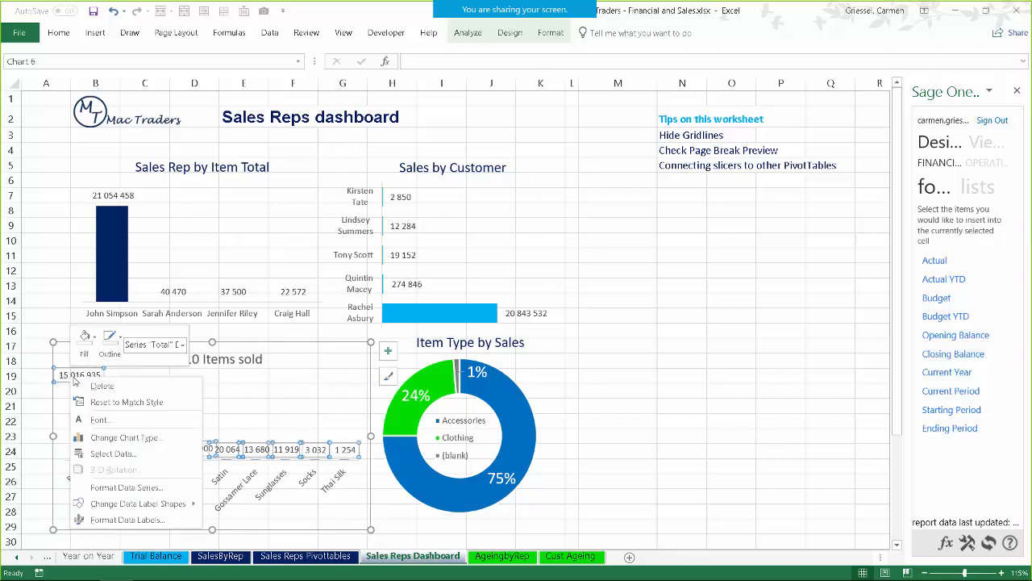
{"action": "left_click", "coordinate": [126, 489]}
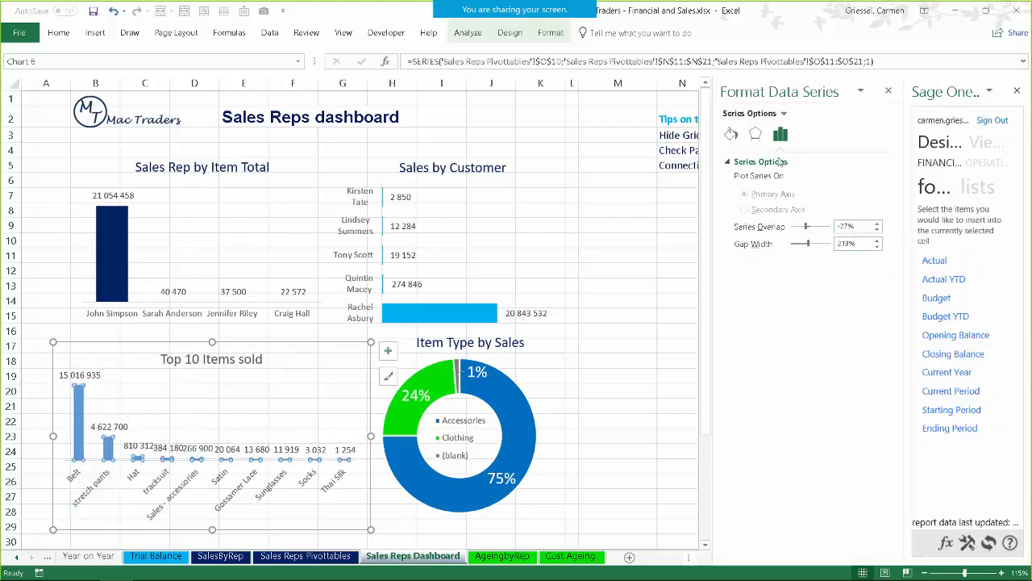
{"action": "left_click", "coordinate": [754, 134]}
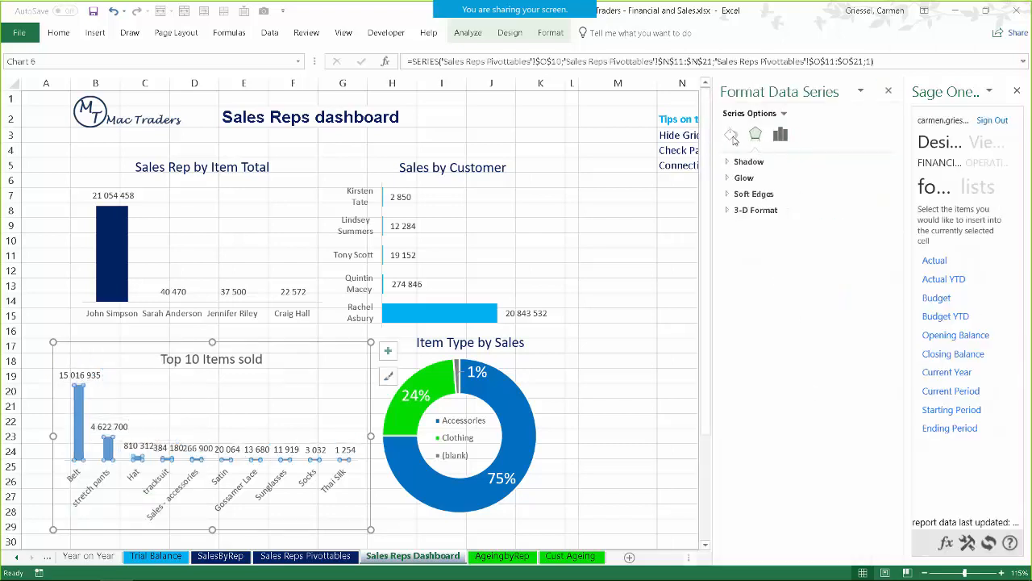
{"action": "left_click", "coordinate": [731, 135]}
{"action": "left_click", "coordinate": [779, 134]}
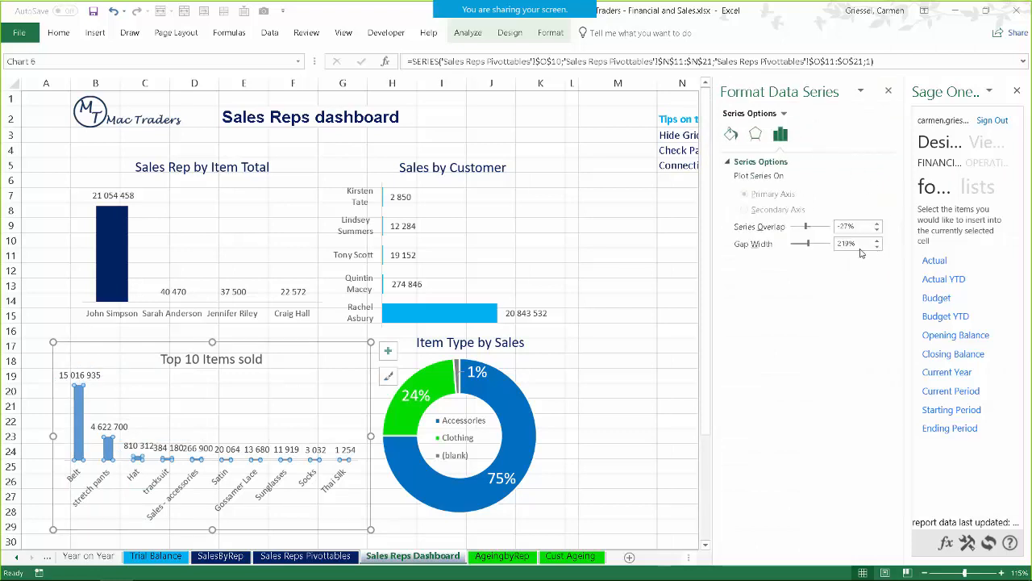
{"action": "left_click_drag", "start_coordinate": [807, 245], "coordinate": [796, 249]}
{"action": "left_click", "coordinate": [541, 375]}
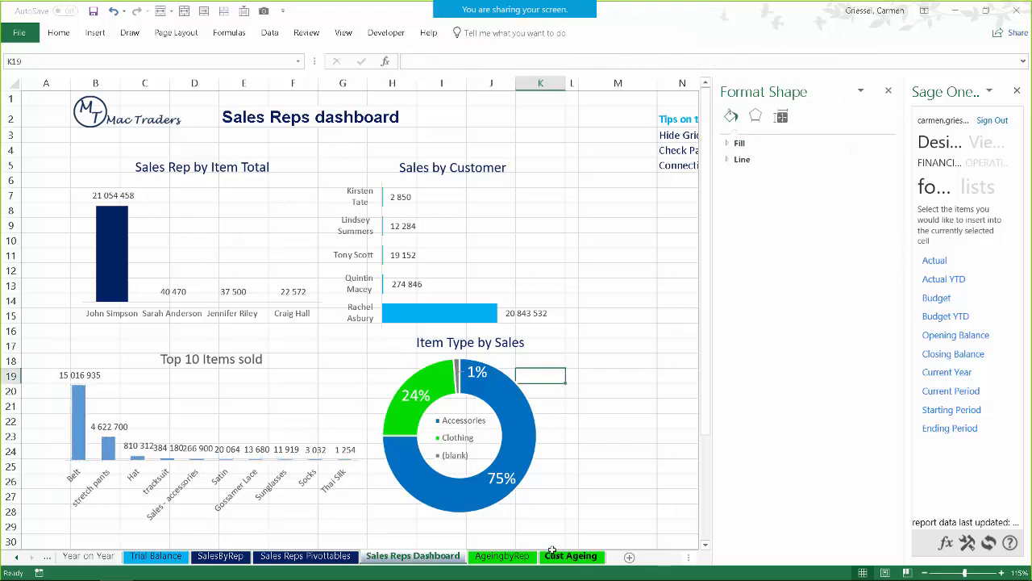
Step: Set the font colour of the Top 10 Items sold chart title to the standard dark blue
{"action": "left_click", "coordinate": [158, 368]}
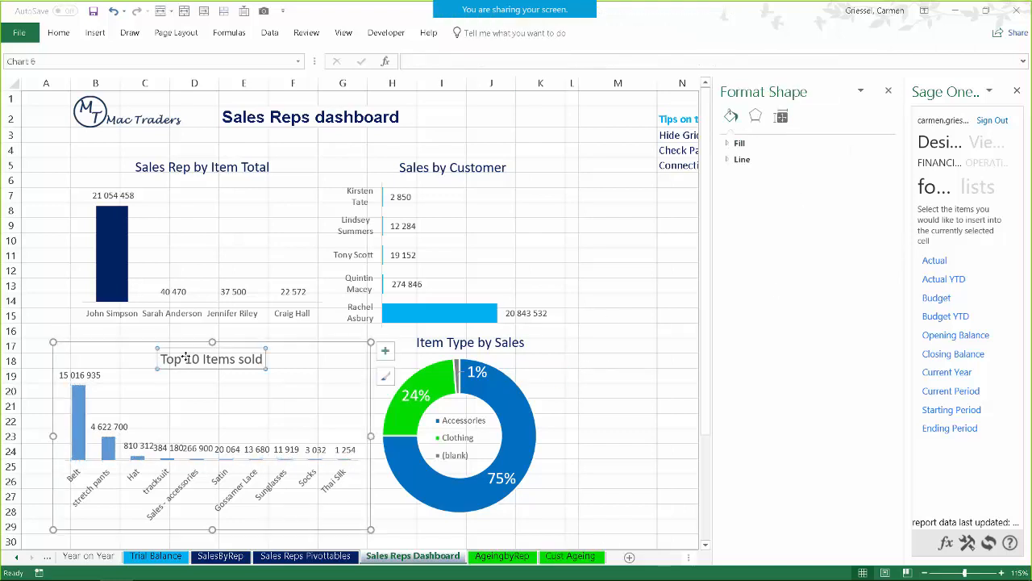
{"action": "left_click_drag", "start_coordinate": [160, 359], "coordinate": [270, 358]}
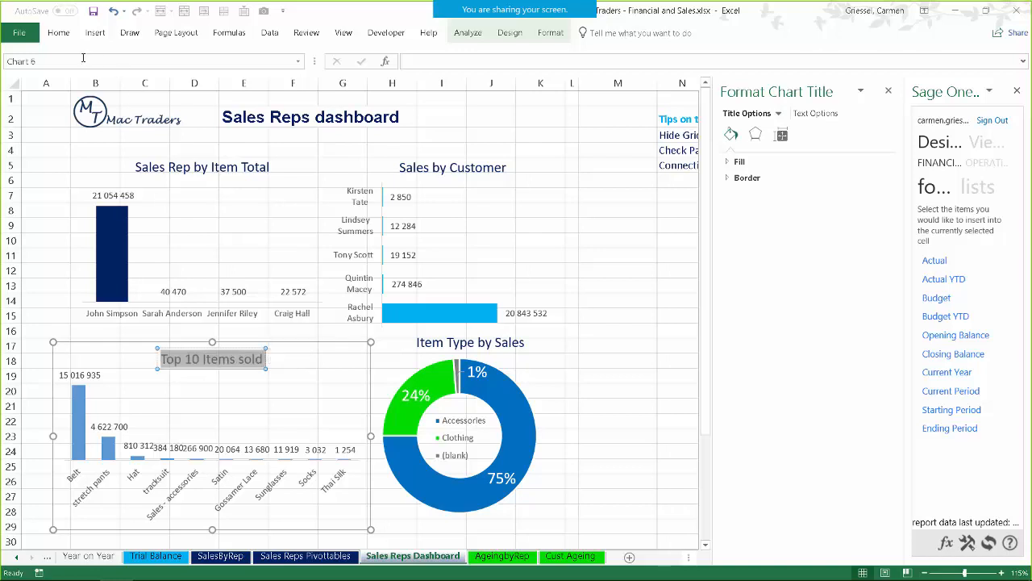
{"action": "left_click", "coordinate": [58, 33]}
{"action": "left_click", "coordinate": [221, 78]}
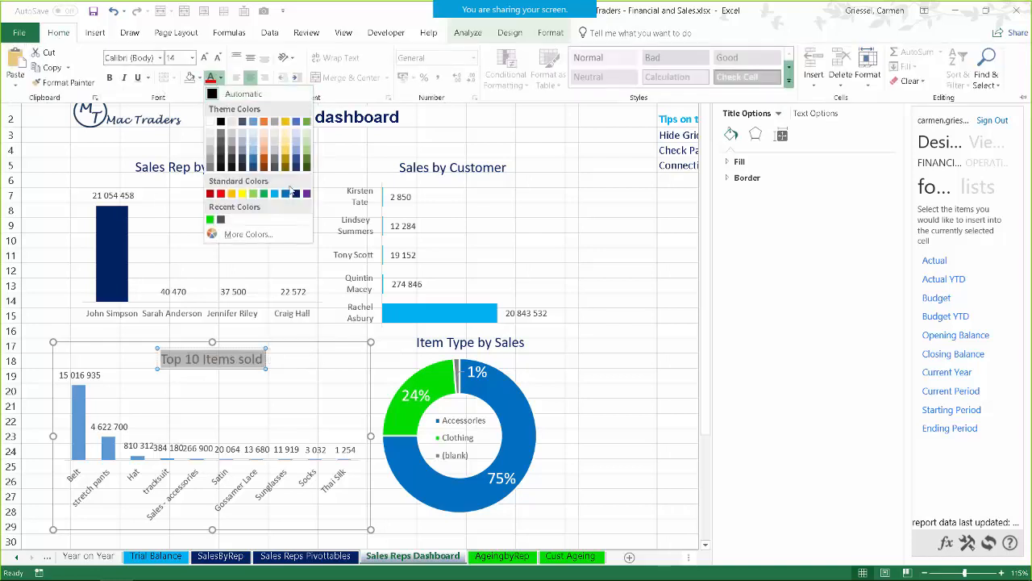
{"action": "left_click", "coordinate": [295, 192]}
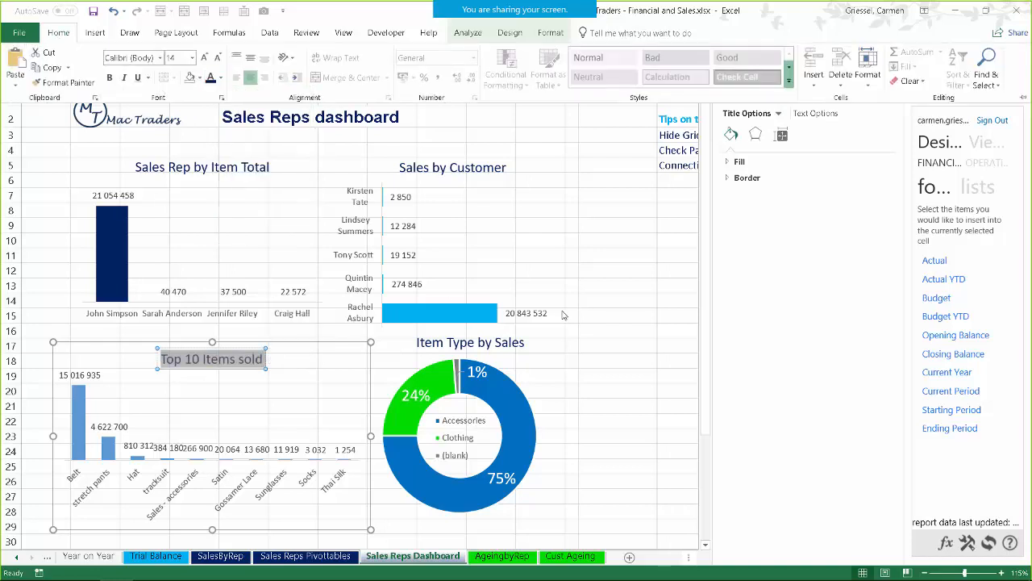
{"action": "left_click", "coordinate": [579, 264]}
{"action": "left_click", "coordinate": [641, 387]}
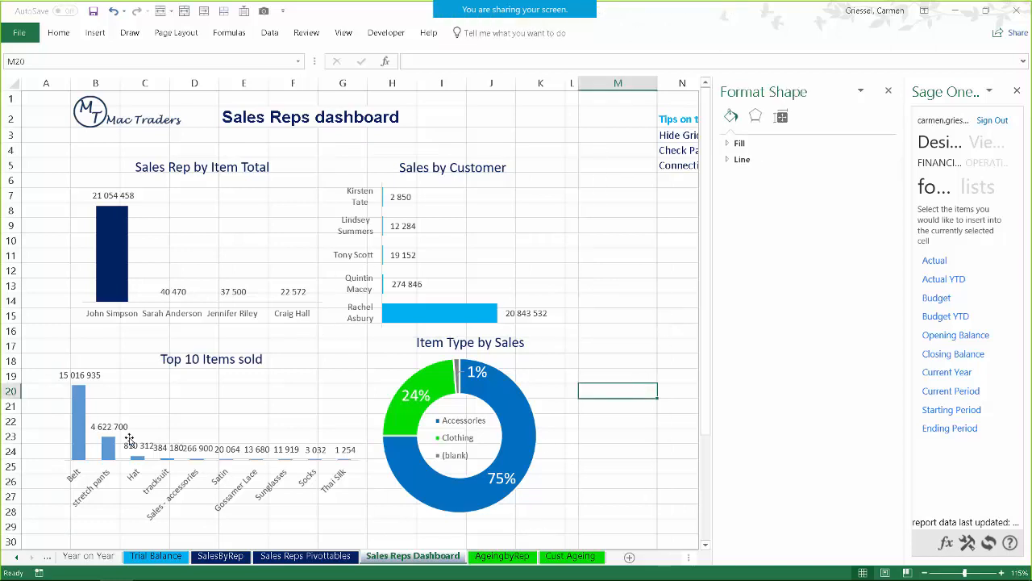
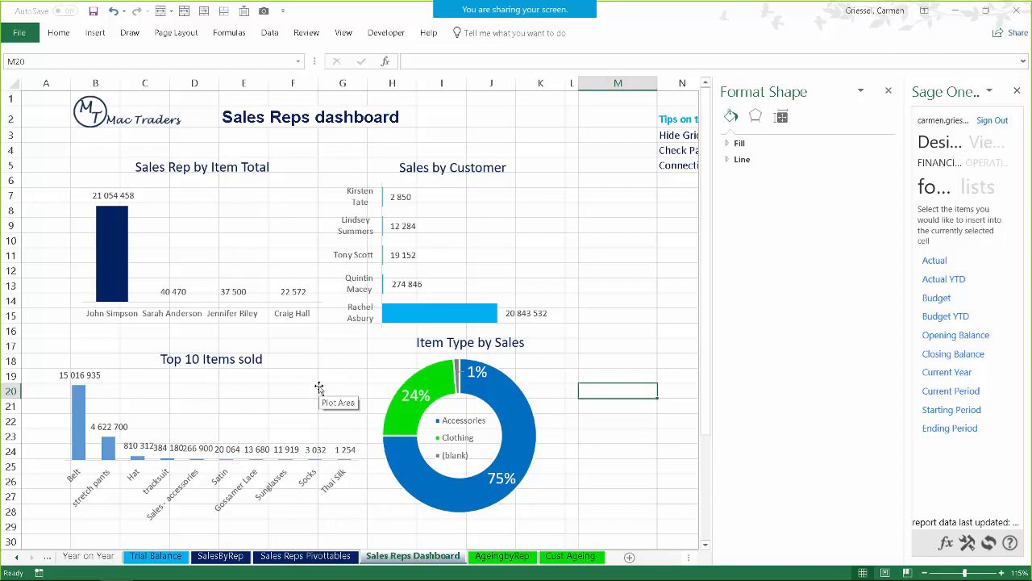
Step: Insert a Sales rep name slicer for the Sales by Cust PivotTable on the Sales Reps Pivottables sheet
{"action": "left_click", "coordinate": [307, 558]}
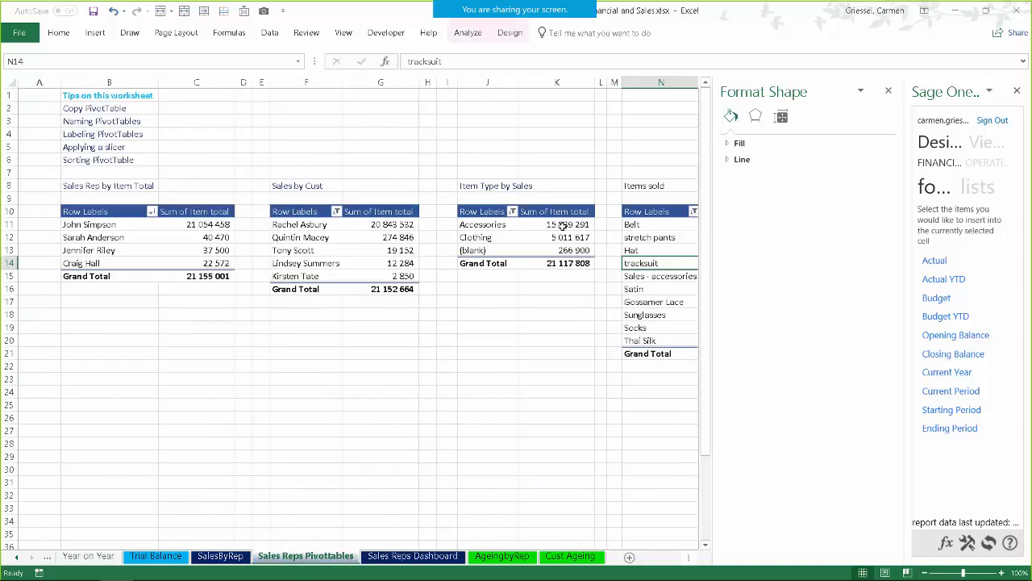
{"action": "left_click_drag", "start_coordinate": [482, 224], "coordinate": [482, 249]}
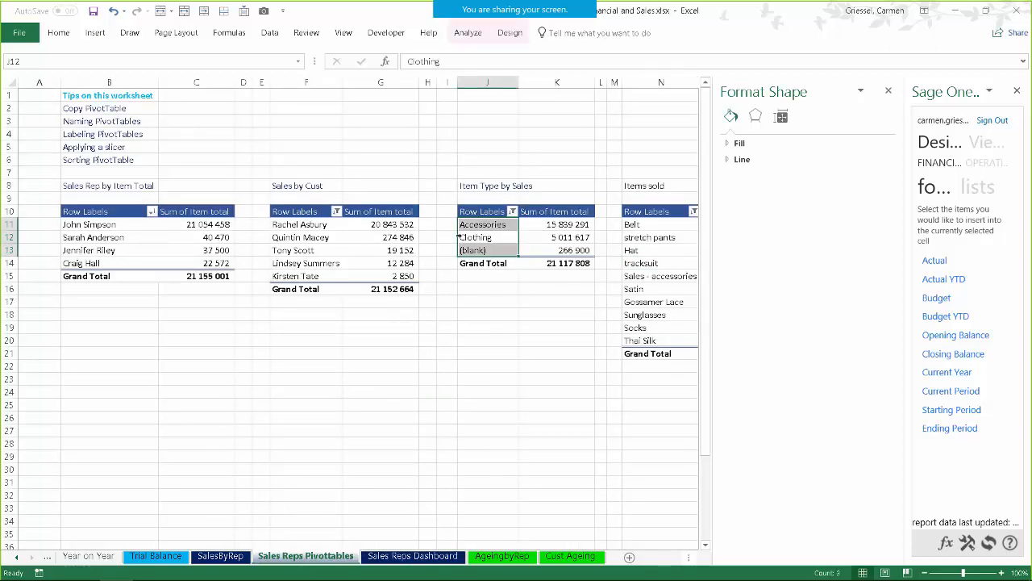
{"action": "left_click", "coordinate": [268, 240]}
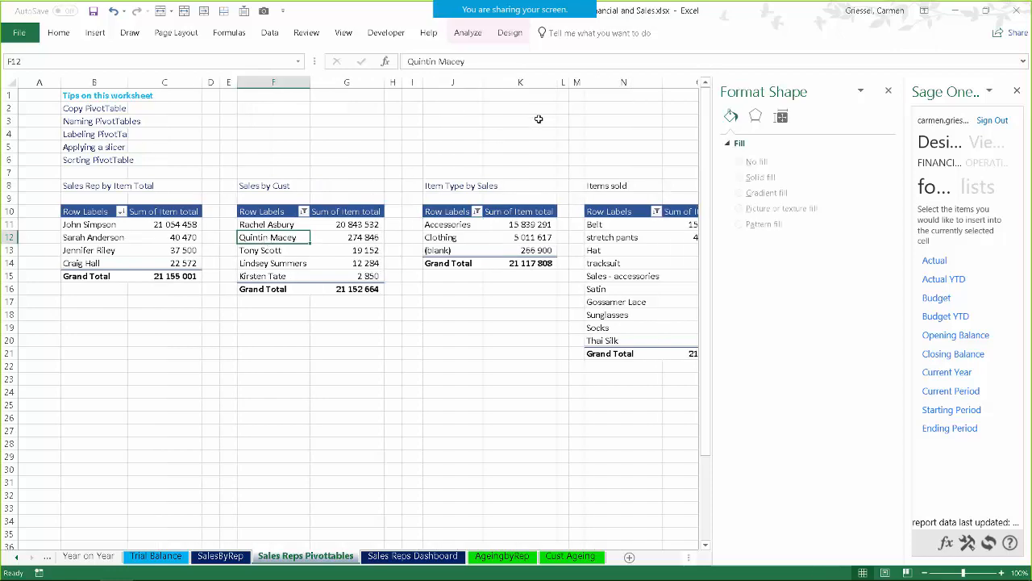
{"action": "left_click", "coordinate": [469, 34]}
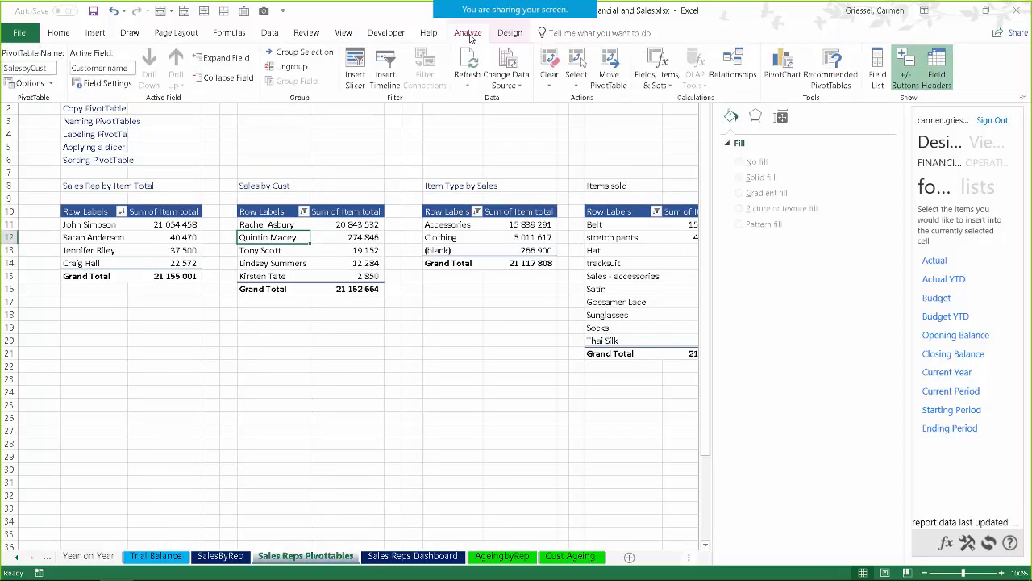
{"action": "left_click", "coordinate": [355, 68]}
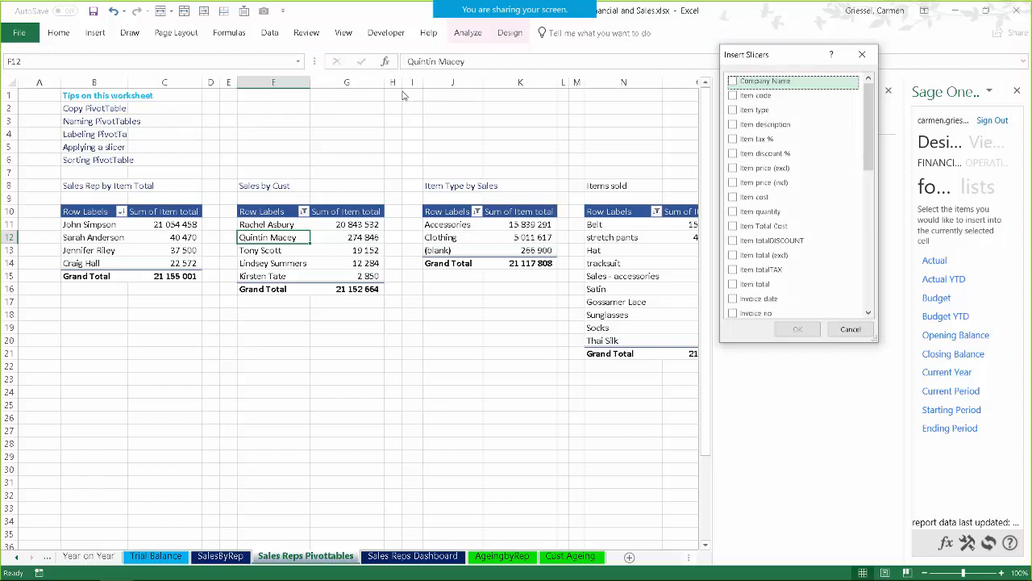
{"action": "left_click_drag", "start_coordinate": [869, 109], "coordinate": [874, 240]}
{"action": "left_click", "coordinate": [733, 229]}
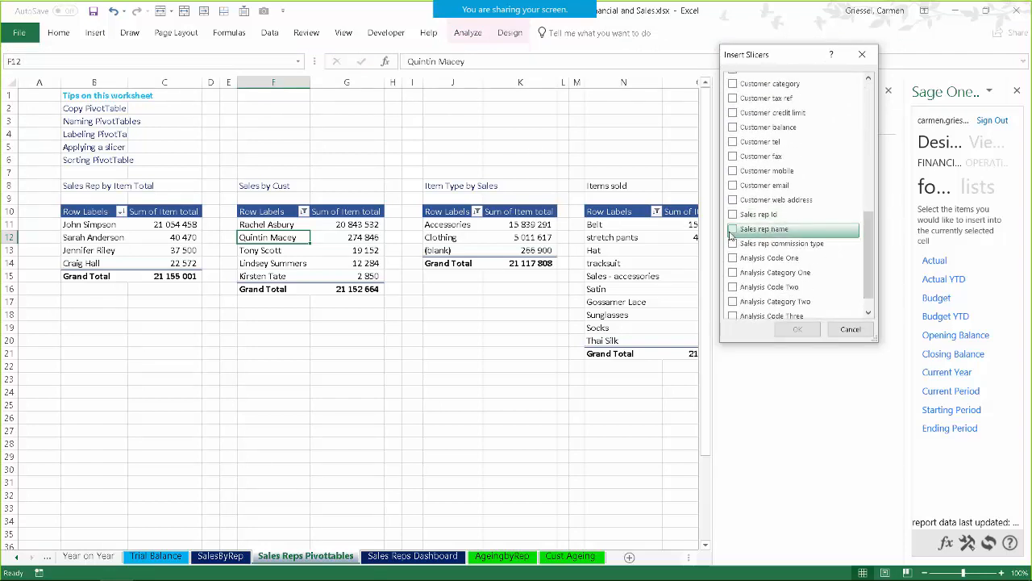
{"action": "left_click", "coordinate": [796, 329]}
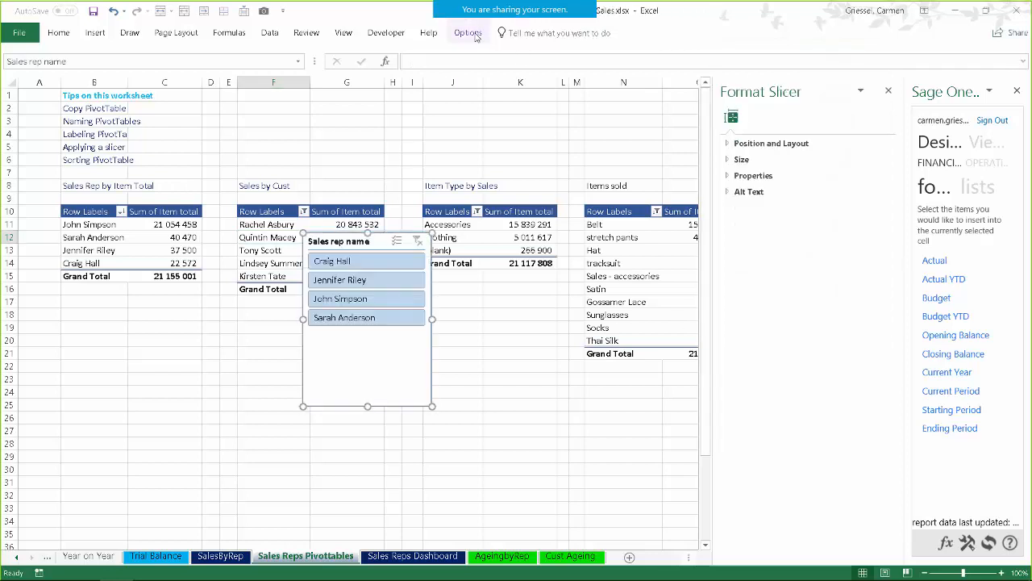
Step: Arrange the buttons of the Sales rep name slicer in 4 columns
{"action": "left_click", "coordinate": [469, 33]}
{"action": "left_click", "coordinate": [691, 50]}
{"action": "left_click", "coordinate": [692, 51]}
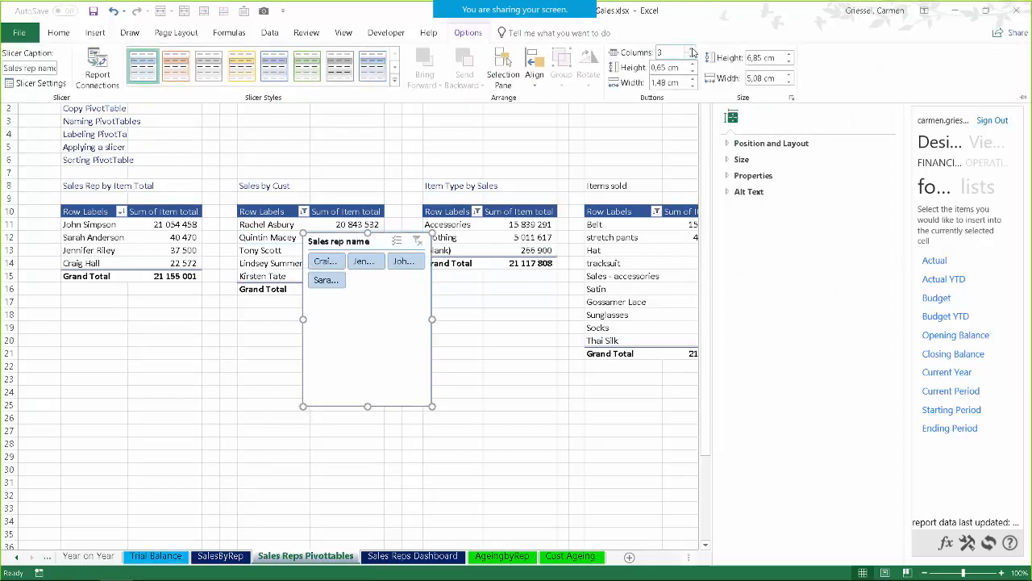
Step: Resize the slicer to about 12.81 cm wide and 1.91 cm high, and place it below the Sales by Cust PivotTable
{"action": "left_click", "coordinate": [433, 320]}
{"action": "left_click_drag", "start_coordinate": [433, 320], "coordinate": [597, 321]}
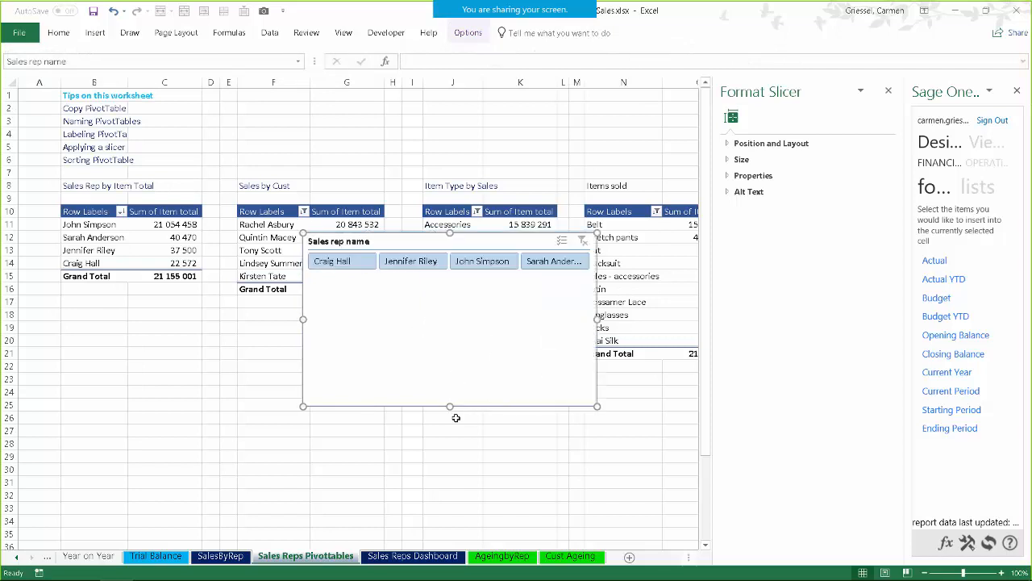
{"action": "left_click_drag", "start_coordinate": [450, 407], "coordinate": [472, 282]}
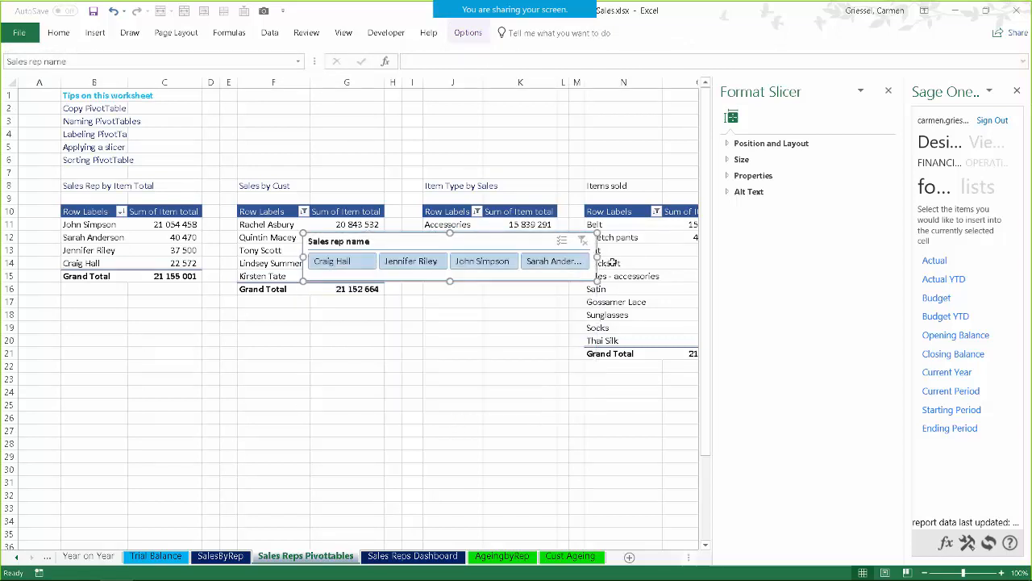
{"action": "left_click_drag", "start_coordinate": [597, 255], "coordinate": [628, 254]}
{"action": "left_click_drag", "start_coordinate": [502, 240], "coordinate": [389, 355]}
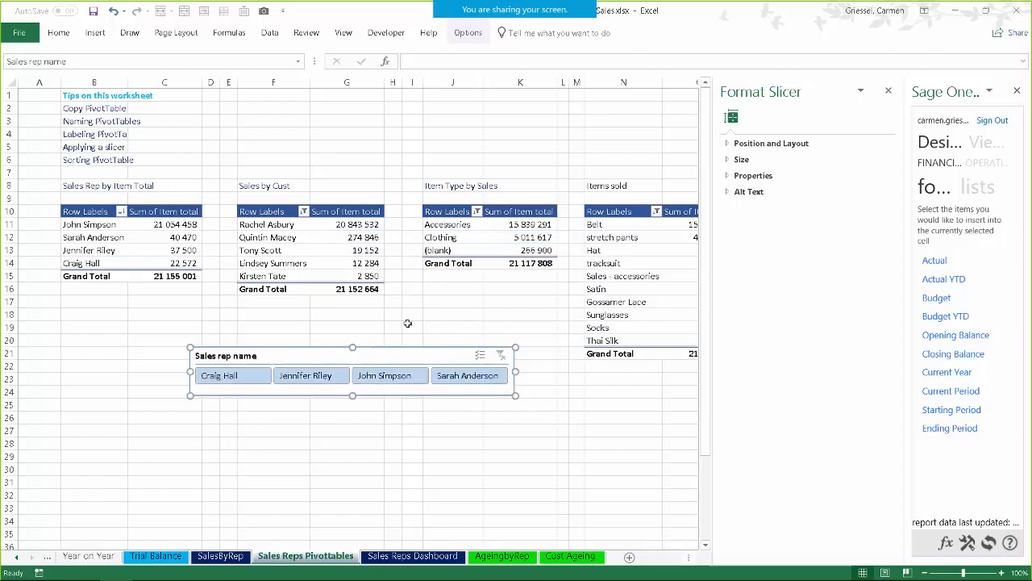
Step: Apply the blue style from the Dark slicer styles to the Sales rep name slicer
{"action": "left_click", "coordinate": [469, 33]}
{"action": "left_click", "coordinate": [394, 79]}
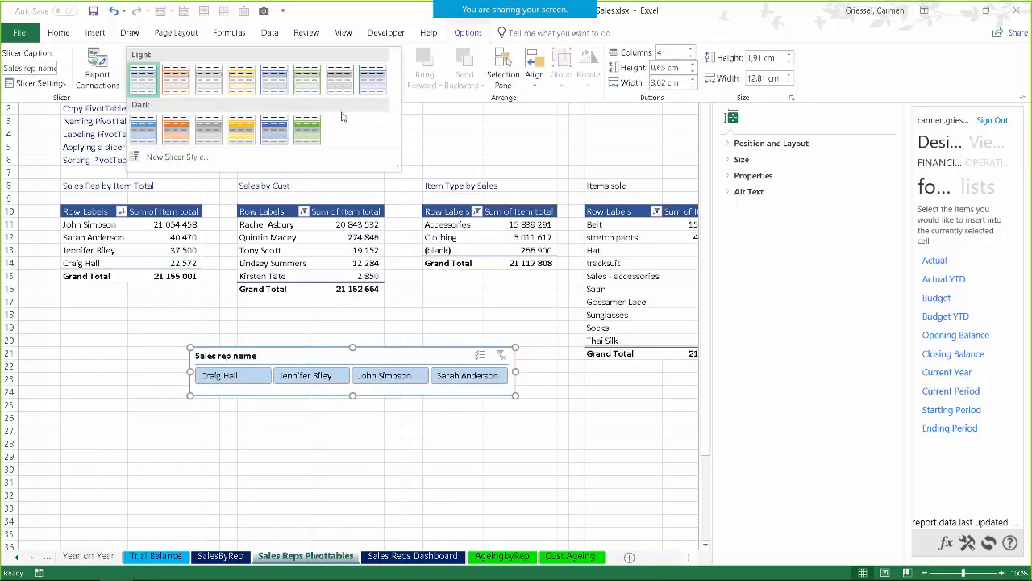
{"action": "left_click", "coordinate": [278, 138]}
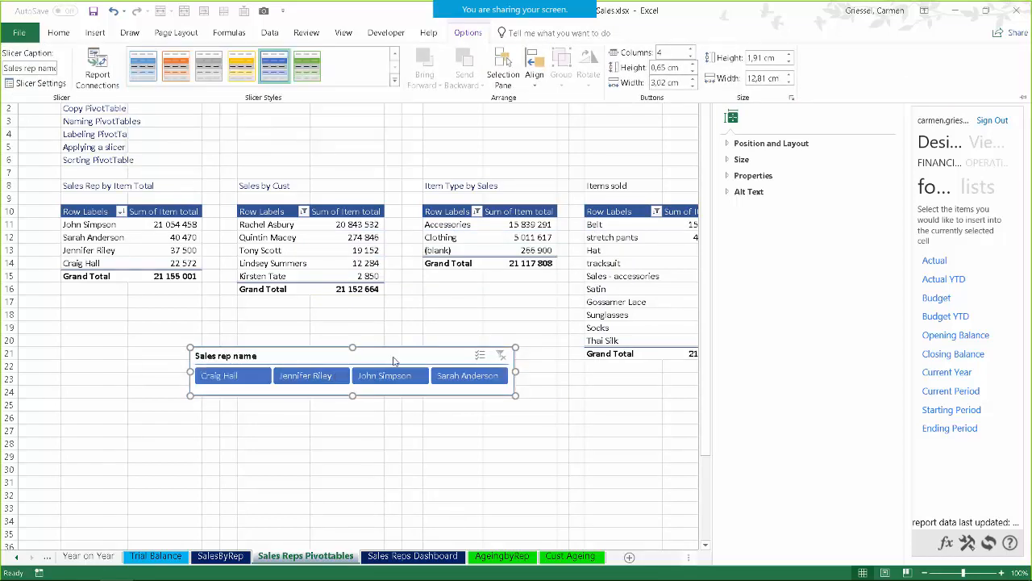
Step: Connect the Sales rep name slicer to the Itemssold, ItemTypebySales and SalesRepbyItemTotal PivotTables as well
{"action": "right_click", "coordinate": [394, 361]}
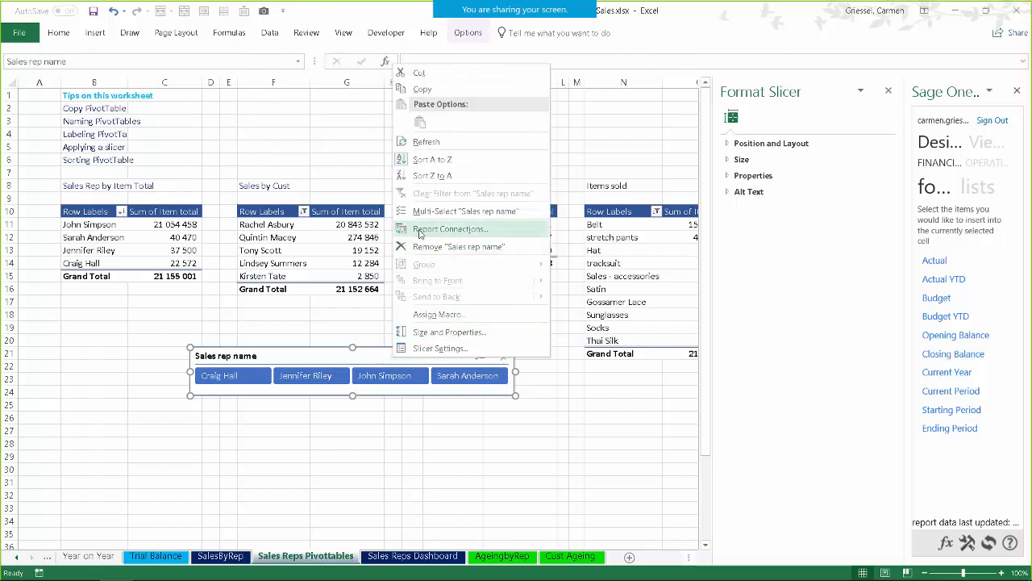
{"action": "left_click", "coordinate": [419, 229]}
{"action": "left_click", "coordinate": [321, 231]}
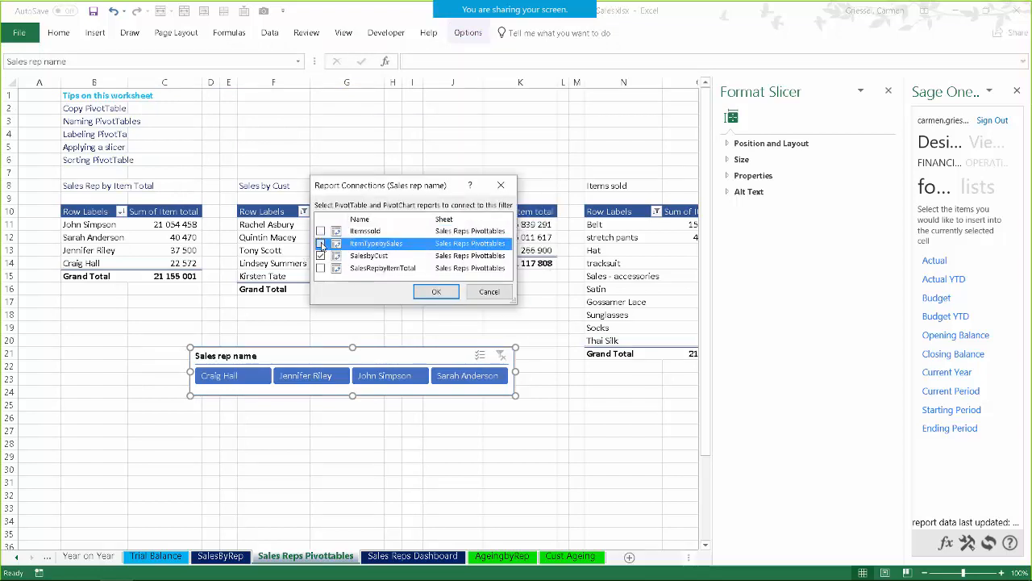
{"action": "left_click", "coordinate": [320, 243]}
{"action": "left_click", "coordinate": [321, 268]}
{"action": "left_click", "coordinate": [434, 292]}
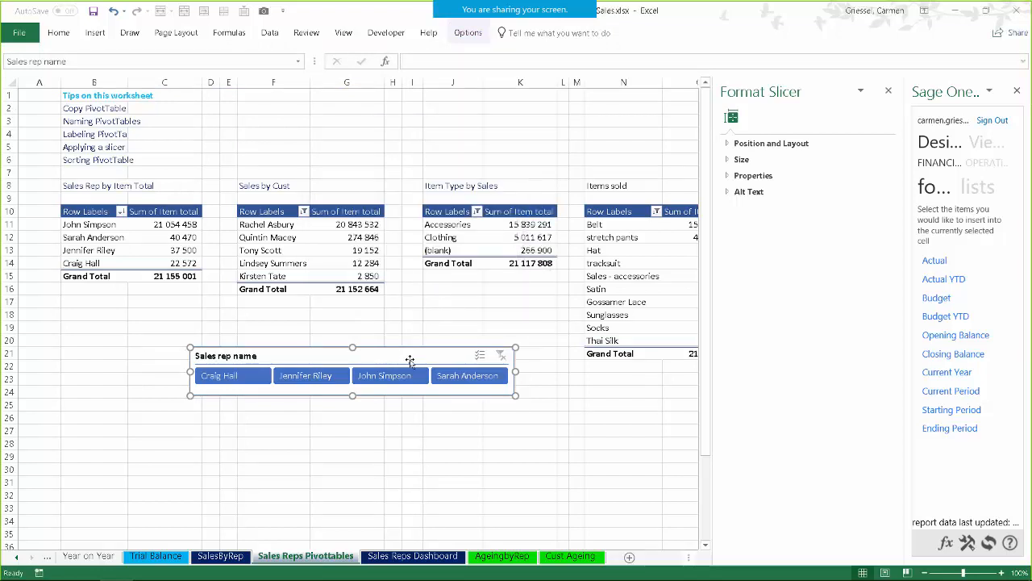
Step: Move the Sales rep name slicer to cell B30 of the Sales Reps Dashboard sheet, below the Top 10 Items sold chart
{"action": "right_click", "coordinate": [404, 354]}
{"action": "left_click", "coordinate": [443, 393]}
{"action": "right_click", "coordinate": [401, 355]}
{"action": "key", "text": "Escape"}
{"action": "right_click", "coordinate": [431, 359]}
{"action": "key", "text": "Escape"}
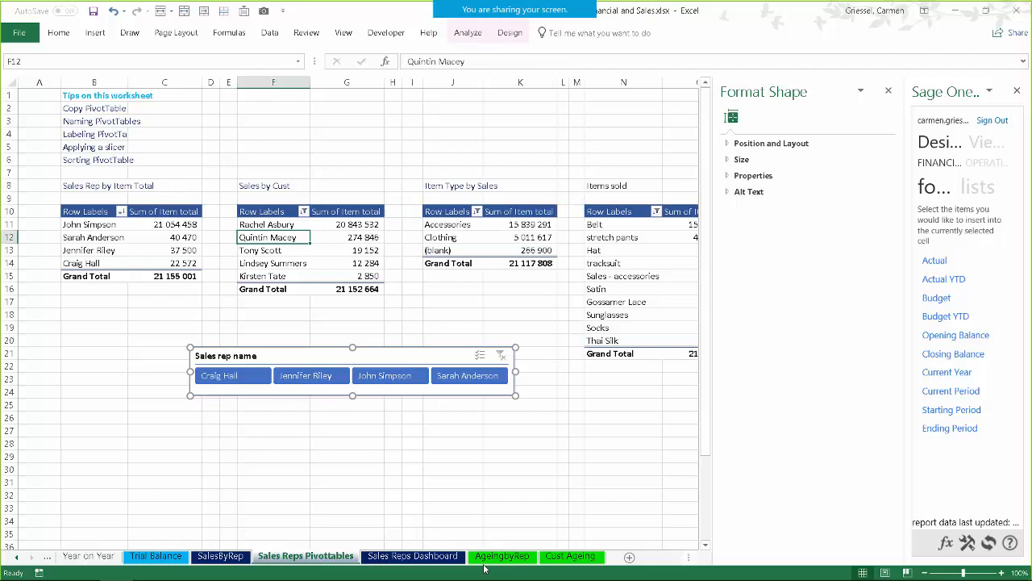
{"action": "left_click", "coordinate": [412, 555]}
{"action": "scroll", "coordinate": [571, 405], "scroll_direction": "down", "scroll_amount": 3}
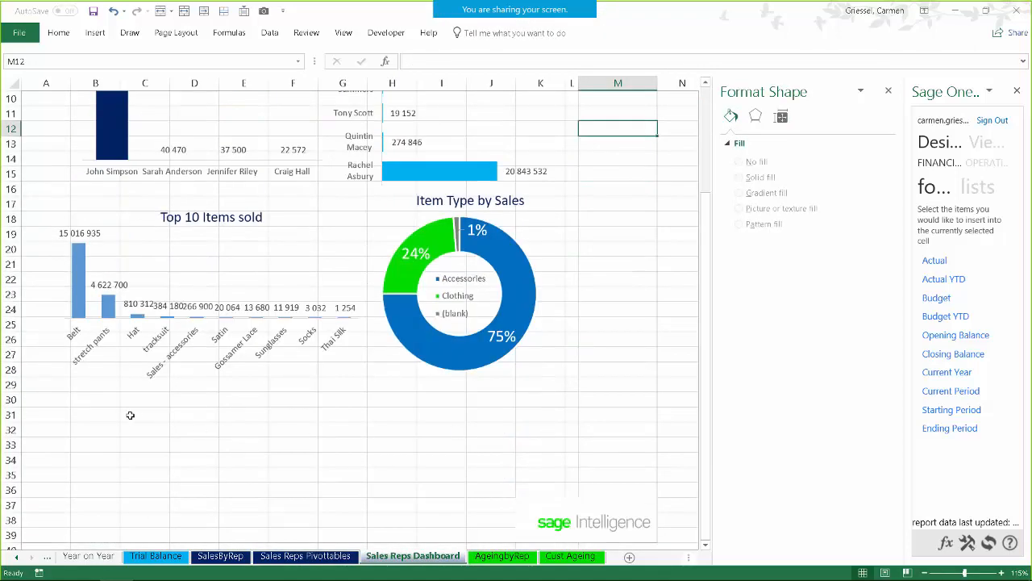
{"action": "left_click", "coordinate": [87, 401]}
{"action": "right_click", "coordinate": [86, 400]}
{"action": "left_click", "coordinate": [99, 193]}
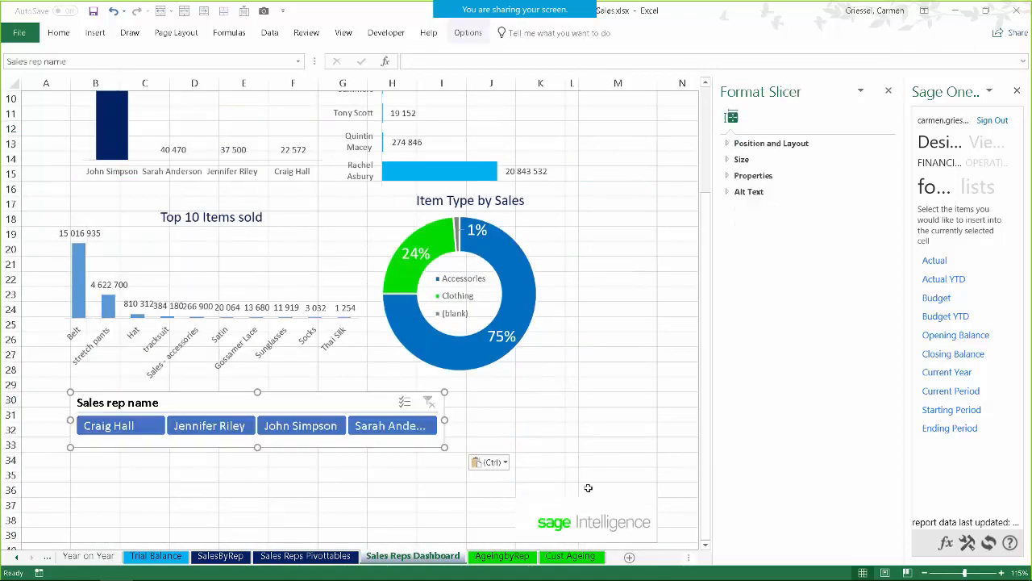
Step: Test the slicer by filtering the dashboard charts to the first sales rep listed, and clear the filter again
{"action": "left_click_drag", "start_coordinate": [707, 326], "coordinate": [707, 266]}
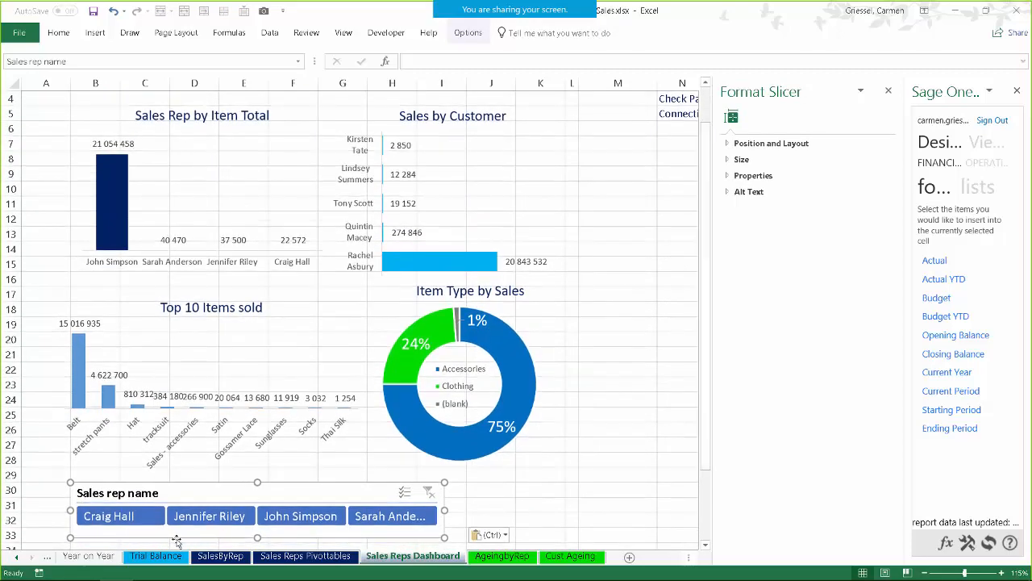
{"action": "left_click", "coordinate": [107, 515]}
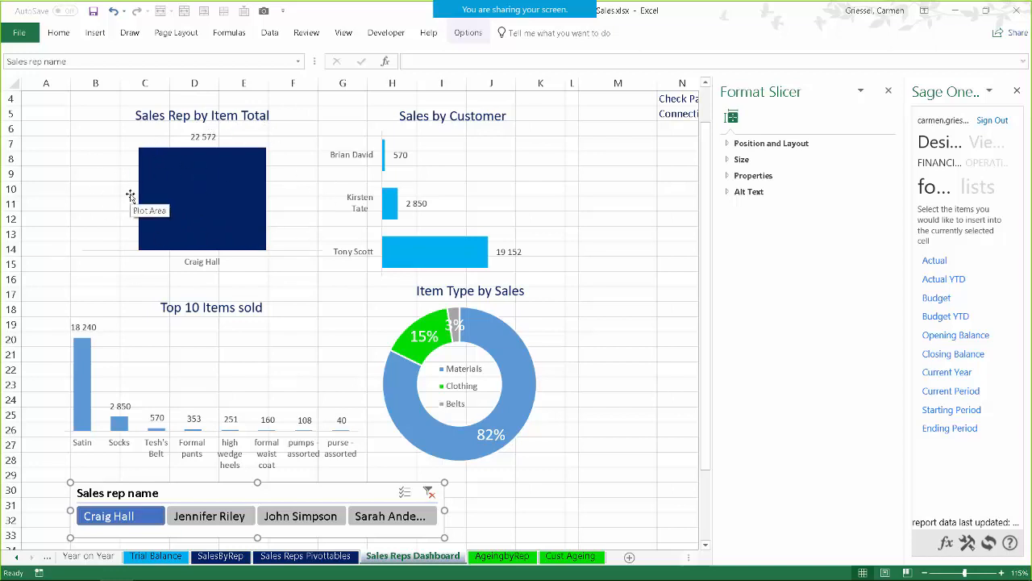
{"action": "left_click", "coordinate": [429, 492]}
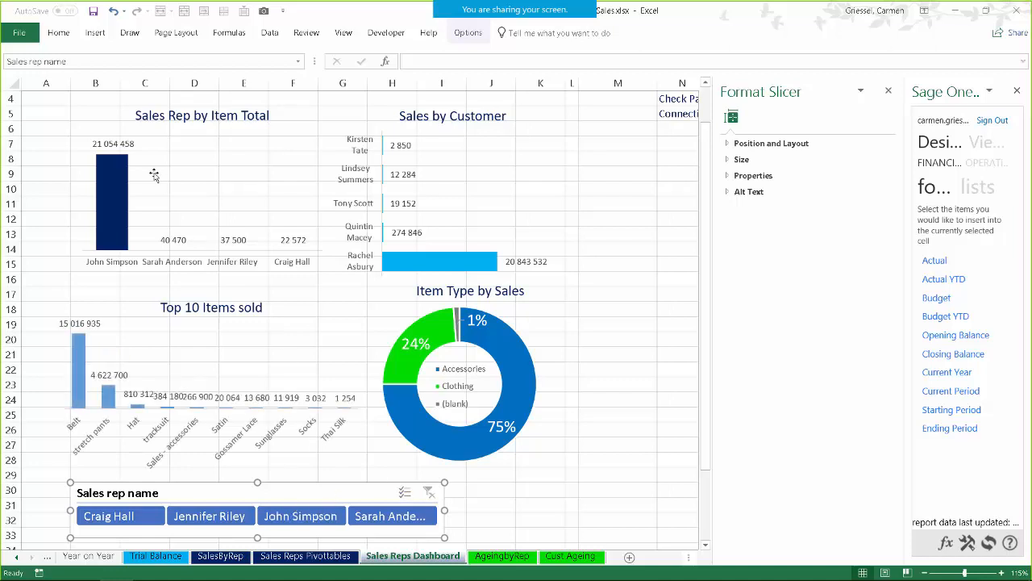
Step: Disconnect the Sales rep name slicer from the SalesRepbyItemTotal PivotTable
{"action": "right_click", "coordinate": [306, 493]}
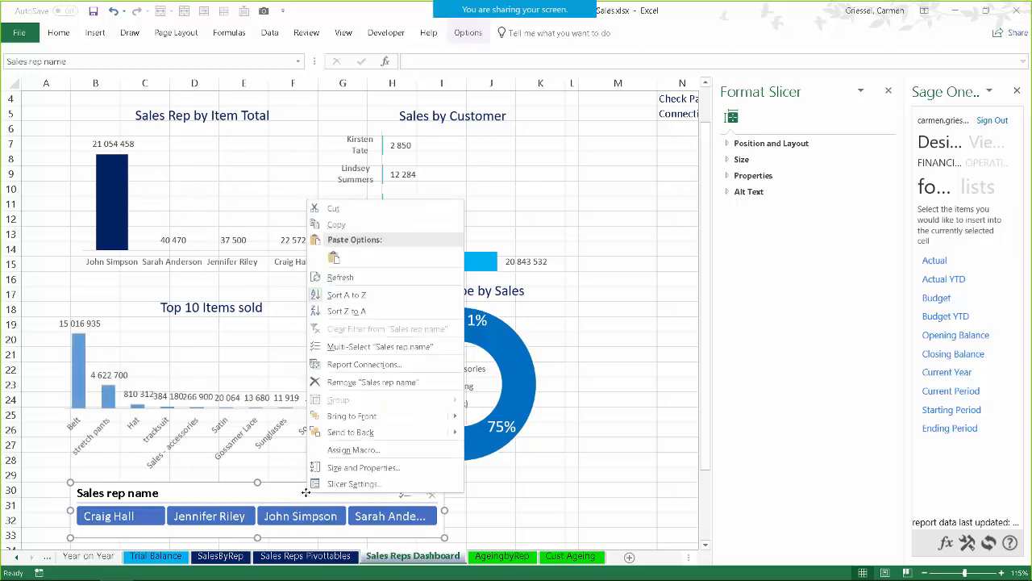
{"action": "left_click", "coordinate": [387, 364]}
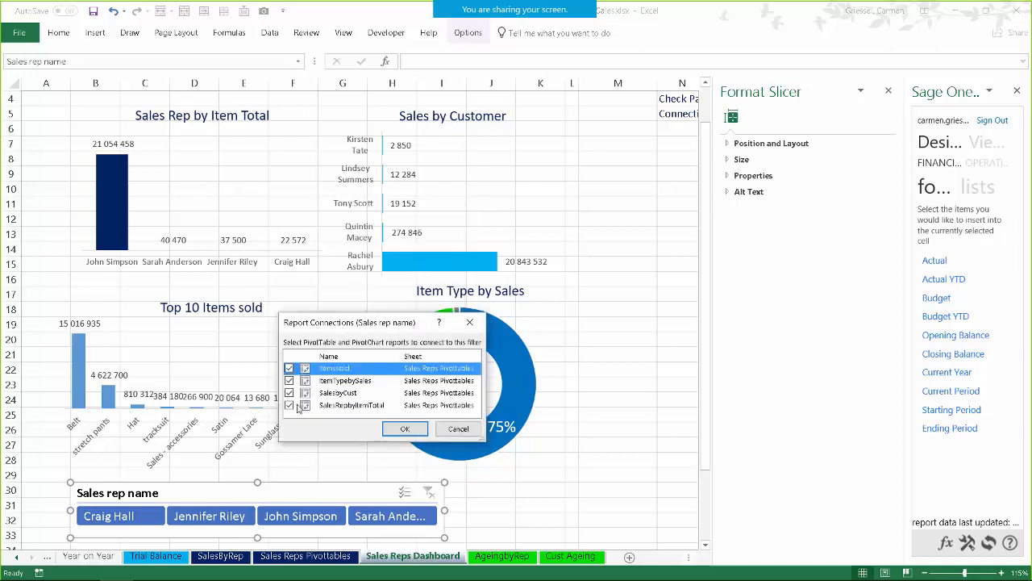
{"action": "left_click", "coordinate": [289, 406]}
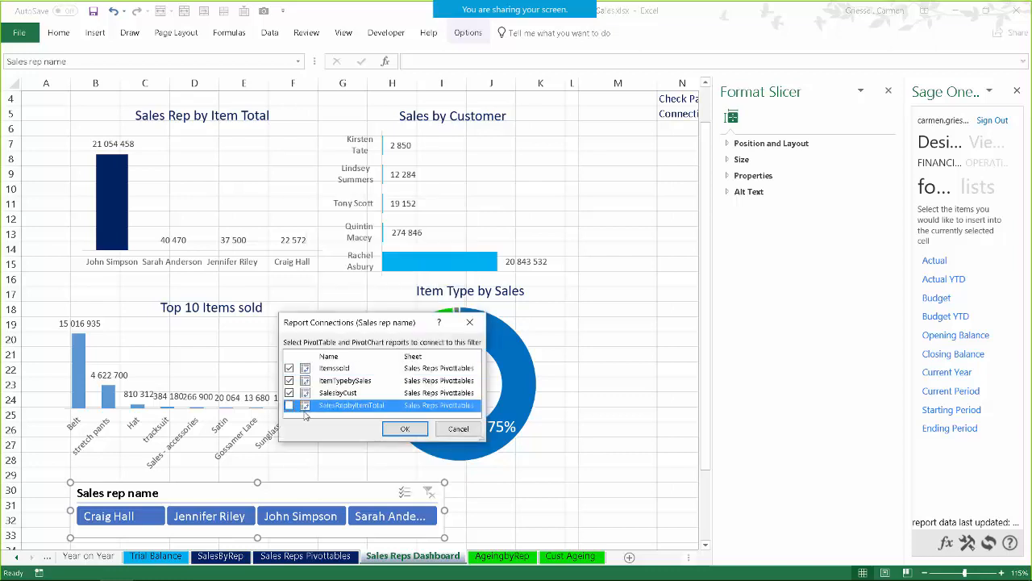
{"action": "left_click", "coordinate": [405, 428]}
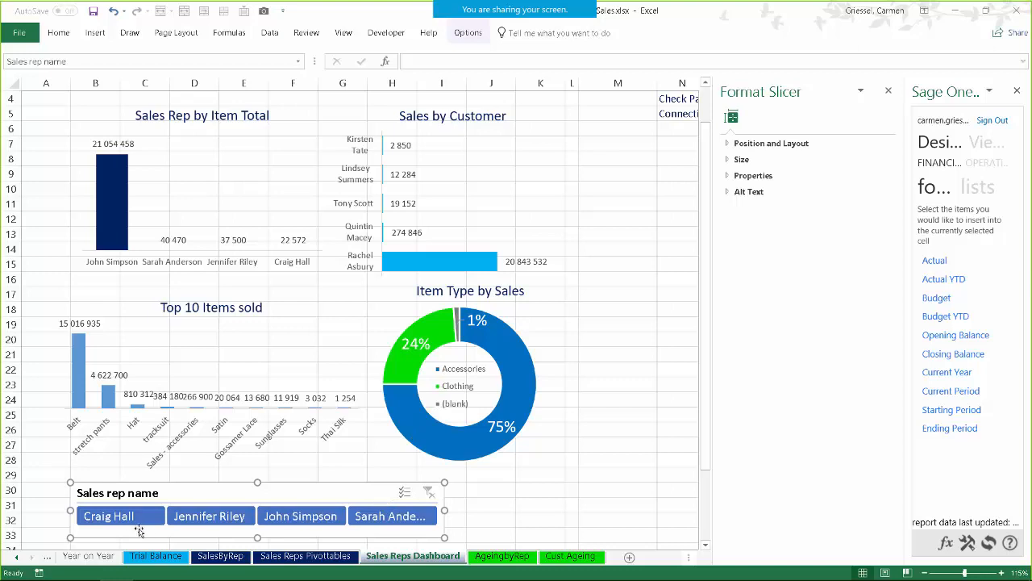
Step: Test the Sales rep name slicer by filtering the dashboard by each sales rep in turn, and clear the filter again
{"action": "left_click", "coordinate": [138, 529]}
{"action": "left_click", "coordinate": [235, 522]}
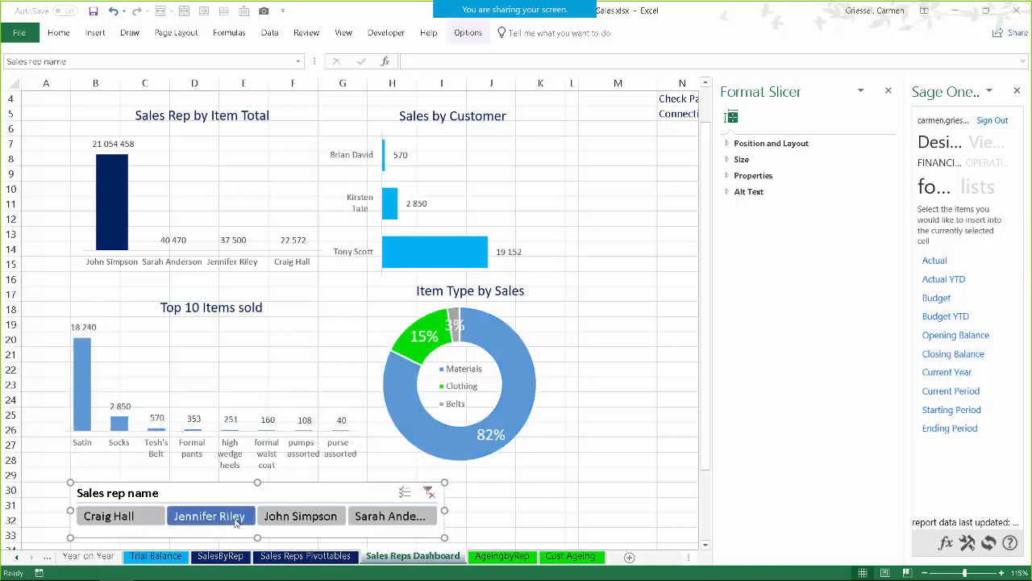
{"action": "left_click", "coordinate": [296, 518]}
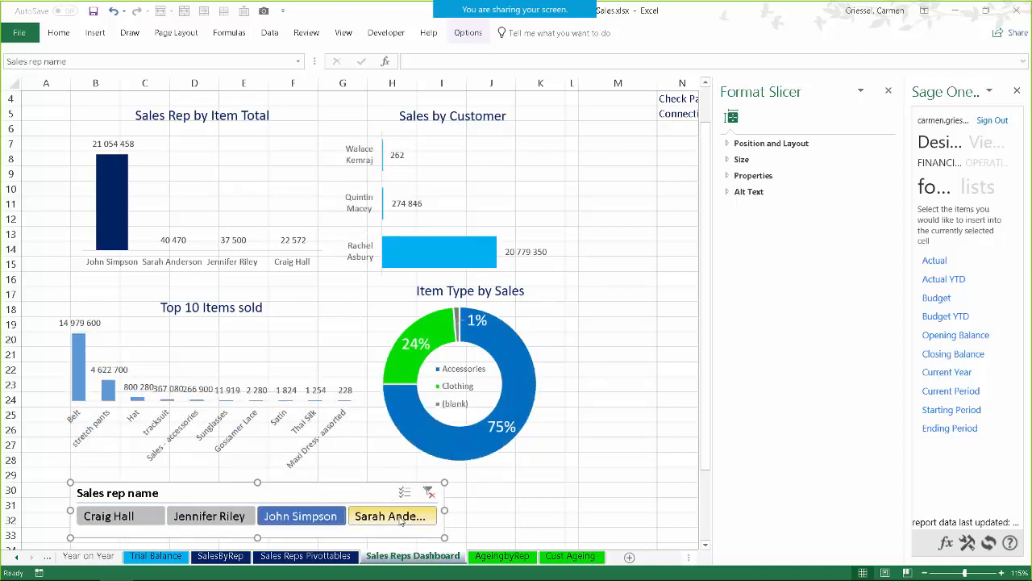
{"action": "left_click", "coordinate": [404, 518]}
{"action": "left_click", "coordinate": [428, 492]}
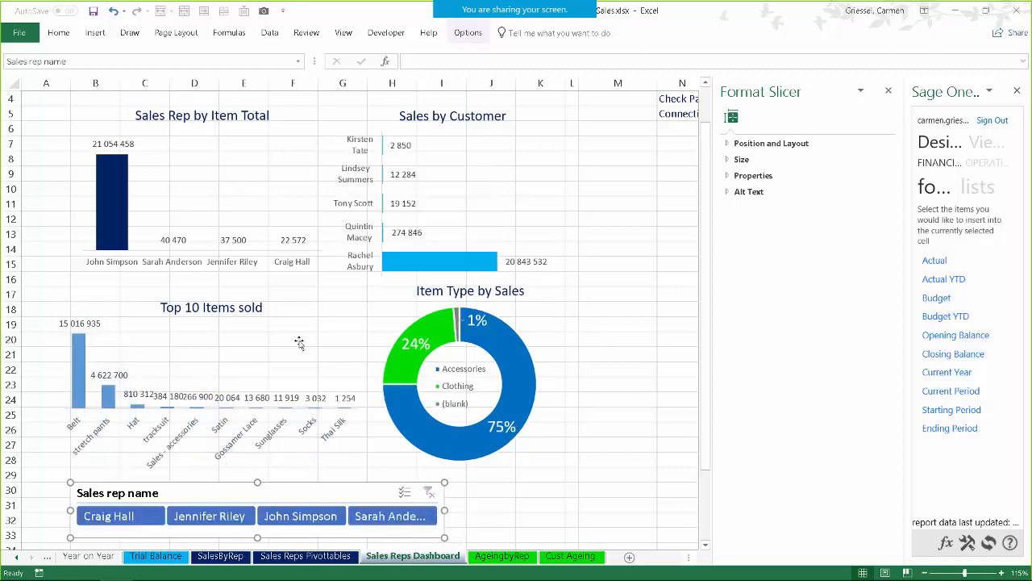
Step: Insert an Invoice date timeline for the Sales by Cust PivotTable on the Sales Reps Pivottables sheet
{"action": "left_click", "coordinate": [305, 555]}
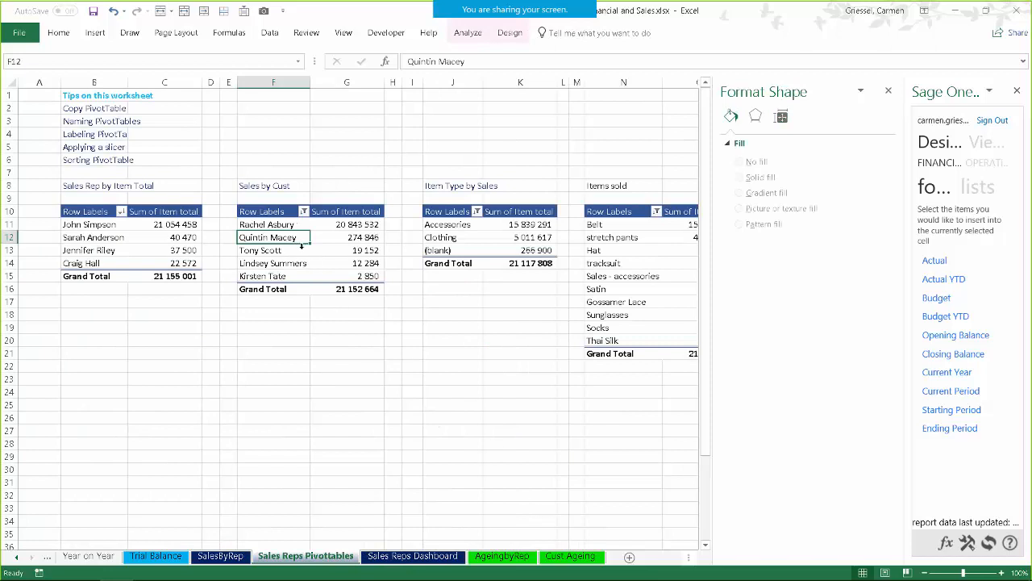
{"action": "left_click", "coordinate": [281, 252]}
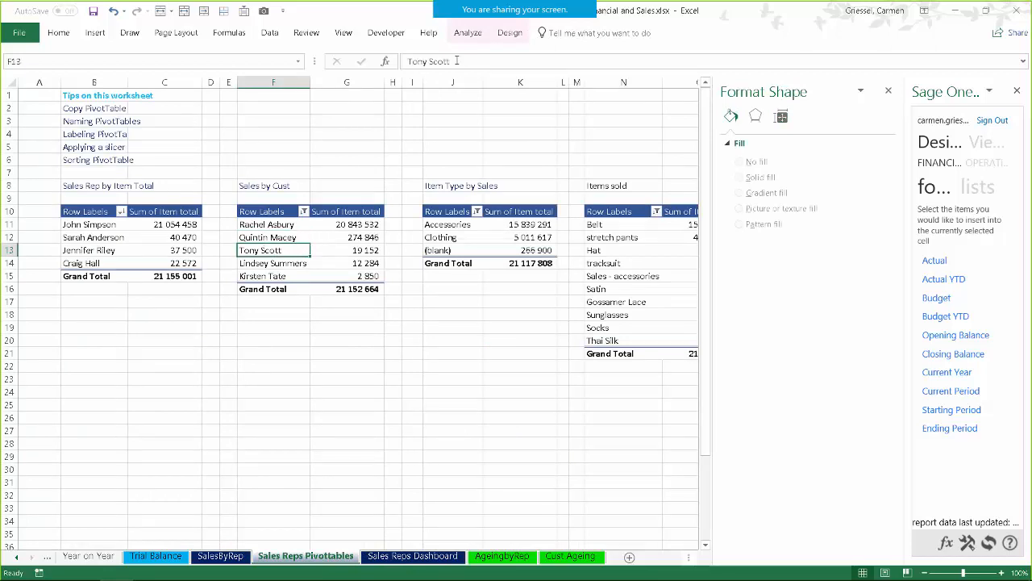
{"action": "left_click", "coordinate": [468, 33]}
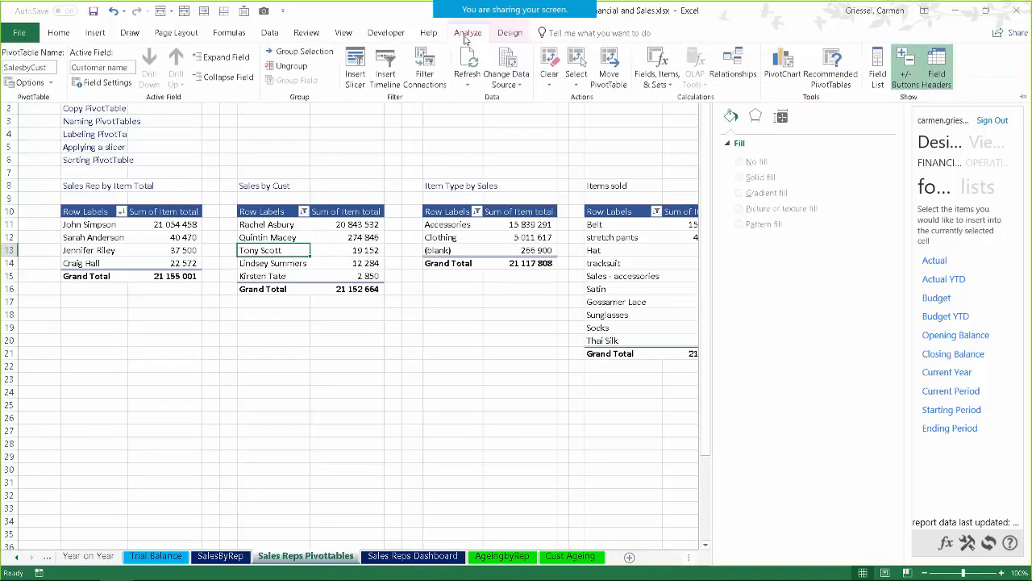
{"action": "left_click", "coordinate": [390, 59]}
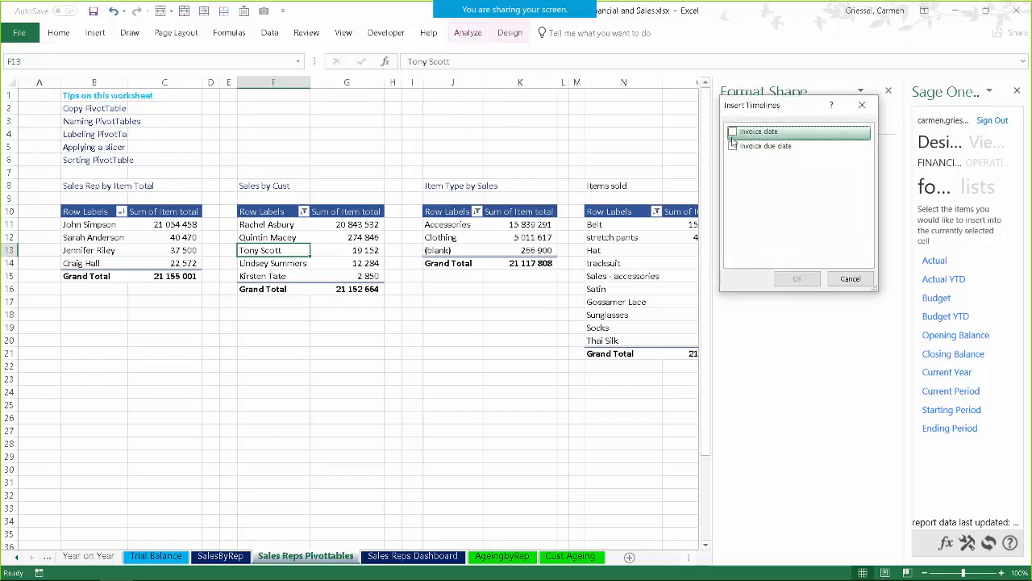
{"action": "left_click", "coordinate": [733, 131]}
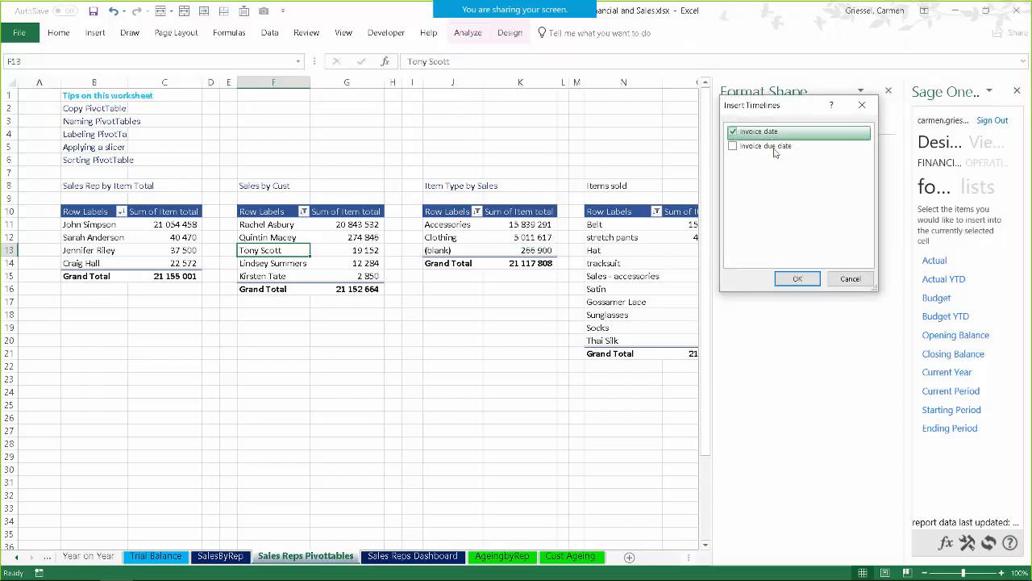
{"action": "left_click", "coordinate": [797, 279]}
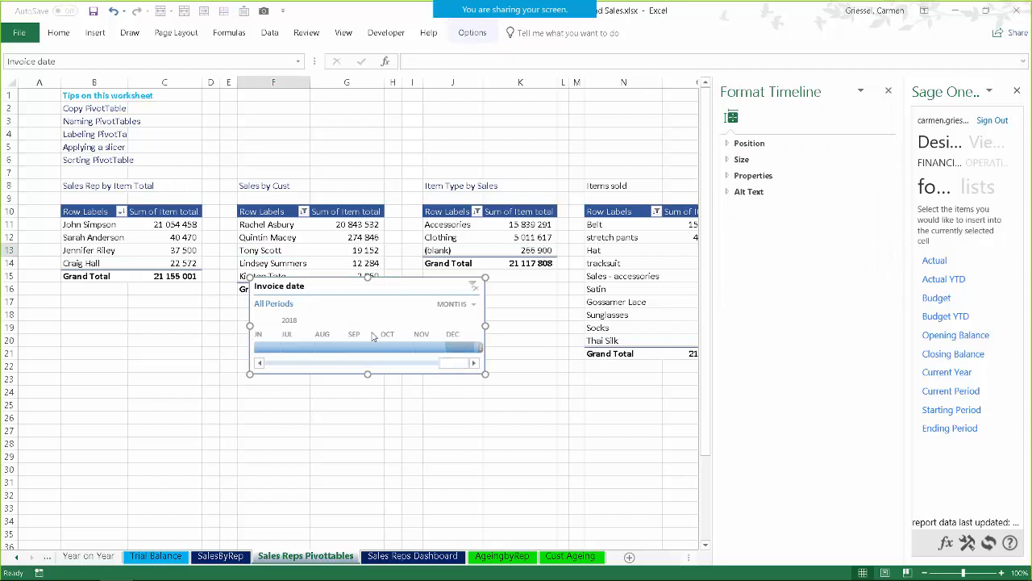
Step: Set the Invoice date timeline's time level to years
{"action": "left_click", "coordinate": [473, 305]}
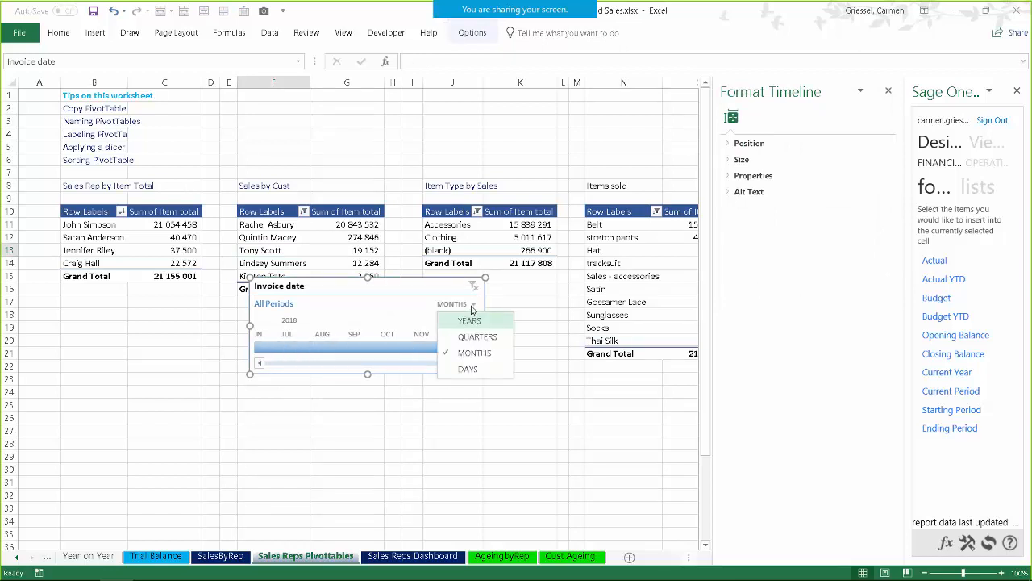
{"action": "left_click", "coordinate": [472, 321]}
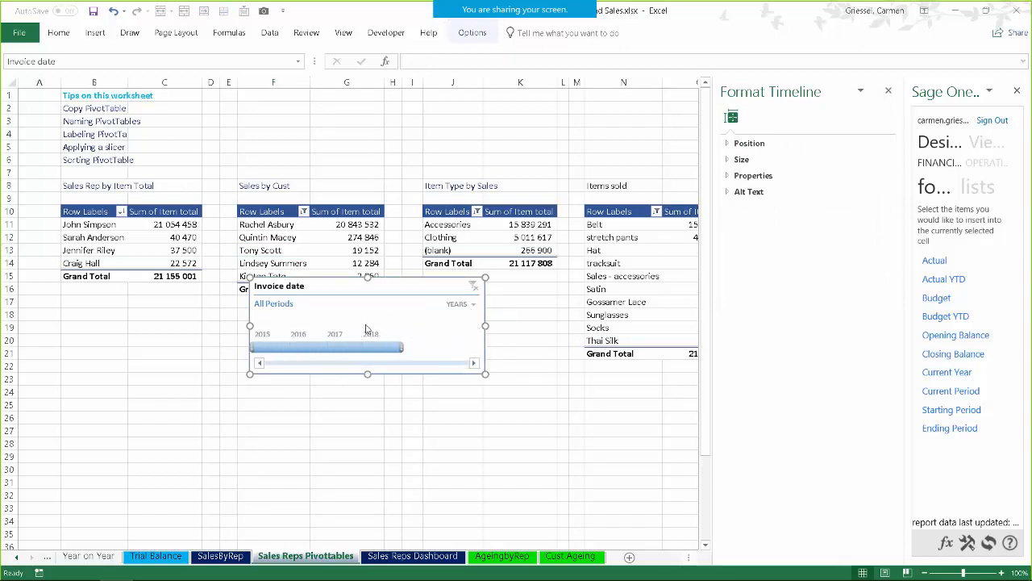
{"action": "left_click", "coordinate": [473, 305]}
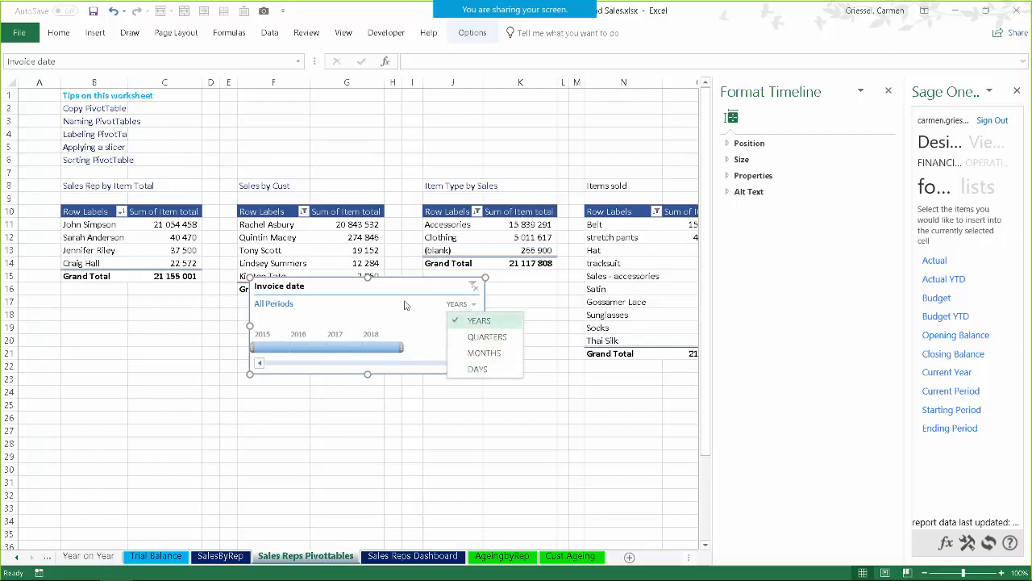
{"action": "left_click", "coordinate": [379, 280]}
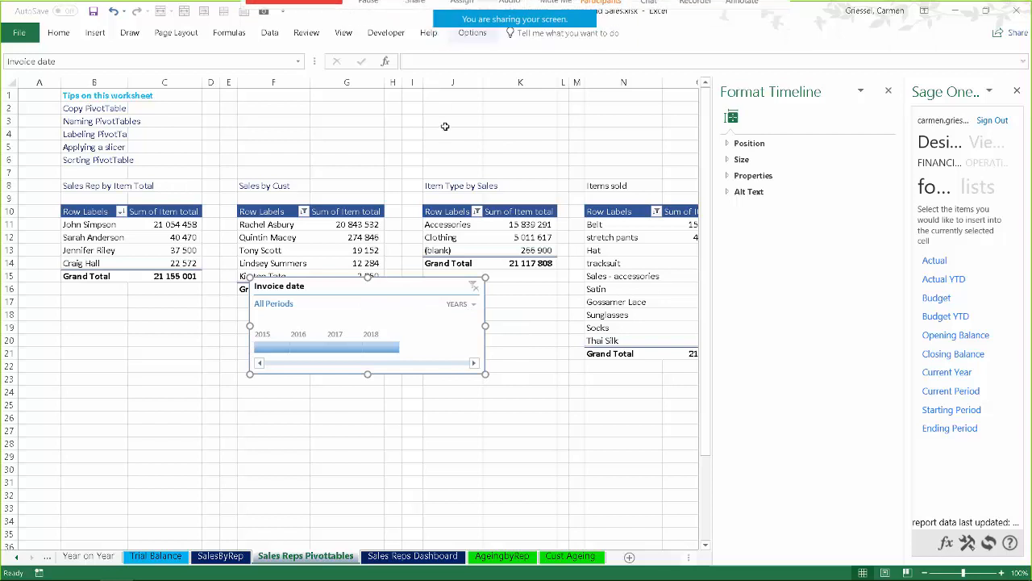
Step: Apply the darker blue timeline style to the Invoice date timeline and hide its header and selection label
{"action": "left_click", "coordinate": [472, 33]}
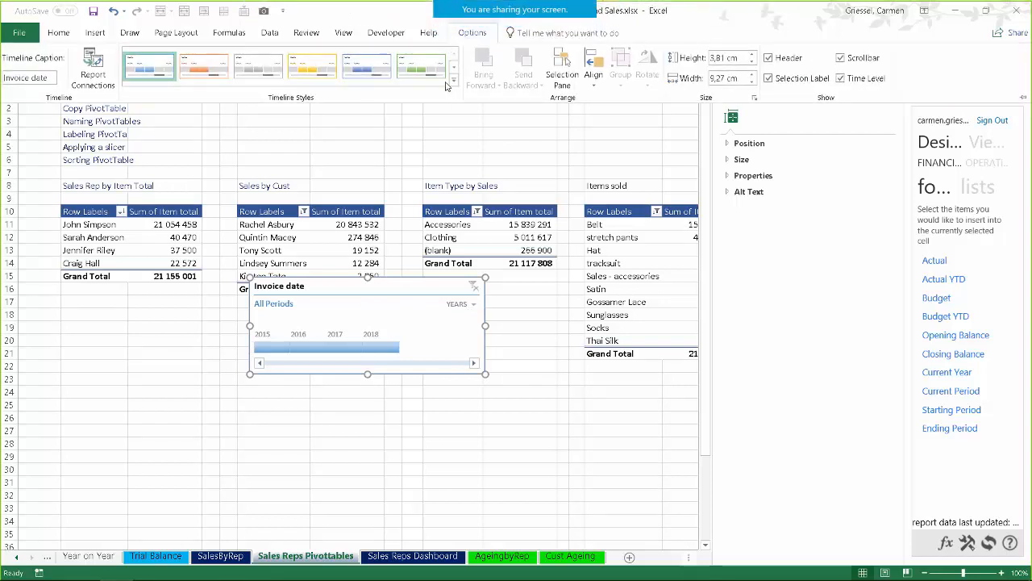
{"action": "left_click", "coordinate": [450, 85]}
{"action": "left_click", "coordinate": [365, 121]}
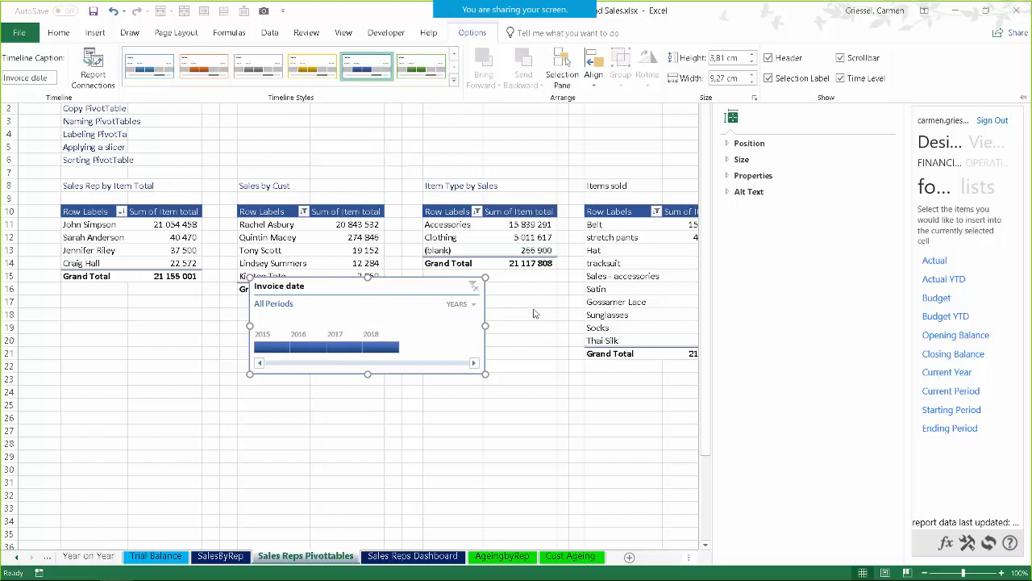
{"action": "left_click", "coordinate": [770, 58]}
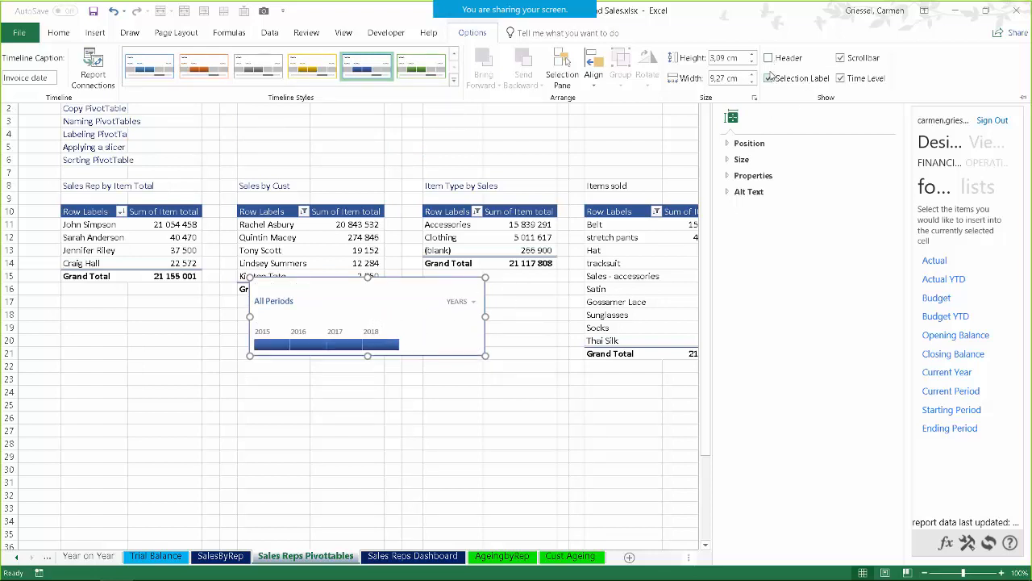
{"action": "left_click", "coordinate": [768, 77]}
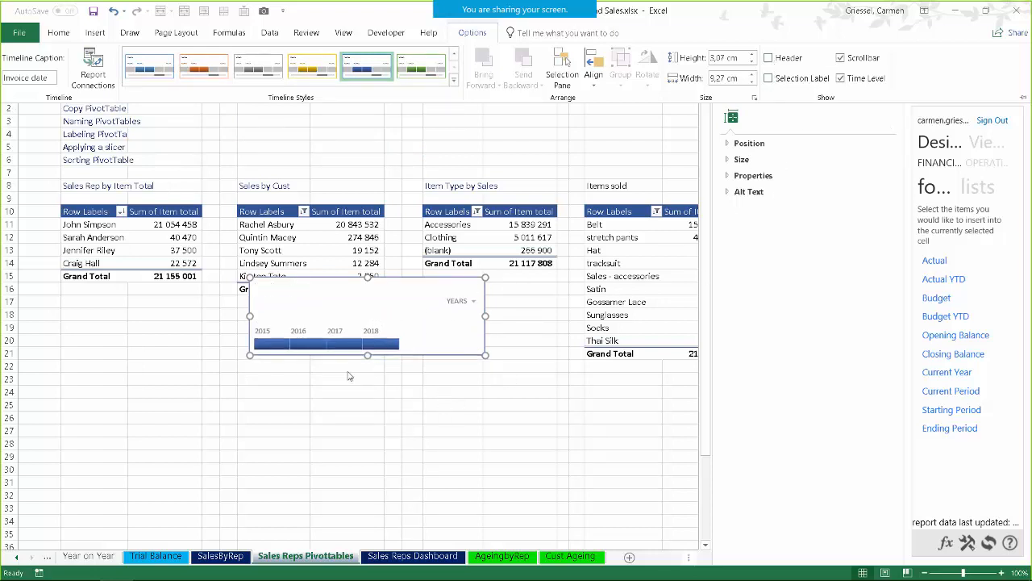
Step: Move the Invoice date timeline from the Sales Reps Pivottables sheet to cell K30 of the Sales Reps Dashboard sheet
{"action": "right_click", "coordinate": [384, 279]}
{"action": "left_click", "coordinate": [416, 299]}
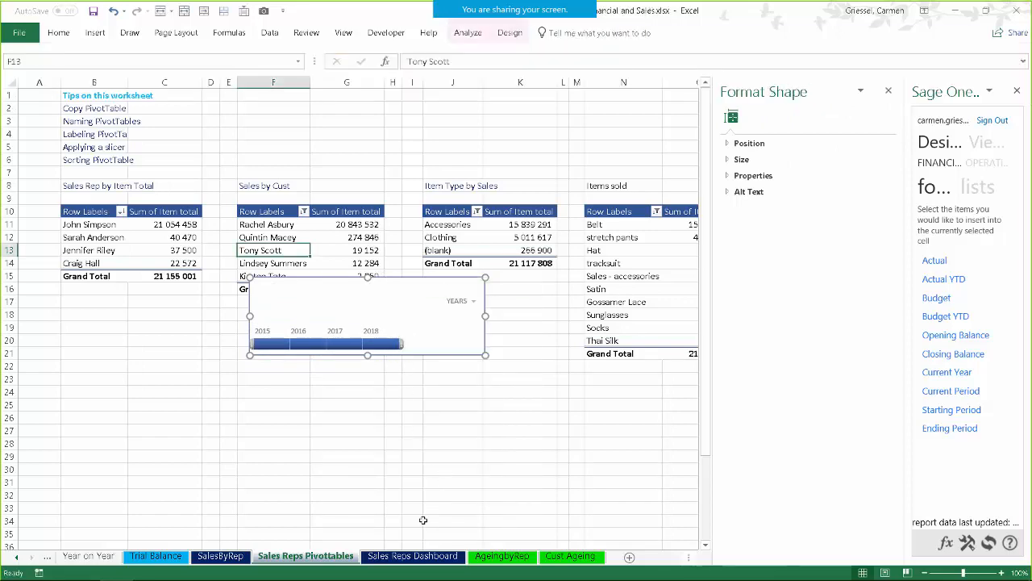
{"action": "left_click", "coordinate": [412, 555]}
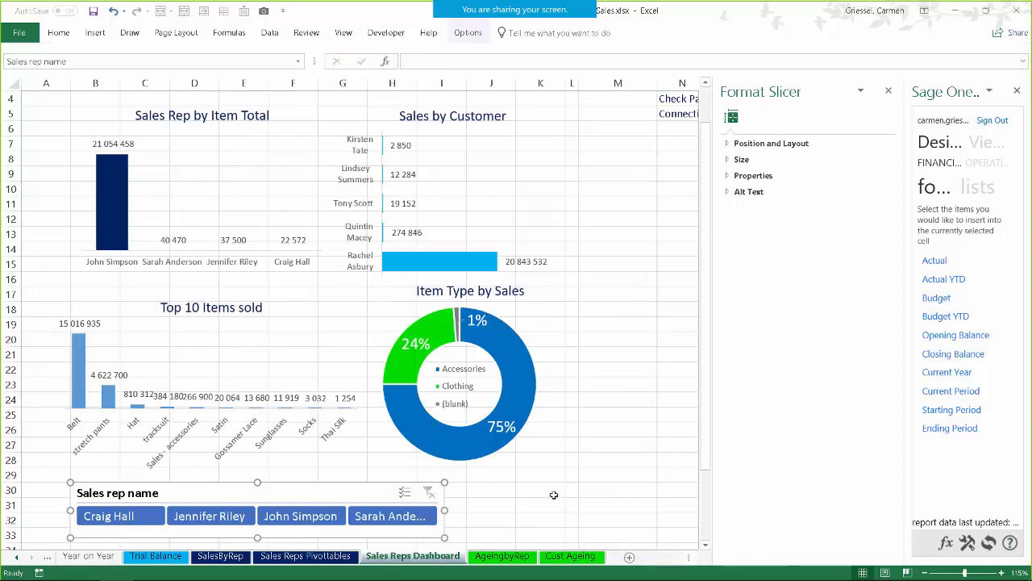
{"action": "right_click", "coordinate": [553, 494]}
{"action": "left_click", "coordinate": [581, 267]}
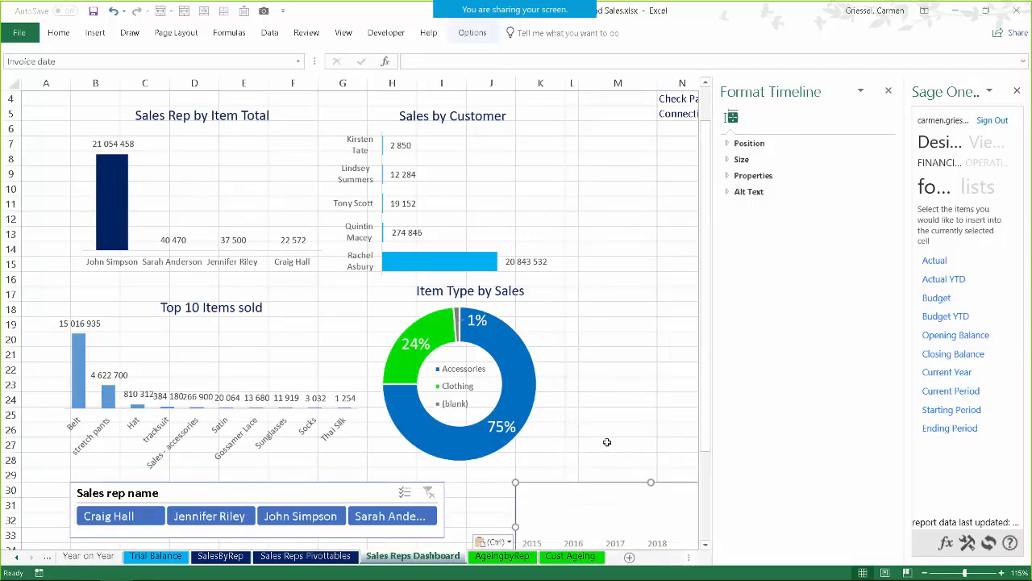
Step: Narrow the Invoice date timeline, place it below the Sales rep name slicer at cell B34, and filter it to 2016 through 2018
{"action": "scroll", "coordinate": [607, 442], "scroll_direction": "down", "scroll_amount": 4}
{"action": "scroll", "coordinate": [599, 444], "scroll_direction": "up", "scroll_amount": 2}
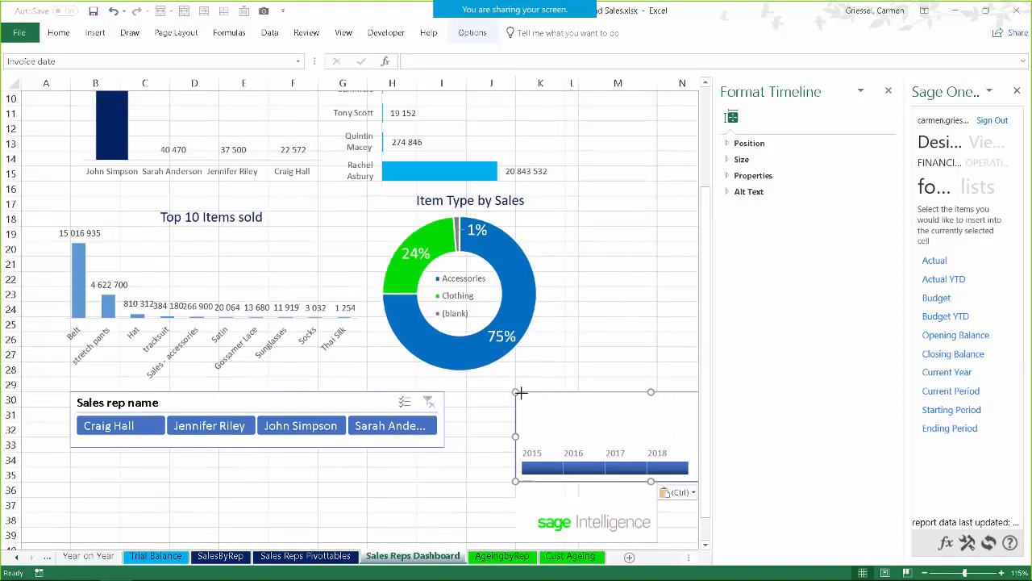
{"action": "left_click_drag", "start_coordinate": [521, 393], "coordinate": [598, 400]}
{"action": "left_click_drag", "start_coordinate": [515, 414], "coordinate": [209, 484]}
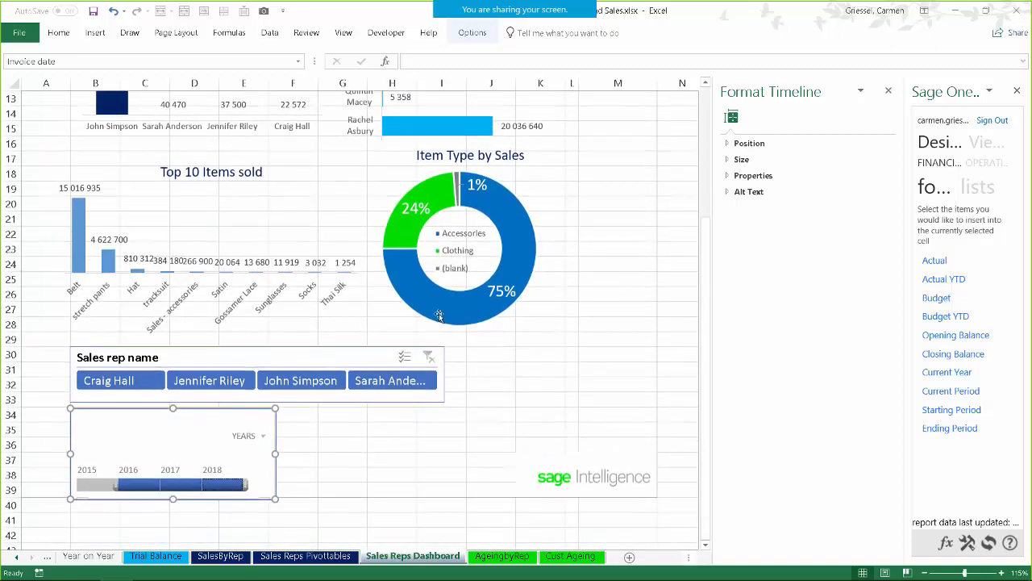
{"action": "scroll", "coordinate": [497, 222], "scroll_direction": "up", "scroll_amount": 2}
{"action": "scroll", "coordinate": [443, 162], "scroll_direction": "down", "scroll_amount": 4}
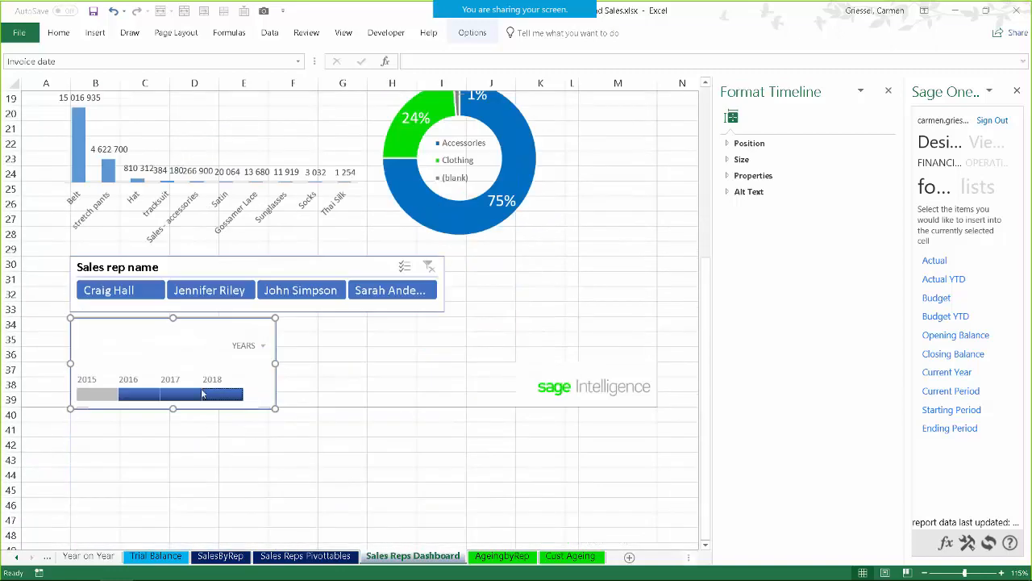
Step: Connect the Invoice date timeline to the Itemssold, ItemTypebySales and SalesRepbyItemTotal PivotTables as well
{"action": "right_click", "coordinate": [204, 321]}
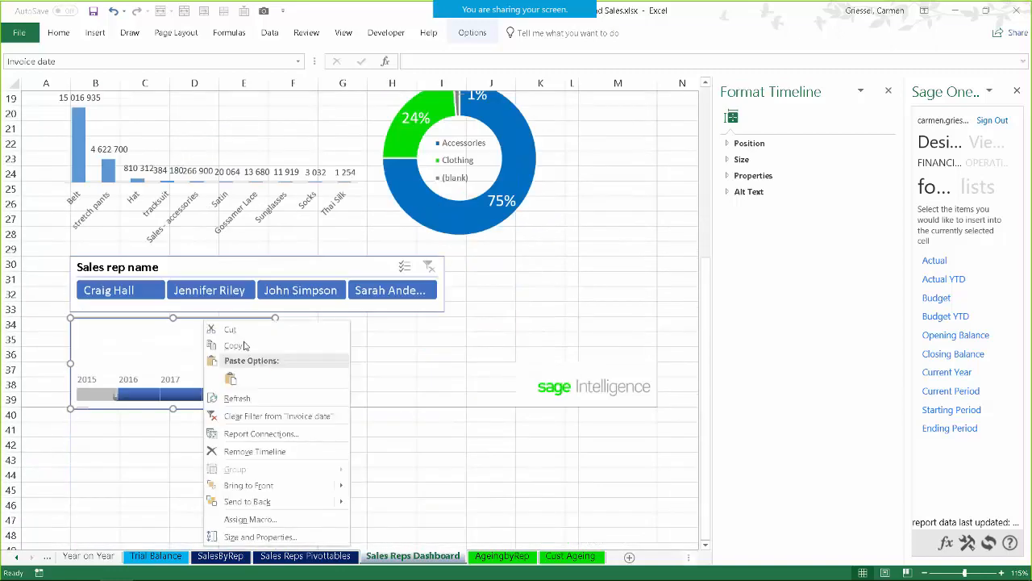
{"action": "left_click", "coordinate": [273, 435]}
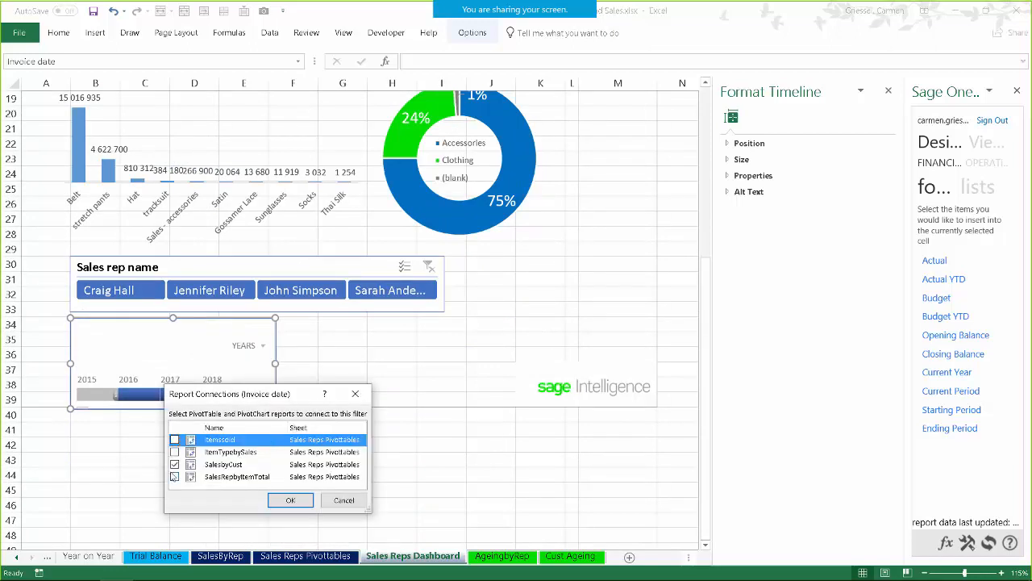
{"action": "left_click", "coordinate": [175, 453]}
{"action": "left_click", "coordinate": [175, 439]}
{"action": "left_click", "coordinate": [174, 477]}
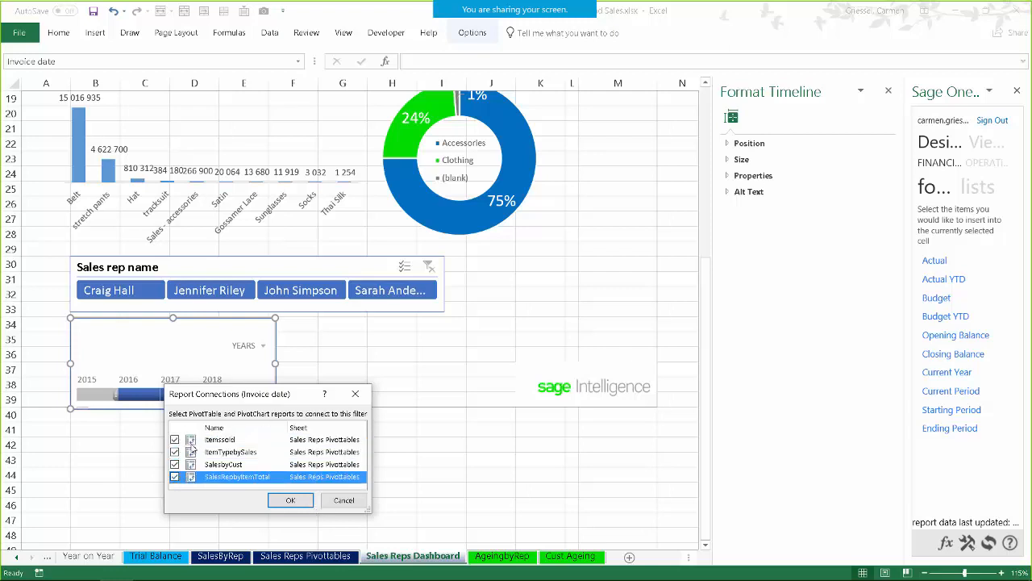
{"action": "left_click", "coordinate": [288, 501]}
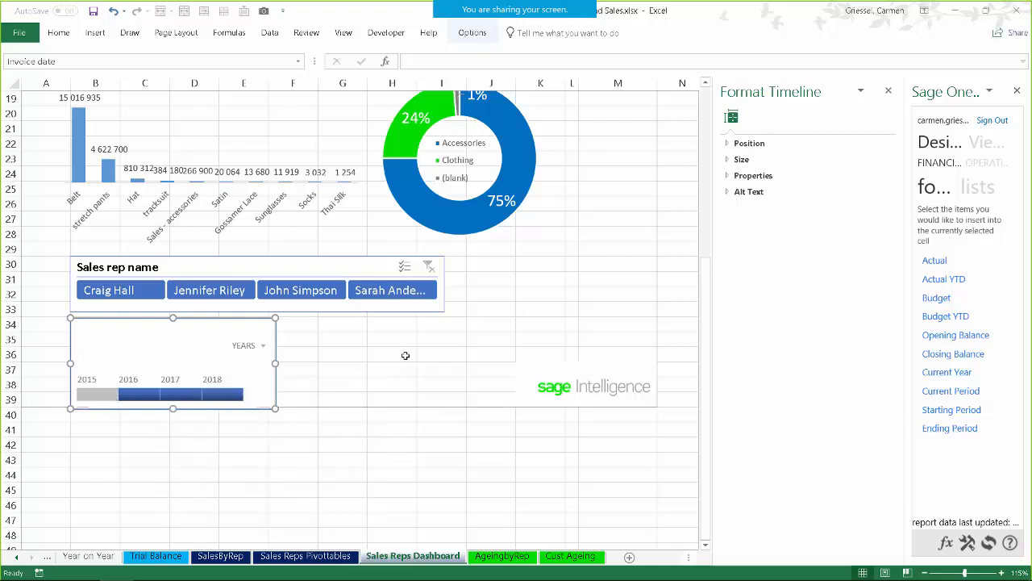
Step: Test the timeline by filtering the dashboard charts to 2015–2017 and 2016–2018, and select all years from 2015 to 2018 again
{"action": "scroll", "coordinate": [404, 356], "scroll_direction": "up", "scroll_amount": 6}
{"action": "scroll", "coordinate": [403, 358], "scroll_direction": "down", "scroll_amount": 1}
{"action": "scroll", "coordinate": [403, 358], "scroll_direction": "down", "scroll_amount": 2}
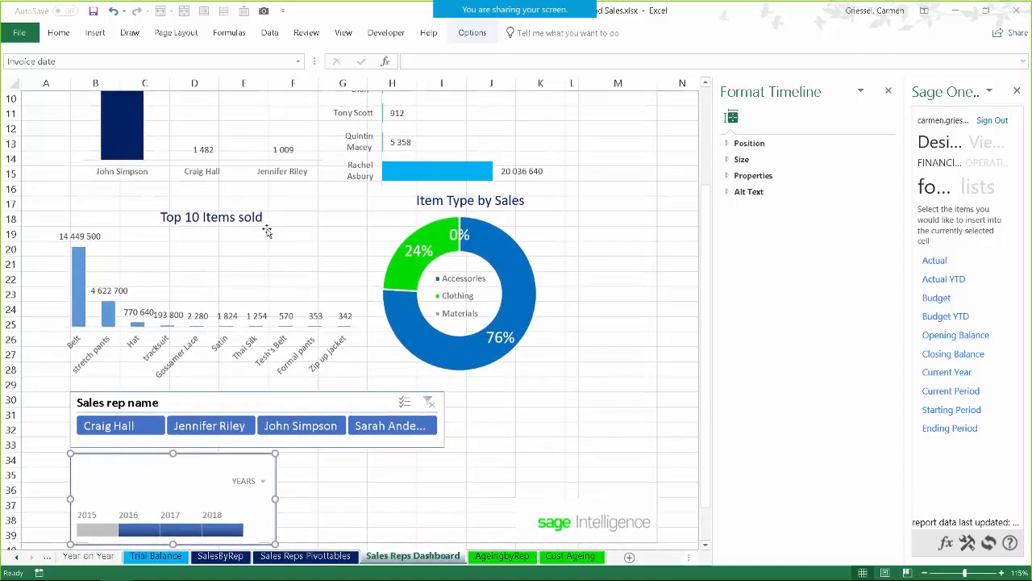
{"action": "left_click_drag", "start_coordinate": [165, 530], "coordinate": [125, 530]}
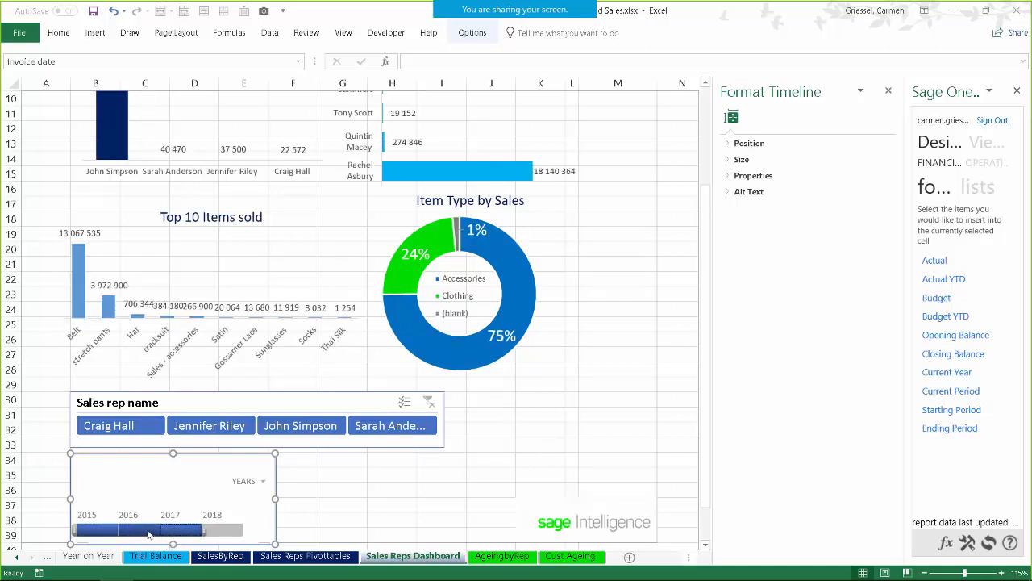
{"action": "left_click_drag", "start_coordinate": [162, 530], "coordinate": [203, 530]}
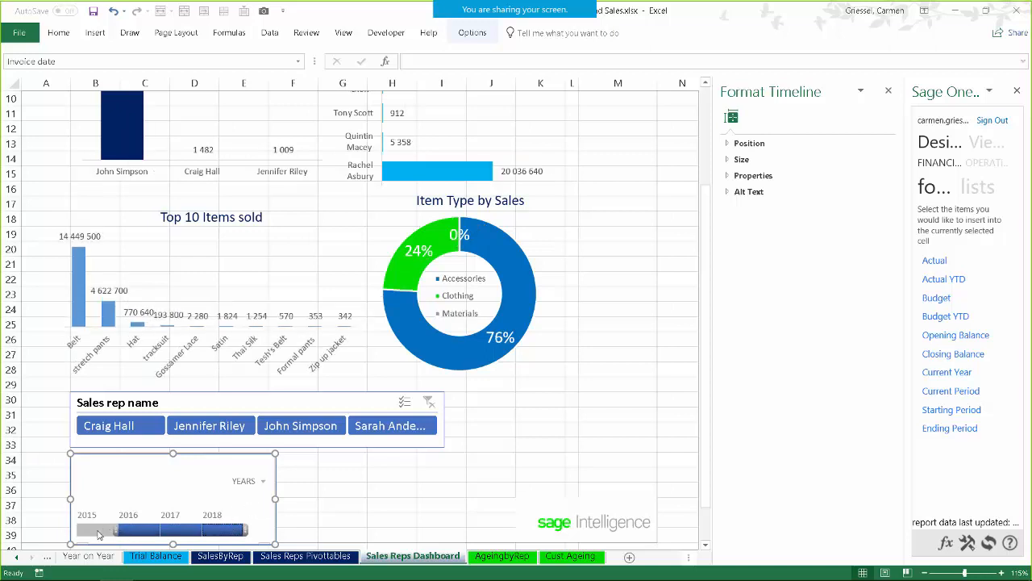
{"action": "left_click_drag", "start_coordinate": [97, 530], "coordinate": [260, 525]}
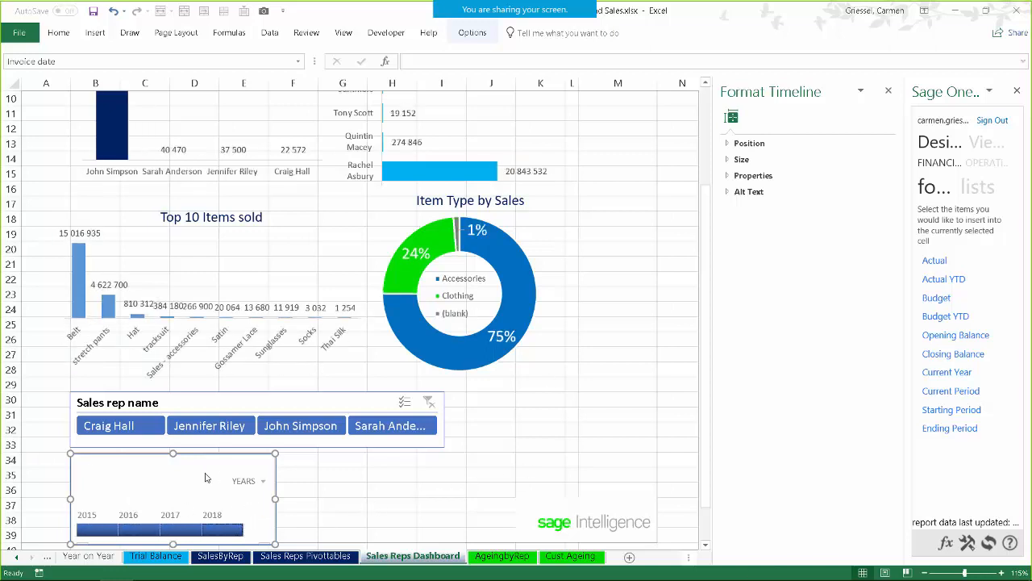
Step: Switch the Sales Reps Dashboard to Page Break Preview and move the Invoice date timeline beside the Sales rep name slicer, under the doughnut chart
{"action": "left_click", "coordinate": [448, 475]}
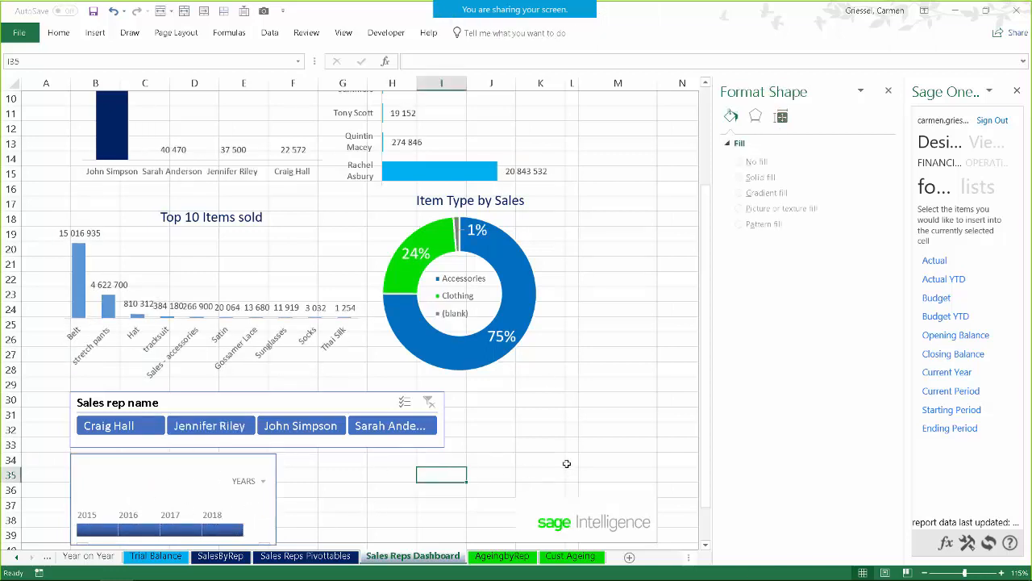
{"action": "scroll", "coordinate": [569, 460], "scroll_direction": "up", "scroll_amount": 3}
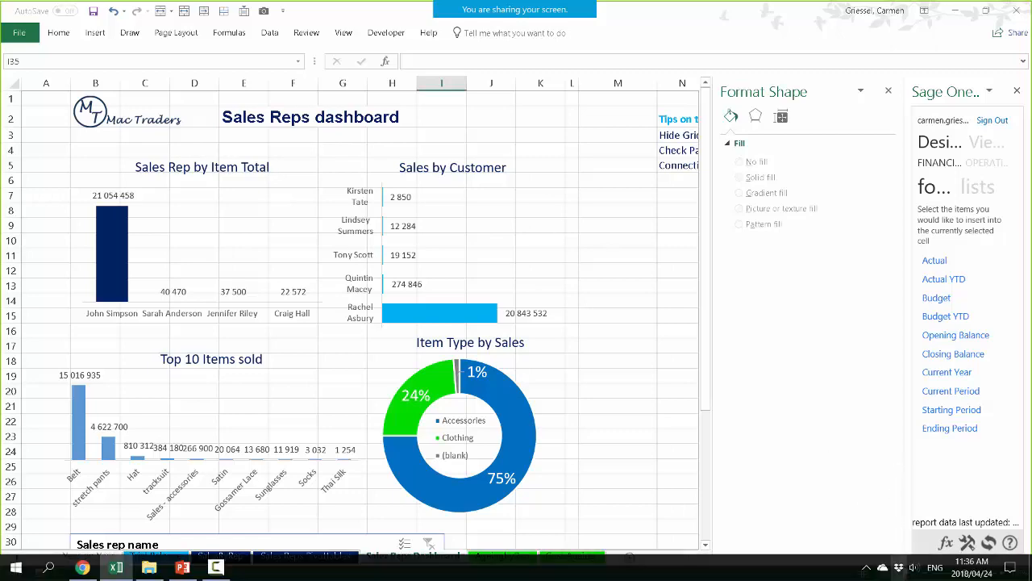
{"action": "left_click", "coordinate": [906, 572]}
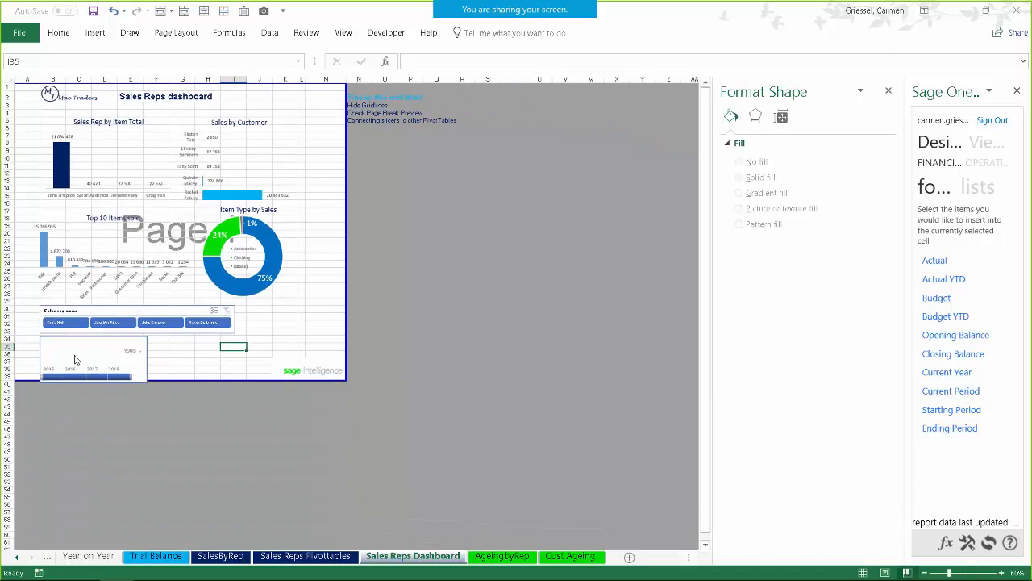
{"action": "left_click", "coordinate": [84, 349]}
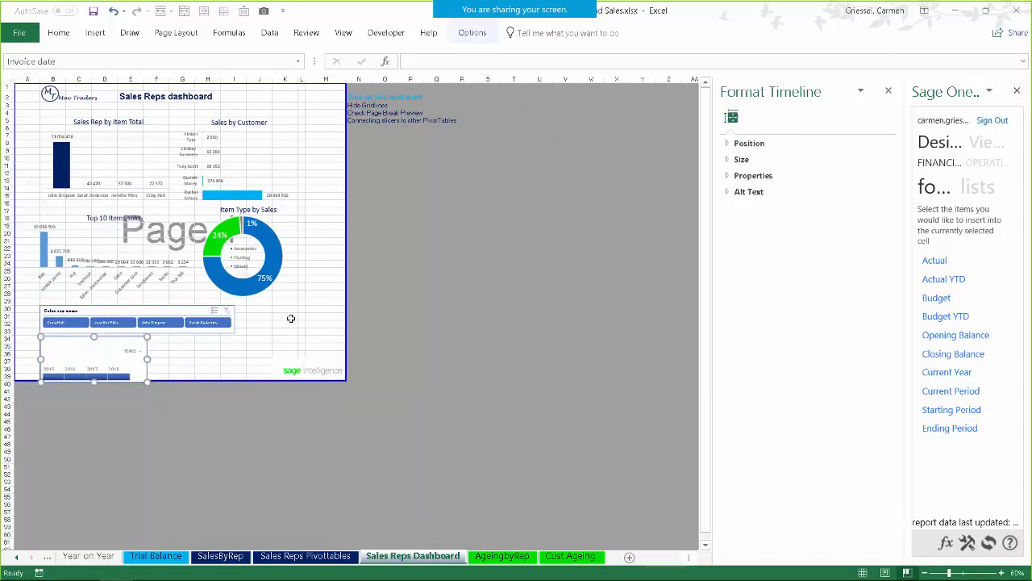
{"action": "left_click_drag", "start_coordinate": [110, 339], "coordinate": [307, 300]}
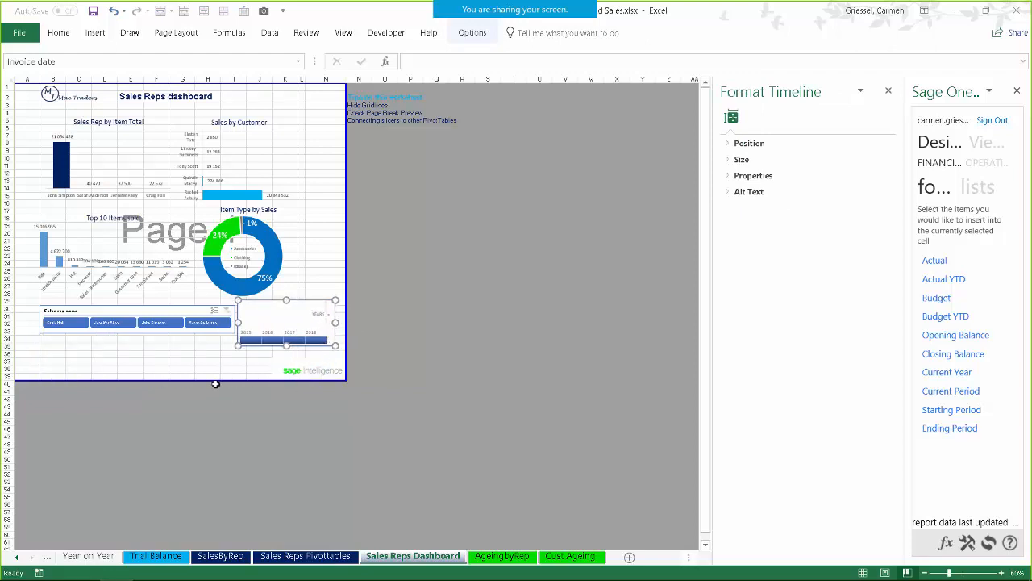
Step: Move the Sage Intelligence logo below the Sales rep name slicer and raise the page's lower boundary to row 36
{"action": "left_click", "coordinate": [297, 371]}
{"action": "left_click_drag", "start_coordinate": [296, 371], "coordinate": [36, 343]}
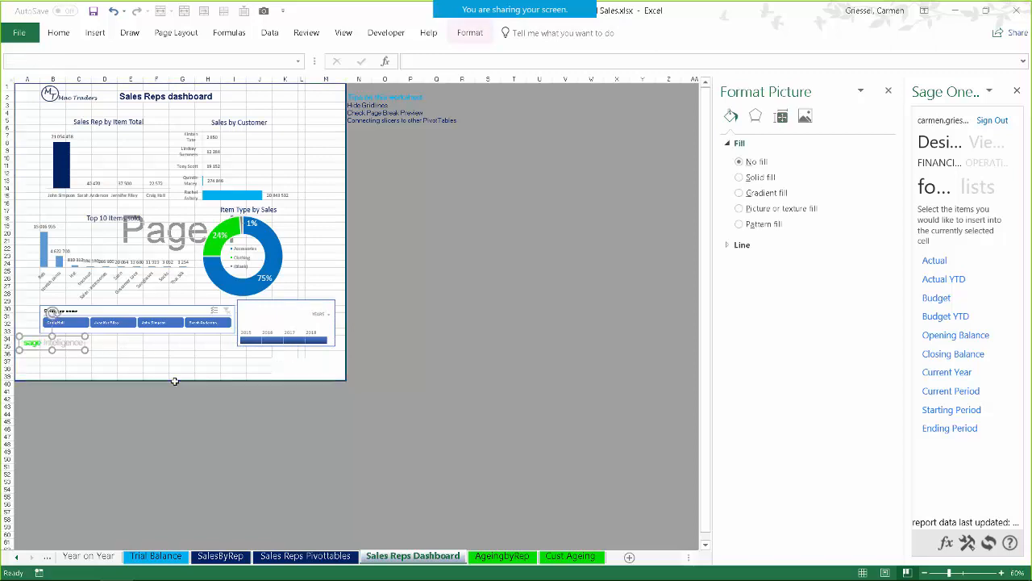
{"action": "left_click_drag", "start_coordinate": [171, 379], "coordinate": [165, 358]}
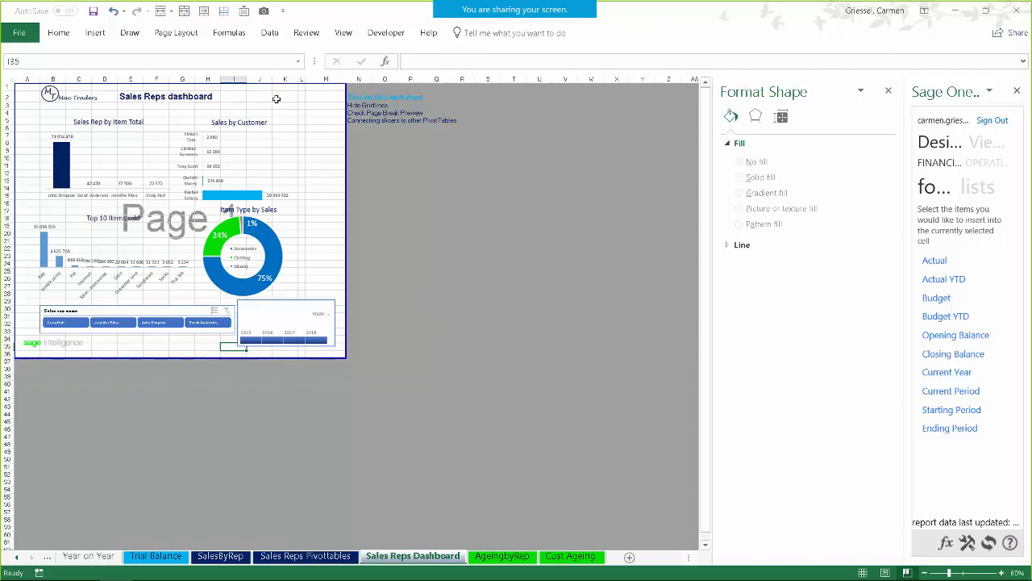
Step: Hide the gridlines on the Sales Reps Dashboard and return the sheet to Normal view
{"action": "left_click", "coordinate": [343, 33]}
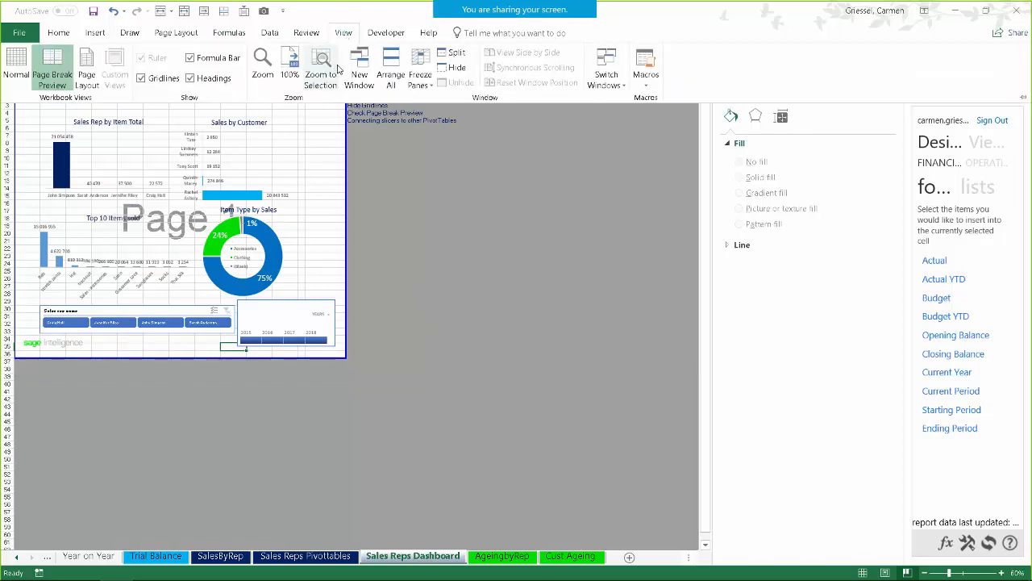
{"action": "left_click", "coordinate": [141, 78]}
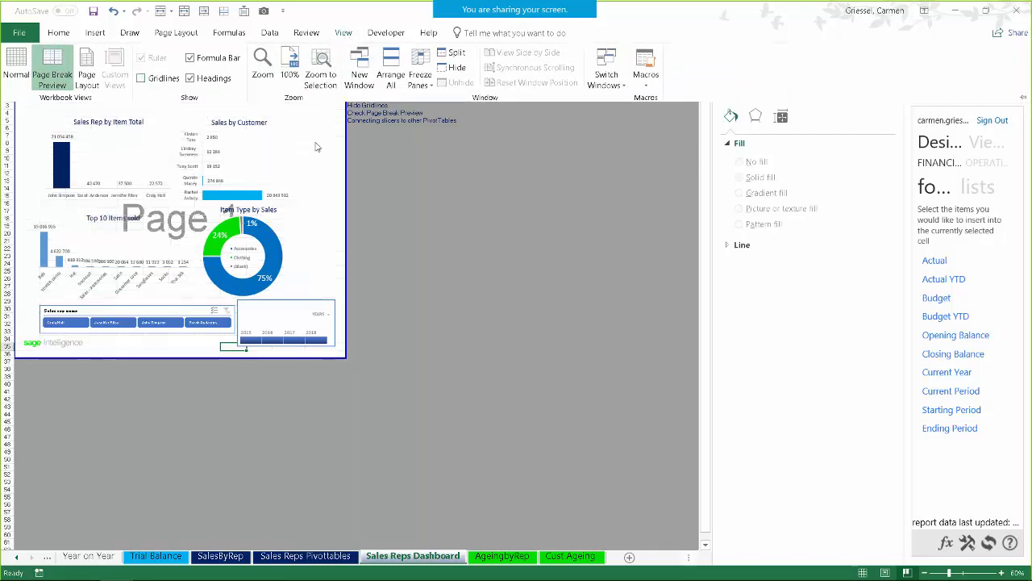
{"action": "left_click", "coordinate": [391, 196]}
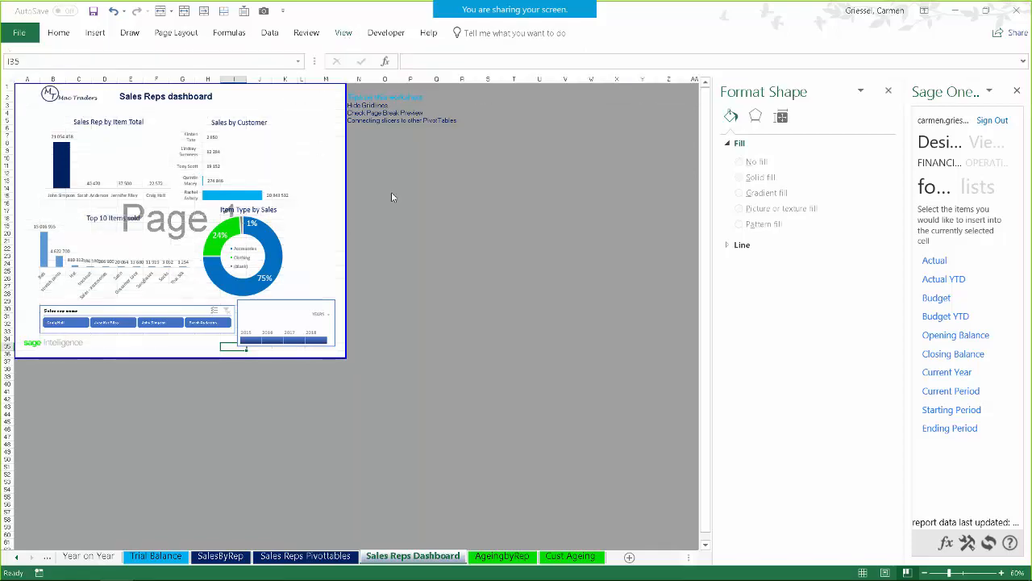
{"action": "left_click", "coordinate": [863, 572]}
Step: Filter the dashboard charts with the Invoice date timeline to 2015 and then to 2016 only
{"action": "scroll", "coordinate": [559, 339], "scroll_direction": "down", "scroll_amount": 4}
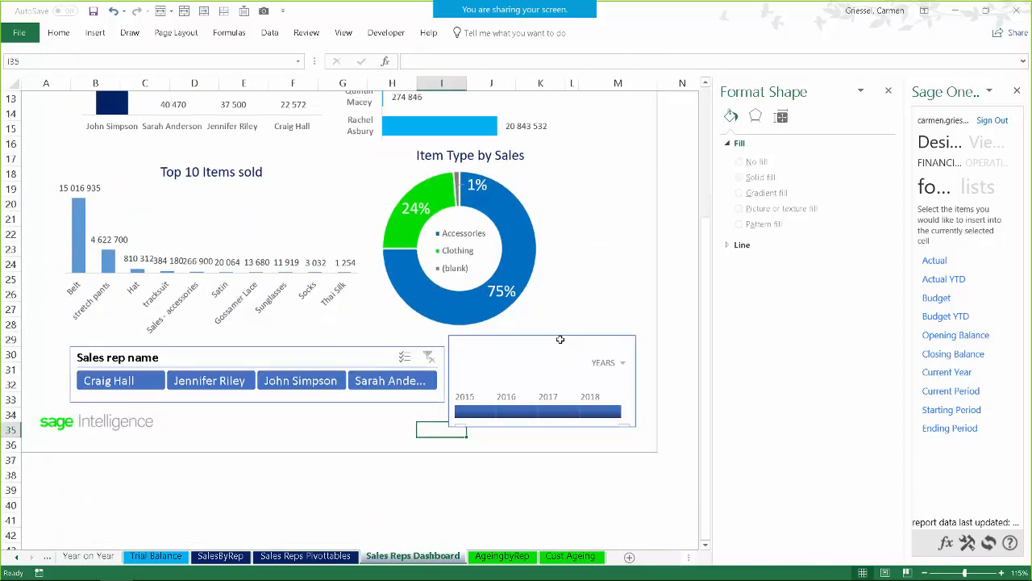
{"action": "scroll", "coordinate": [557, 339], "scroll_direction": "up", "scroll_amount": 4}
{"action": "scroll", "coordinate": [526, 453], "scroll_direction": "down", "scroll_amount": 2}
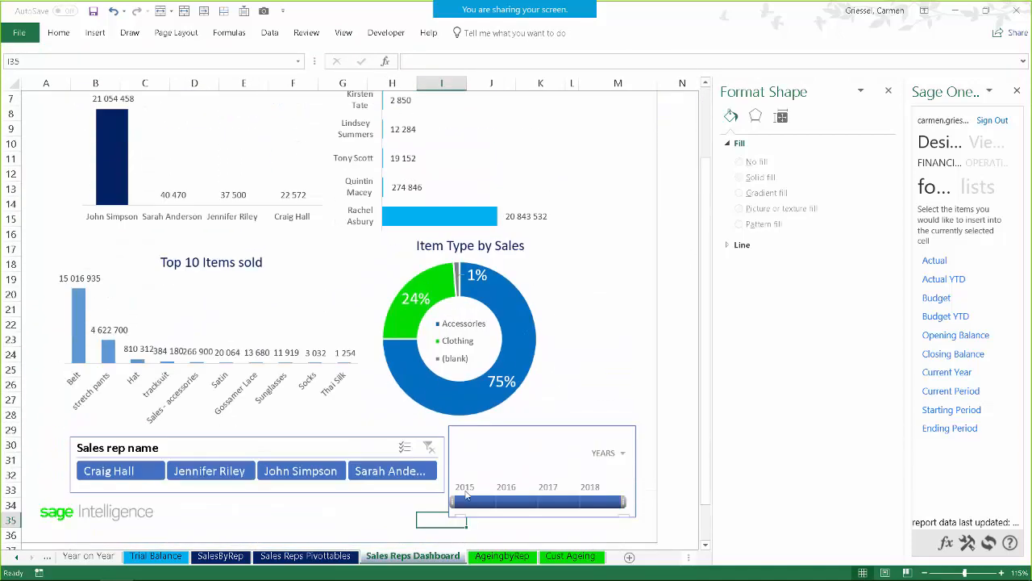
{"action": "left_click", "coordinate": [479, 503]}
{"action": "left_click", "coordinate": [515, 502]}
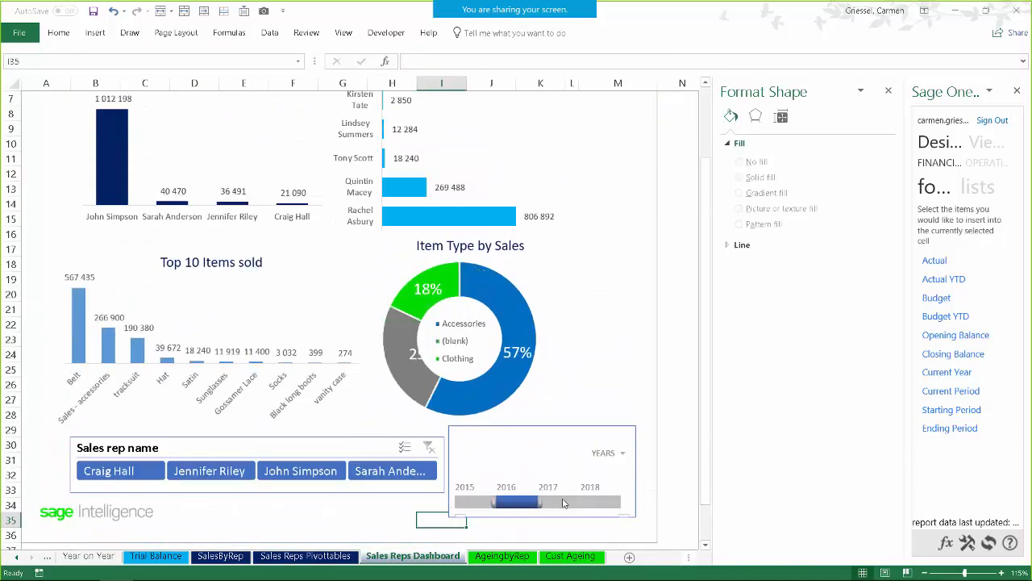
Step: Test the Sales rep name slicer by filtering to two single sales reps in turn, and clear its filter
{"action": "left_click", "coordinate": [387, 476]}
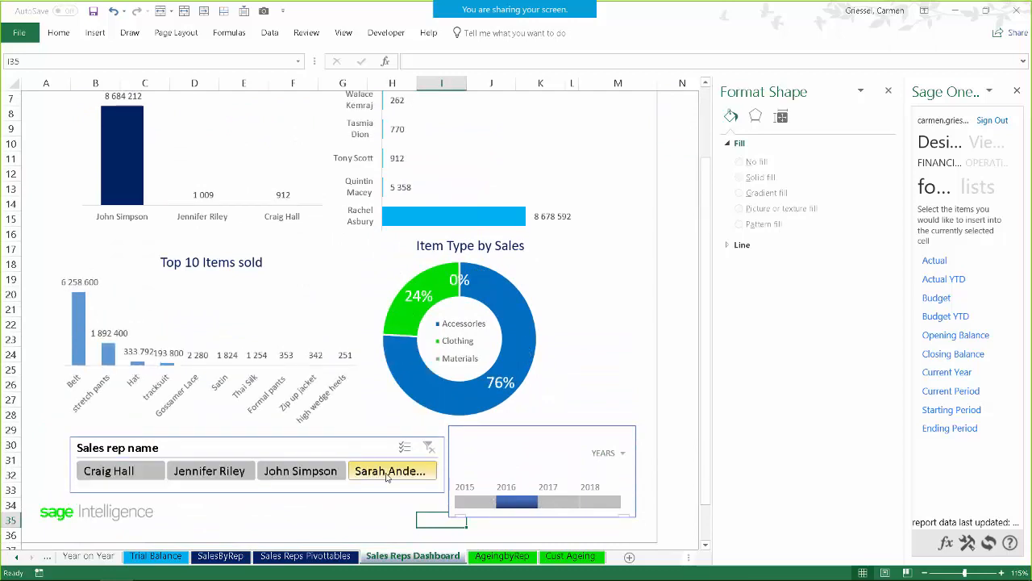
{"action": "left_click", "coordinate": [302, 472]}
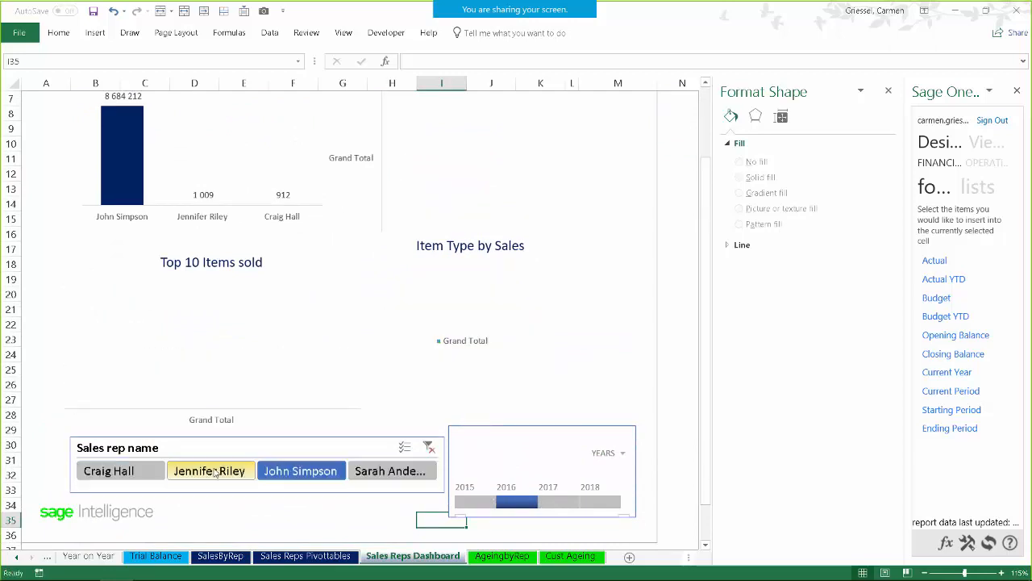
{"action": "left_click", "coordinate": [429, 446]}
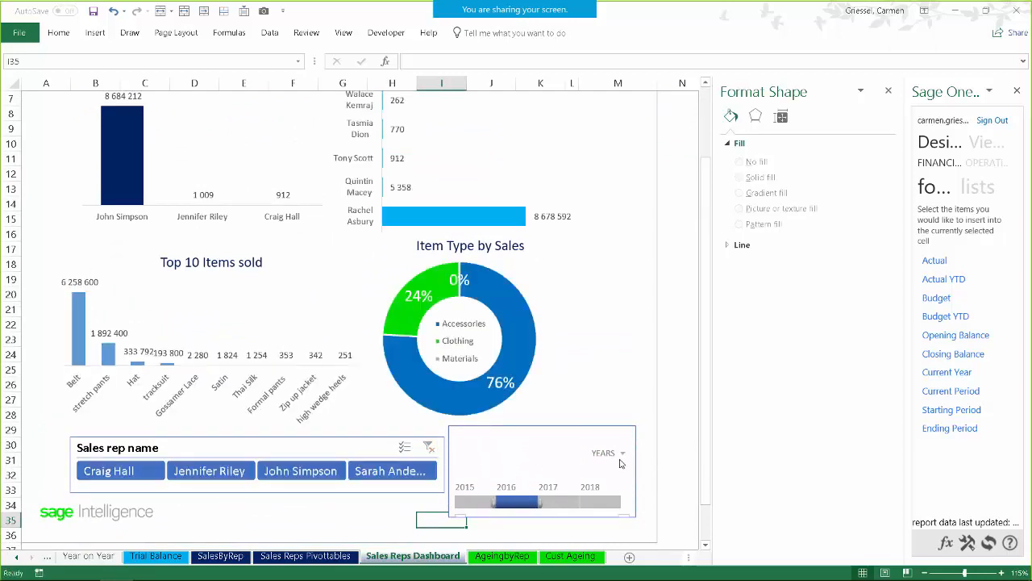
Step: Select the empty cell N20 beside the dashboard and close the Format Shape pane
{"action": "left_click", "coordinate": [673, 295]}
{"action": "scroll", "coordinate": [671, 296], "scroll_direction": "up", "scroll_amount": 2}
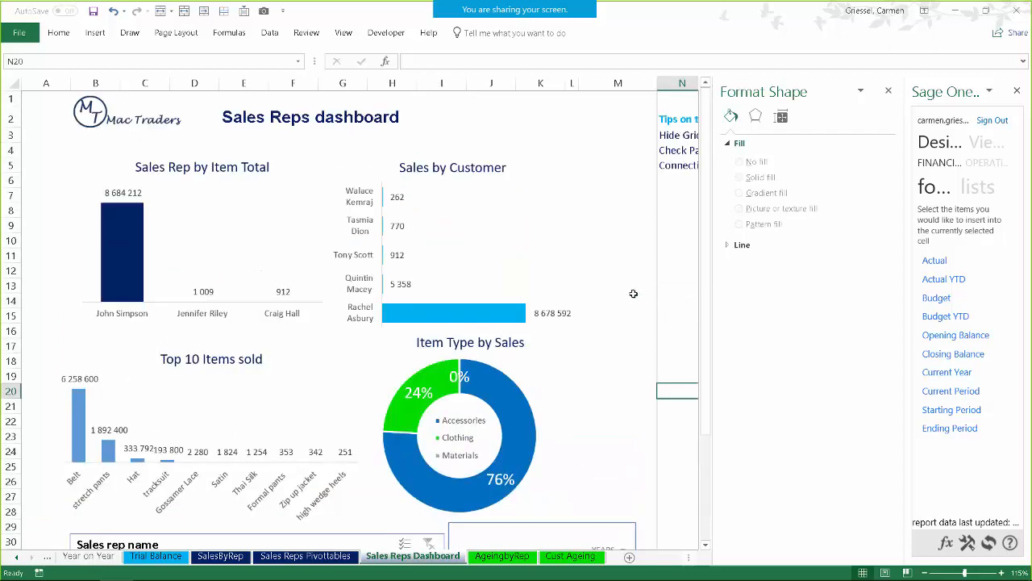
{"action": "left_click", "coordinate": [888, 90]}
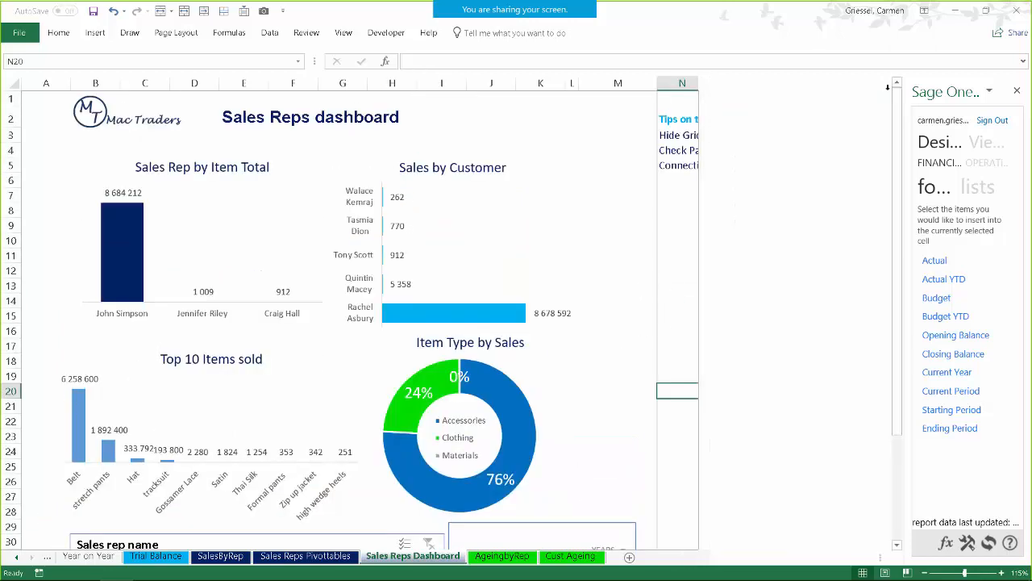
Step: Start a PivotTable from Table9 on the AgeingbyRep sheet and check the workbook's list of defined names
{"action": "left_click", "coordinate": [508, 558]}
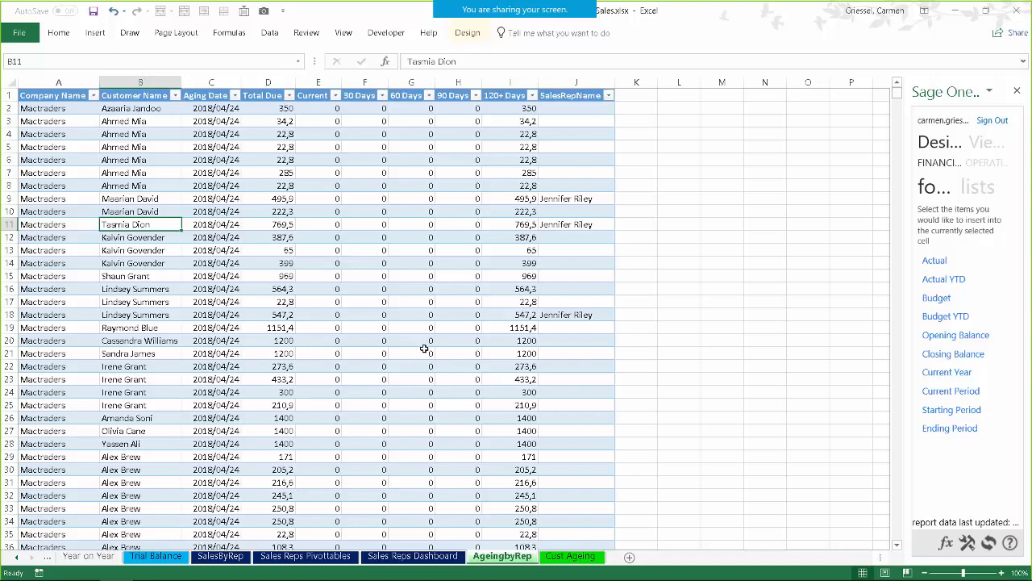
{"action": "left_click", "coordinate": [569, 557]}
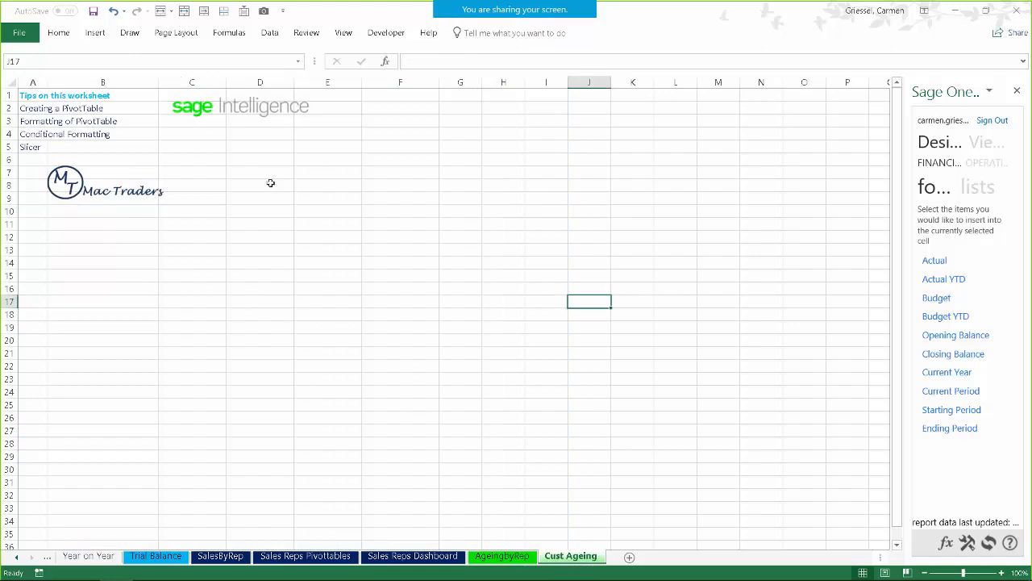
{"action": "left_click", "coordinate": [508, 558]}
{"action": "left_click", "coordinate": [262, 292]}
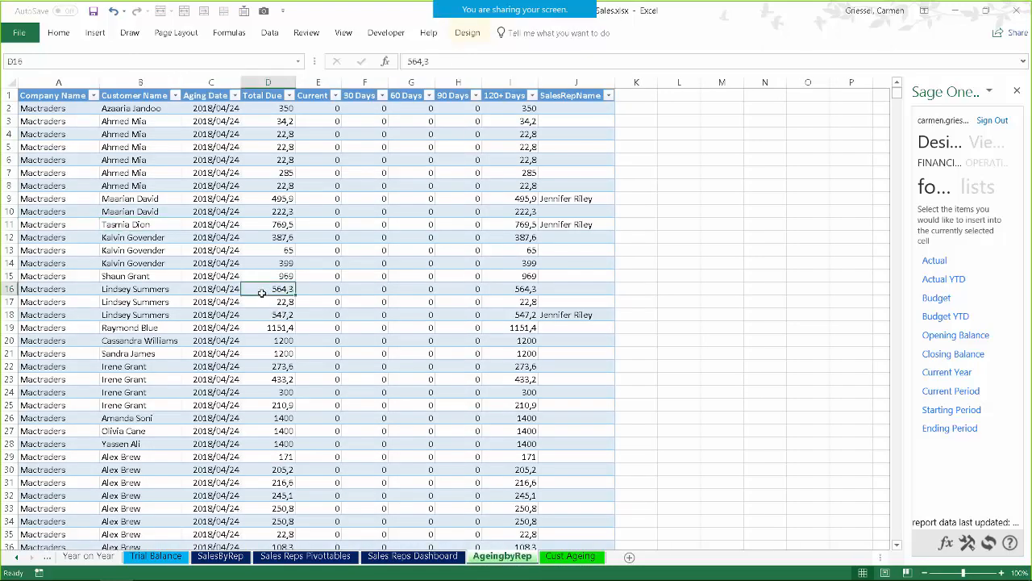
{"action": "left_click", "coordinate": [94, 33]}
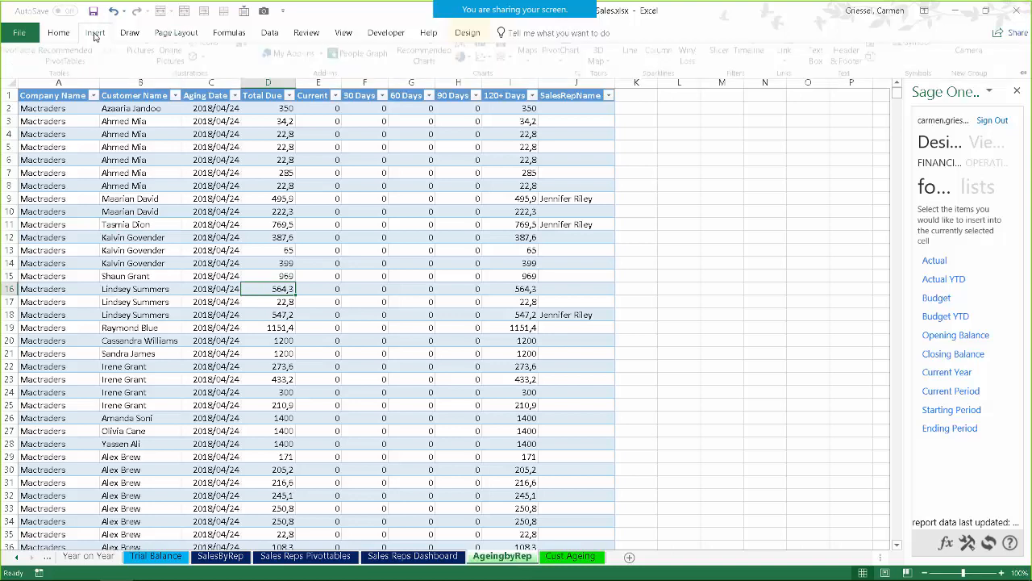
{"action": "left_click", "coordinate": [21, 66]}
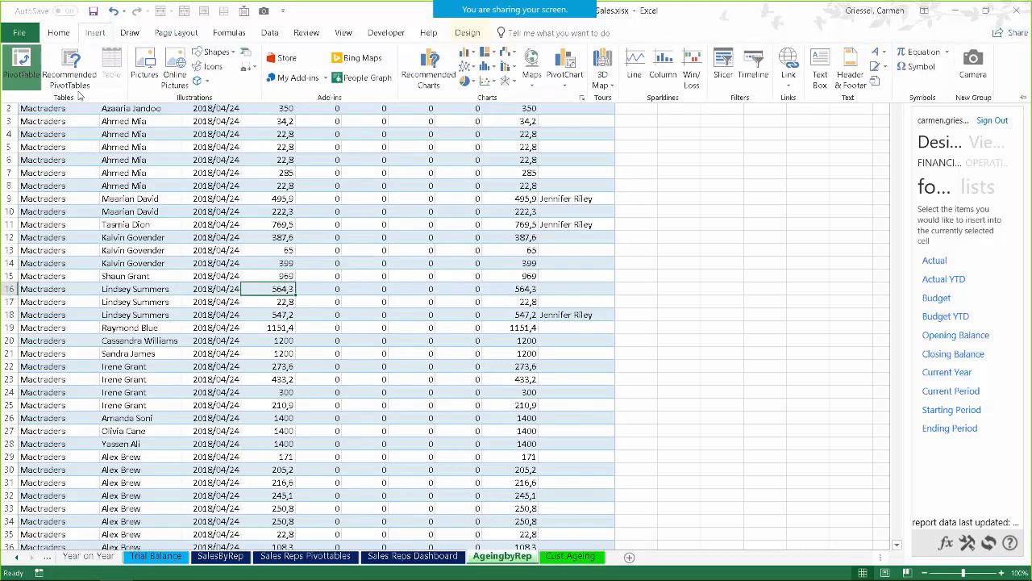
{"action": "left_click_drag", "start_coordinate": [774, 65], "coordinate": [436, 89]}
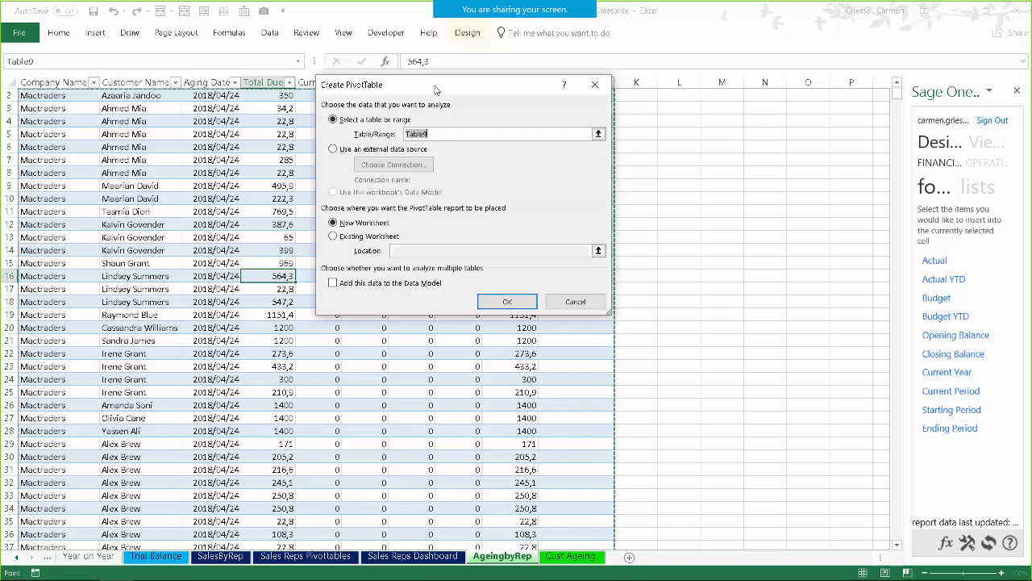
{"action": "key", "text": "F3"}
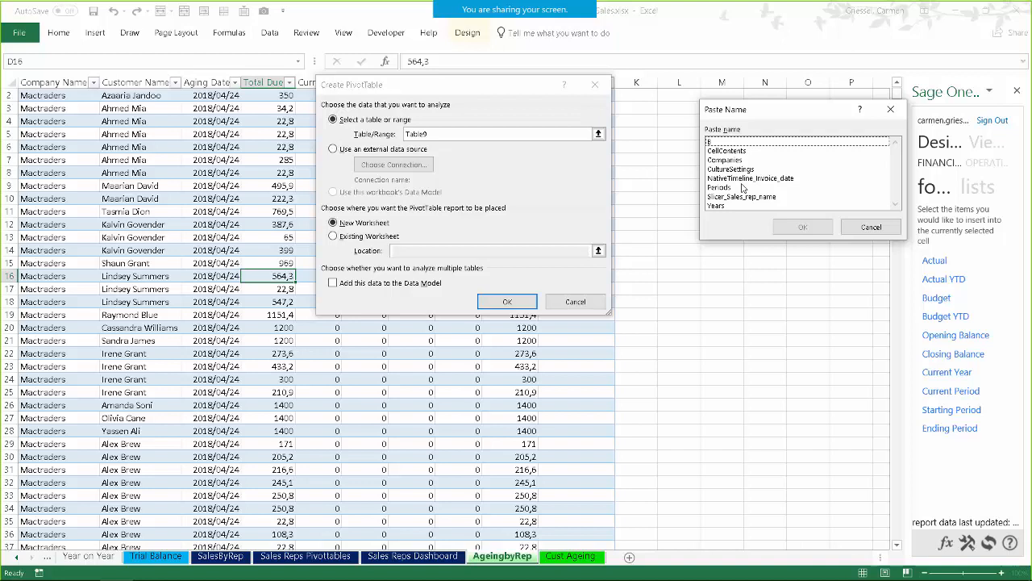
{"action": "left_click", "coordinate": [871, 227]}
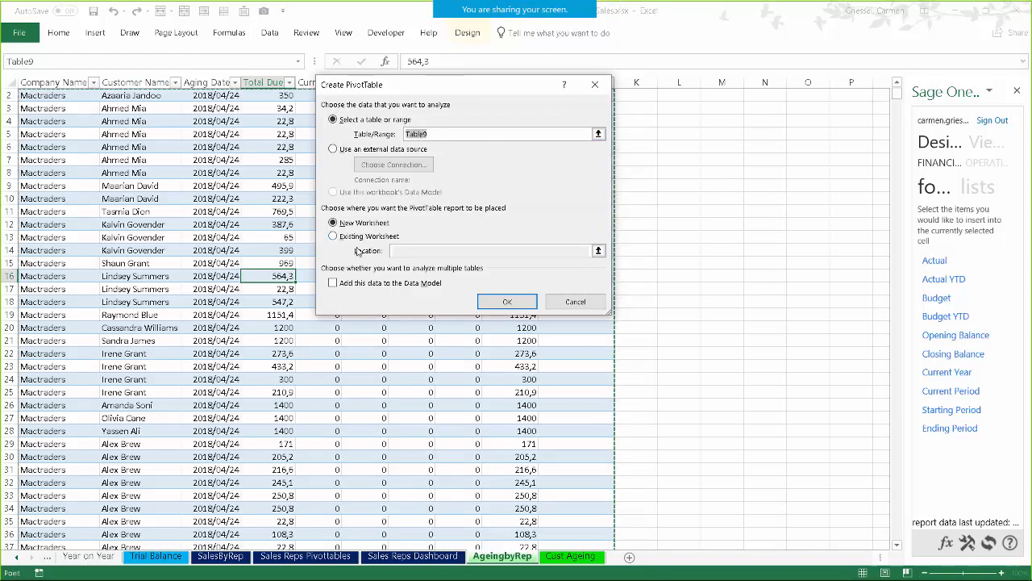
Step: Place the new PivotTable on the existing Cust Ageing sheet at cell B11 and create it
{"action": "left_click", "coordinate": [365, 236]}
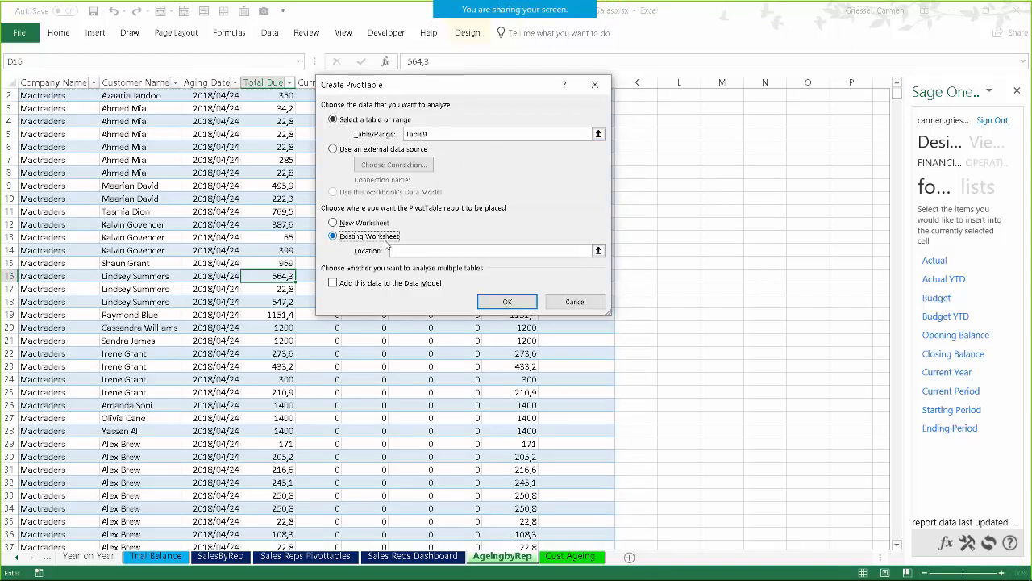
{"action": "left_click", "coordinate": [600, 252]}
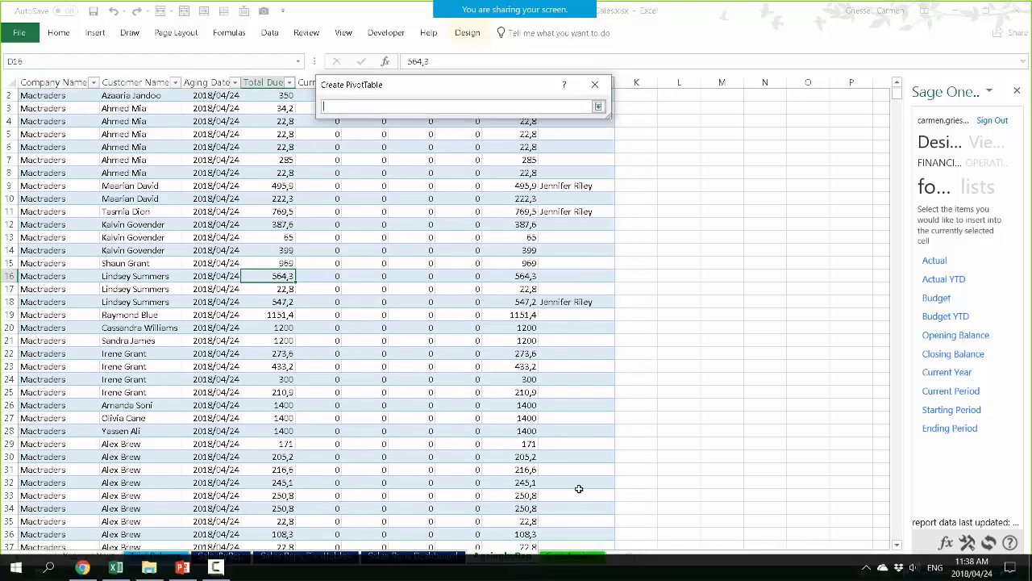
{"action": "left_click", "coordinate": [570, 556]}
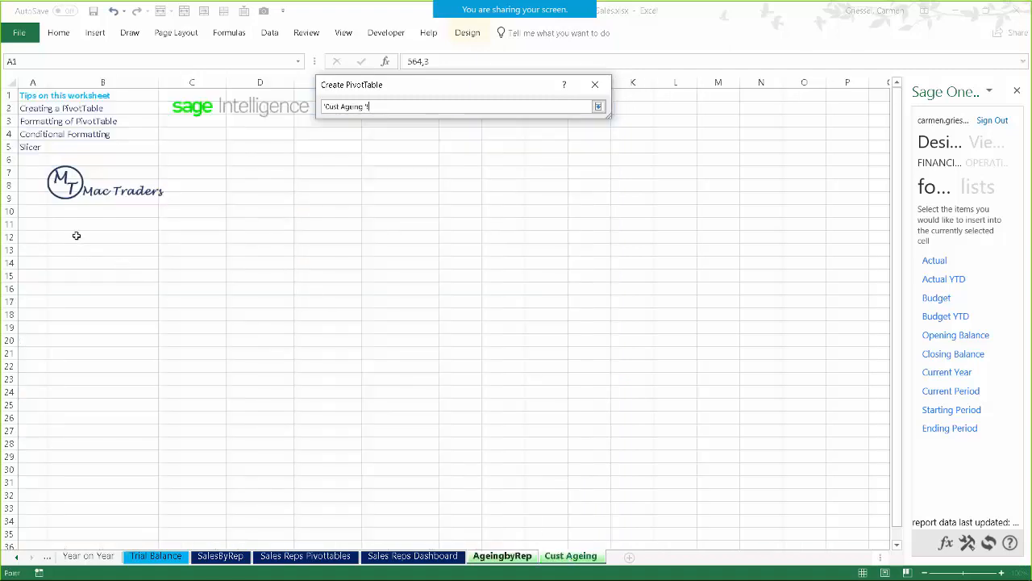
{"action": "left_click", "coordinate": [69, 225]}
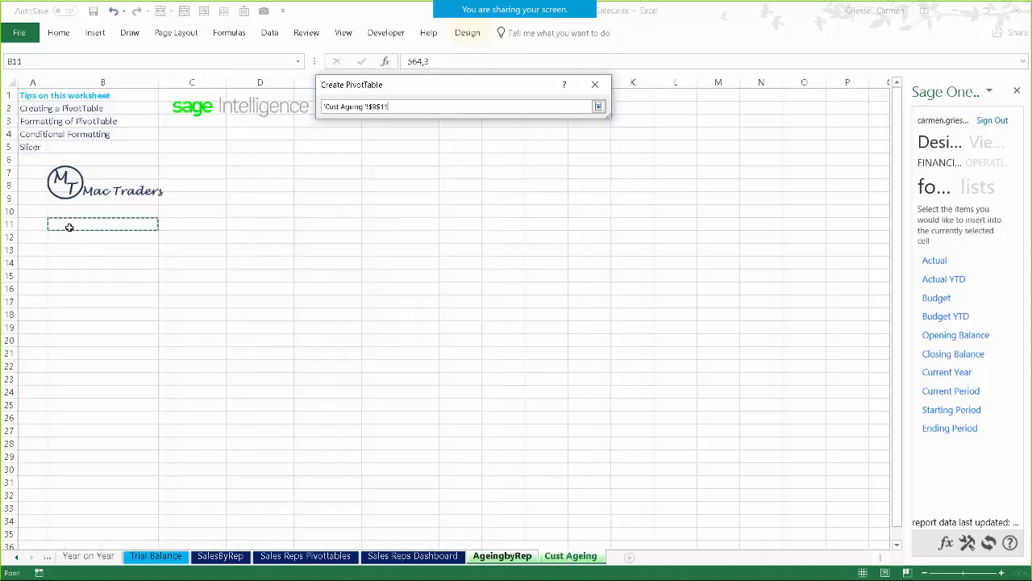
{"action": "left_click", "coordinate": [598, 105]}
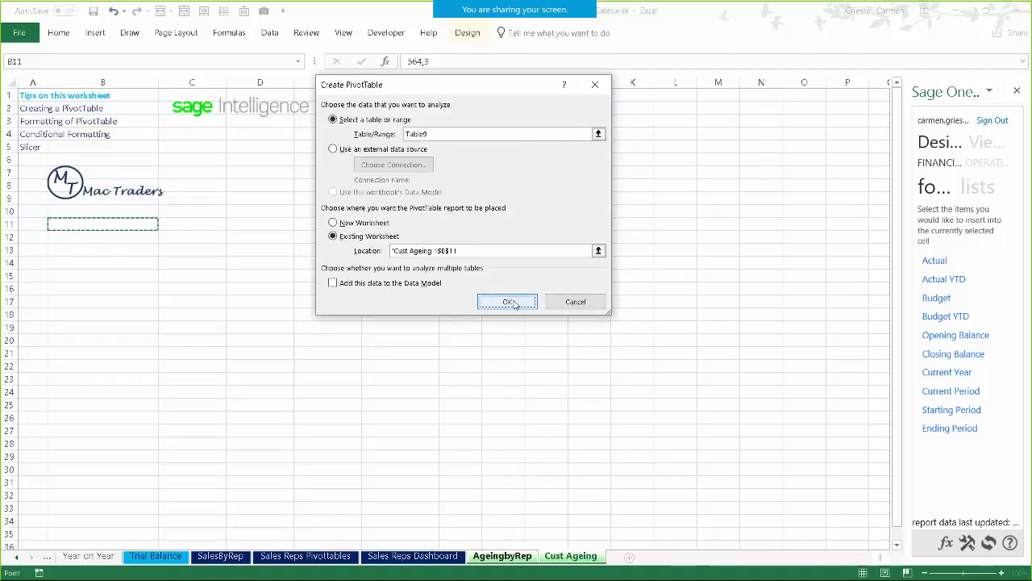
{"action": "left_click", "coordinate": [508, 301]}
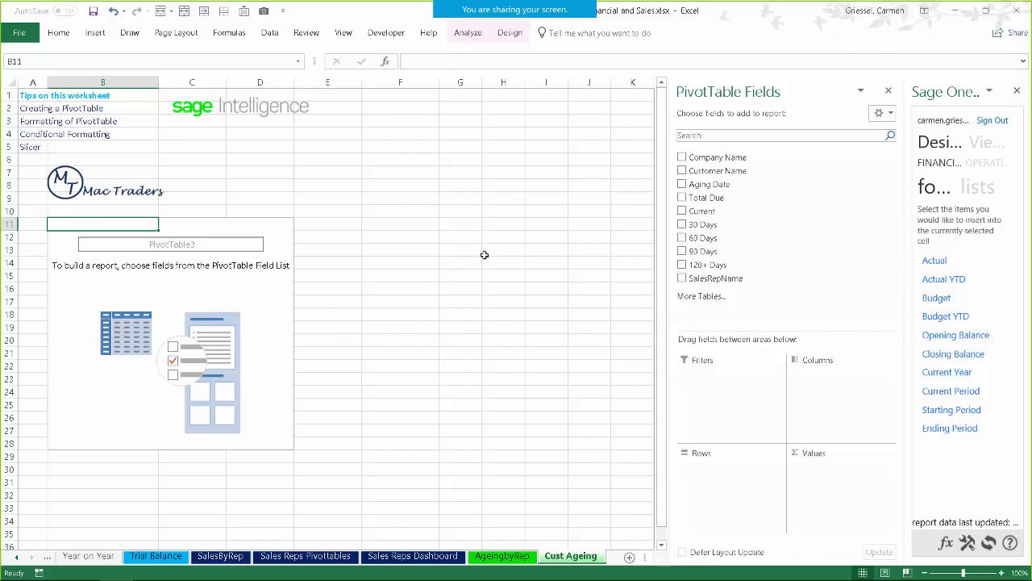
Step: Build the PivotTable with Customer Name as rows and 30 Days, 60 Days, 90 Days and 120+ Days as summed values, and look through it
{"action": "left_click", "coordinate": [682, 171]}
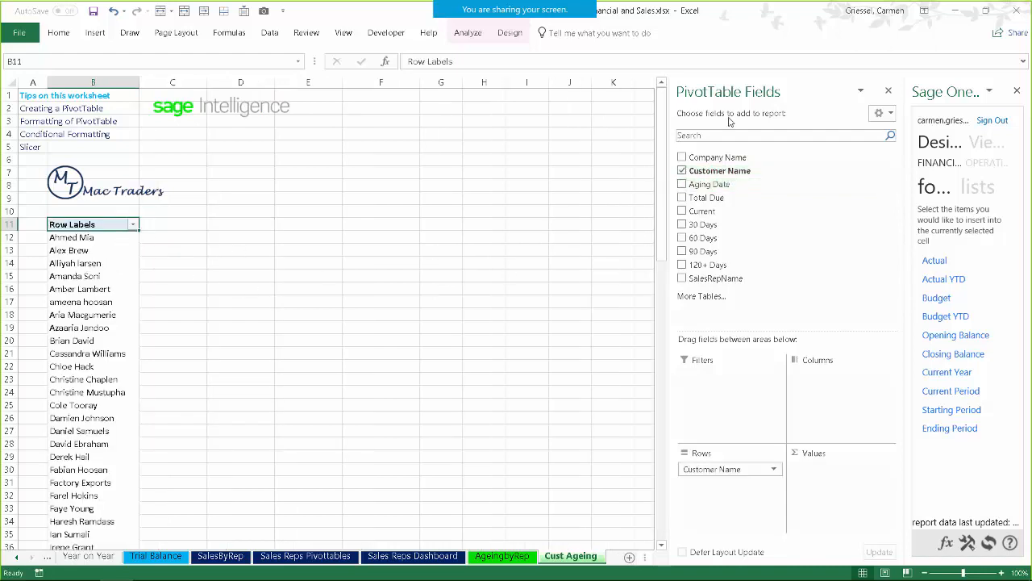
{"action": "left_click", "coordinate": [682, 225]}
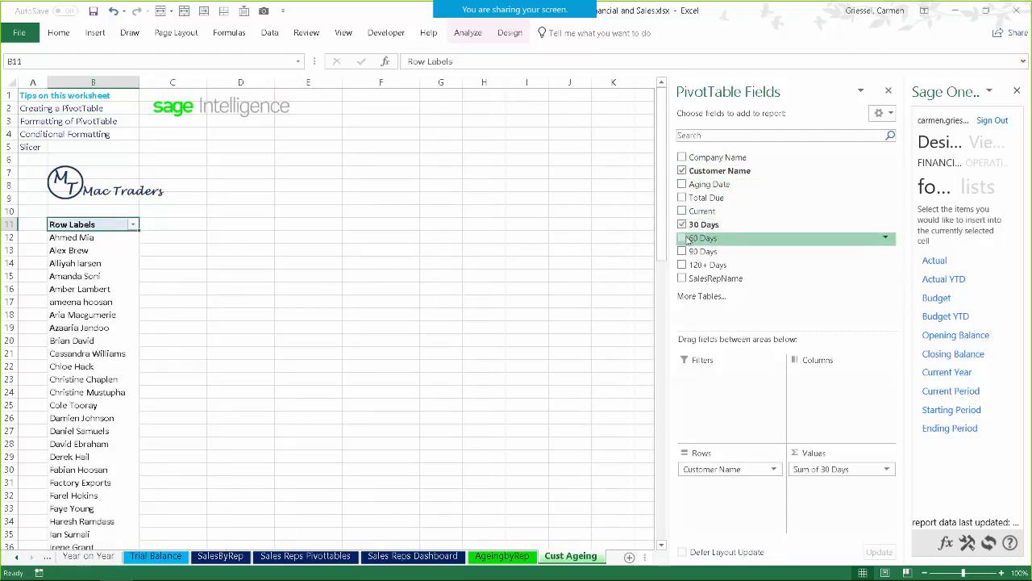
{"action": "left_click", "coordinate": [682, 238]}
{"action": "left_click", "coordinate": [682, 252]}
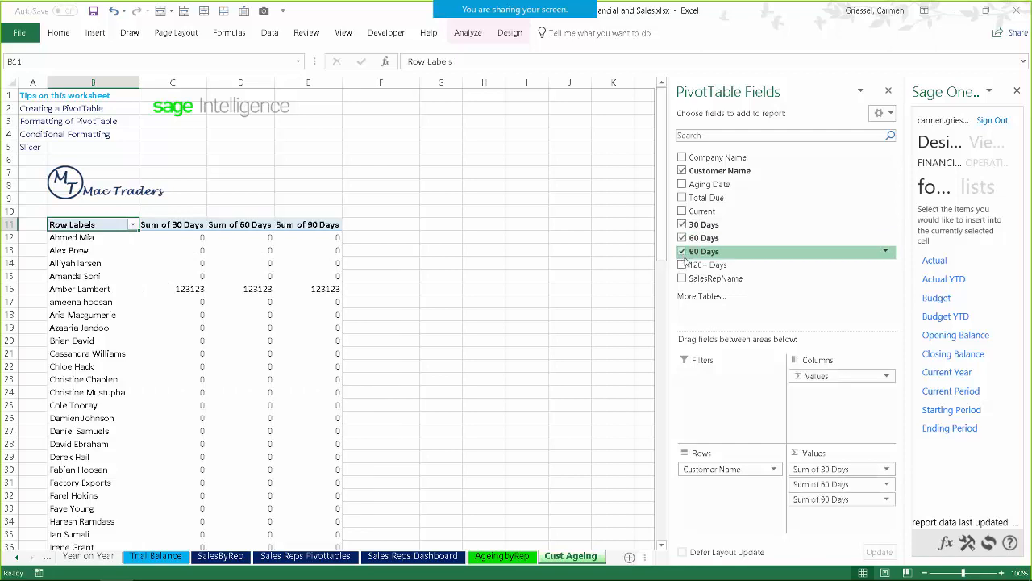
{"action": "left_click", "coordinate": [682, 266]}
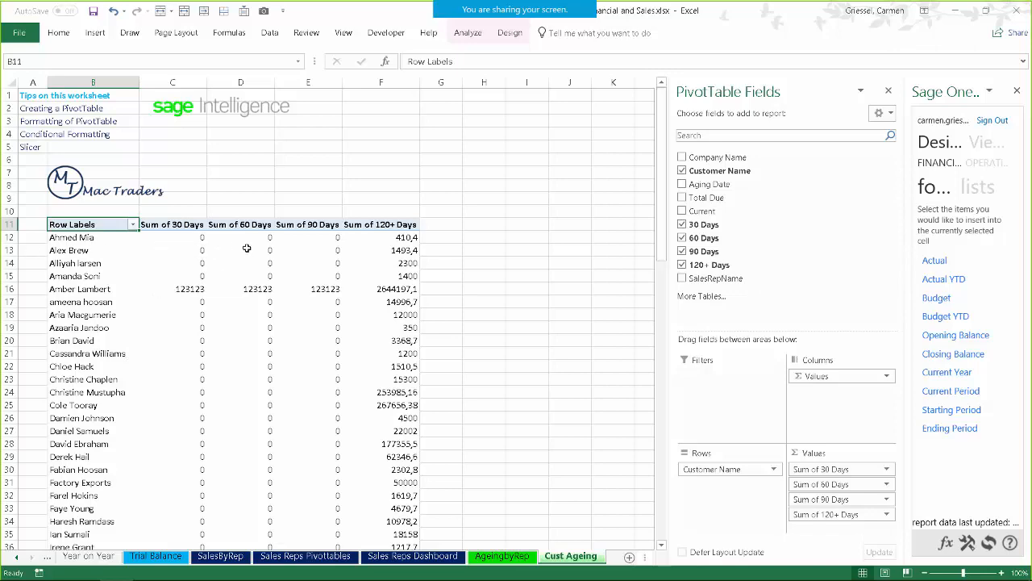
{"action": "scroll", "coordinate": [229, 260], "scroll_direction": "down", "scroll_amount": 18}
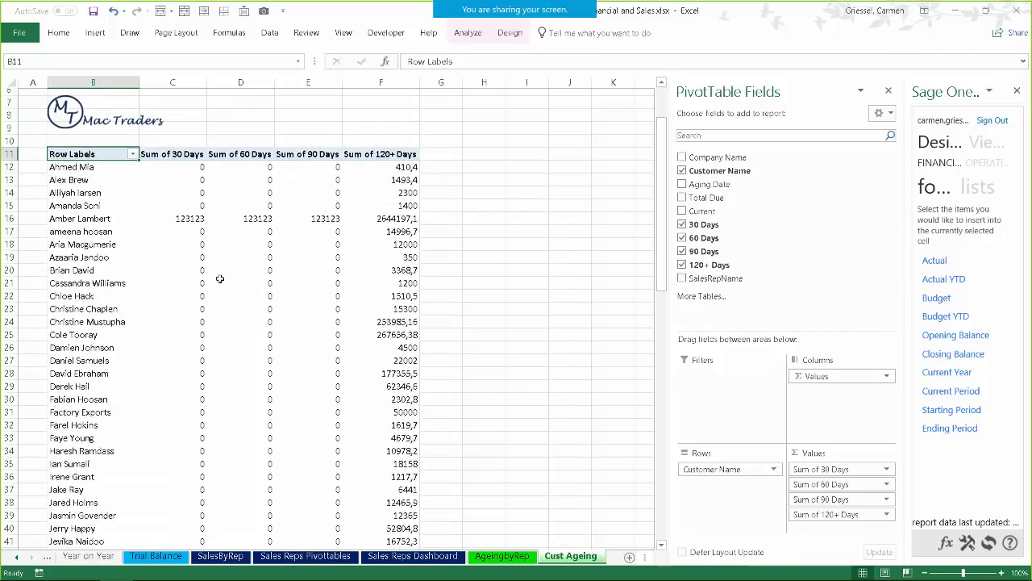
{"action": "scroll", "coordinate": [240, 377], "scroll_direction": "down", "scroll_amount": 7}
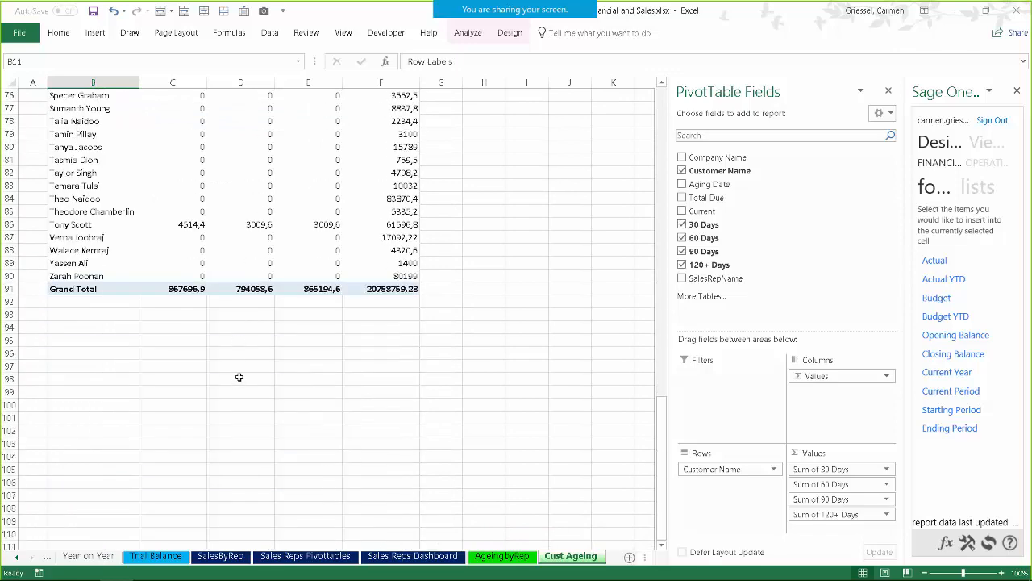
{"action": "scroll", "coordinate": [240, 300], "scroll_direction": "up", "scroll_amount": 20}
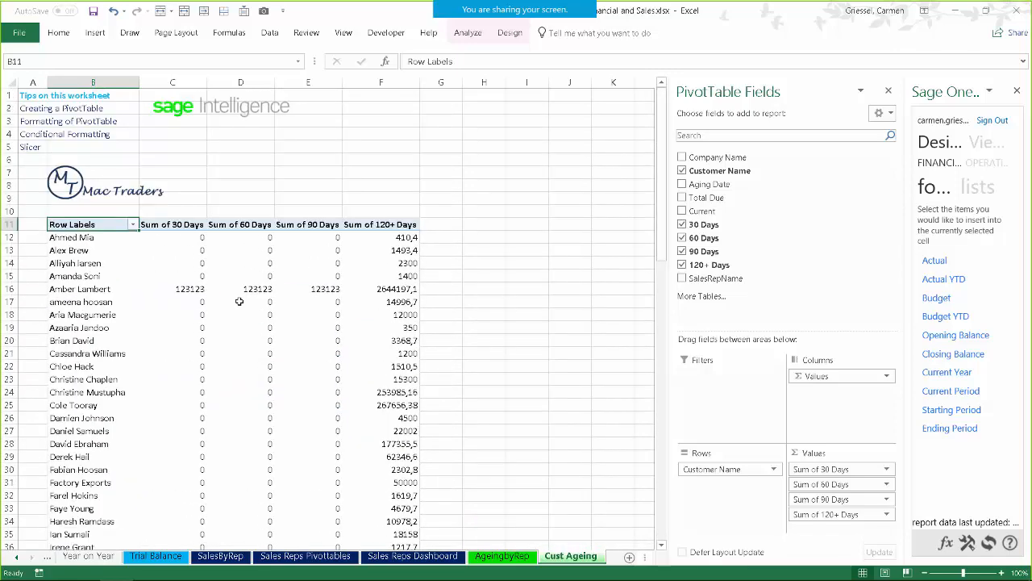
Step: Insert a SalesRepName slicer for the customer ageing PivotTable
{"action": "left_click", "coordinate": [239, 301]}
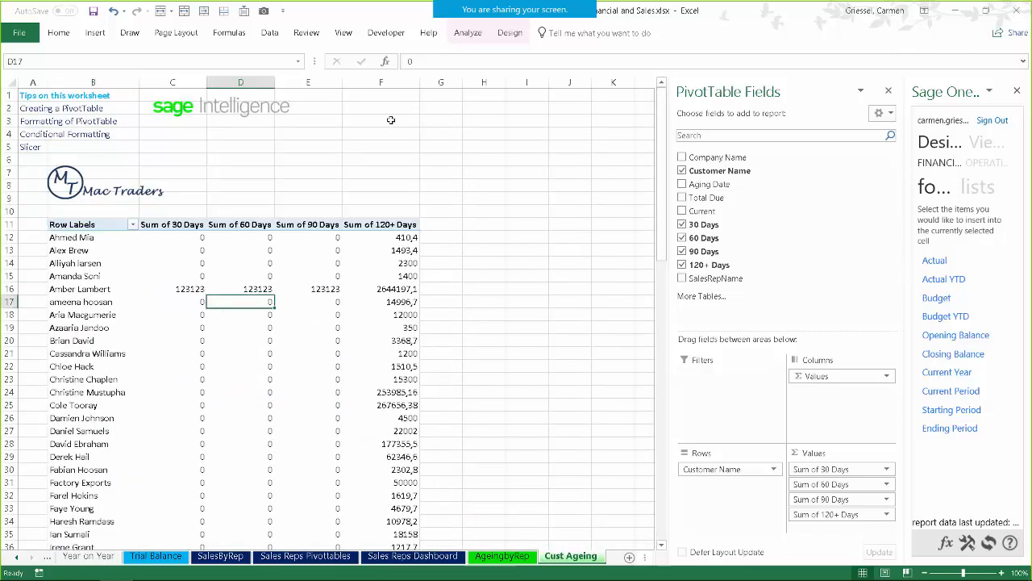
{"action": "left_click", "coordinate": [467, 34]}
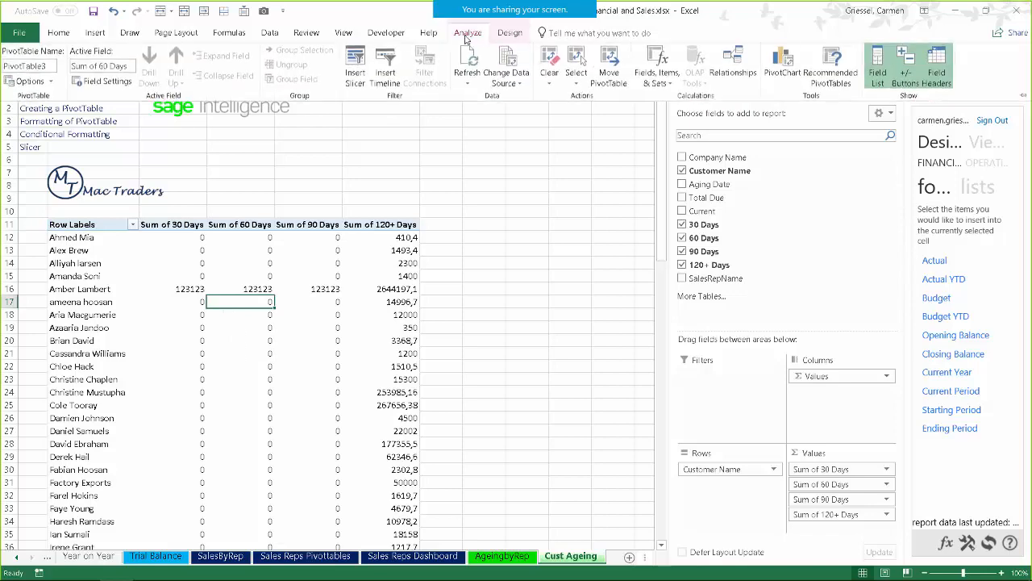
{"action": "left_click", "coordinate": [355, 69]}
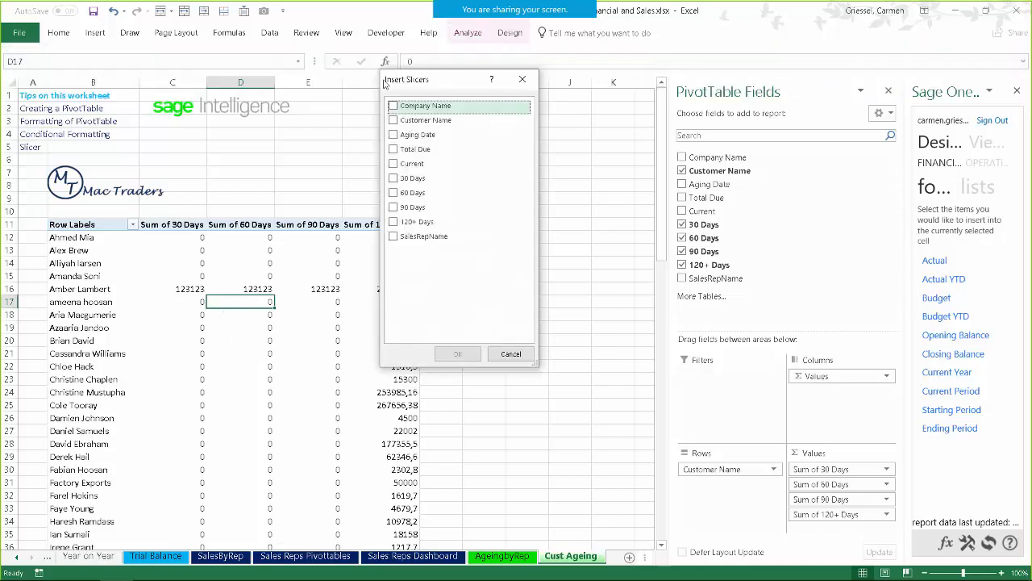
{"action": "left_click", "coordinate": [394, 237]}
{"action": "left_click", "coordinate": [458, 355]}
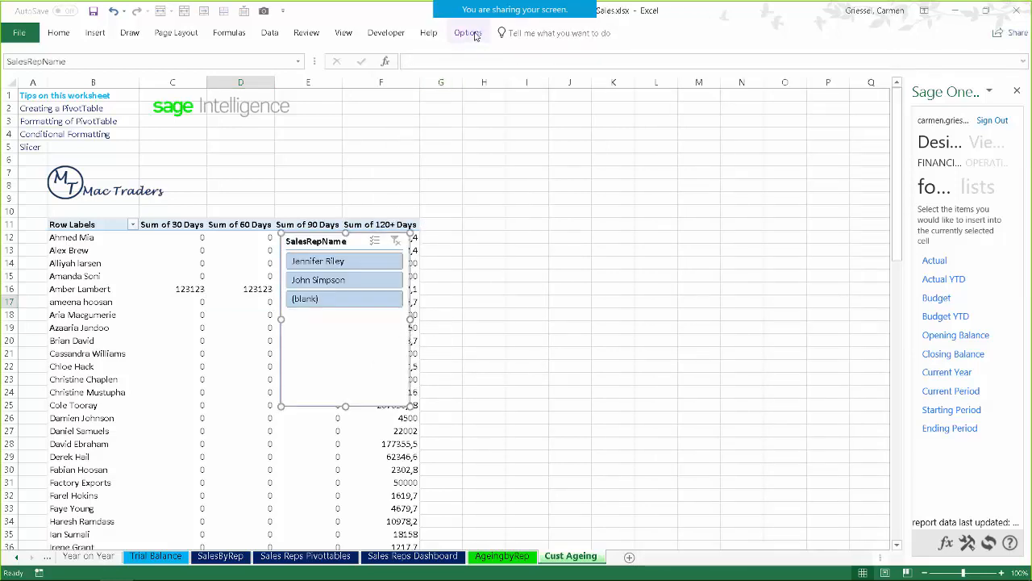
Step: Lay out the SalesRepName slicer's buttons in a single row and place the slicer above the PivotTable beside the Sage Intelligence logo
{"action": "left_click", "coordinate": [475, 36]}
{"action": "left_click", "coordinate": [691, 50]}
{"action": "left_click", "coordinate": [691, 50]}
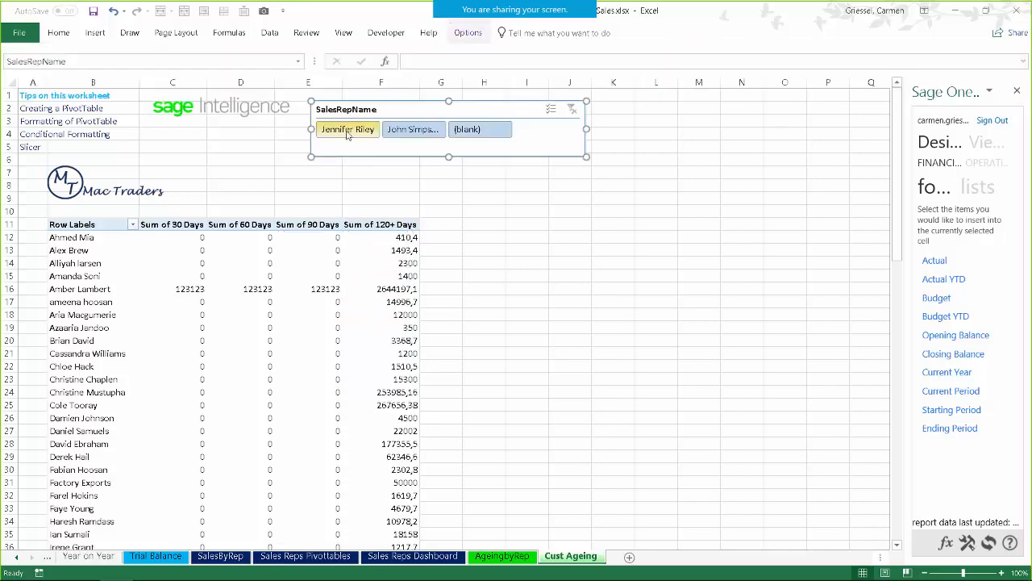
Step: Test the SalesRepName slicer by filtering to each of the two named sales reps in turn, and clear its filter
{"action": "left_click", "coordinate": [348, 135]}
{"action": "left_click", "coordinate": [392, 130]}
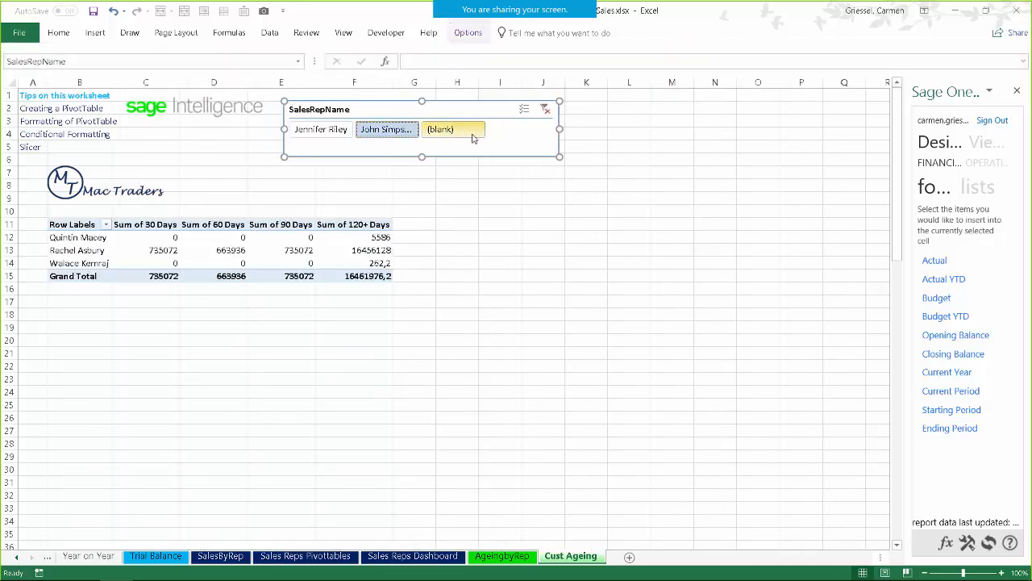
{"action": "left_click", "coordinate": [331, 130]}
{"action": "left_click", "coordinate": [553, 109]}
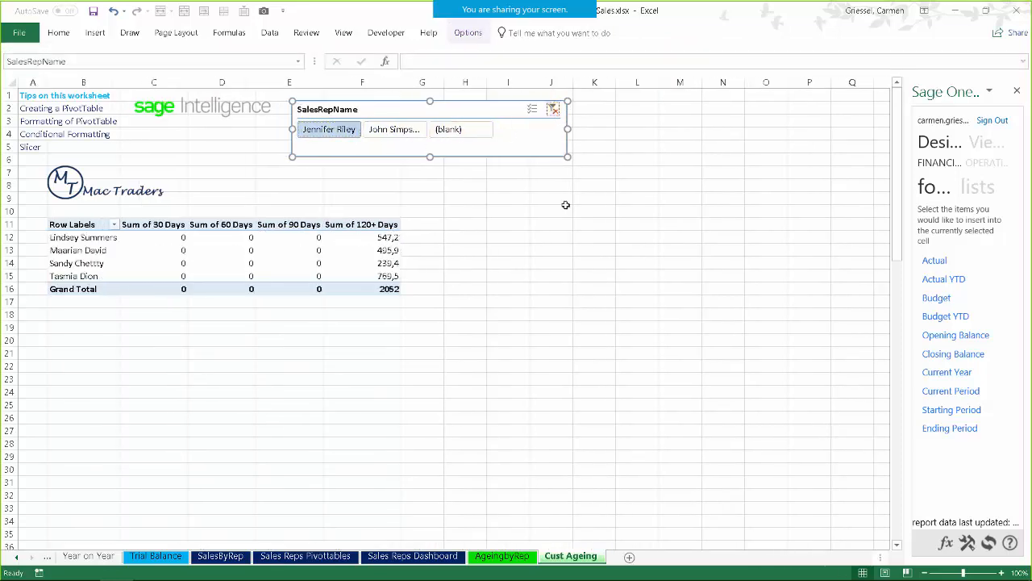
{"action": "left_click", "coordinate": [373, 199]}
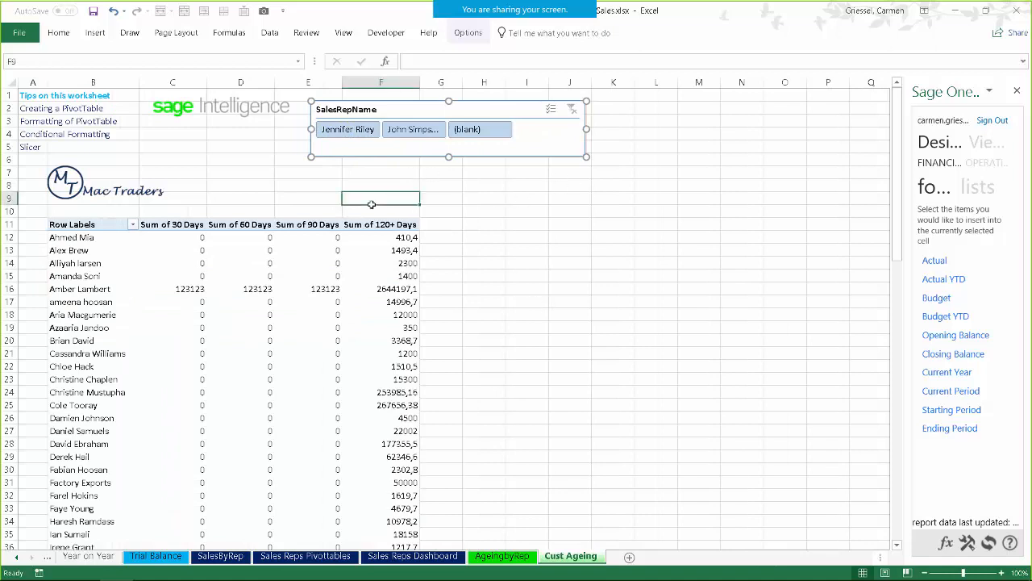
Step: Rename the customer ageing PivotTable as Ageing
{"action": "left_click", "coordinate": [246, 263]}
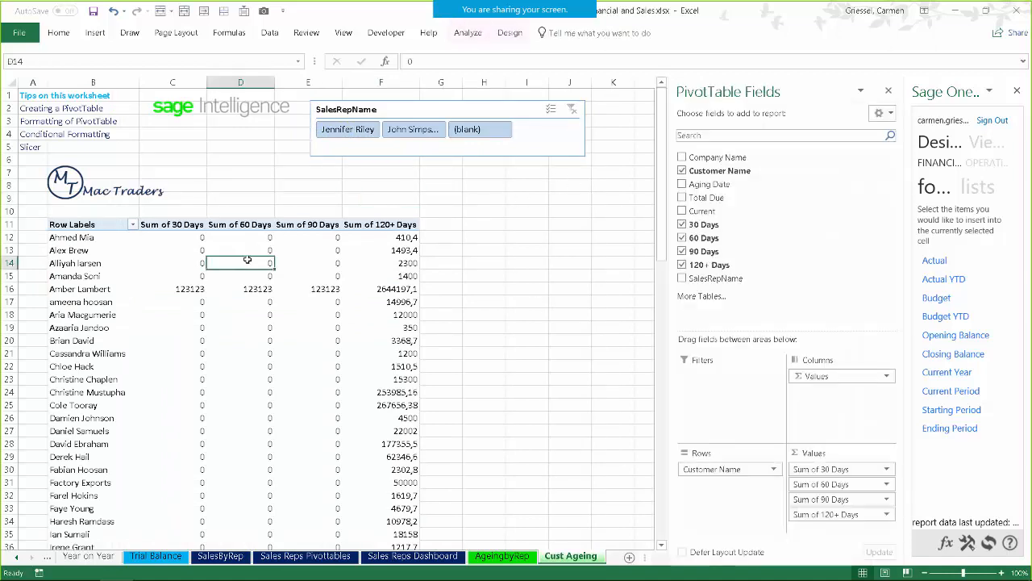
{"action": "left_click", "coordinate": [467, 33]}
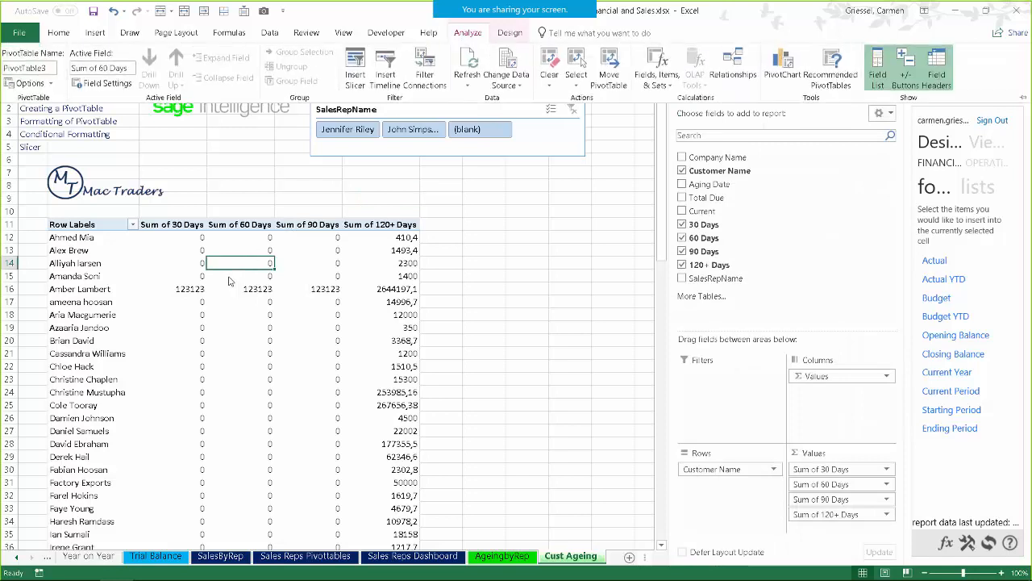
{"action": "left_click", "coordinate": [53, 68]}
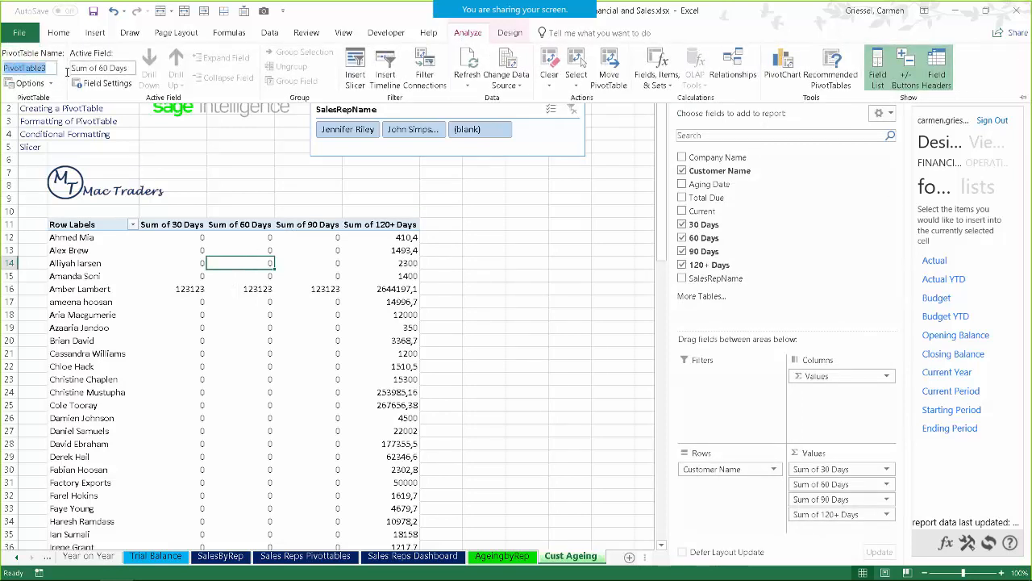
{"action": "type", "text": "Ageing"}
{"action": "key", "text": "Return"}
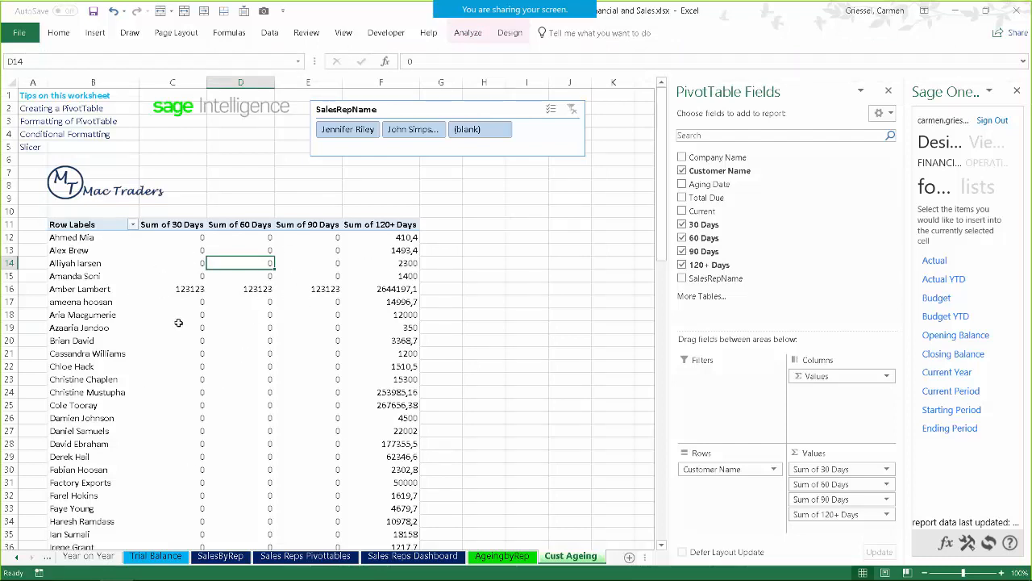
Step: Apply the dark blue style from the first row of the Medium PivotTable styles to the ageing PivotTable
{"action": "left_click", "coordinate": [523, 33]}
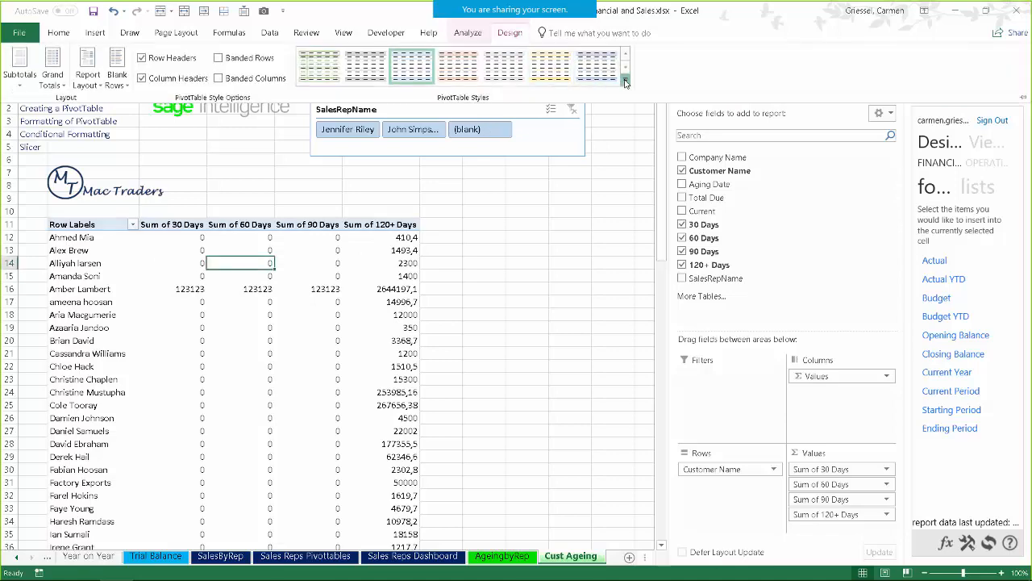
{"action": "left_click", "coordinate": [626, 83]}
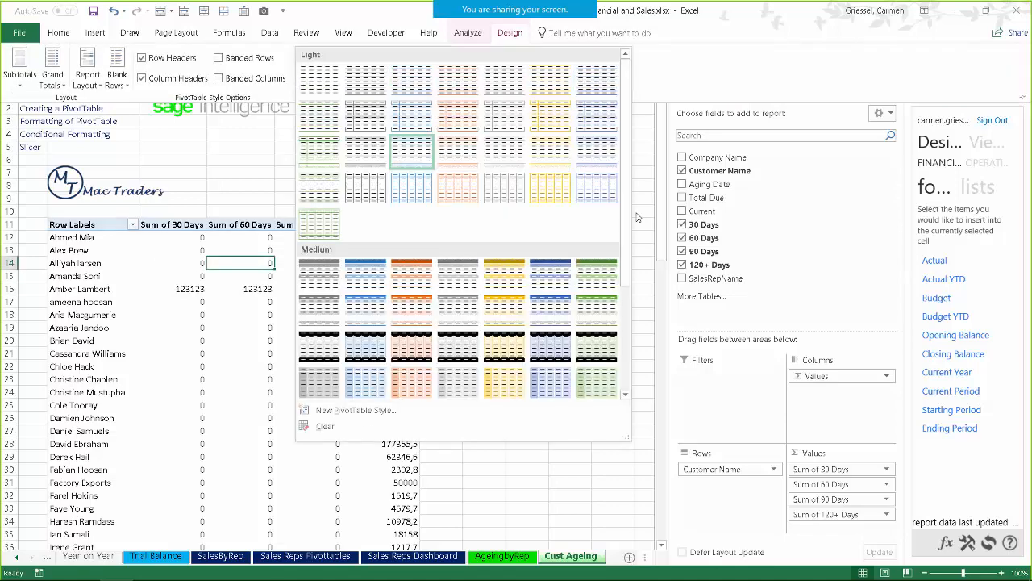
{"action": "left_click", "coordinate": [553, 279]}
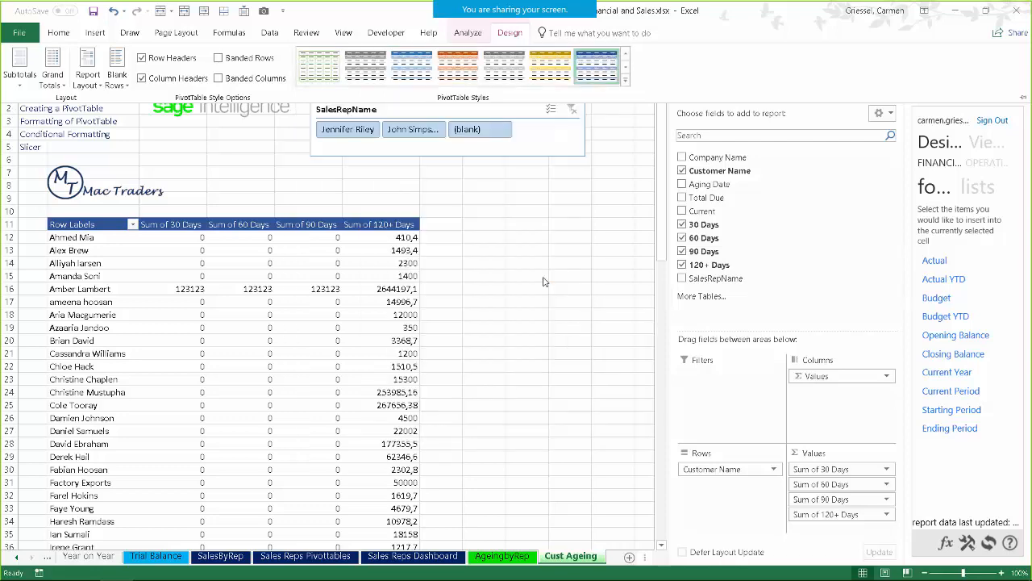
{"action": "left_click", "coordinate": [240, 263]}
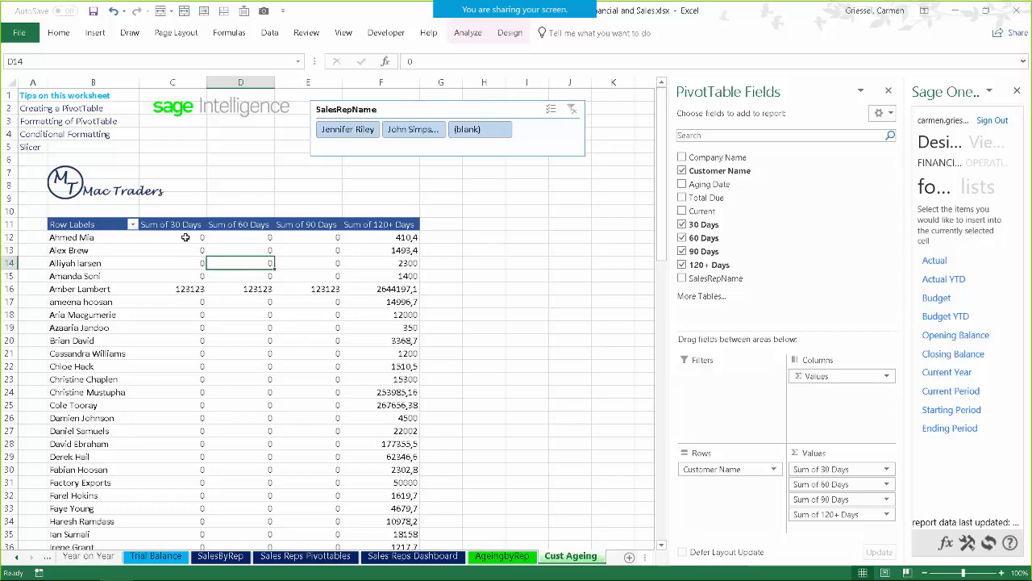
Step: Format all PivotTable values from C12 through the Grand Total row as Accounting with 0 decimal places and no currency symbol
{"action": "left_click_drag", "start_coordinate": [187, 237], "coordinate": [401, 519]}
{"action": "right_click", "coordinate": [300, 216]}
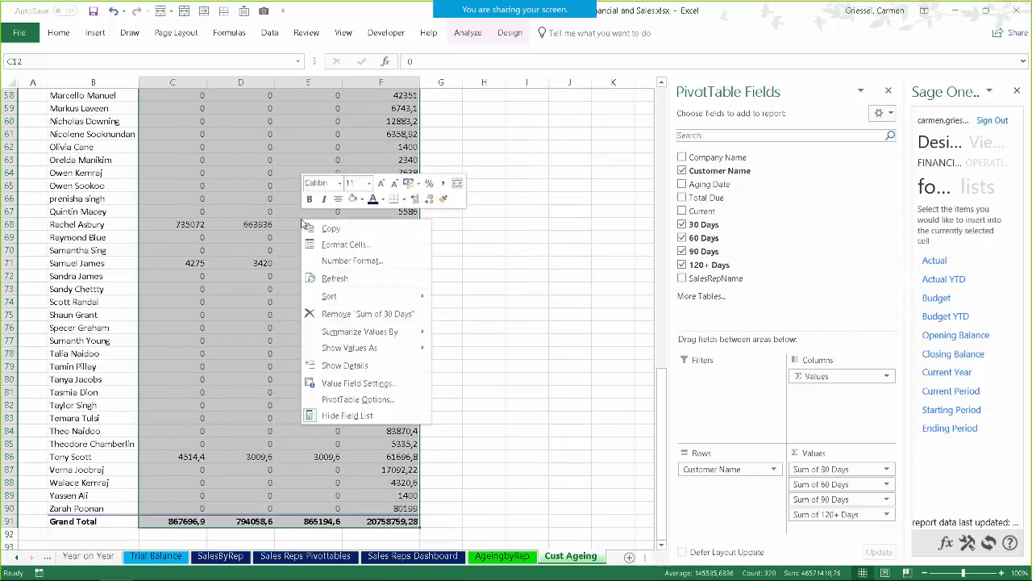
{"action": "left_click", "coordinate": [337, 248]}
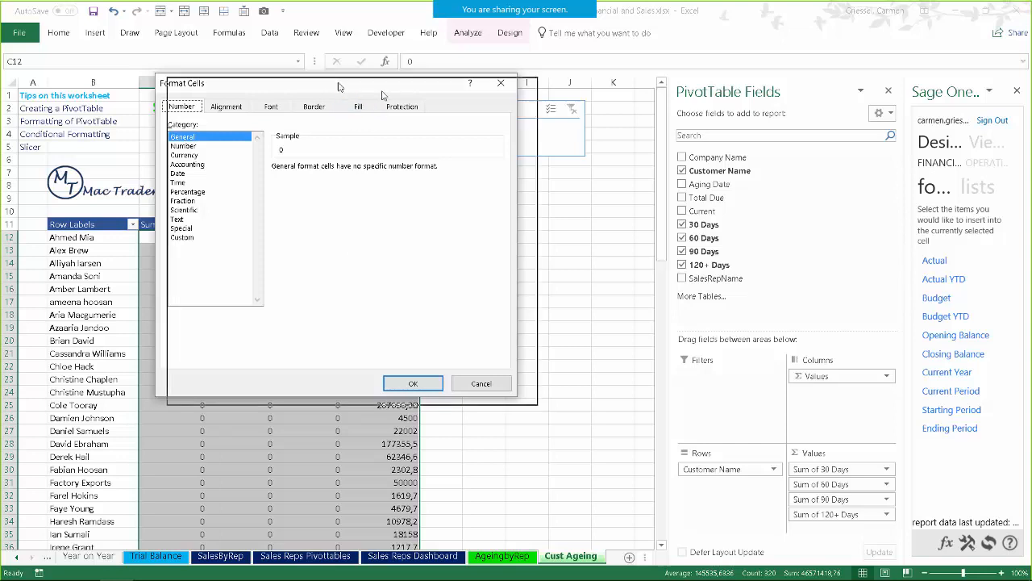
{"action": "left_click_drag", "start_coordinate": [383, 85], "coordinate": [728, 97]}
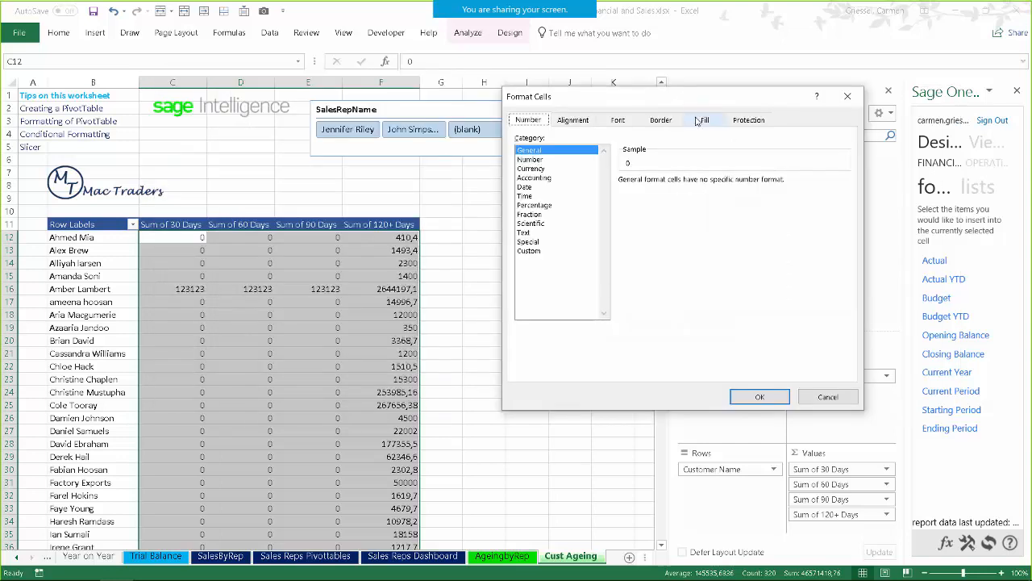
{"action": "left_click", "coordinate": [533, 178]}
{"action": "left_click", "coordinate": [668, 199]}
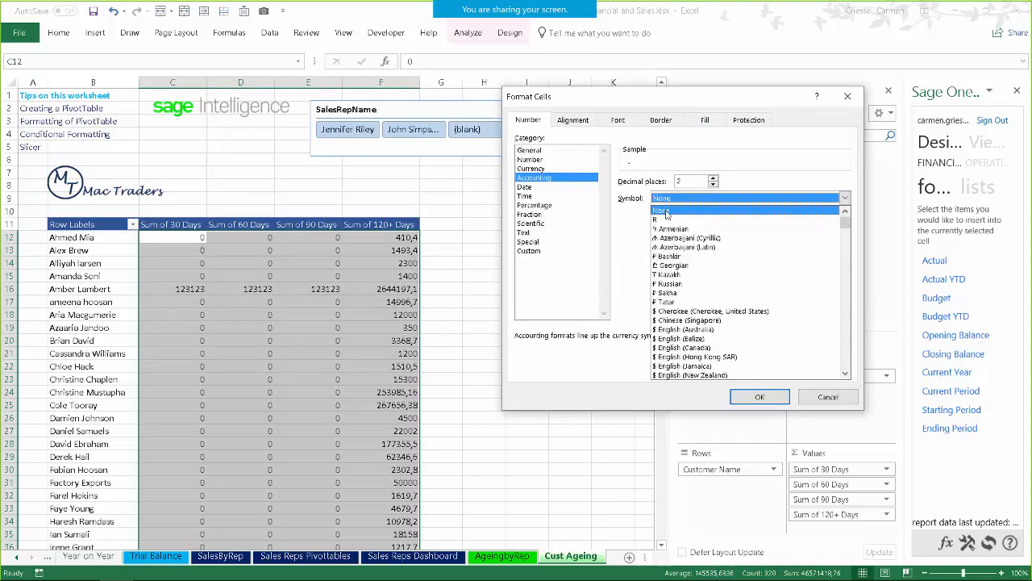
{"action": "left_click", "coordinate": [666, 211]}
{"action": "left_click", "coordinate": [713, 184]}
{"action": "left_click", "coordinate": [713, 185]}
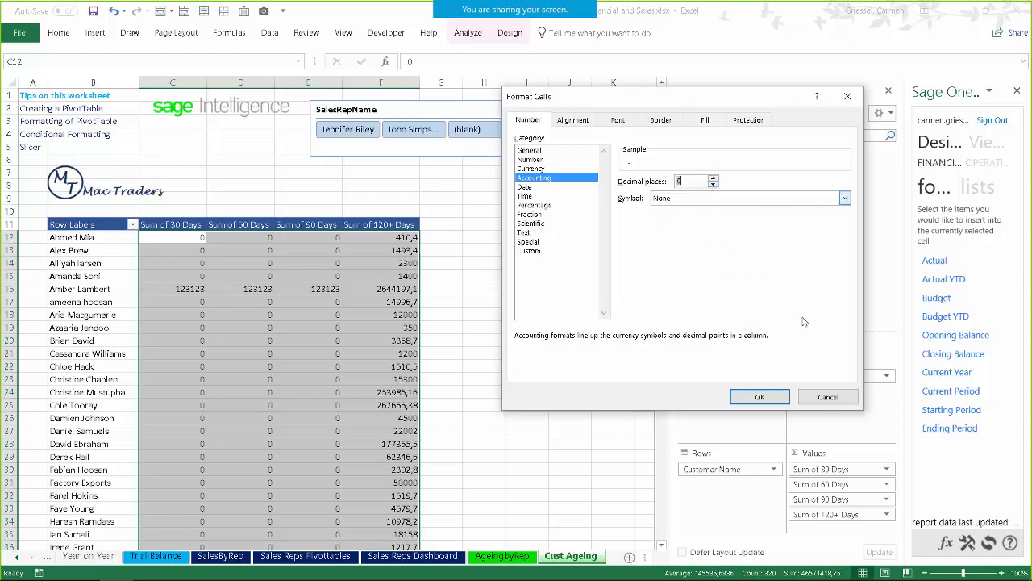
{"action": "left_click", "coordinate": [759, 397]}
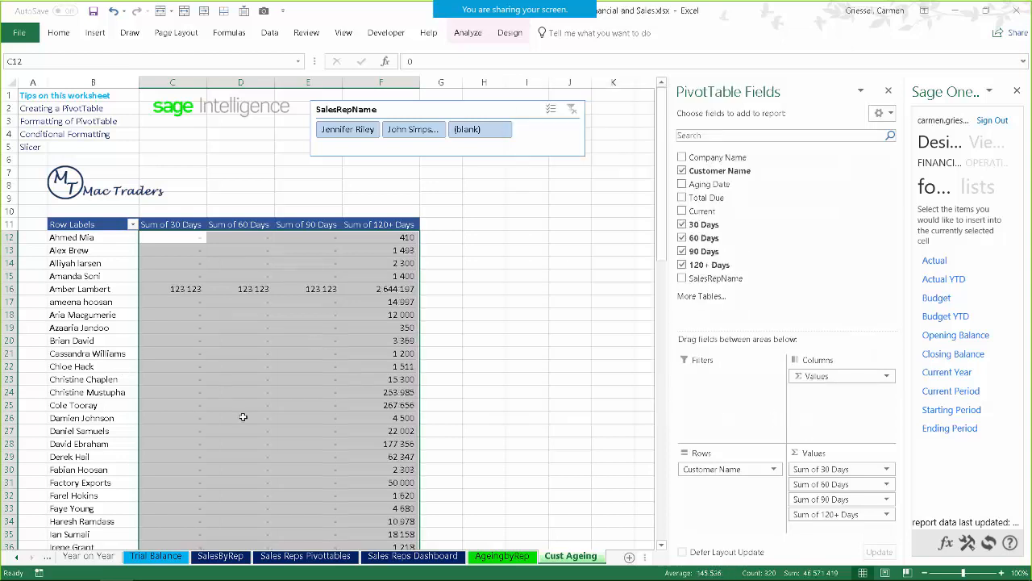
Step: Apply the custom number format ###\ ###\ ###;[Red](###\ ###\ ###) to the selected PivotTable values, deselect them and review the table
{"action": "right_click", "coordinate": [284, 326]}
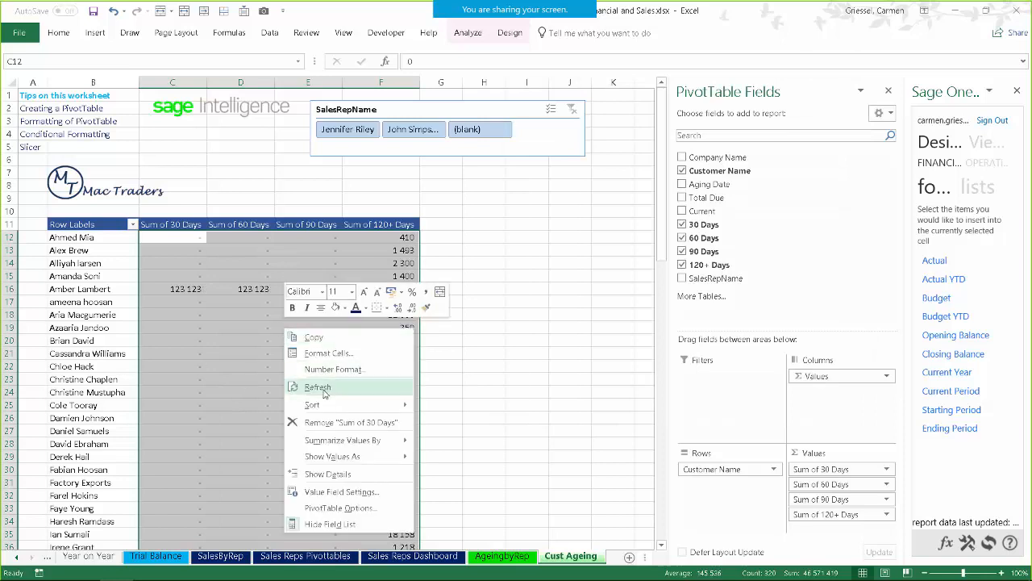
{"action": "left_click", "coordinate": [331, 357]}
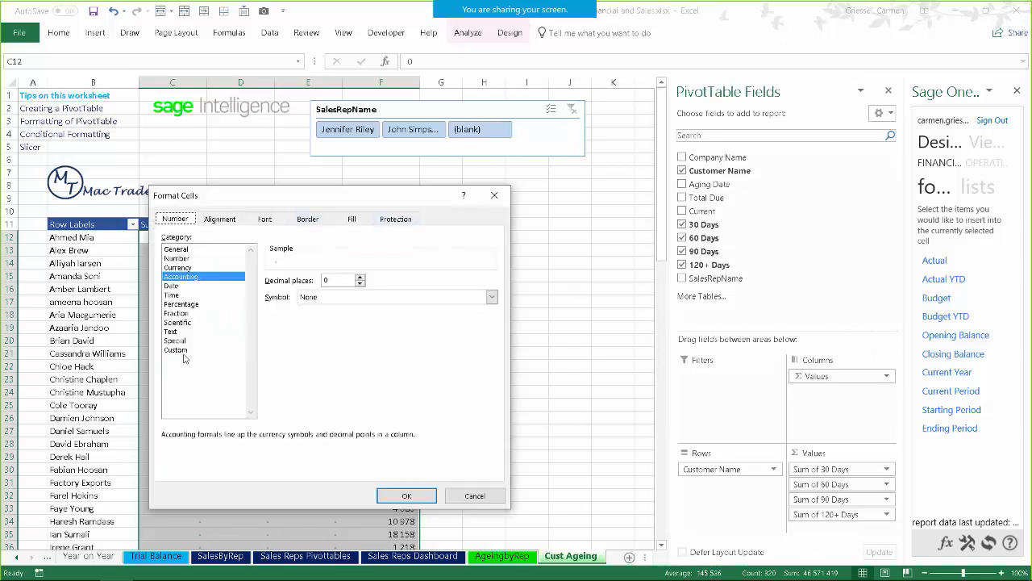
{"action": "left_click", "coordinate": [186, 352]}
{"action": "left_click_drag", "start_coordinate": [322, 201], "coordinate": [701, 114]}
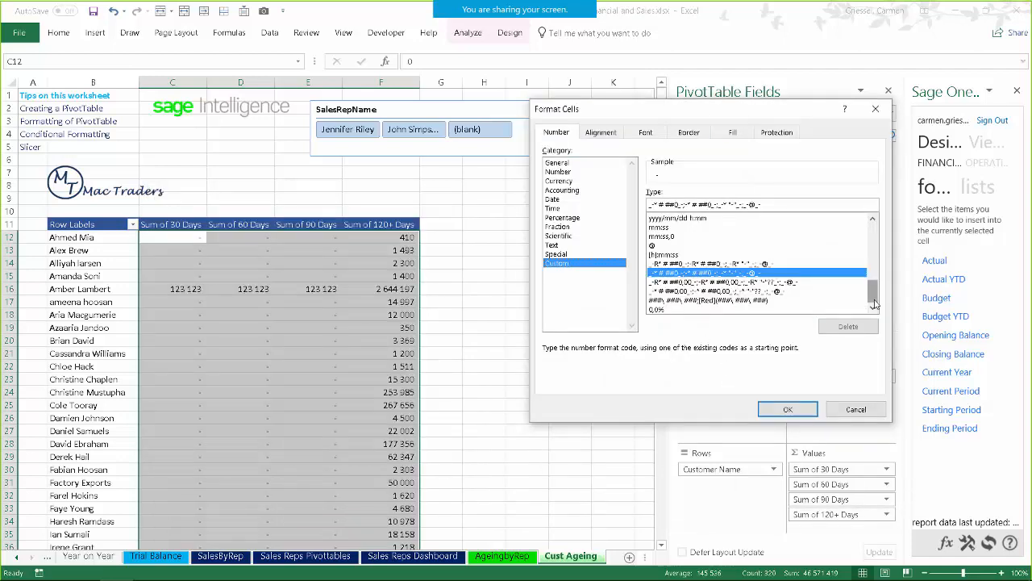
{"action": "left_click", "coordinate": [721, 300]}
{"action": "left_click", "coordinate": [788, 408]}
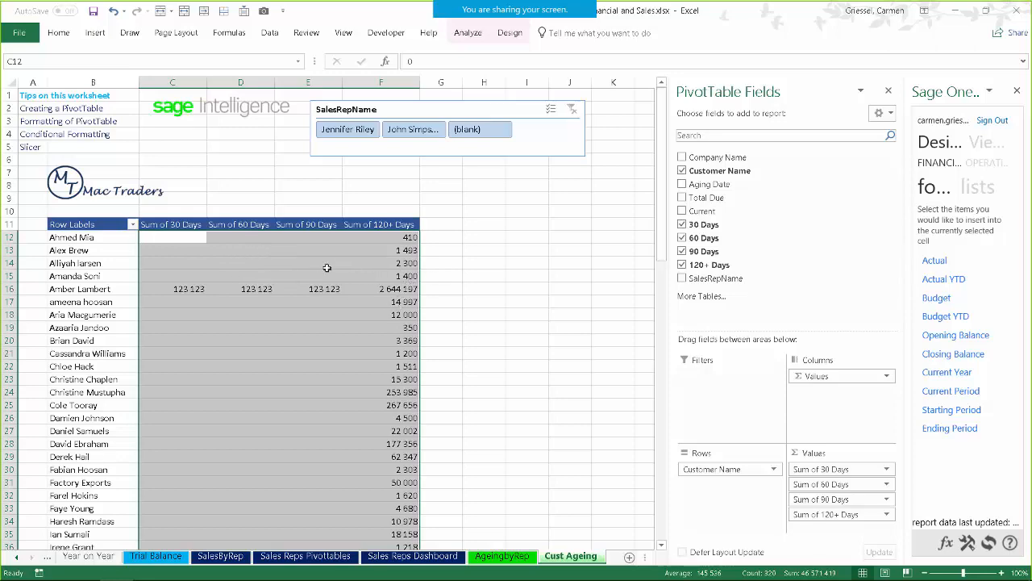
{"action": "left_click", "coordinate": [492, 264]}
{"action": "scroll", "coordinate": [417, 267], "scroll_direction": "down", "scroll_amount": 7}
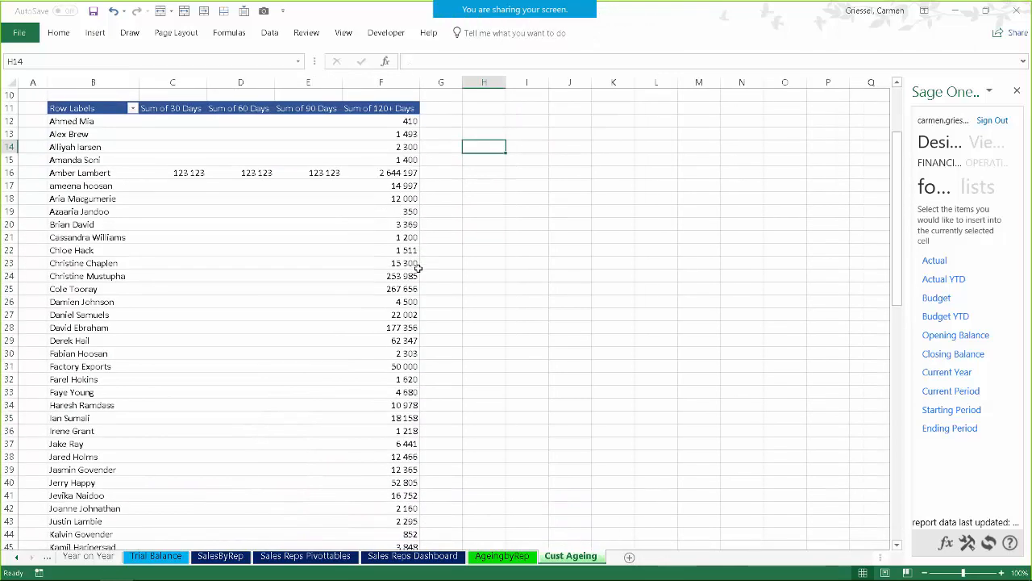
{"action": "scroll", "coordinate": [418, 268], "scroll_direction": "up", "scroll_amount": 7}
{"action": "scroll", "coordinate": [418, 268], "scroll_direction": "up", "scroll_amount": 1}
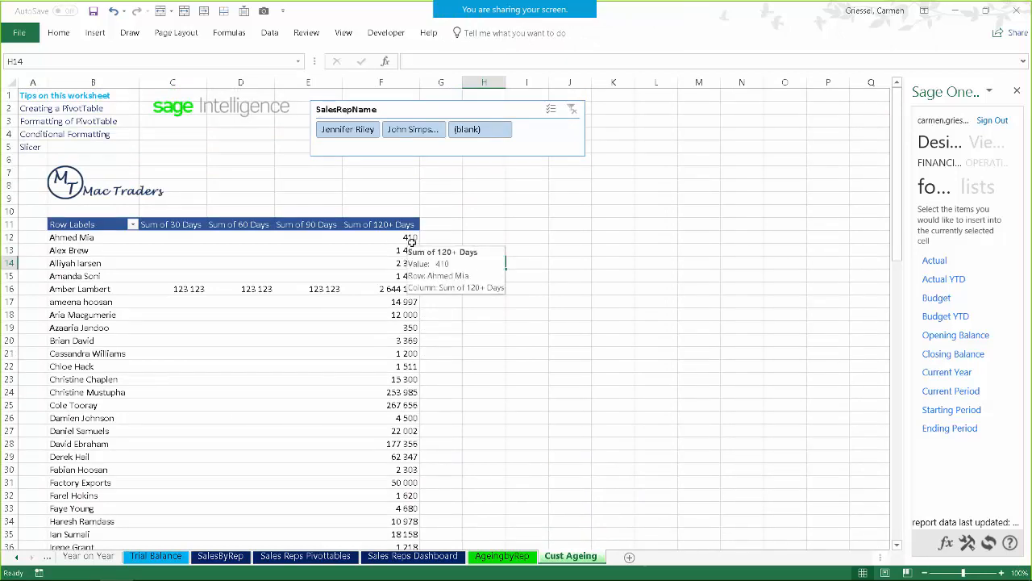
Step: Start a Greater Than conditional formatting rule with threshold 40000 for the Sum of 120+ Days values from F12 through the Grand Total
{"action": "left_click", "coordinate": [376, 237]}
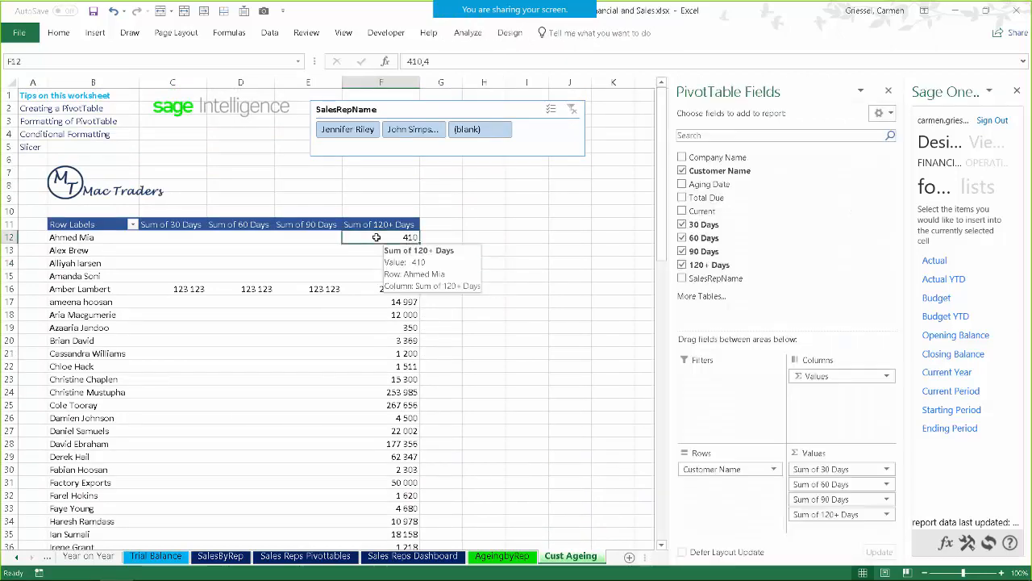
{"action": "left_click", "coordinate": [888, 89]}
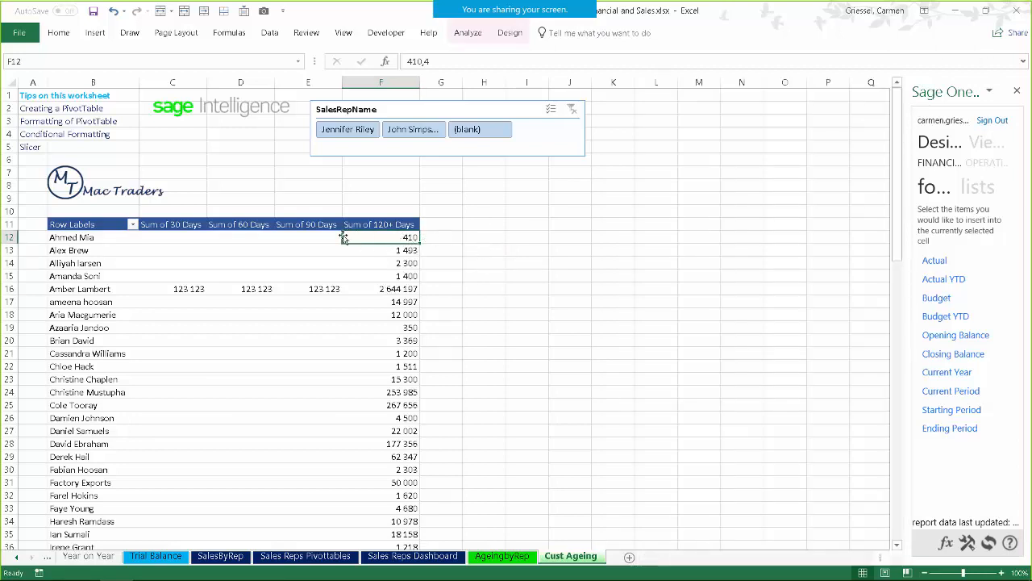
{"action": "mouse_move", "coordinate": [402, 239]}
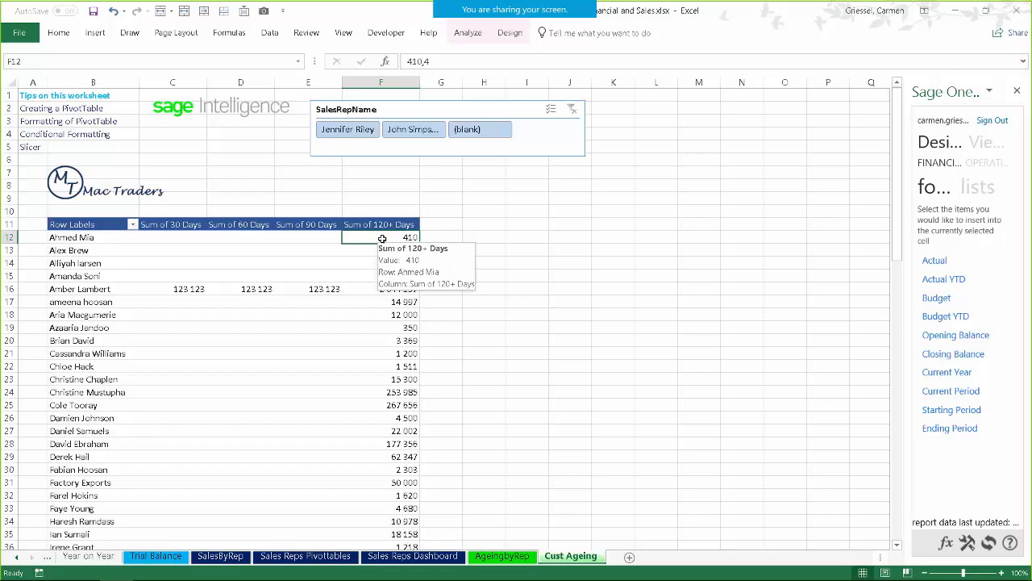
{"action": "key", "text": "ctrl+shift+Down"}
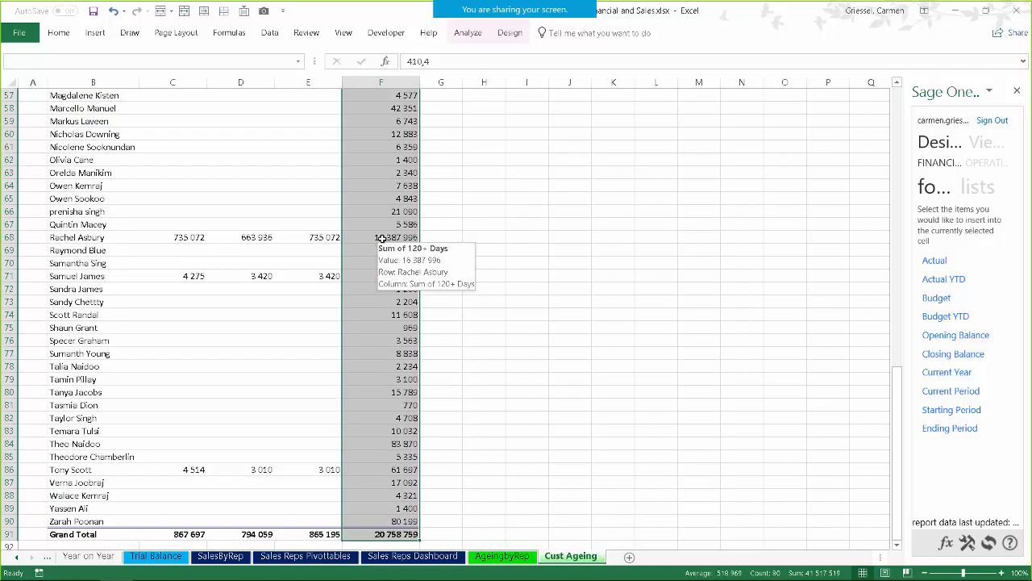
{"action": "scroll", "coordinate": [383, 234], "scroll_direction": "up", "scroll_amount": 19}
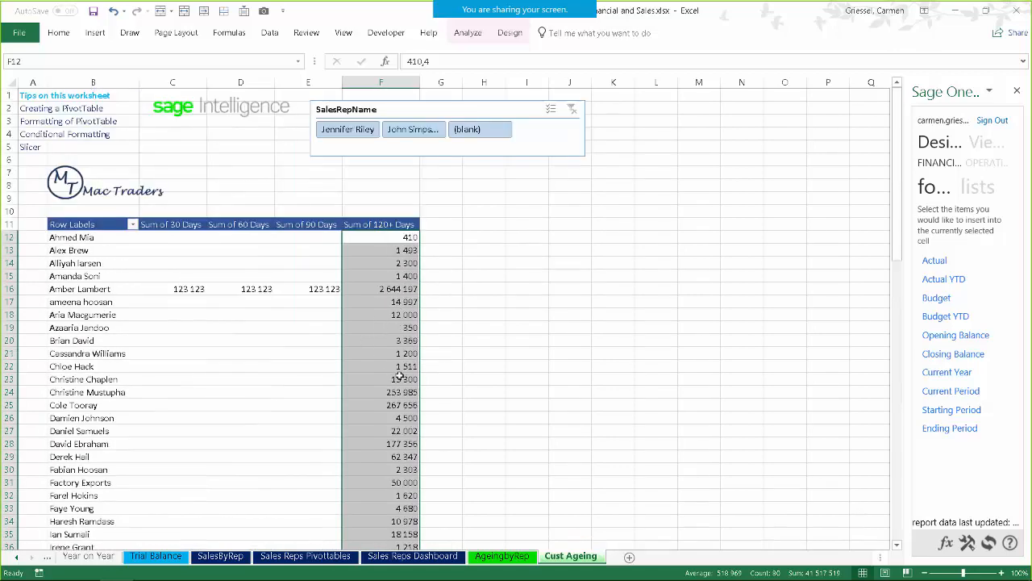
{"action": "left_click", "coordinate": [58, 33]}
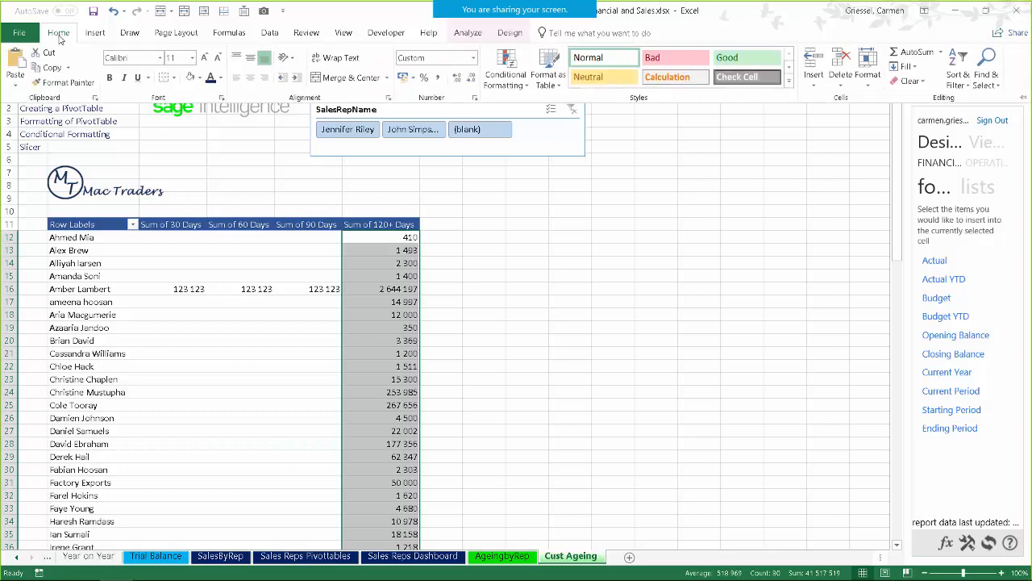
{"action": "left_click", "coordinate": [506, 83]}
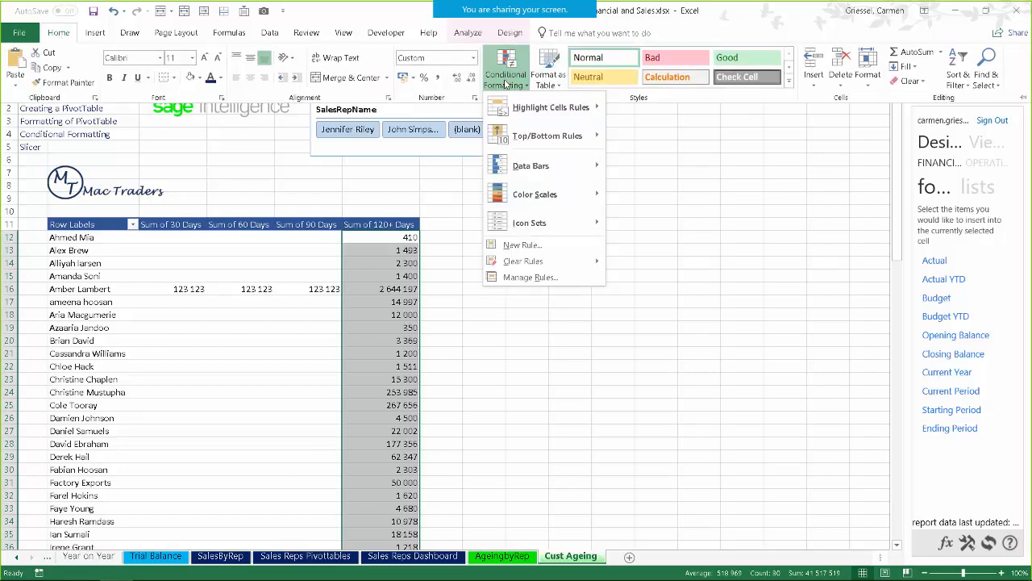
{"action": "mouse_move", "coordinate": [524, 117]}
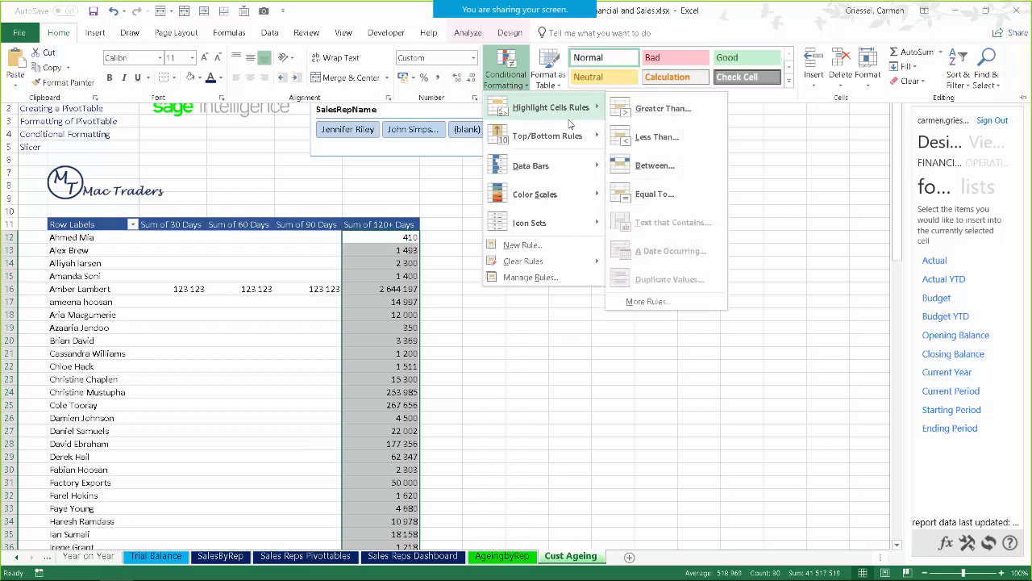
{"action": "left_click", "coordinate": [663, 109]}
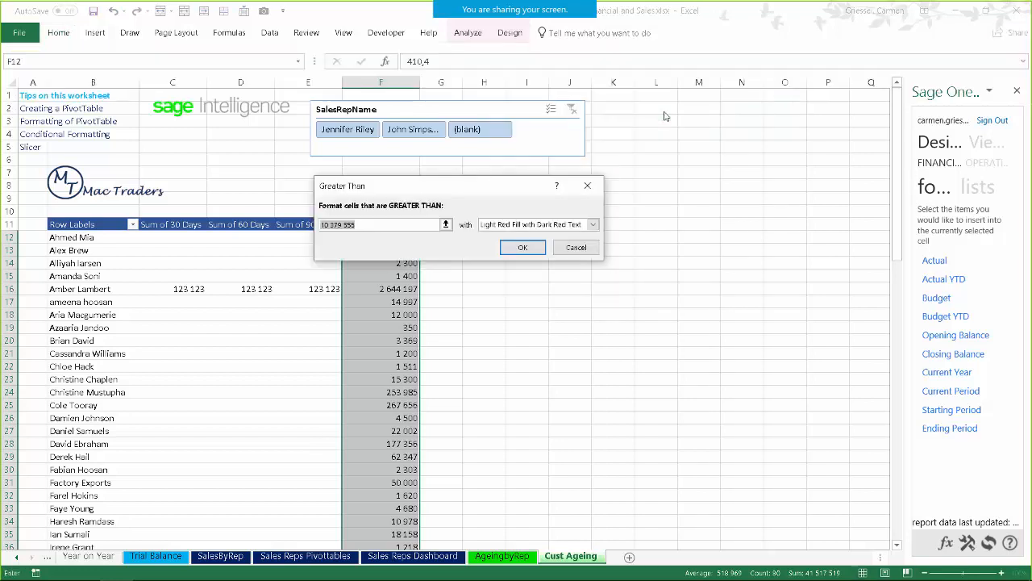
{"action": "type", "text": "40000"}
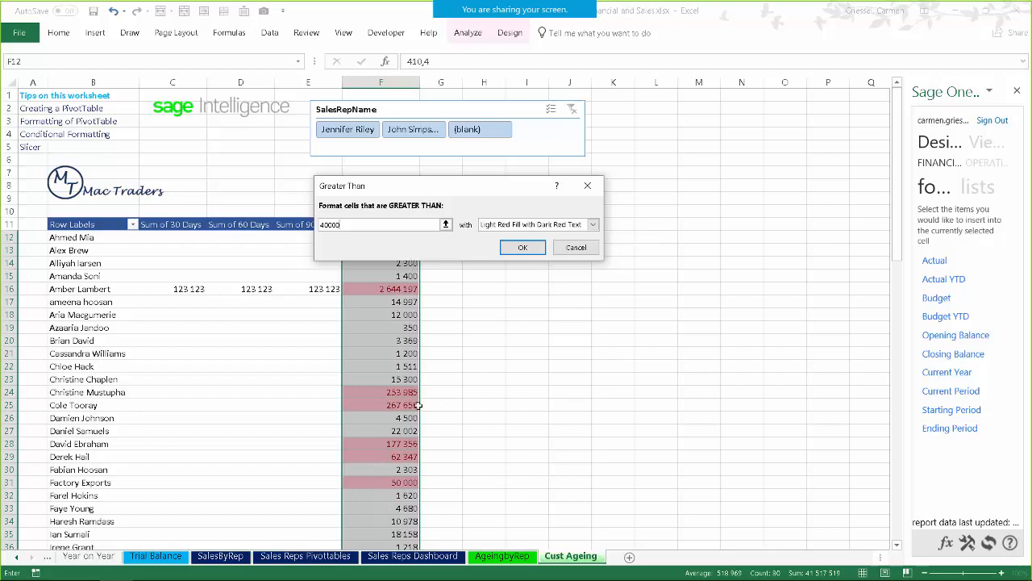
Step: Give the Greater Than rule a custom format with bold red font, apply it and review the 120+ Days column
{"action": "left_click", "coordinate": [593, 225]}
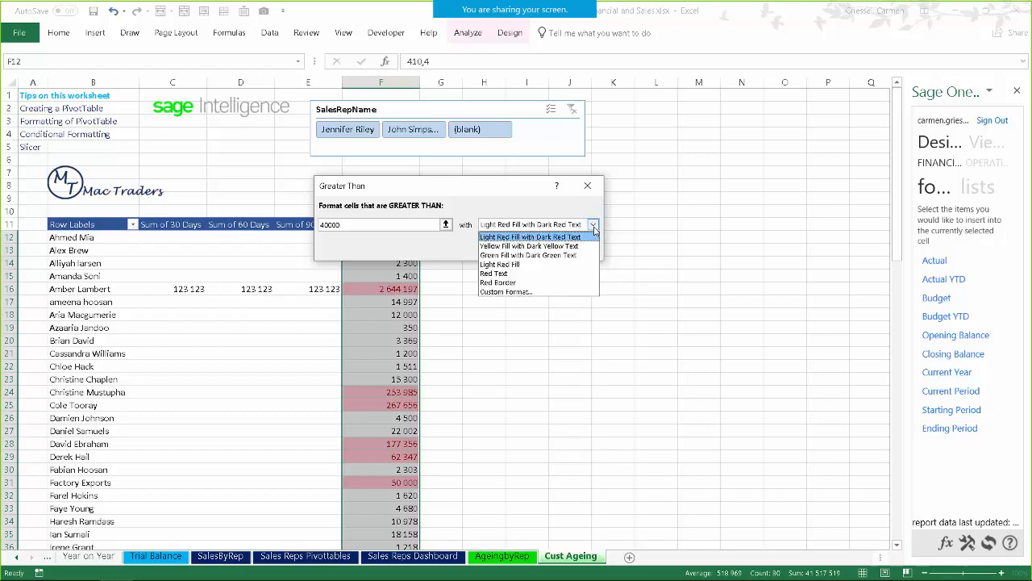
{"action": "left_click", "coordinate": [495, 294]}
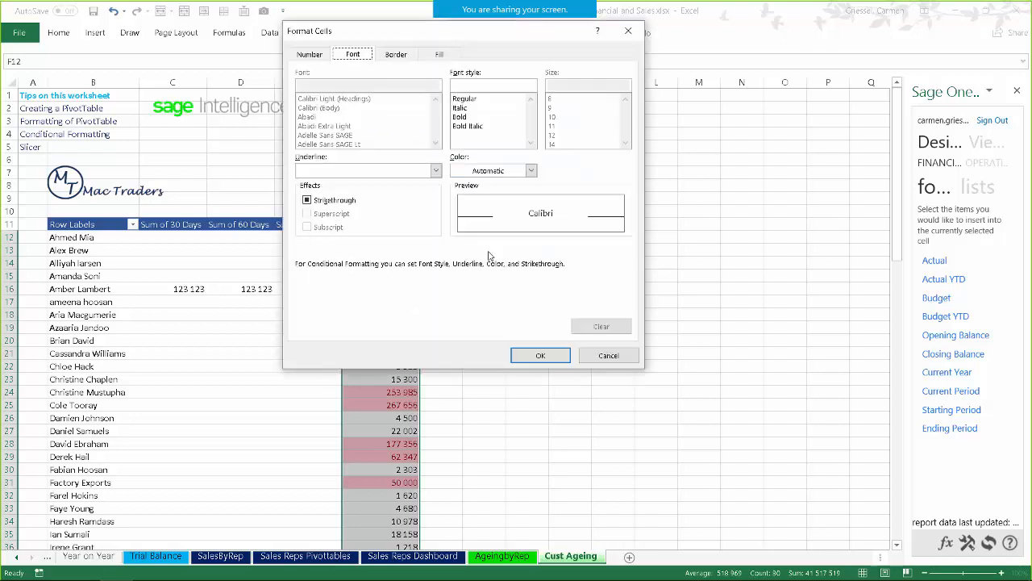
{"action": "left_click", "coordinate": [461, 117]}
{"action": "left_click", "coordinate": [532, 171]}
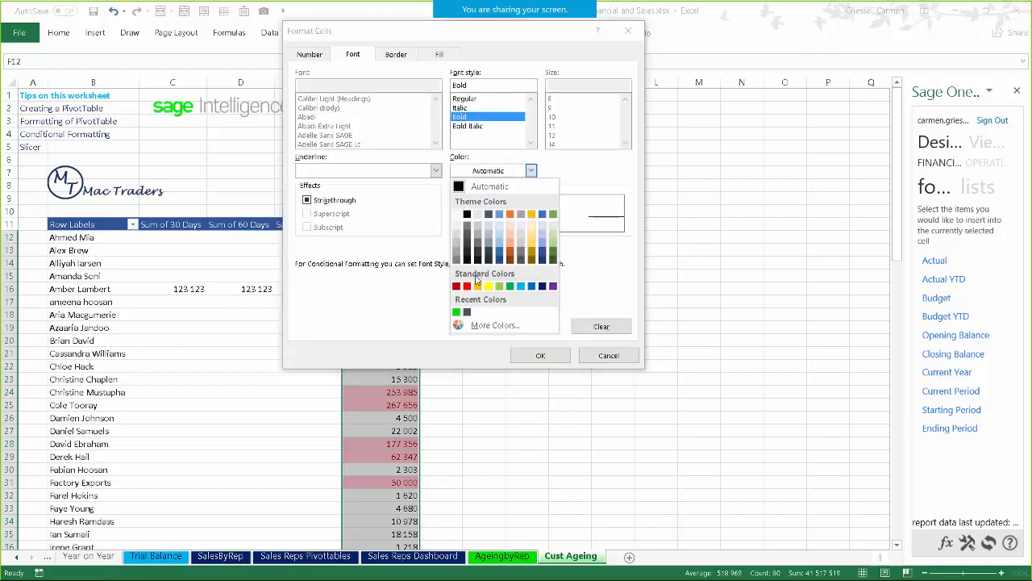
{"action": "left_click", "coordinate": [467, 284]}
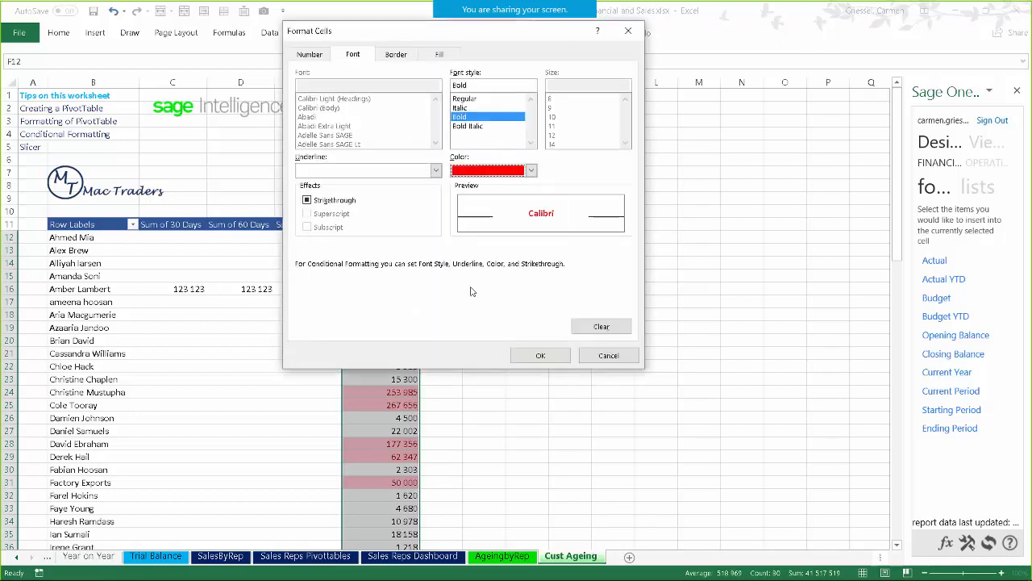
{"action": "left_click", "coordinate": [539, 355]}
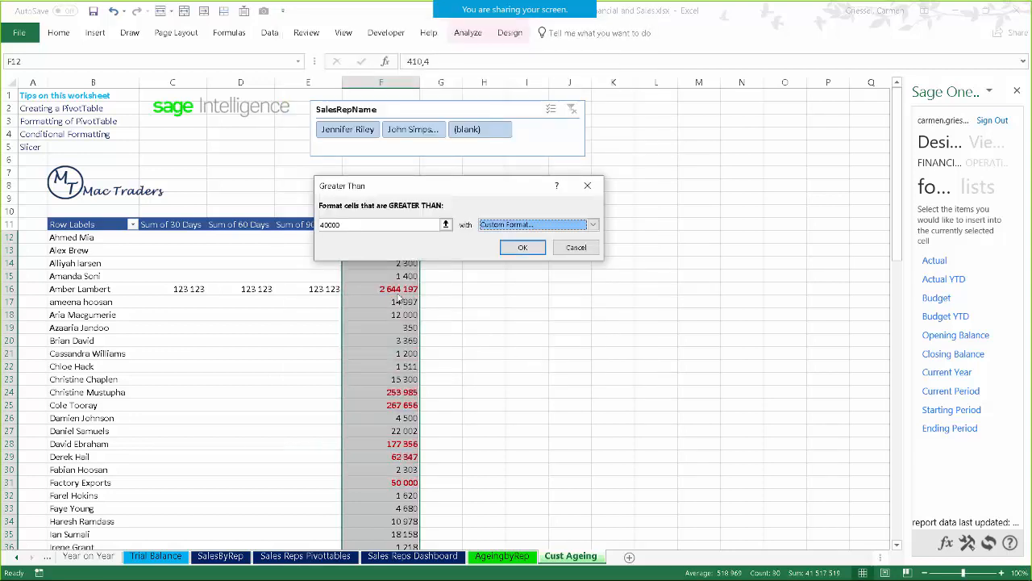
{"action": "left_click", "coordinate": [523, 250]}
{"action": "scroll", "coordinate": [598, 404], "scroll_direction": "down", "scroll_amount": 14}
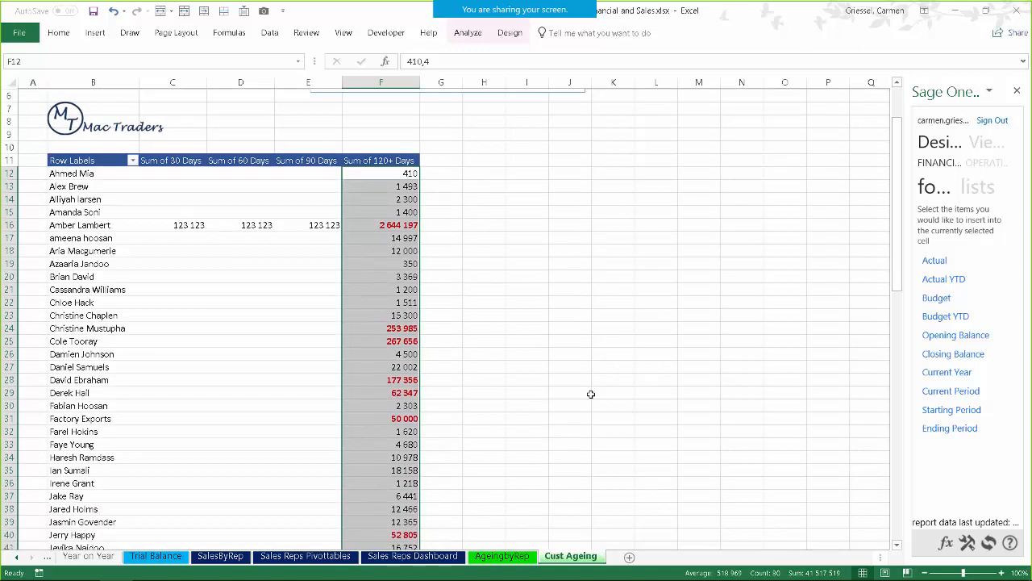
{"action": "scroll", "coordinate": [577, 406], "scroll_direction": "up", "scroll_amount": 14}
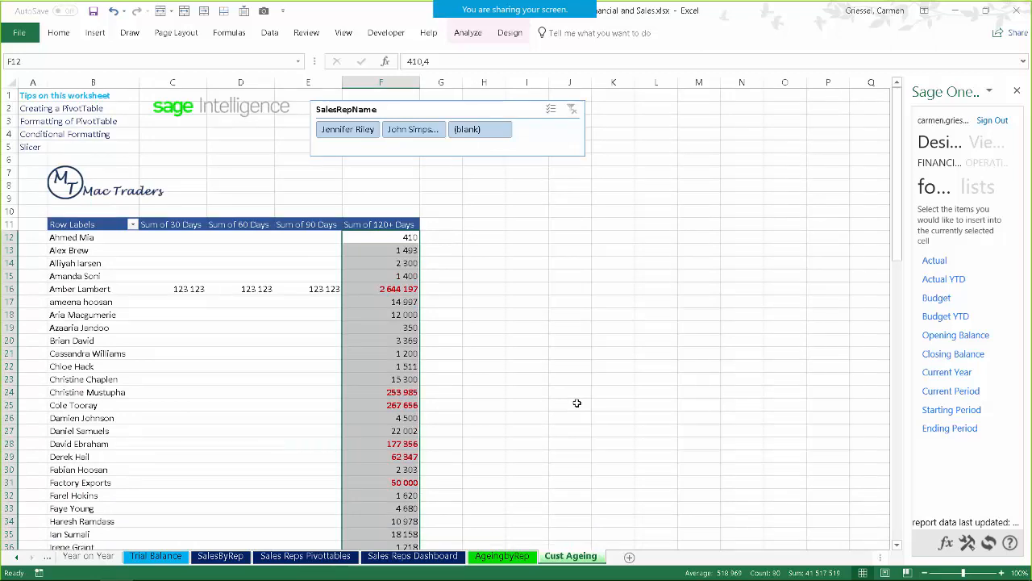
Step: Add a Top 10 Items conditional formatting rule with a custom light blue fill to the selected Sum of 120+ Days values
{"action": "left_click", "coordinate": [58, 32]}
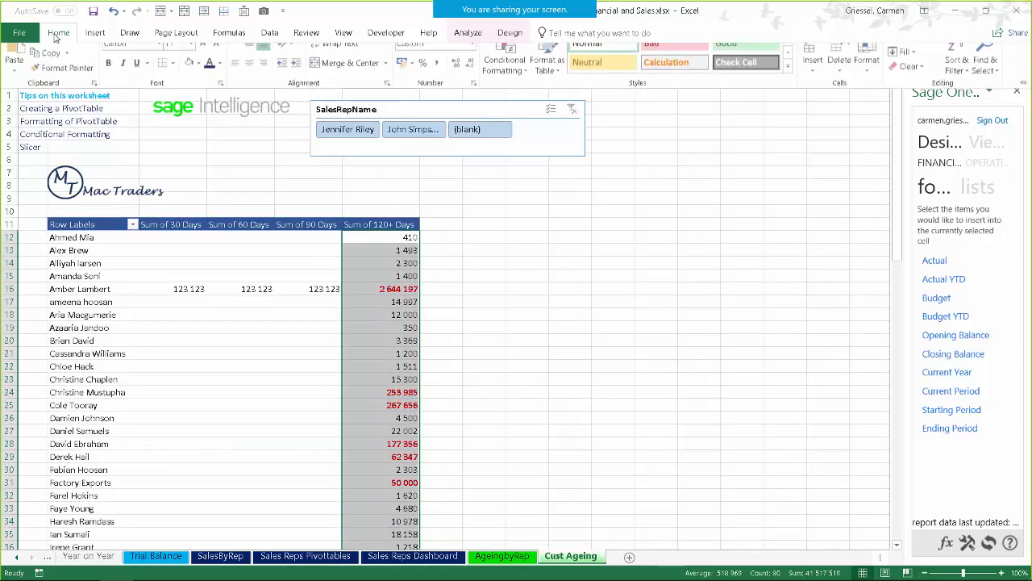
{"action": "left_click", "coordinate": [522, 83]}
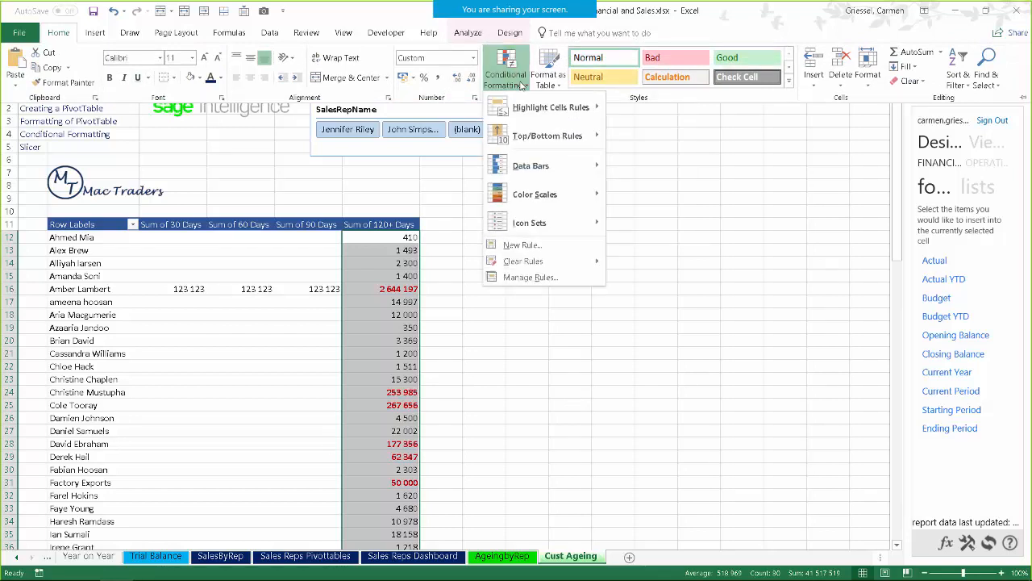
{"action": "mouse_move", "coordinate": [547, 137]}
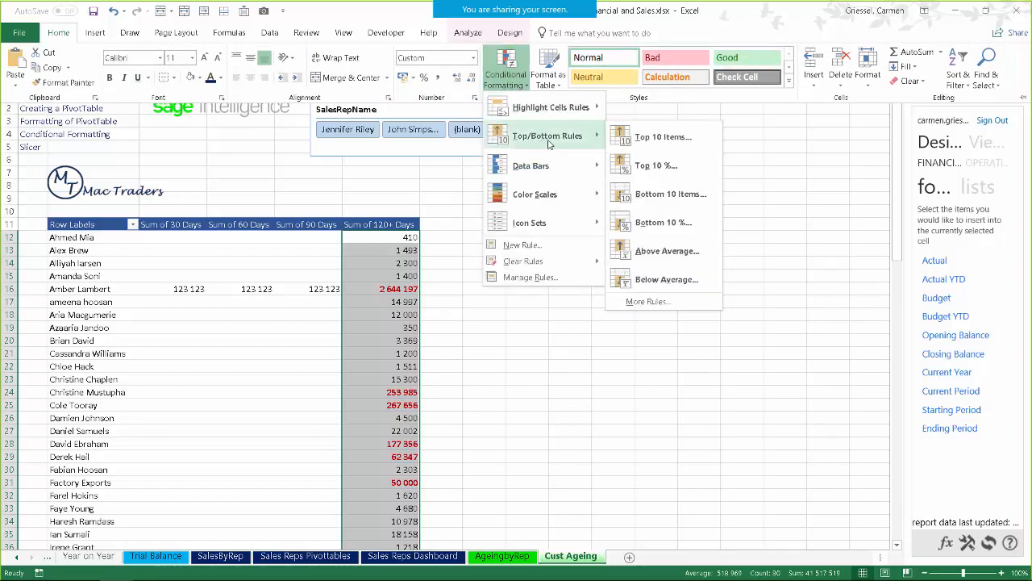
{"action": "left_click", "coordinate": [643, 137]}
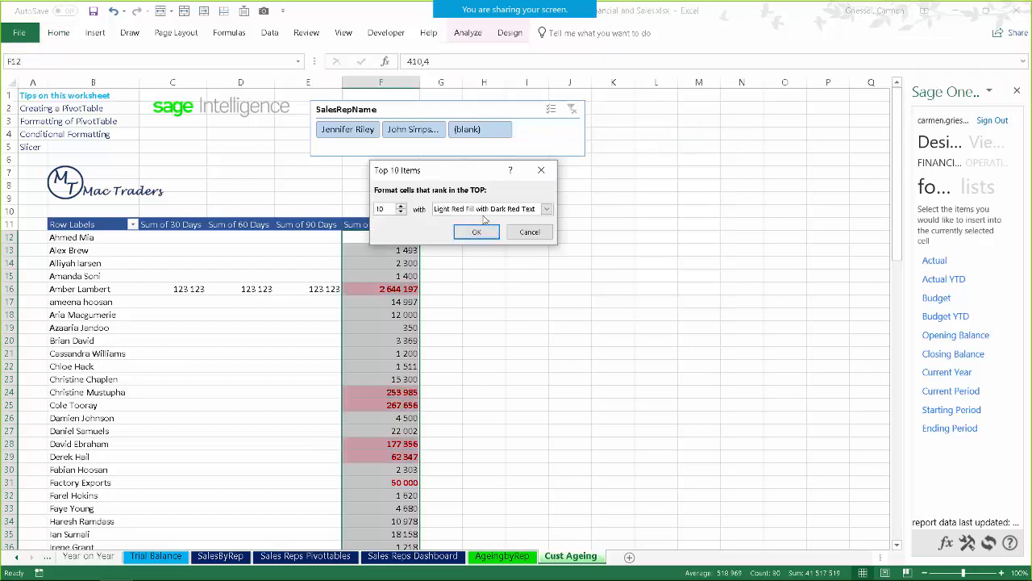
{"action": "left_click", "coordinate": [547, 211]}
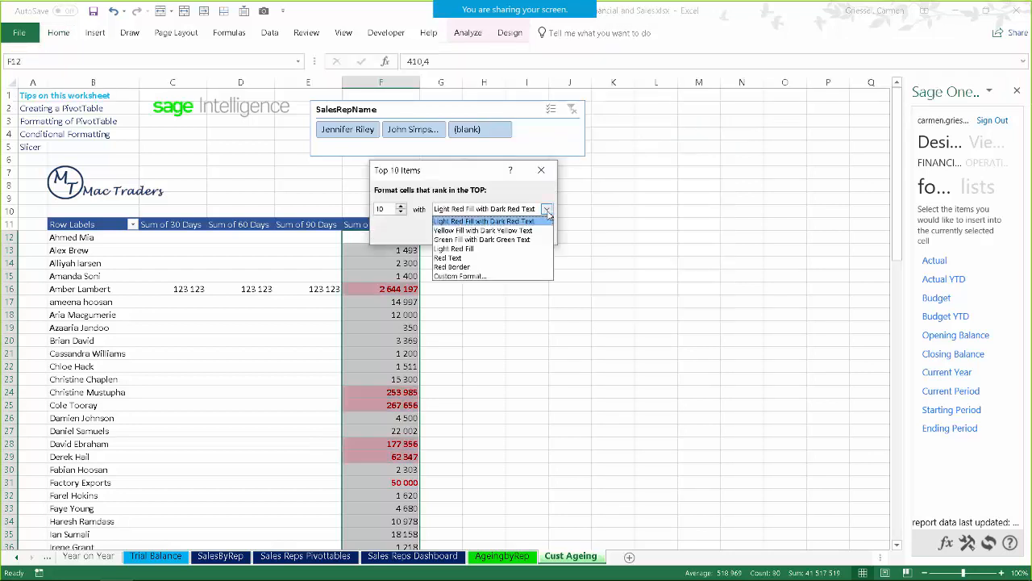
{"action": "left_click", "coordinate": [470, 276]}
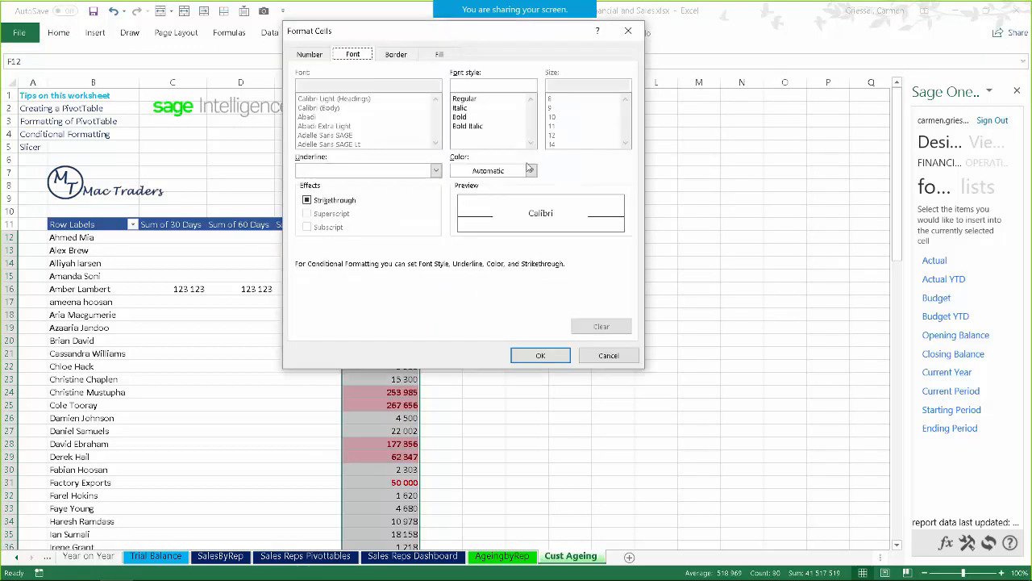
{"action": "left_click", "coordinate": [395, 53]}
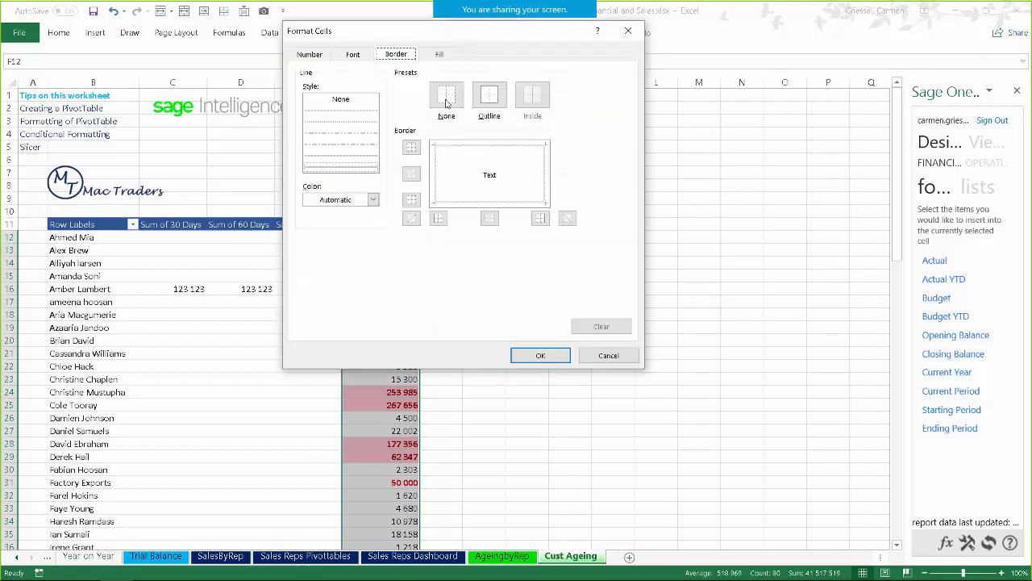
{"action": "left_click", "coordinate": [439, 55]}
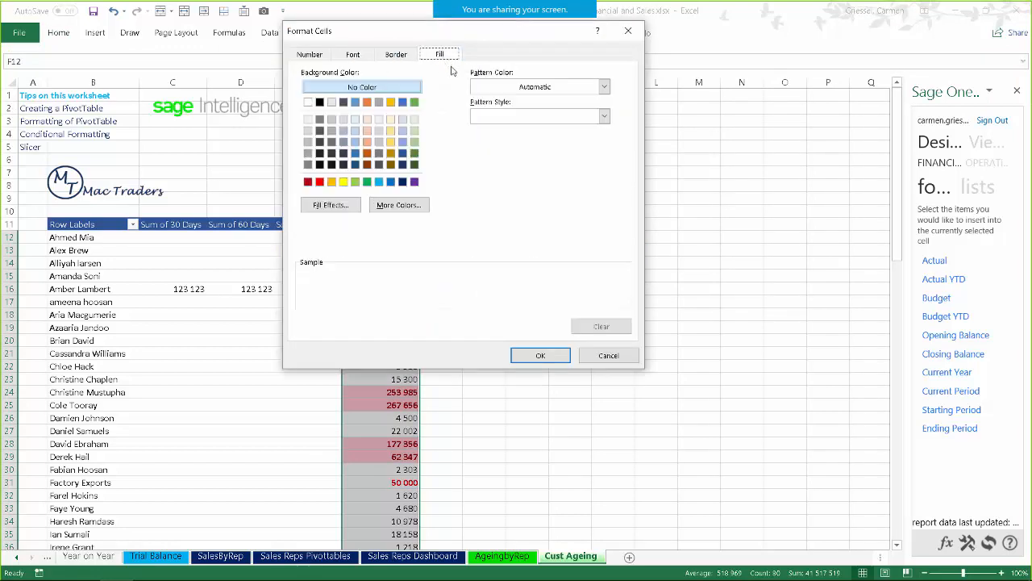
{"action": "left_click", "coordinate": [379, 183]}
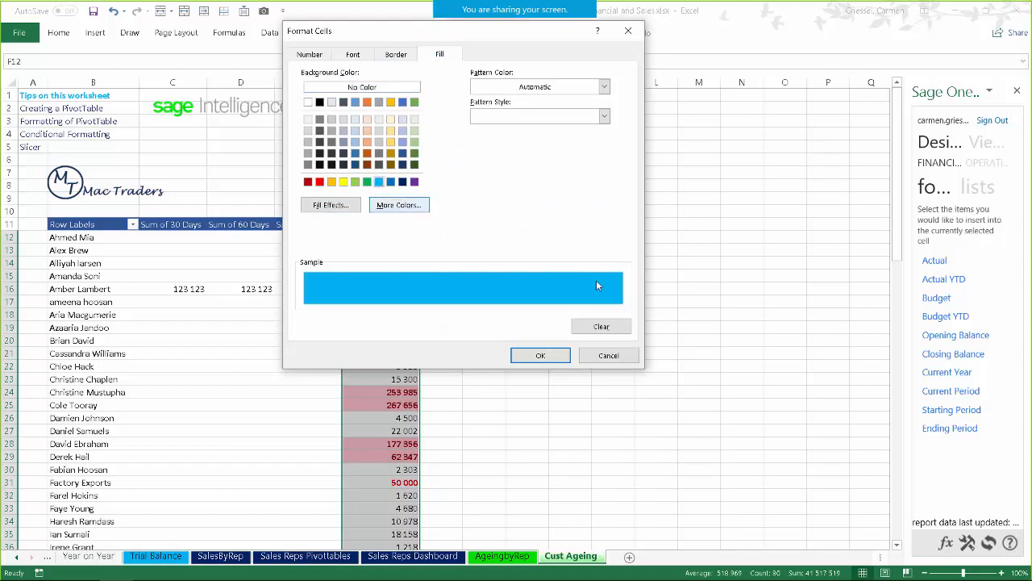
{"action": "left_click", "coordinate": [541, 356]}
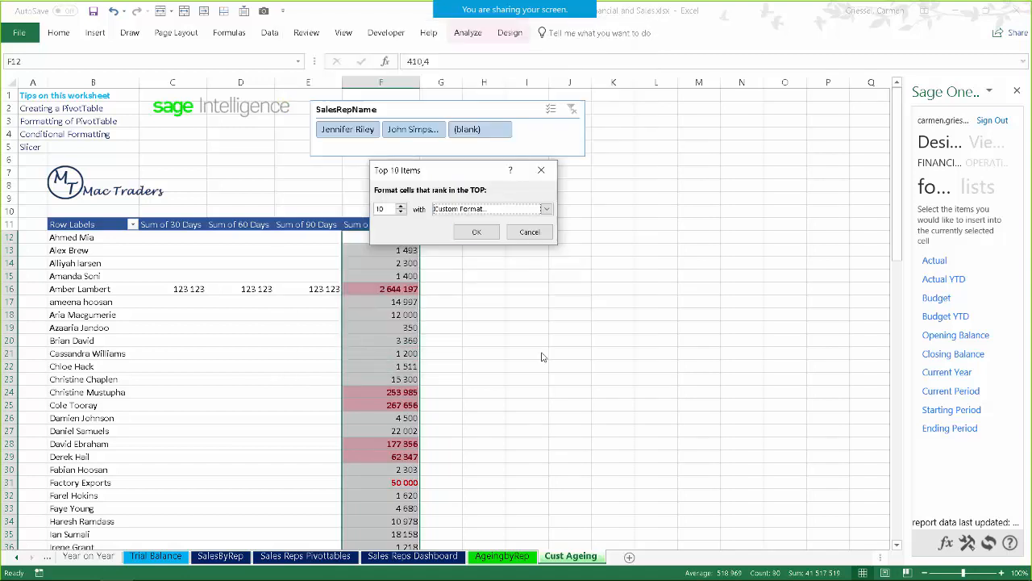
{"action": "left_click", "coordinate": [475, 232]}
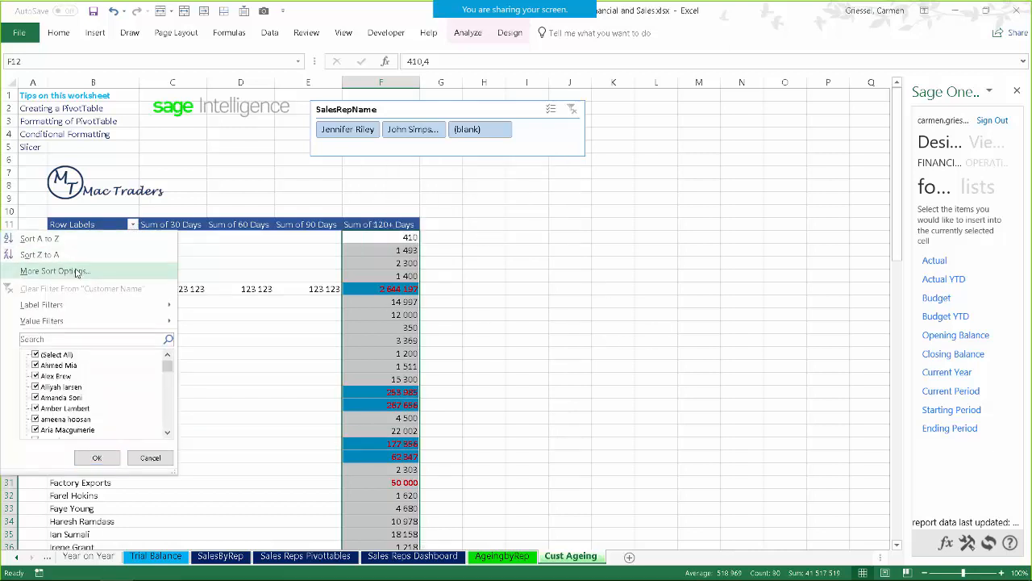
Step: Sort the PivotTable's customer names in descending order by Sum of 120+ Days and deselect the table
{"action": "left_click", "coordinate": [75, 270]}
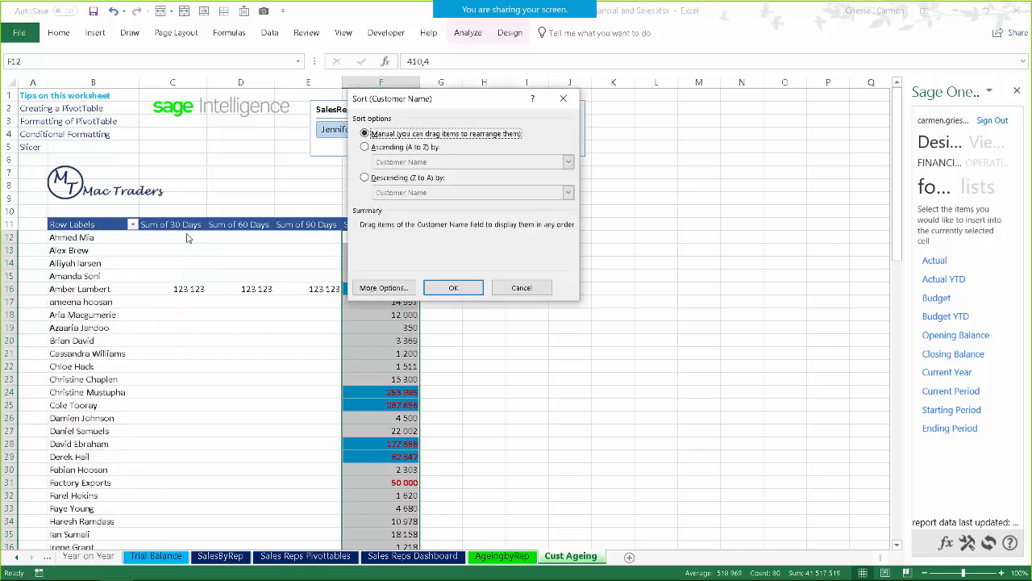
{"action": "left_click", "coordinate": [370, 178]}
{"action": "left_click", "coordinate": [400, 193]}
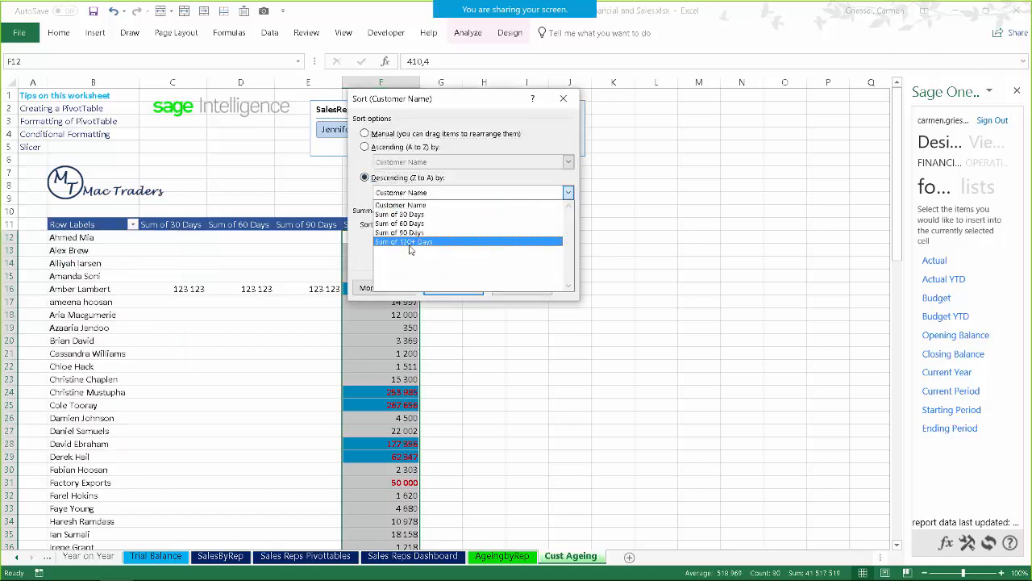
{"action": "left_click", "coordinate": [410, 244]}
{"action": "left_click", "coordinate": [454, 288]}
{"action": "left_click", "coordinate": [604, 274]}
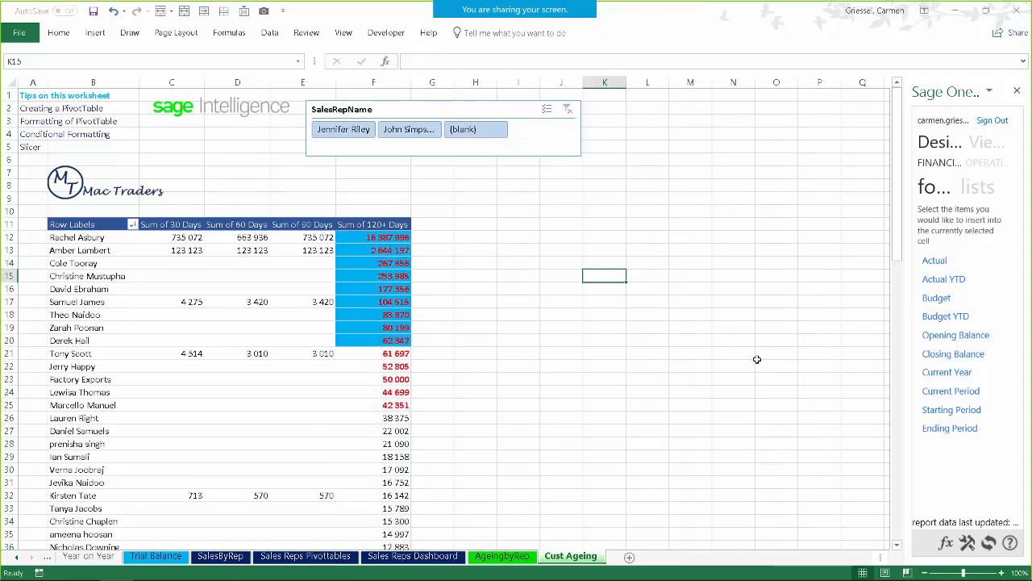
{"action": "left_click", "coordinate": [590, 312]}
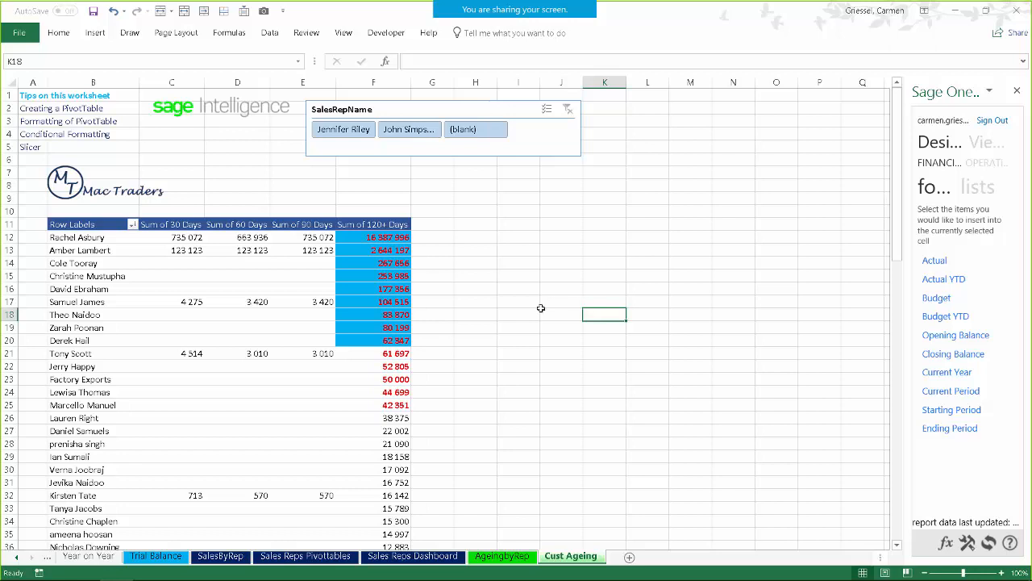
{"action": "left_click", "coordinate": [534, 271]}
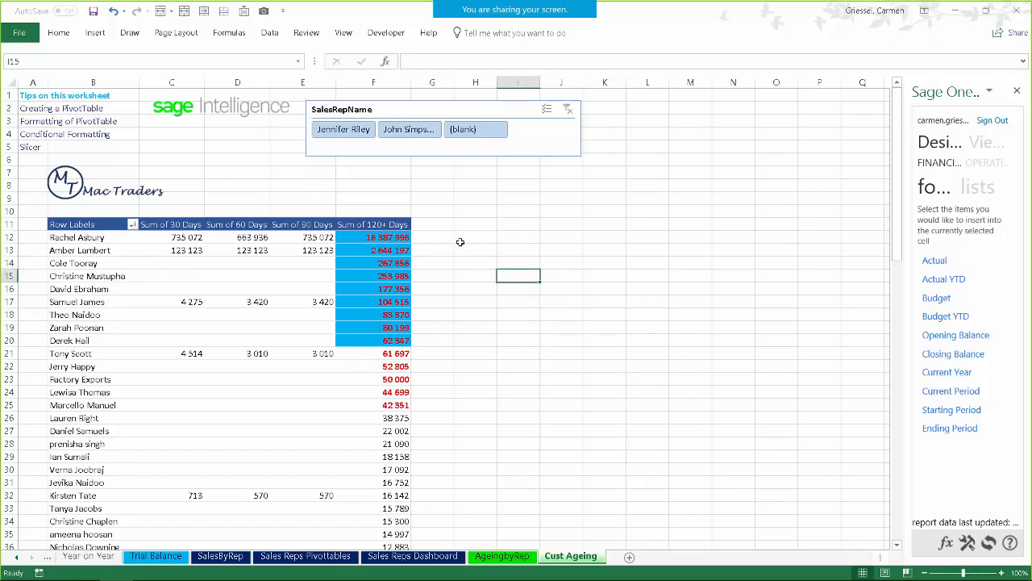
Step: Save a copy of the workbook in the same folder as "Mac Traders - Financial and Sales v2"
{"action": "left_click", "coordinate": [19, 34]}
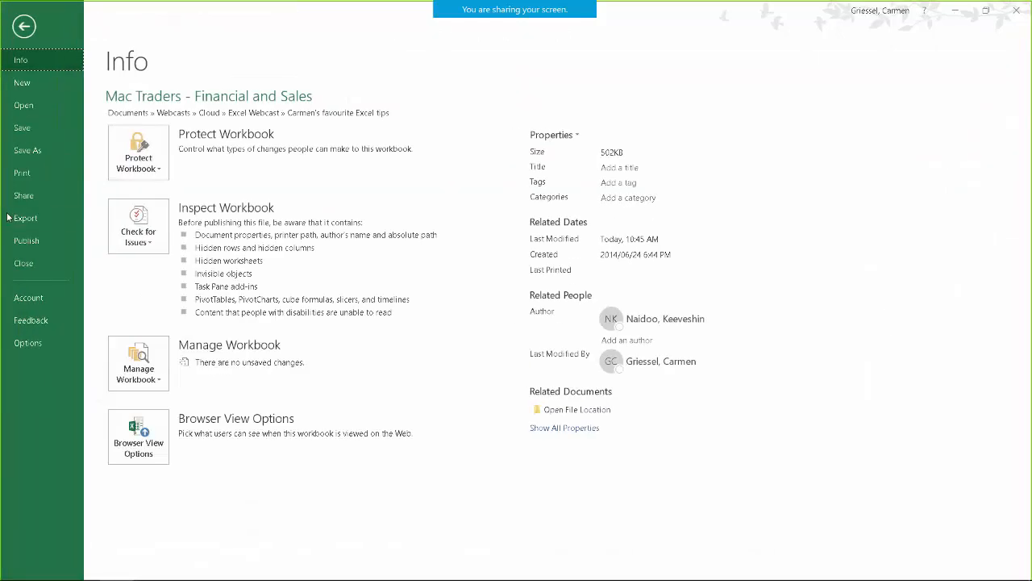
{"action": "left_click", "coordinate": [36, 150]}
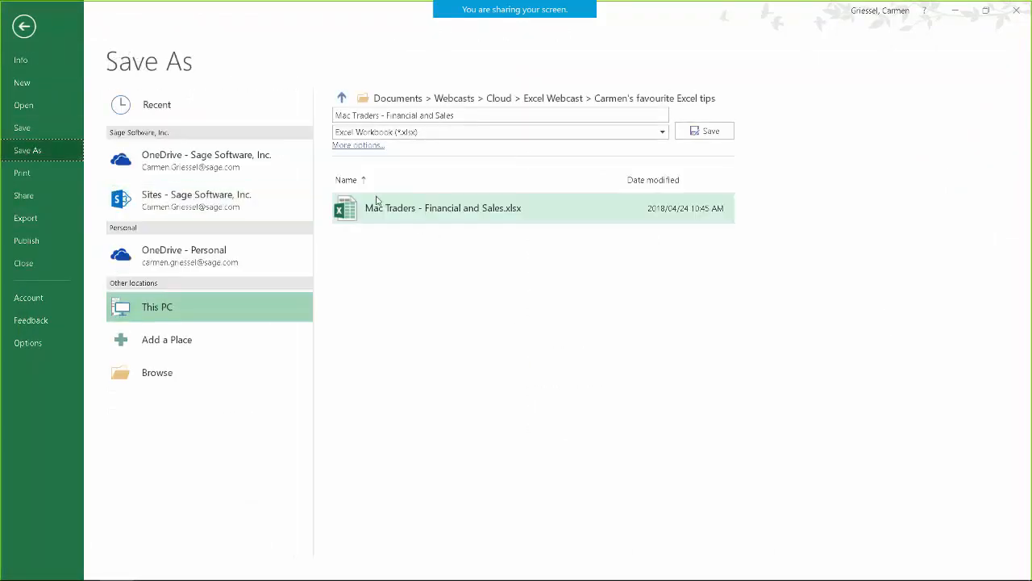
{"action": "left_click", "coordinate": [468, 115]}
{"action": "left_click", "coordinate": [458, 115]}
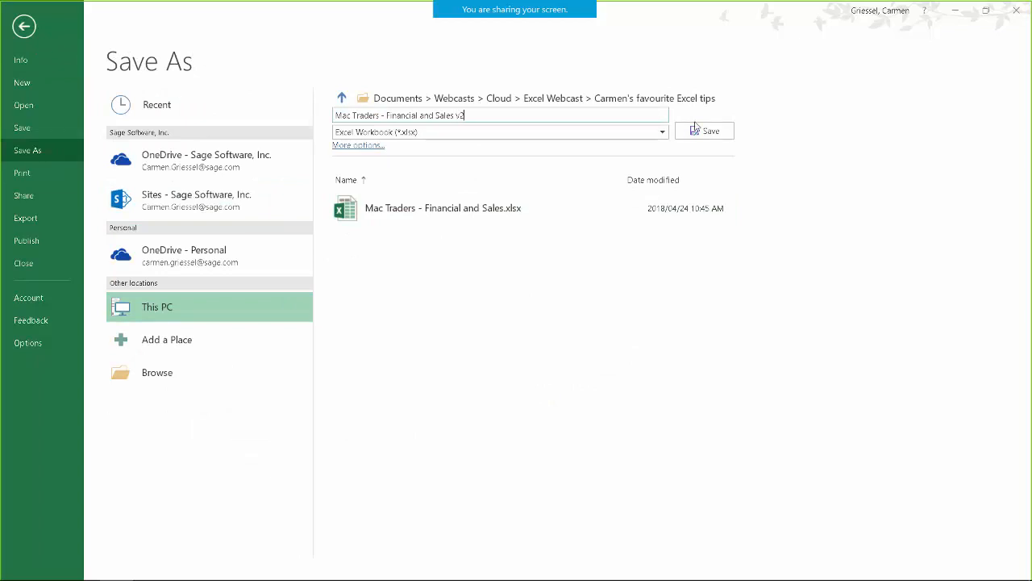
{"action": "left_click", "coordinate": [698, 137]}
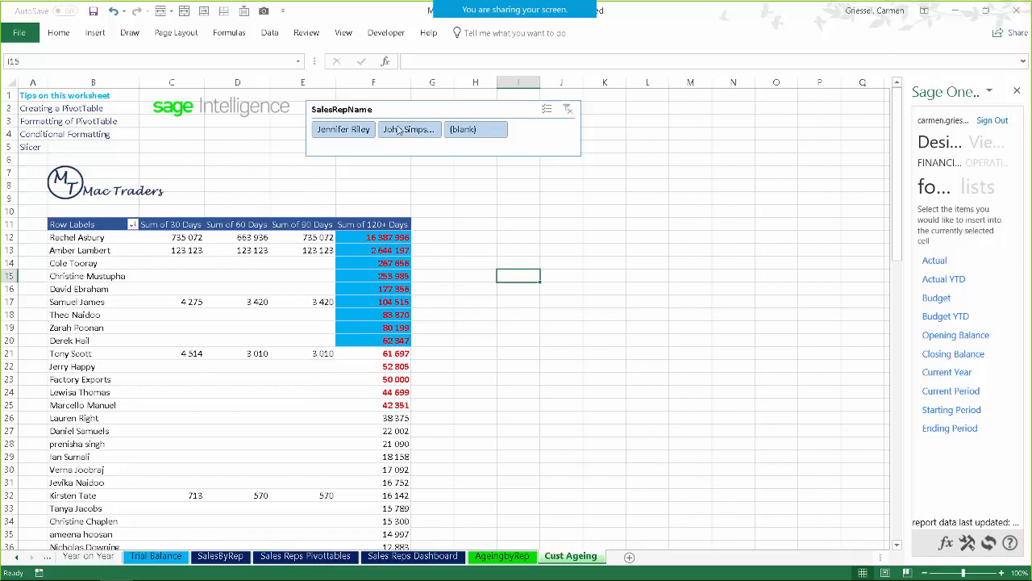
Step: Move the SalesRepName slicer clear of the PivotTable's columns and limit the Cust Ageing print area to columns A–F in Page Break Preview
{"action": "left_click_drag", "start_coordinate": [395, 109], "coordinate": [596, 110]}
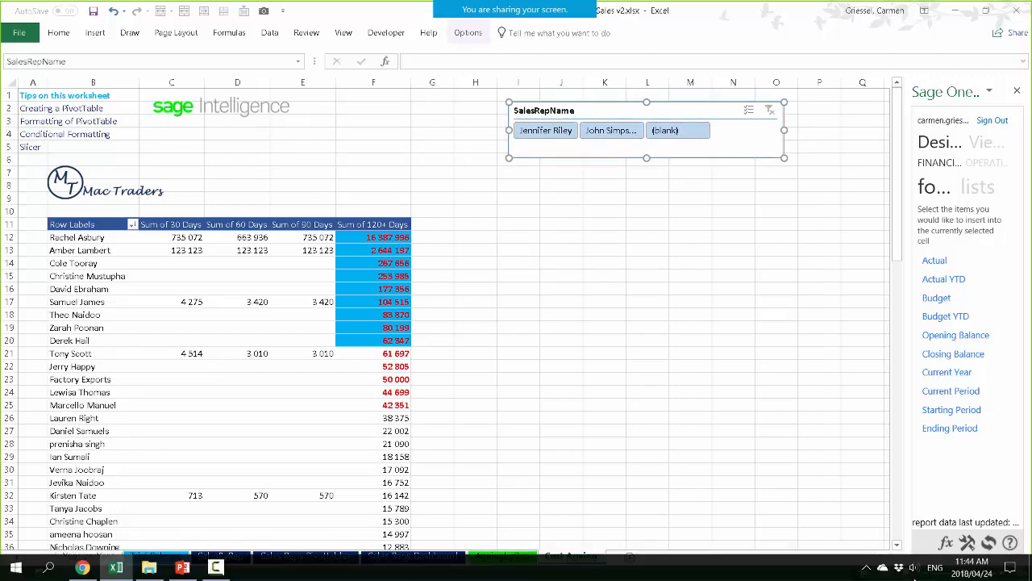
{"action": "left_click", "coordinate": [907, 572]}
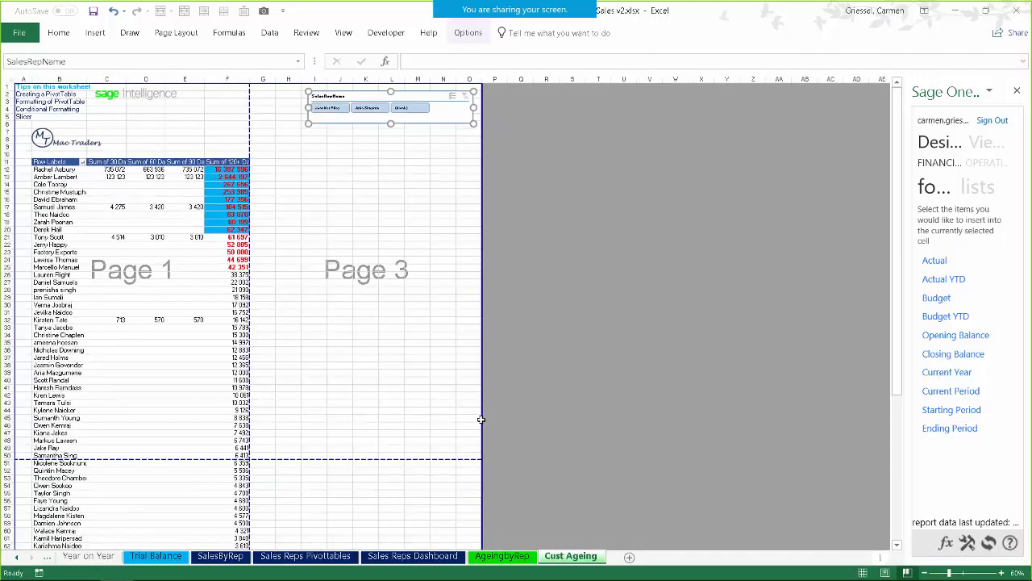
{"action": "key", "text": "Escape"}
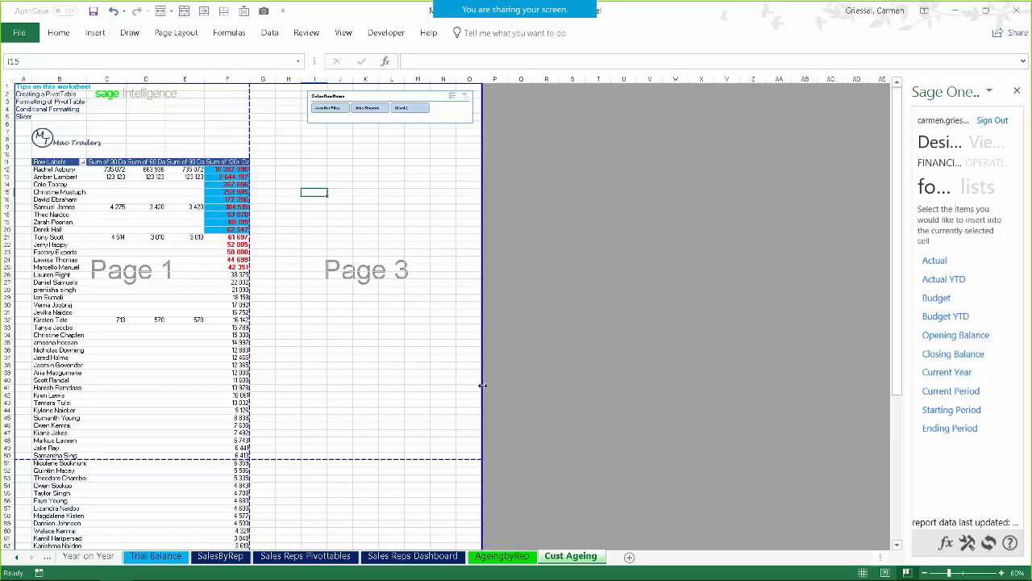
{"action": "left_click_drag", "start_coordinate": [482, 385], "coordinate": [250, 395]}
{"action": "scroll", "coordinate": [218, 470], "scroll_direction": "down", "scroll_amount": 6}
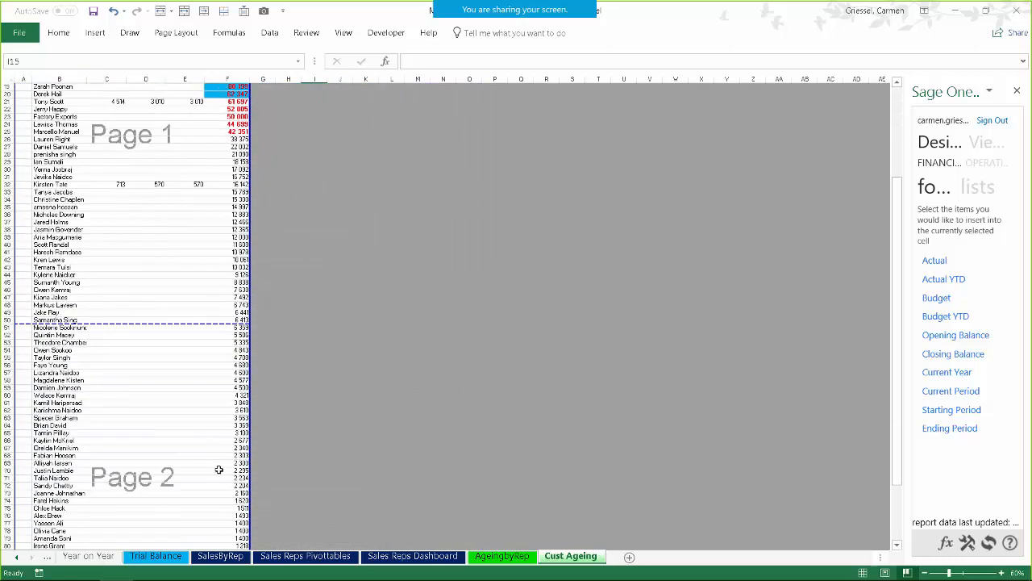
{"action": "scroll", "coordinate": [219, 452], "scroll_direction": "down", "scroll_amount": 14}
{"action": "scroll", "coordinate": [221, 429], "scroll_direction": "up", "scroll_amount": 20}
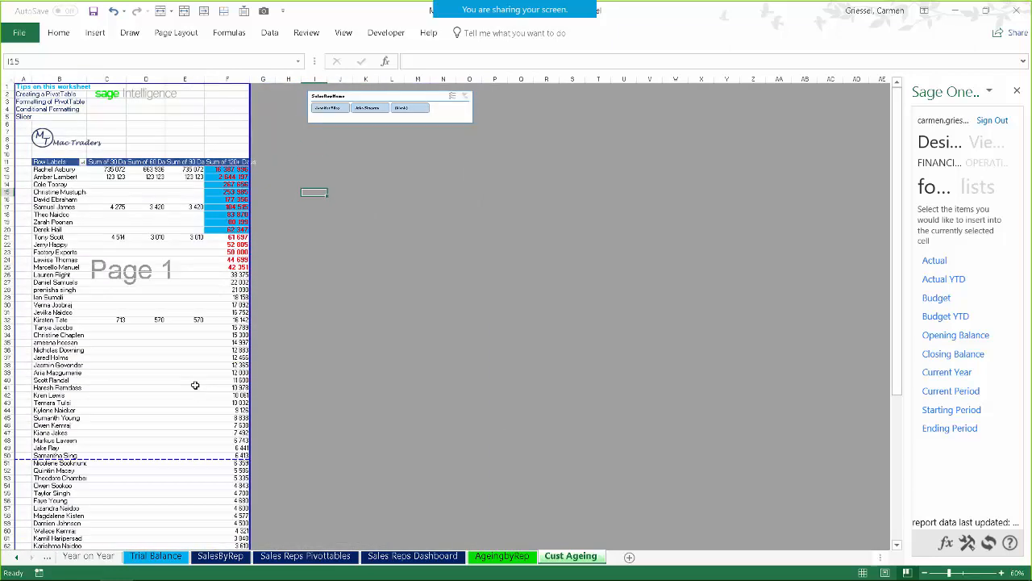
Step: Hide the AgeingbyRep, Sales Reps Pivottables and SalesByRep worksheets
{"action": "left_click", "coordinate": [512, 556]}
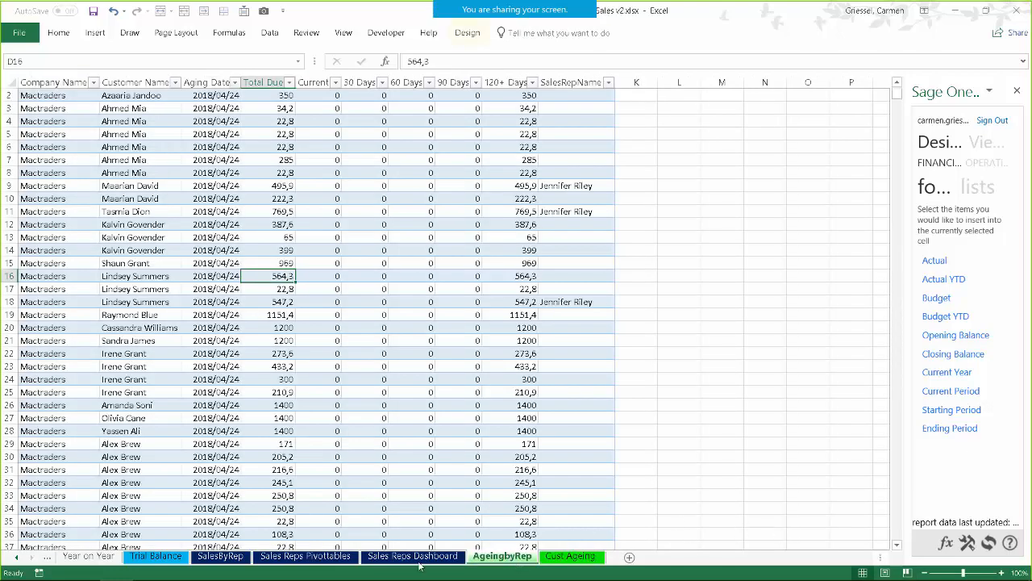
{"action": "right_click", "coordinate": [501, 556]}
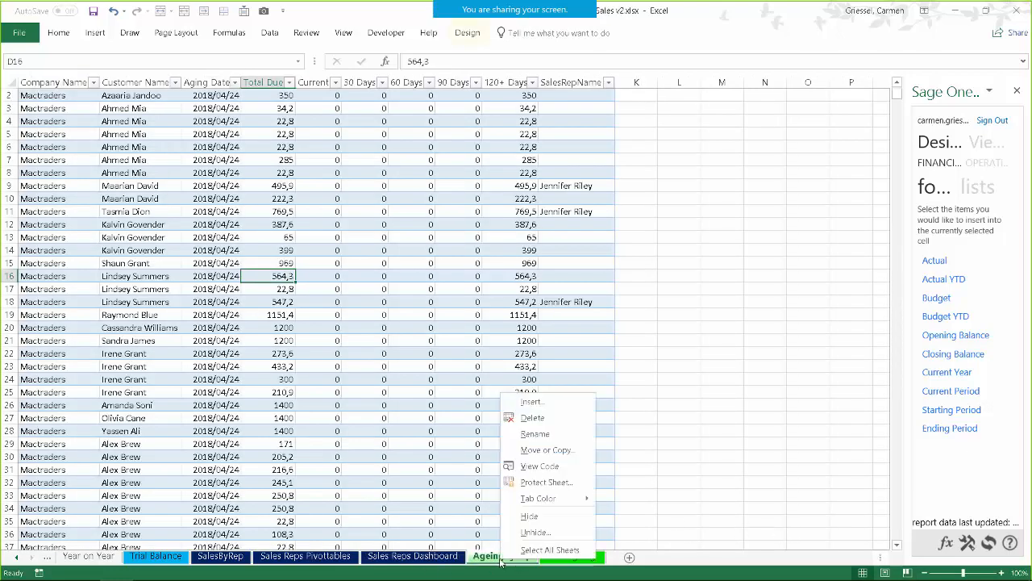
{"action": "left_click", "coordinate": [536, 520]}
{"action": "left_click", "coordinate": [420, 556]}
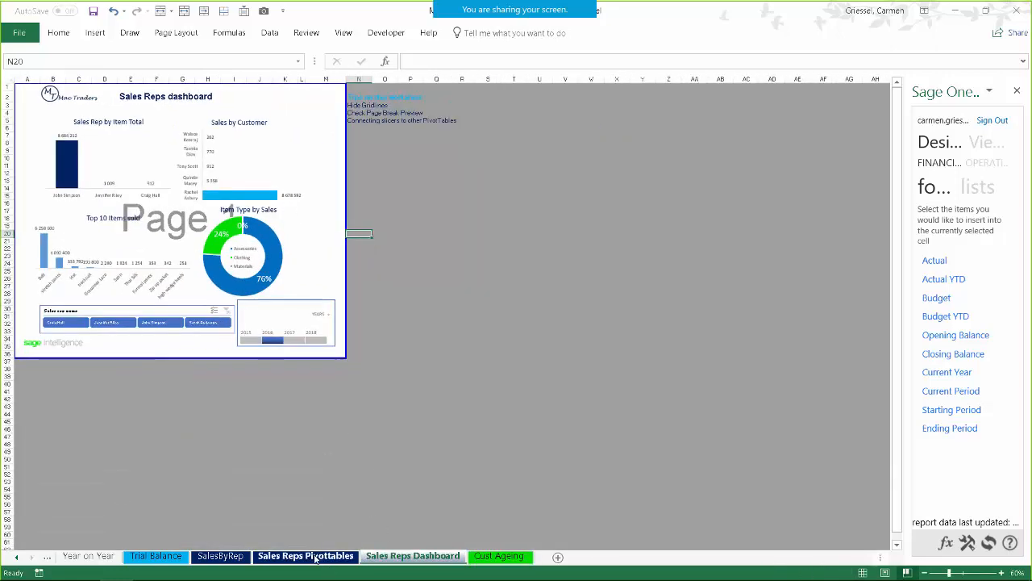
{"action": "left_click", "coordinate": [315, 556]}
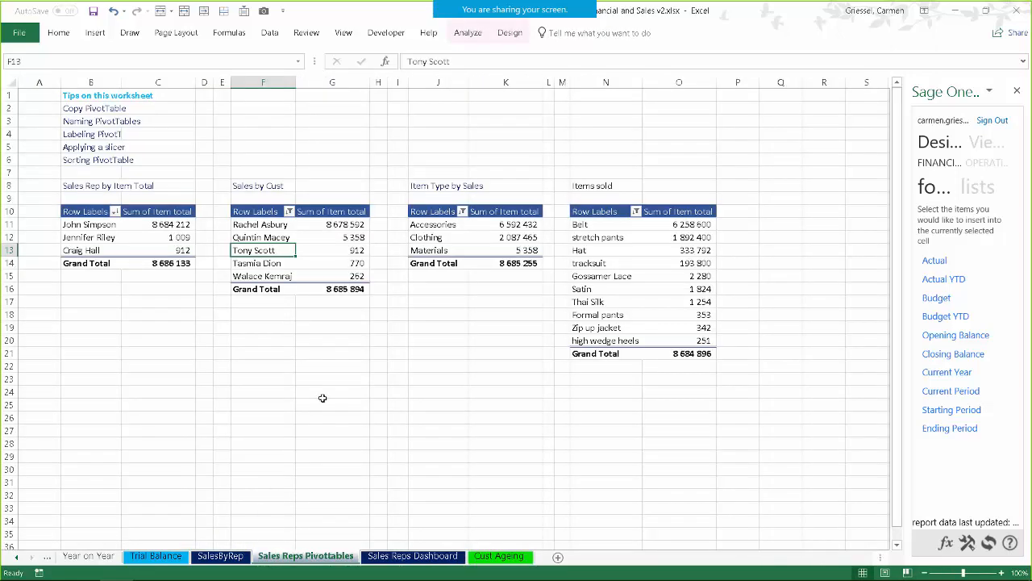
{"action": "right_click", "coordinate": [293, 562]}
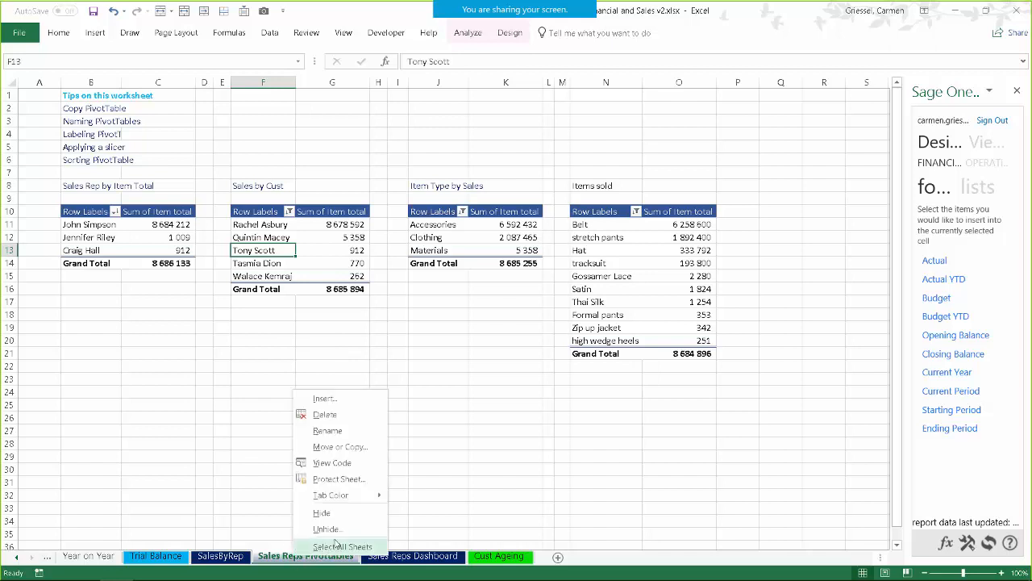
{"action": "left_click", "coordinate": [343, 524]}
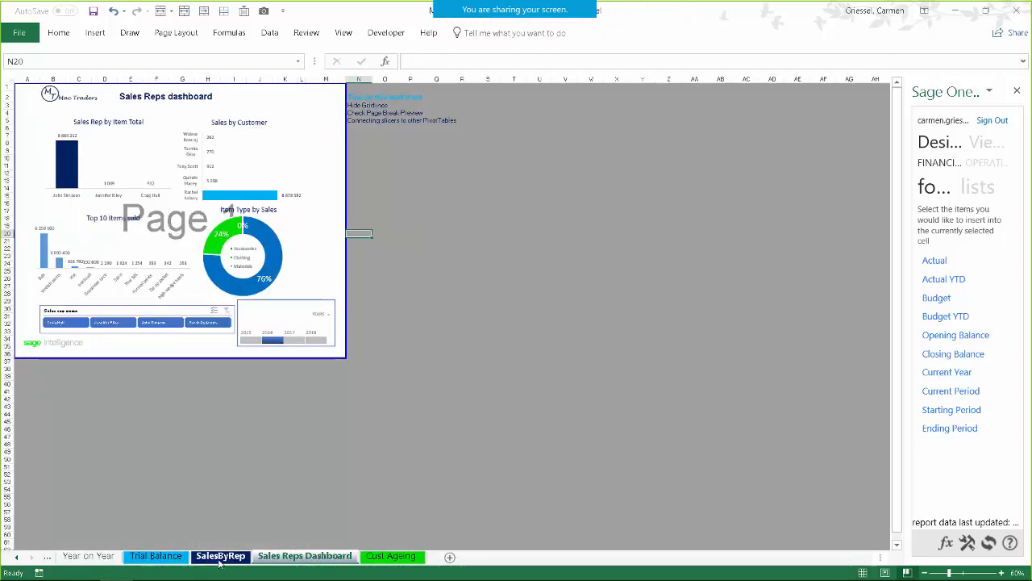
{"action": "left_click", "coordinate": [220, 561]}
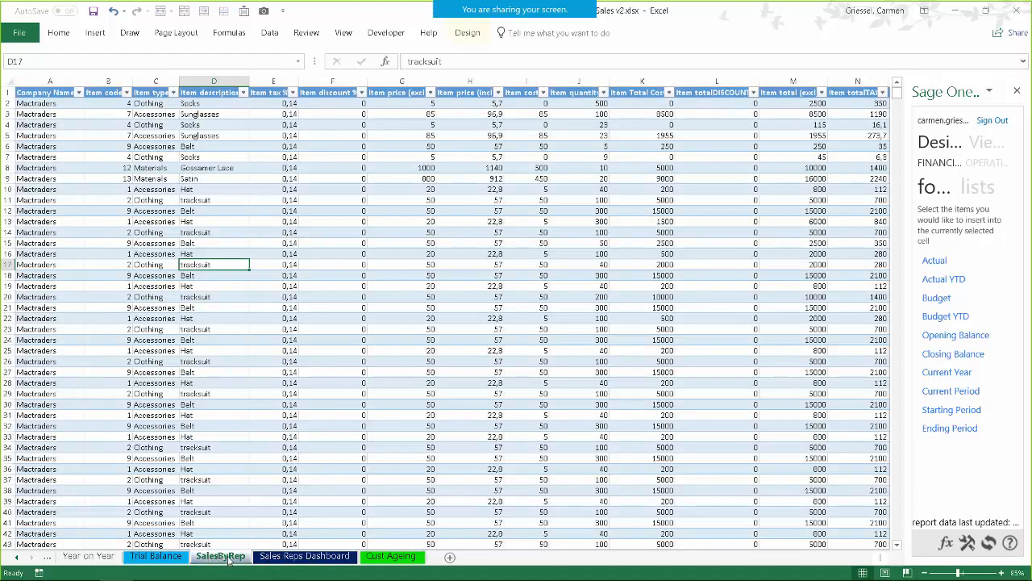
{"action": "right_click", "coordinate": [229, 562]}
{"action": "left_click", "coordinate": [253, 520]}
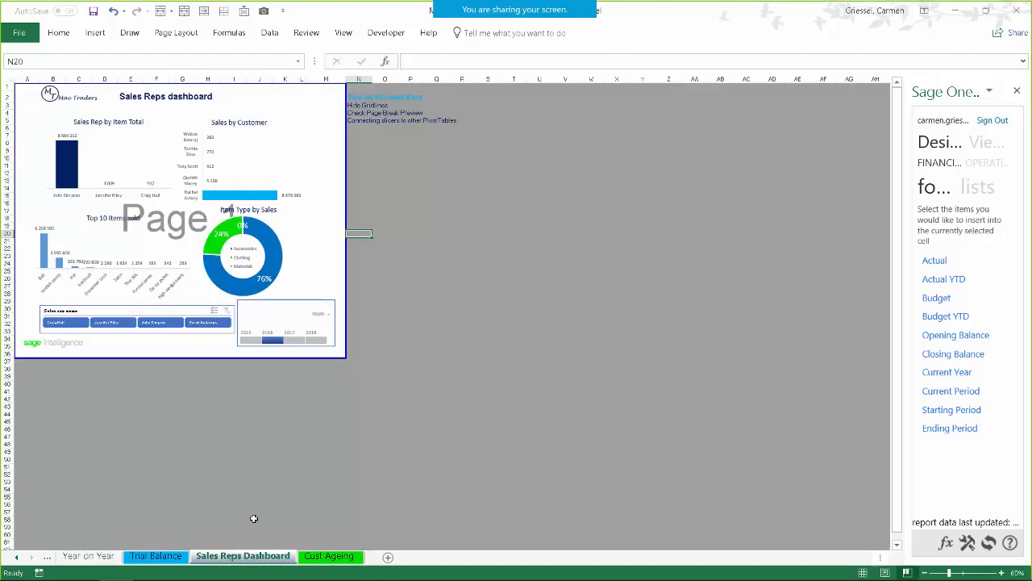
Step: Starting from the Trial Balance sheet, unhide the Go! Internal worksheet and hide it again
{"action": "left_click", "coordinate": [153, 561]}
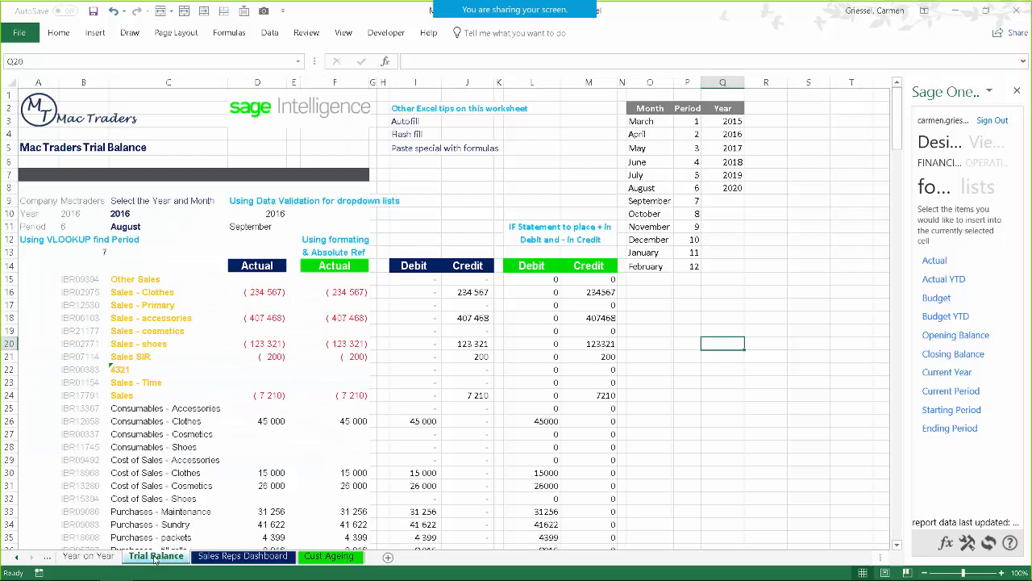
{"action": "right_click", "coordinate": [153, 560]}
{"action": "left_click", "coordinate": [206, 529]}
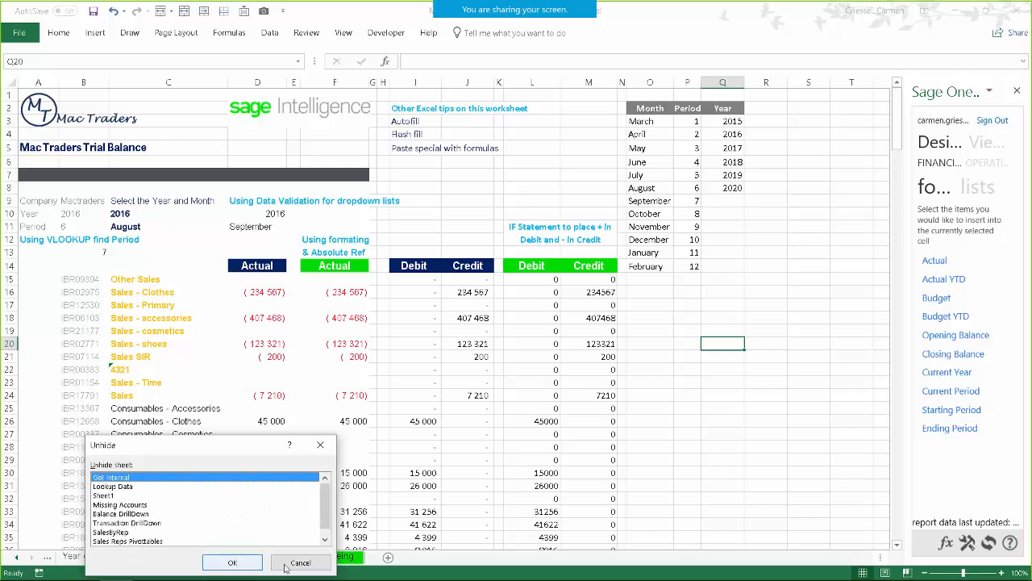
{"action": "left_click", "coordinate": [240, 568]}
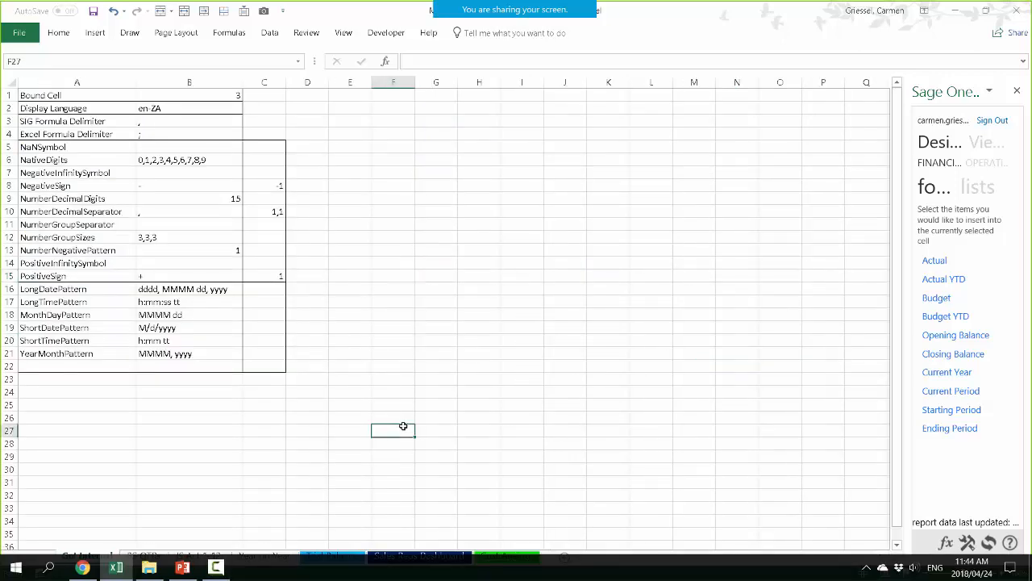
{"action": "right_click", "coordinate": [100, 558]}
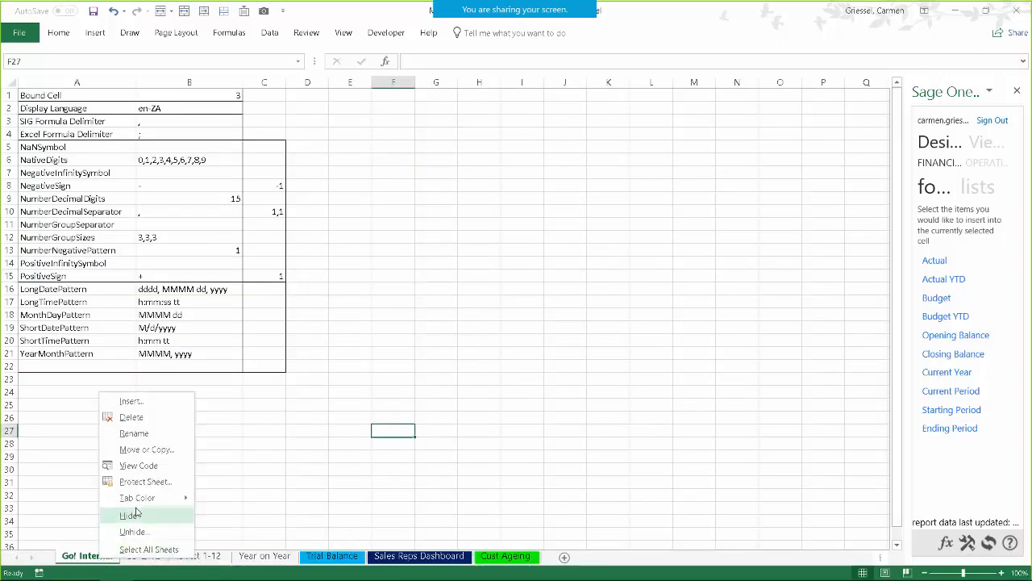
{"action": "left_click", "coordinate": [129, 516]}
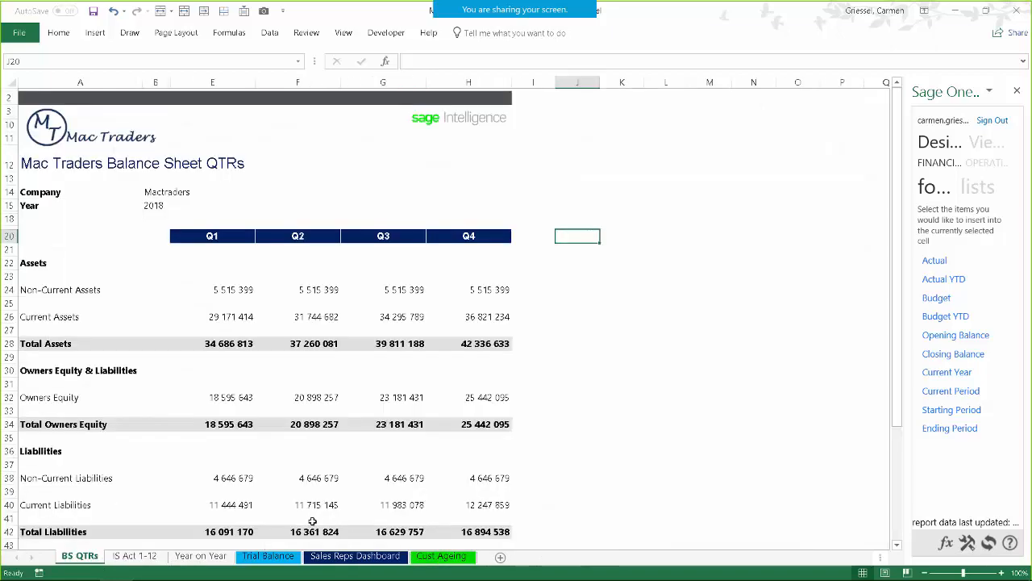
Step: Limit the Trial Balance print area to columns A–J, one page wide, in Page Break Preview and check its pages
{"action": "left_click", "coordinate": [134, 557]}
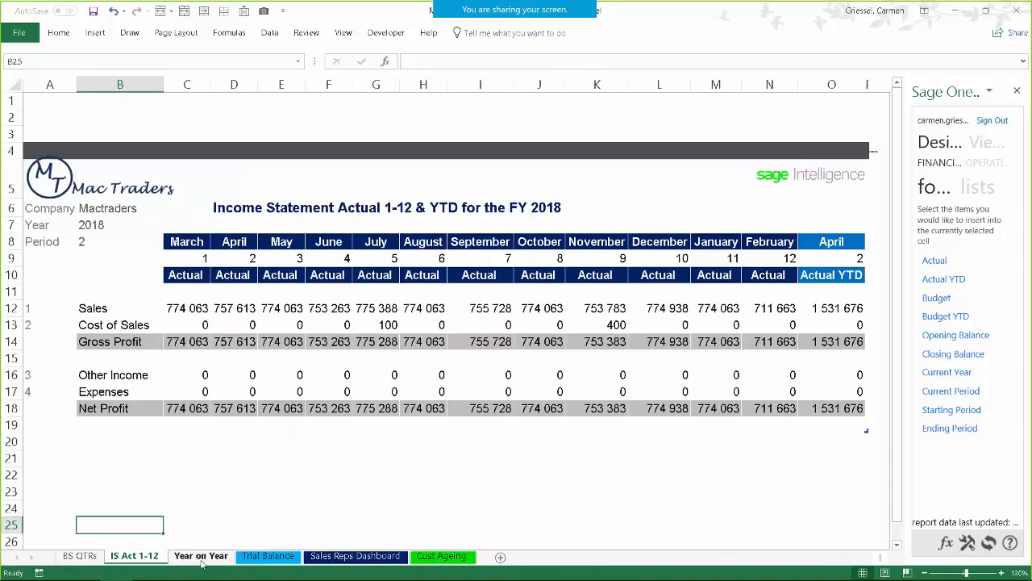
{"action": "left_click", "coordinate": [194, 559]}
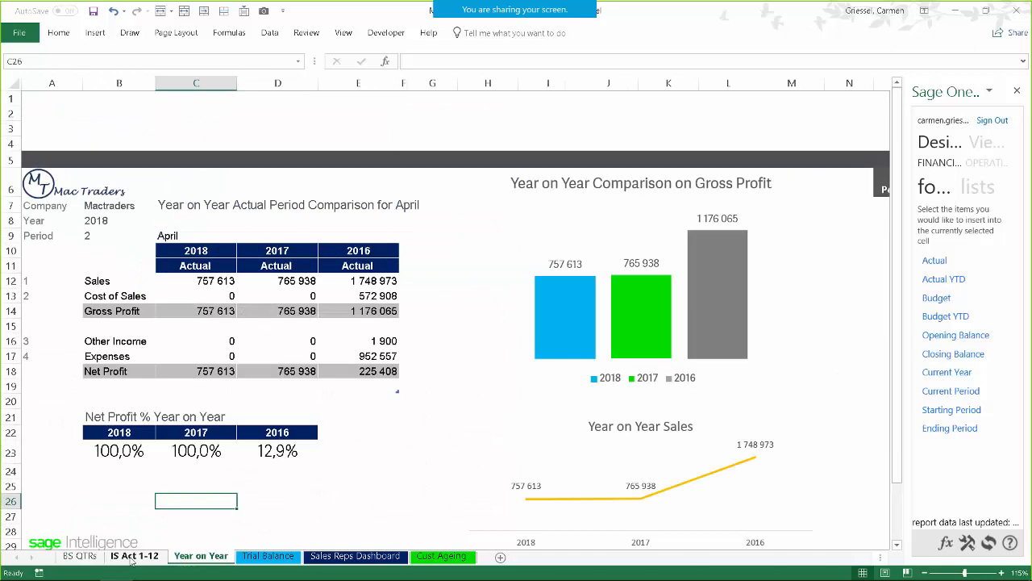
{"action": "left_click", "coordinate": [249, 559]}
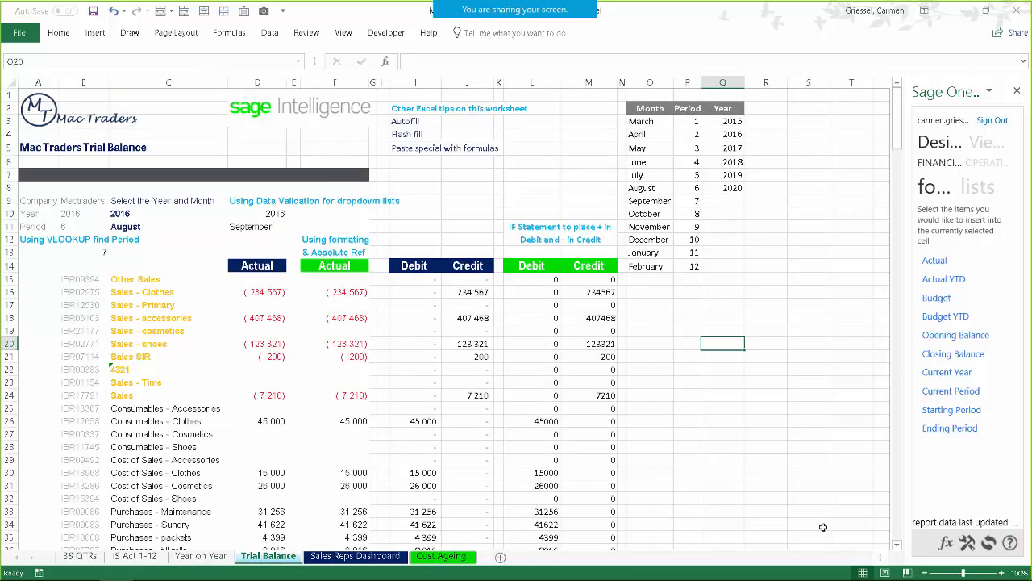
{"action": "left_click", "coordinate": [907, 573]}
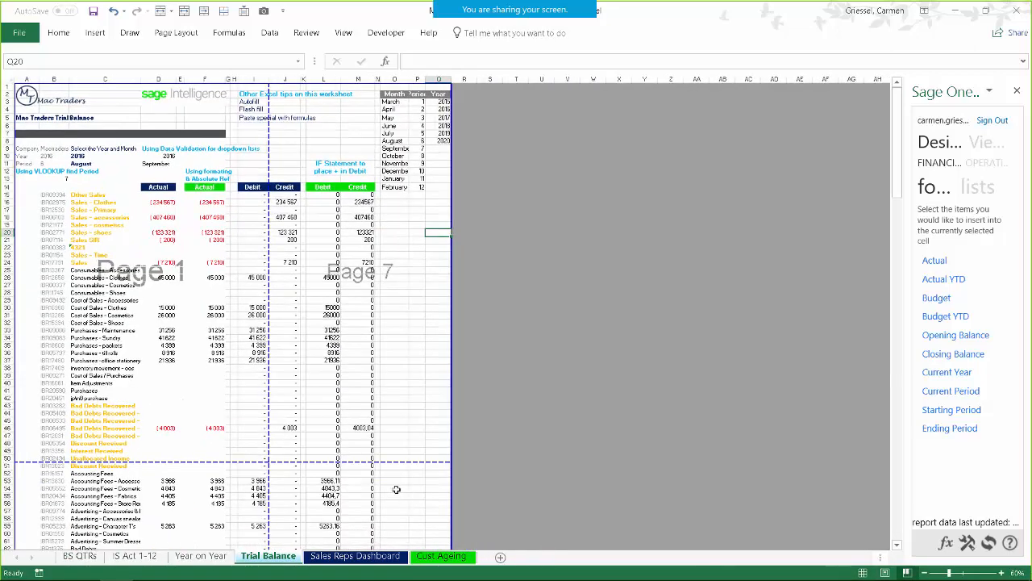
{"action": "left_click_drag", "start_coordinate": [453, 397], "coordinate": [301, 384]}
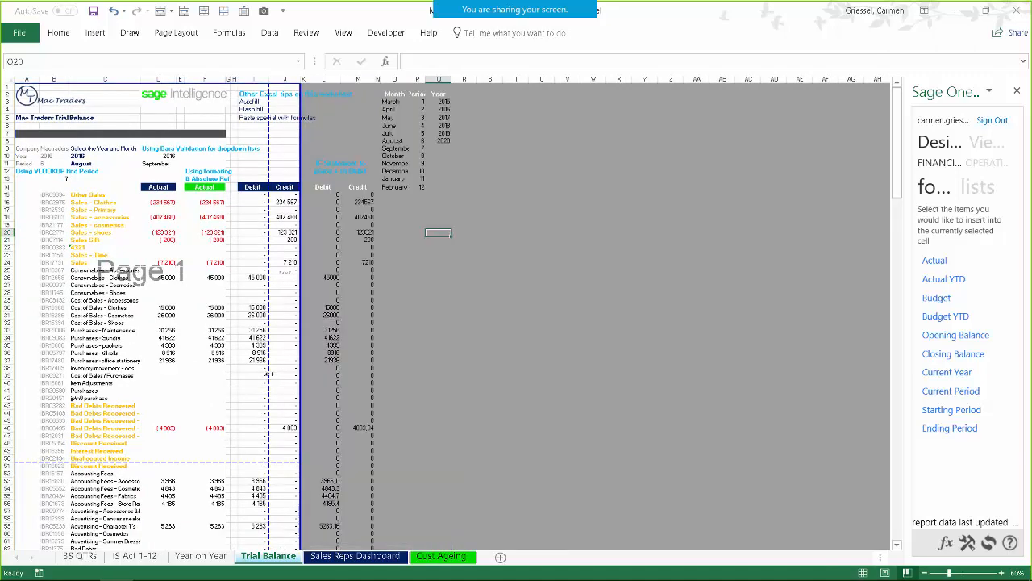
{"action": "scroll", "coordinate": [275, 420], "scroll_direction": "down", "scroll_amount": 20}
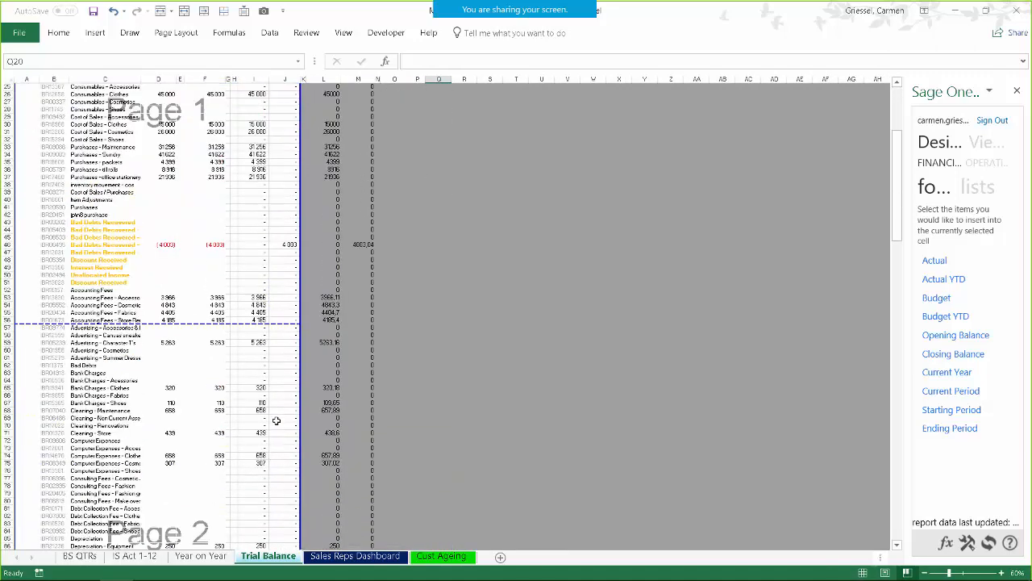
{"action": "scroll", "coordinate": [275, 420], "scroll_direction": "down", "scroll_amount": 8}
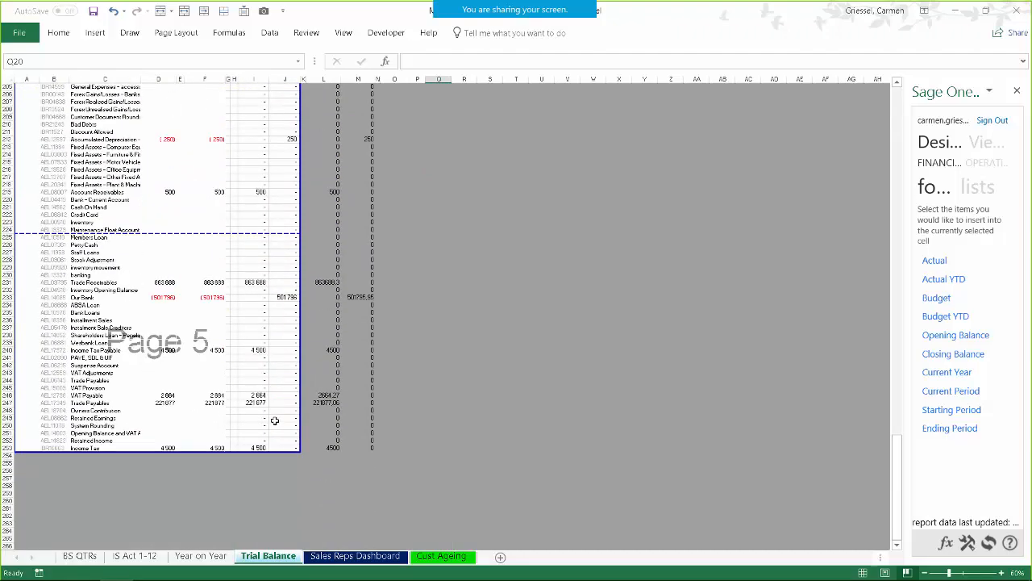
{"action": "scroll", "coordinate": [273, 419], "scroll_direction": "up", "scroll_amount": 20}
{"action": "scroll", "coordinate": [661, 451], "scroll_direction": "up", "scroll_amount": 20}
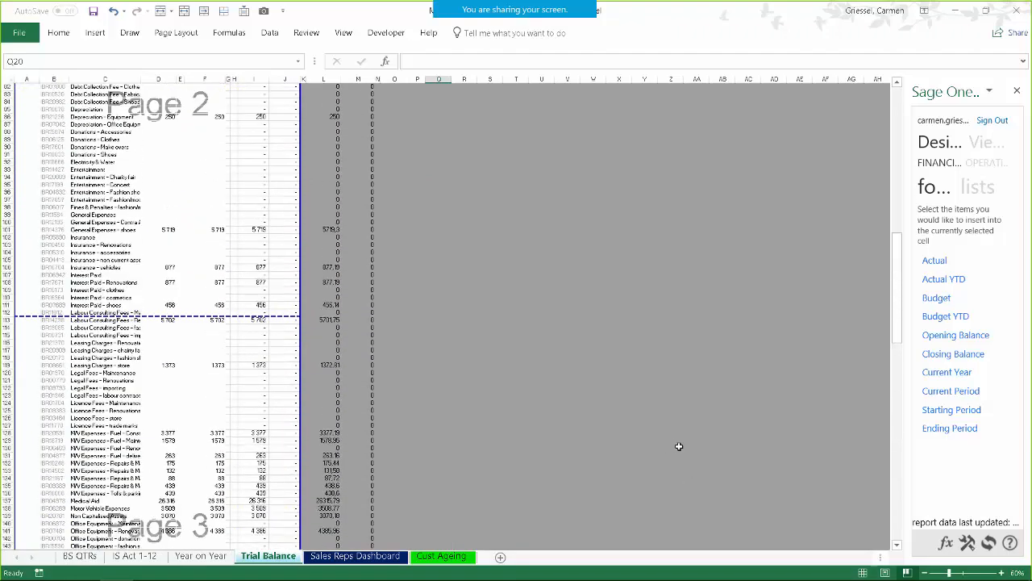
Step: Share the workbook as a PDF copy attached to a new e-mail message
{"action": "left_click", "coordinate": [18, 35]}
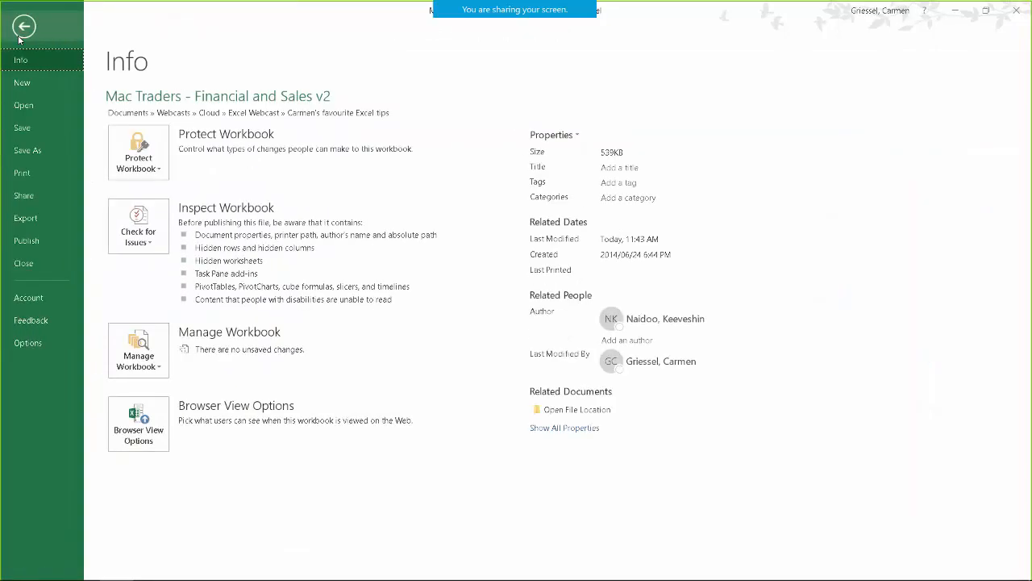
{"action": "left_click", "coordinate": [23, 196]}
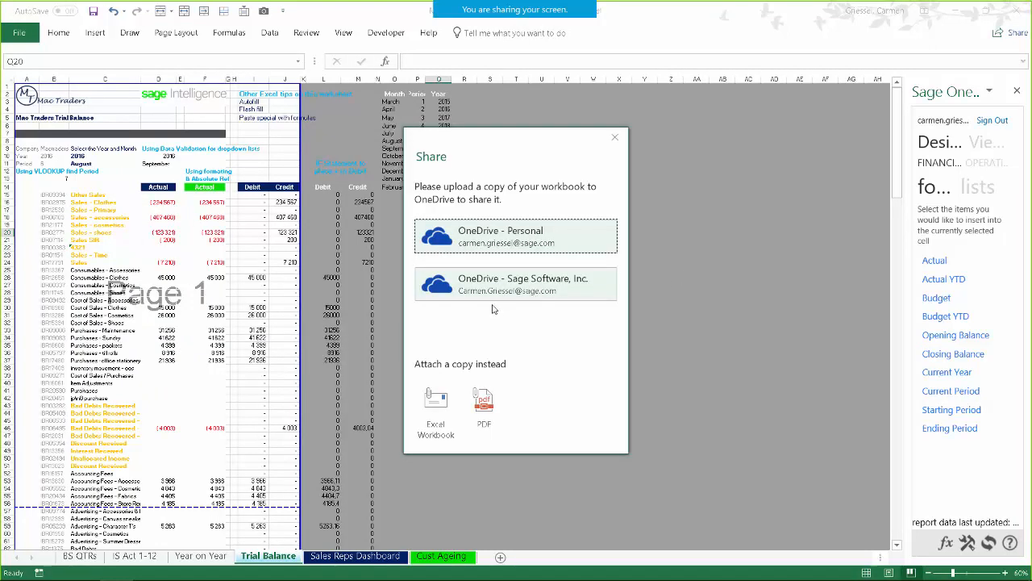
{"action": "left_click", "coordinate": [484, 409]}
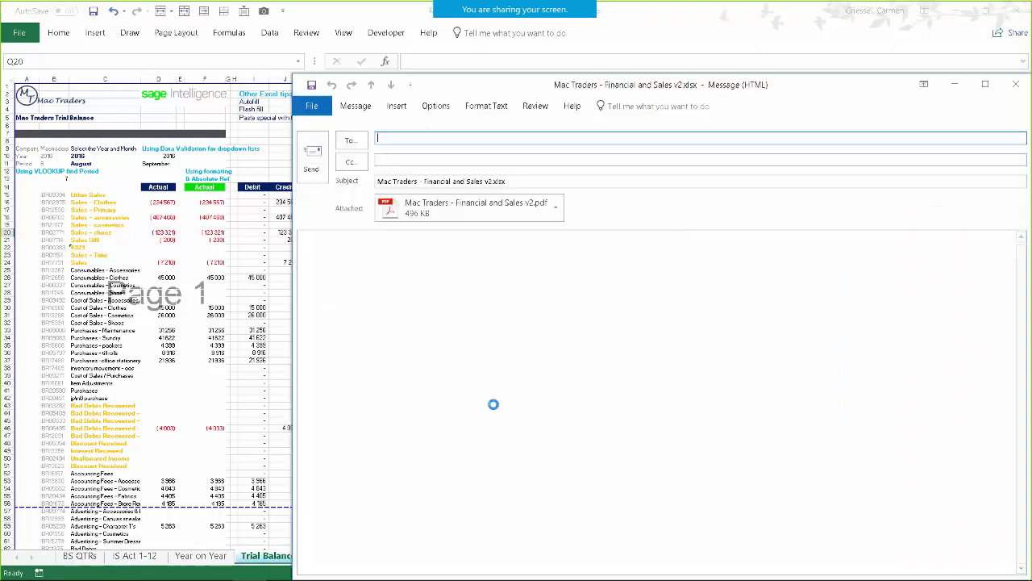
Step: Open the attached Mac Traders - Financial and Sales v2.pdf, look through its pages to the end and close it
{"action": "double_click", "coordinate": [442, 212]}
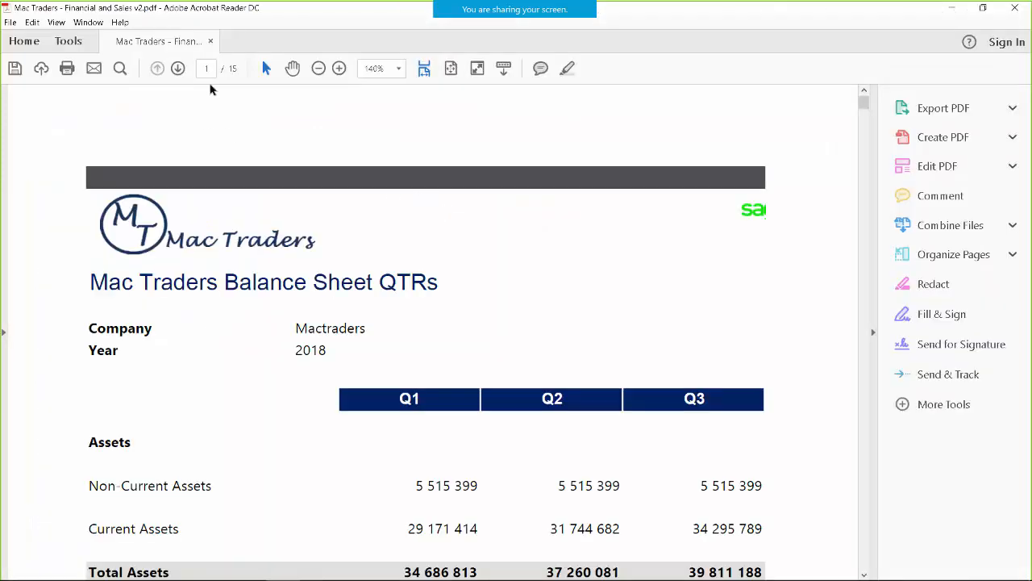
{"action": "scroll", "coordinate": [454, 299], "scroll_direction": "down", "scroll_amount": 10}
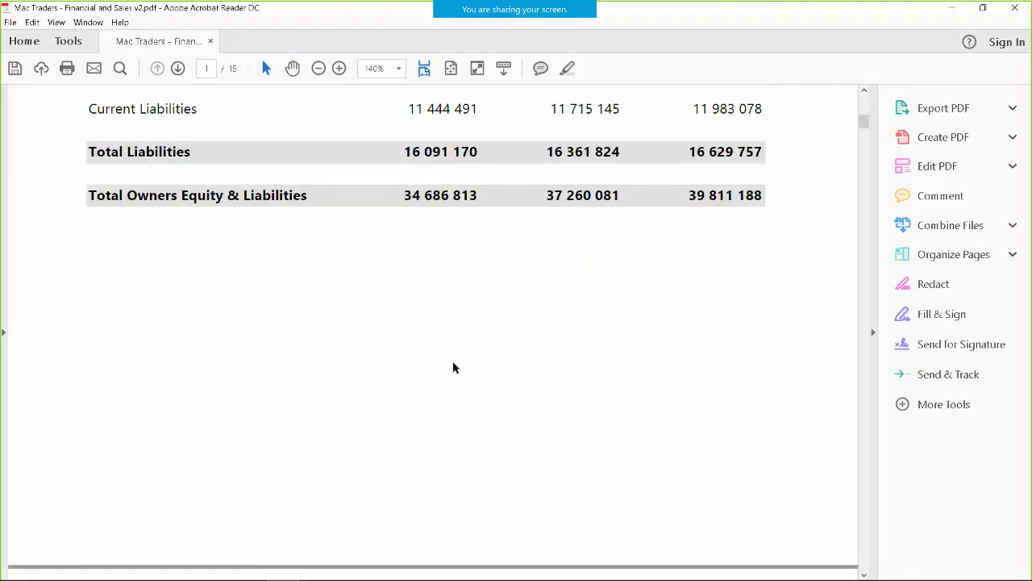
{"action": "scroll", "coordinate": [453, 368], "scroll_direction": "down", "scroll_amount": 15}
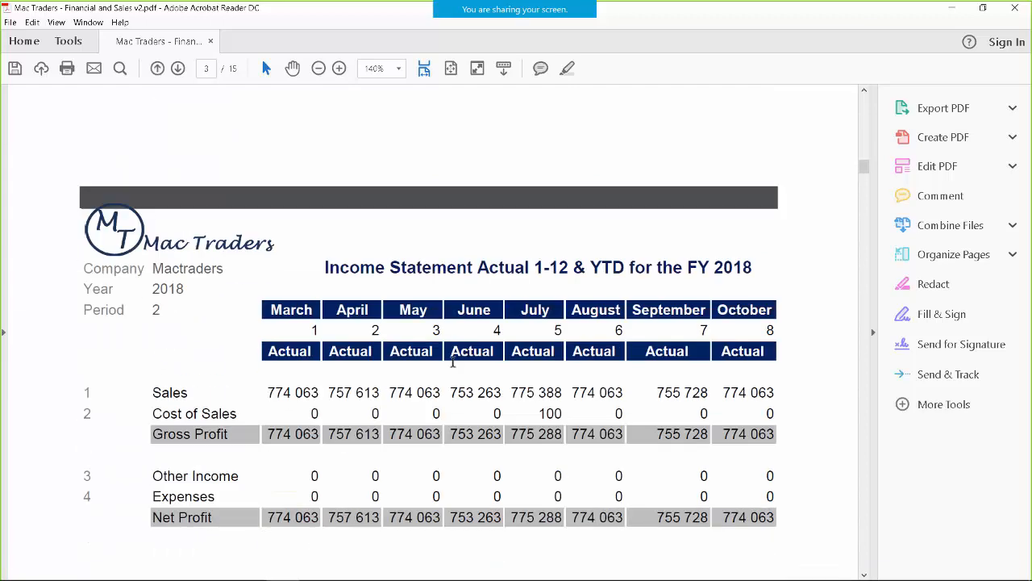
{"action": "scroll", "coordinate": [453, 365], "scroll_direction": "down", "scroll_amount": 15}
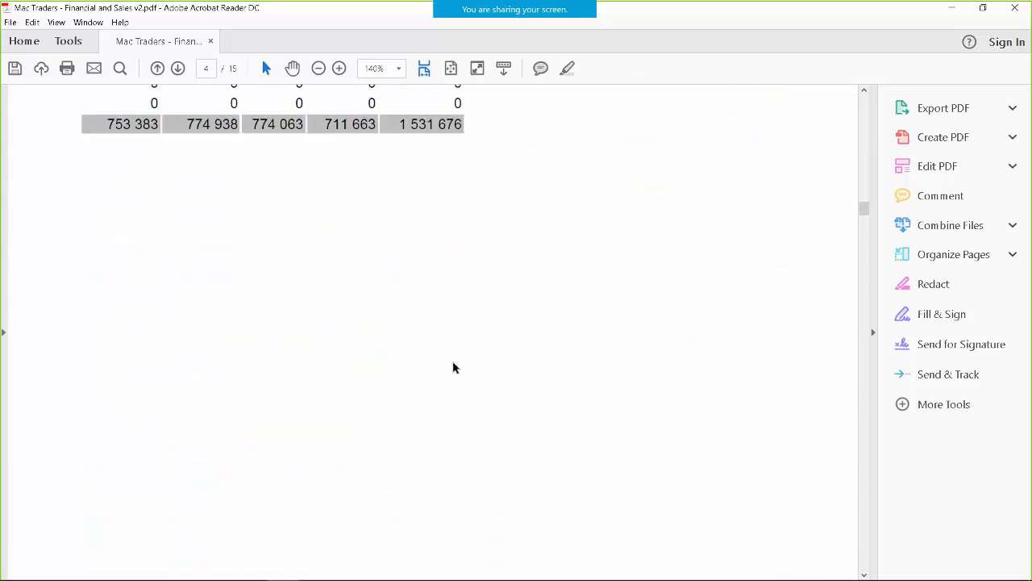
{"action": "scroll", "coordinate": [453, 367], "scroll_direction": "down", "scroll_amount": 2}
{"action": "left_click_drag", "start_coordinate": [866, 216], "coordinate": [845, 572]}
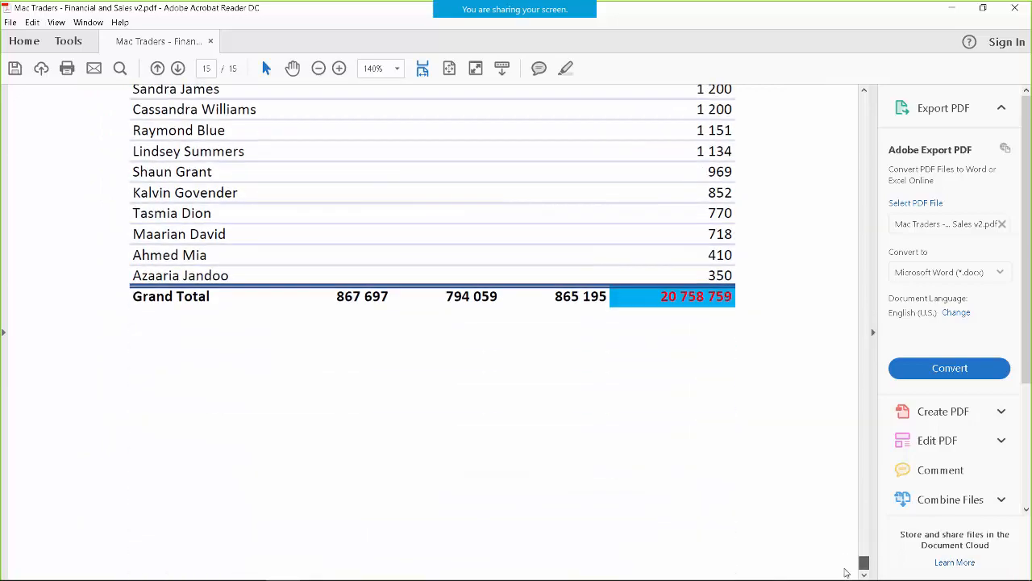
{"action": "left_click", "coordinate": [1014, 7]}
Step: Close the calendar reminder window and the unsent e-mail message to return to the workbook
{"action": "left_click_drag", "start_coordinate": [810, 90], "coordinate": [745, 85]}
{"action": "left_click", "coordinate": [381, 107]}
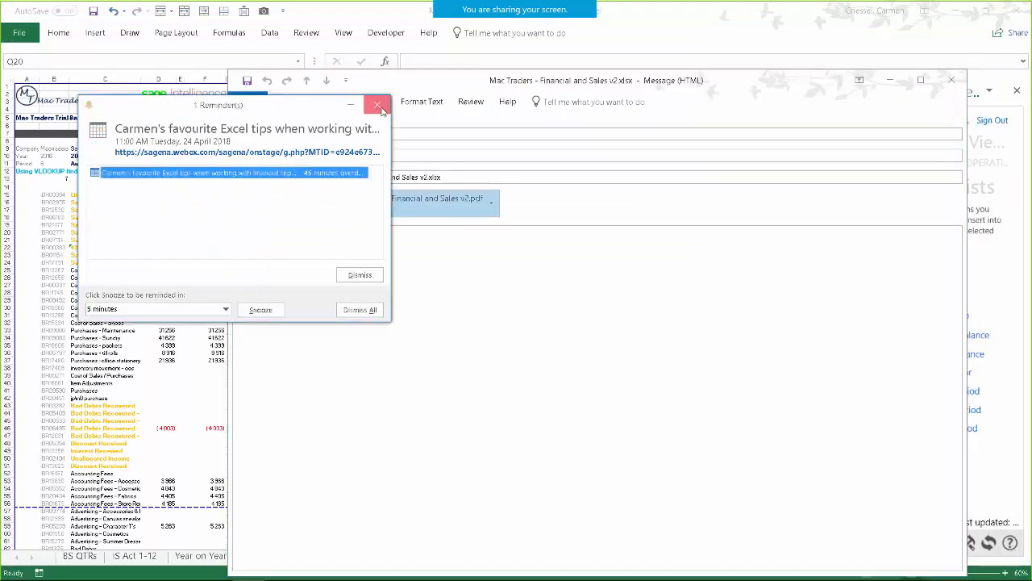
{"action": "left_click", "coordinate": [952, 79]}
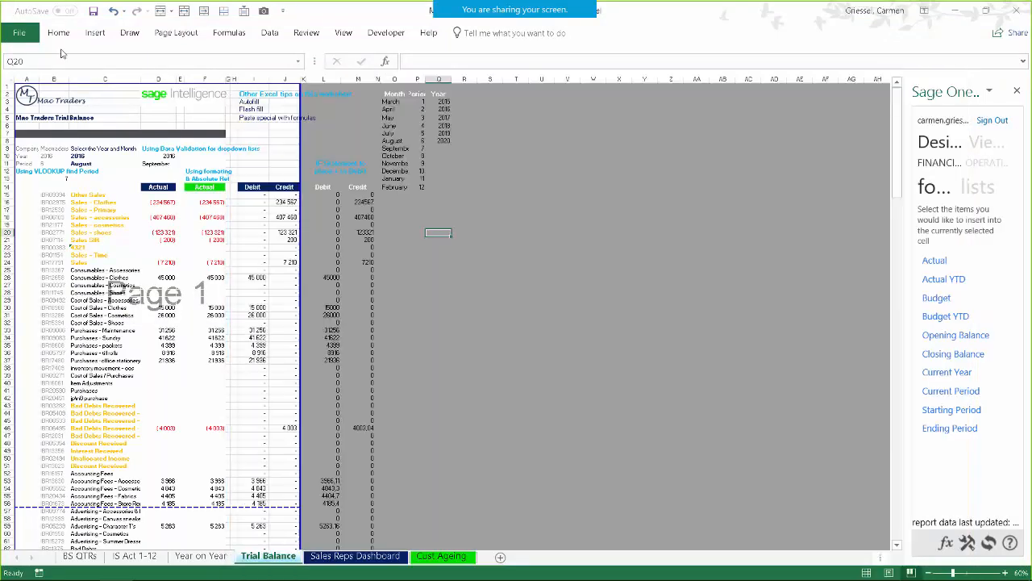
Step: Begin saving a copy of the workbook in its current folder with PDF as the file type
{"action": "left_click", "coordinate": [19, 33]}
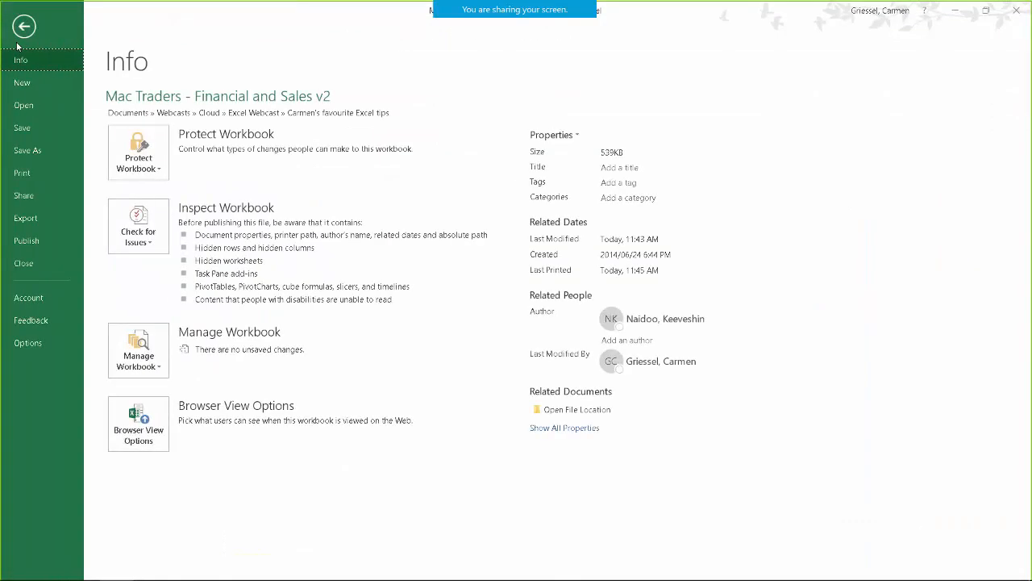
{"action": "left_click", "coordinate": [24, 151]}
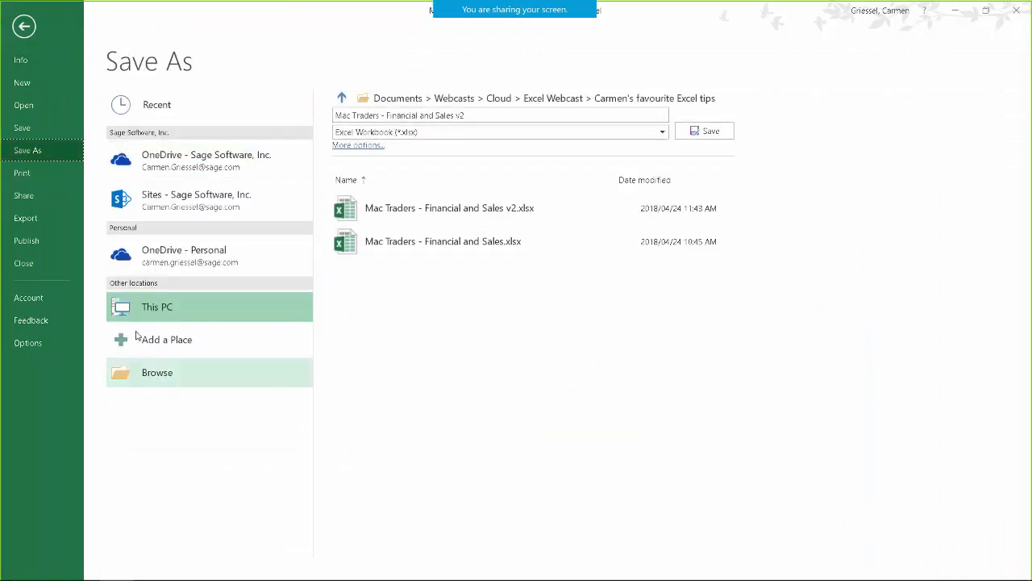
{"action": "left_click", "coordinate": [371, 146]}
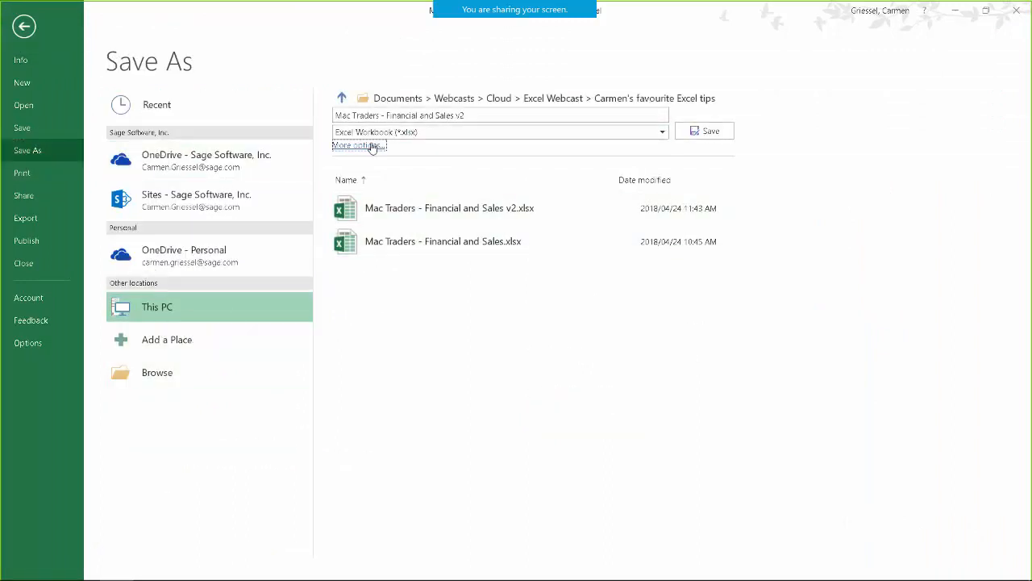
{"action": "left_click", "coordinate": [173, 244]}
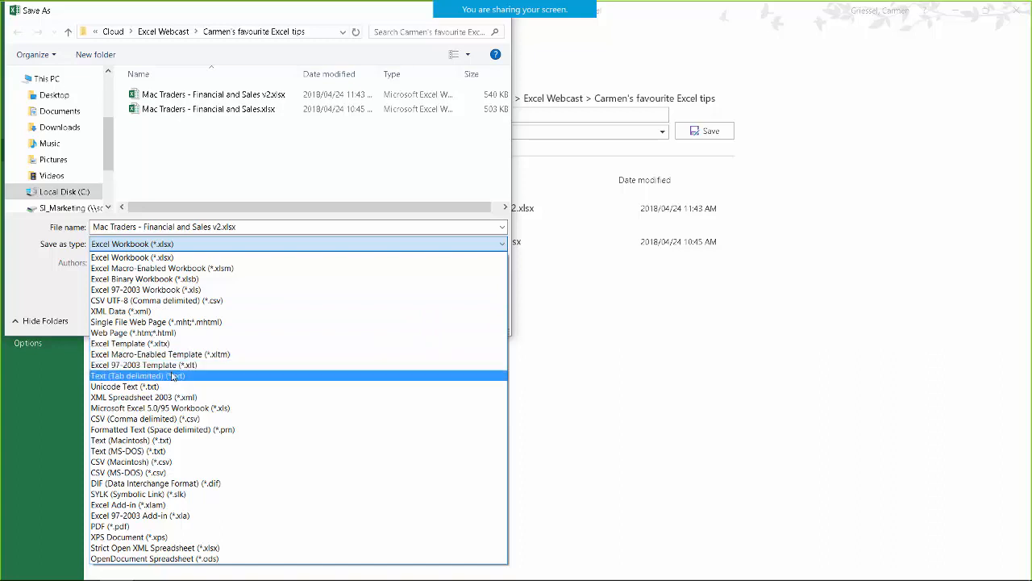
{"action": "key", "text": "p"}
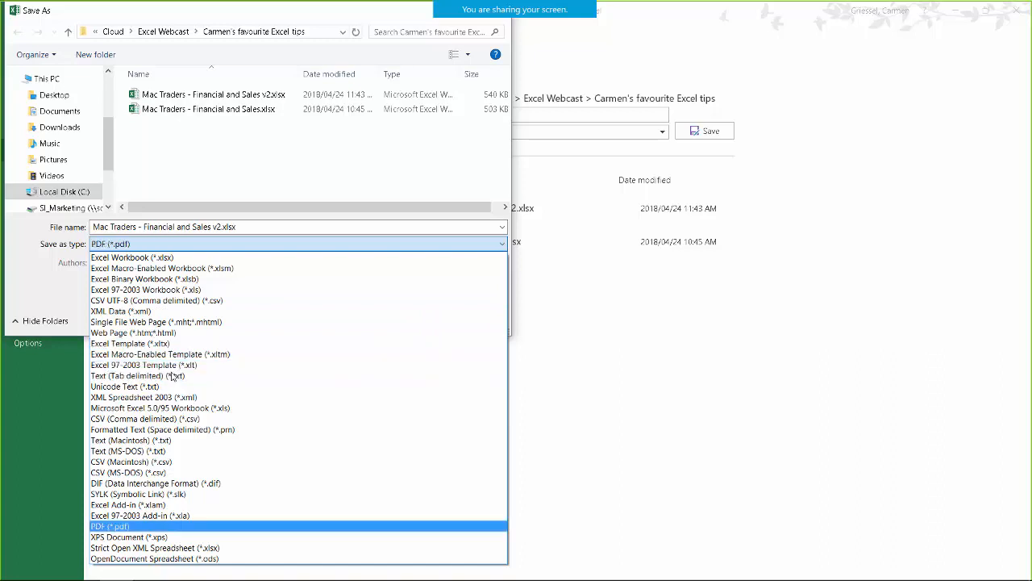
{"action": "left_click", "coordinate": [107, 526]}
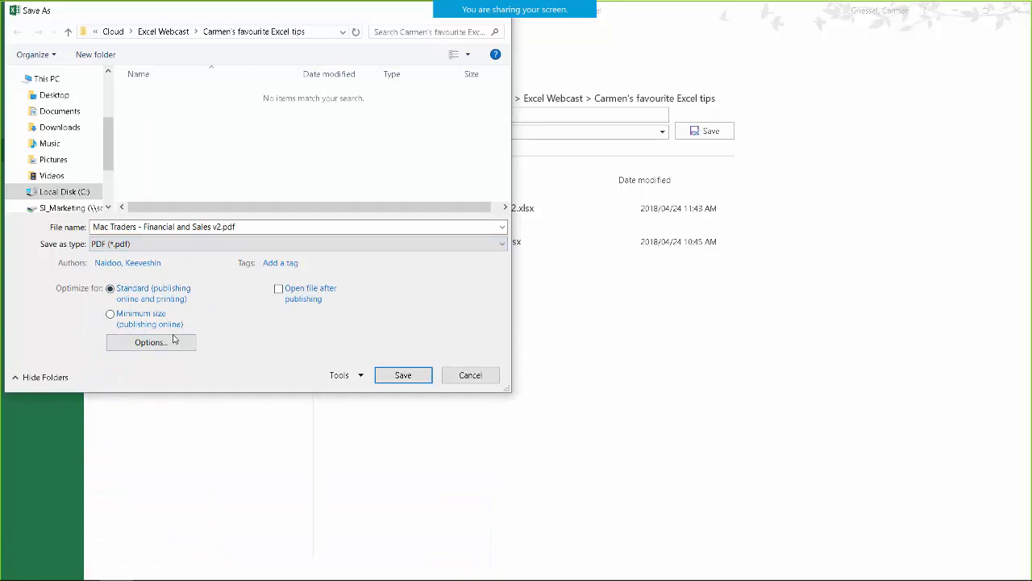
Step: Choose the entire workbook in the PDF publishing options, and cancel both the options and the save
{"action": "left_click", "coordinate": [150, 345]}
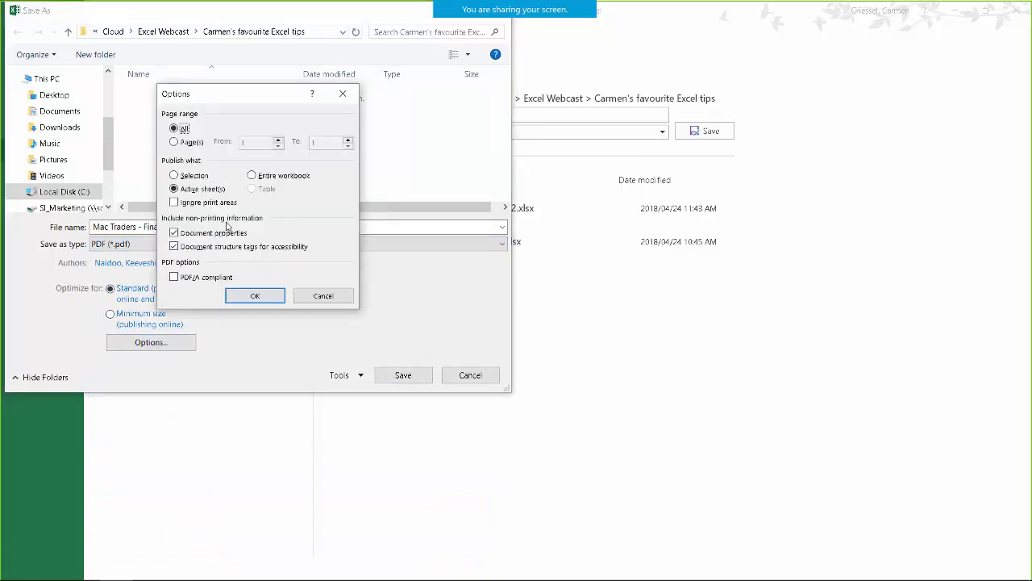
{"action": "left_click", "coordinate": [258, 175]}
{"action": "left_click", "coordinate": [315, 298]}
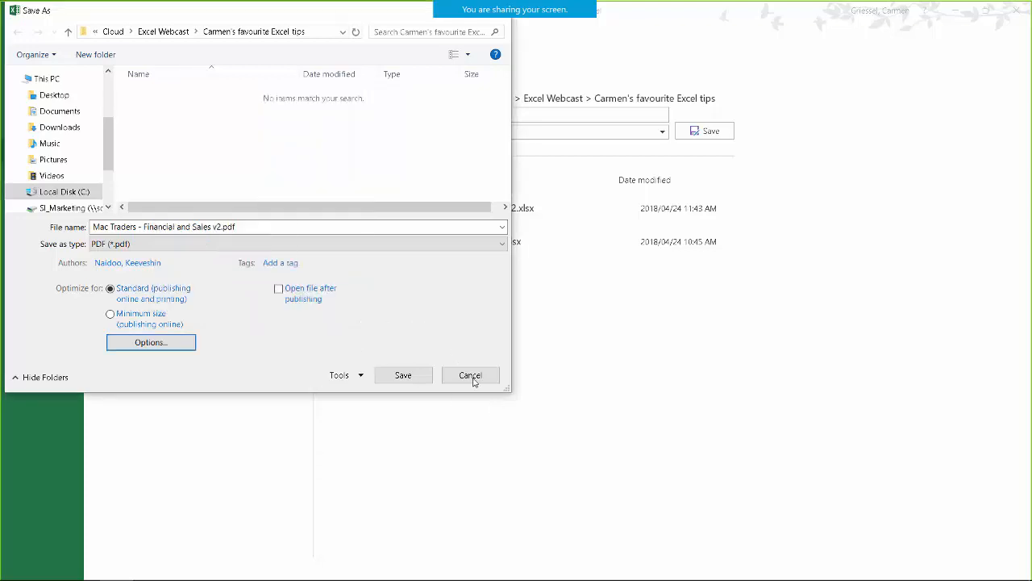
{"action": "left_click", "coordinate": [472, 378]}
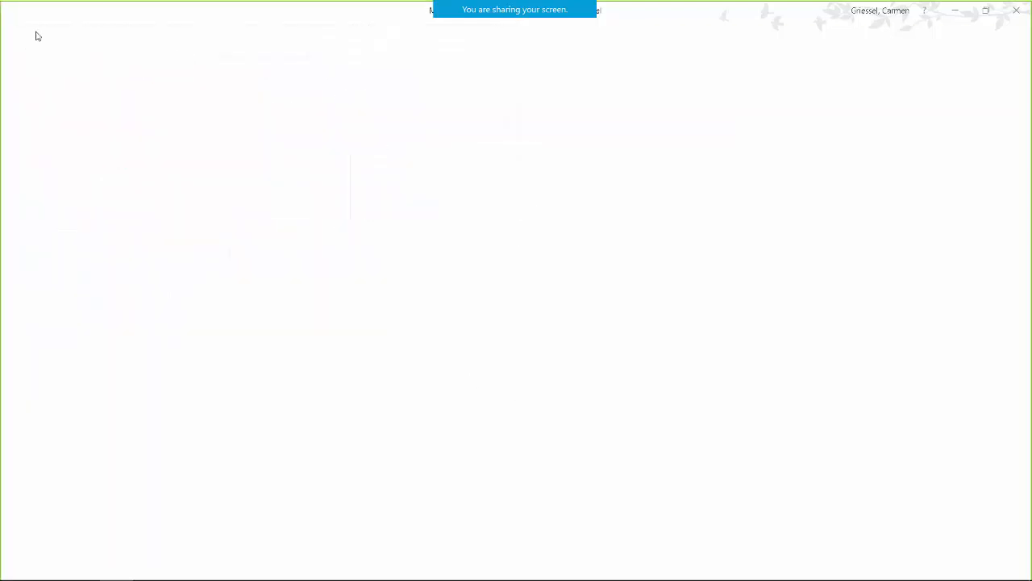